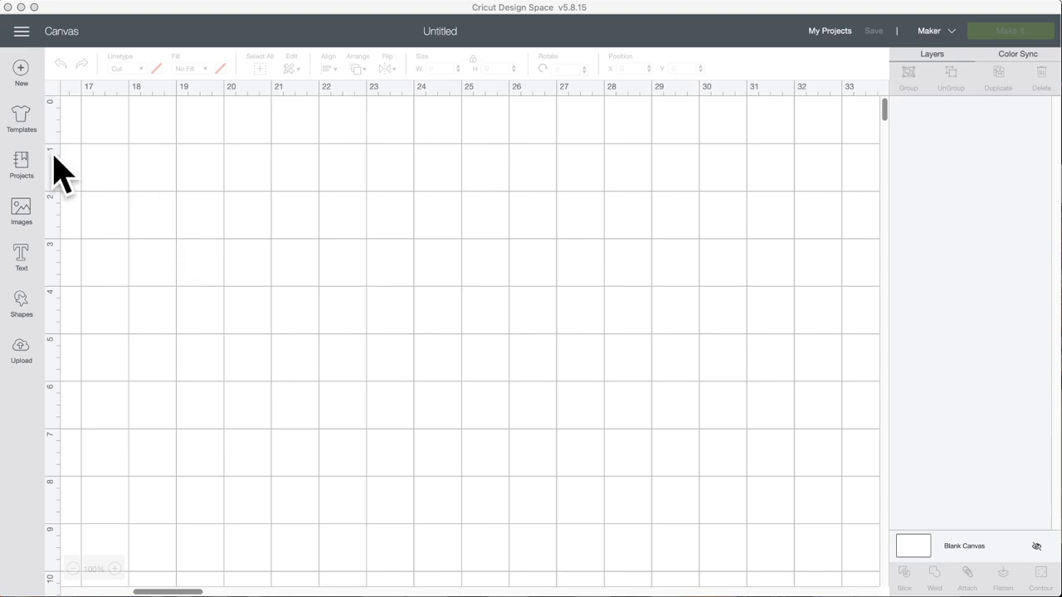
Step: Open the image library and show the Image Sets category
{"action": "left_click", "coordinate": [21, 206]}
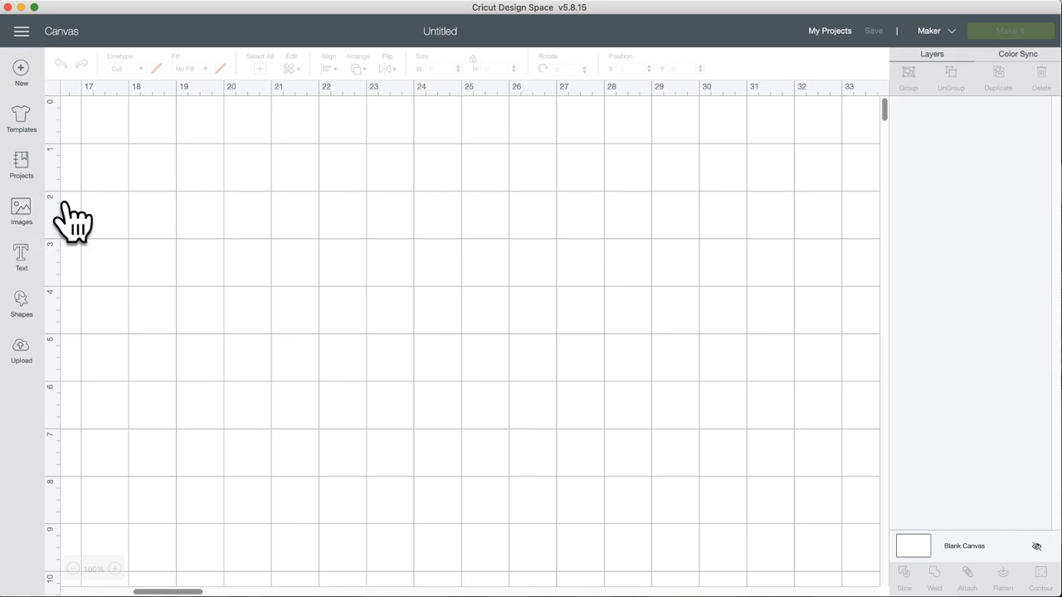
{"action": "left_click", "coordinate": [22, 211]}
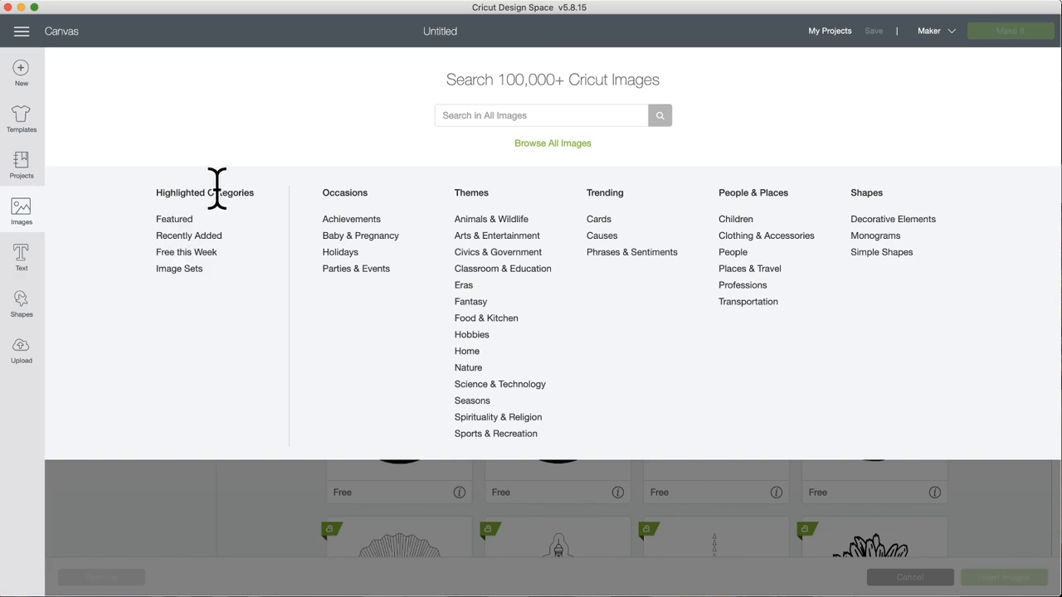
{"action": "left_click", "coordinate": [177, 273]}
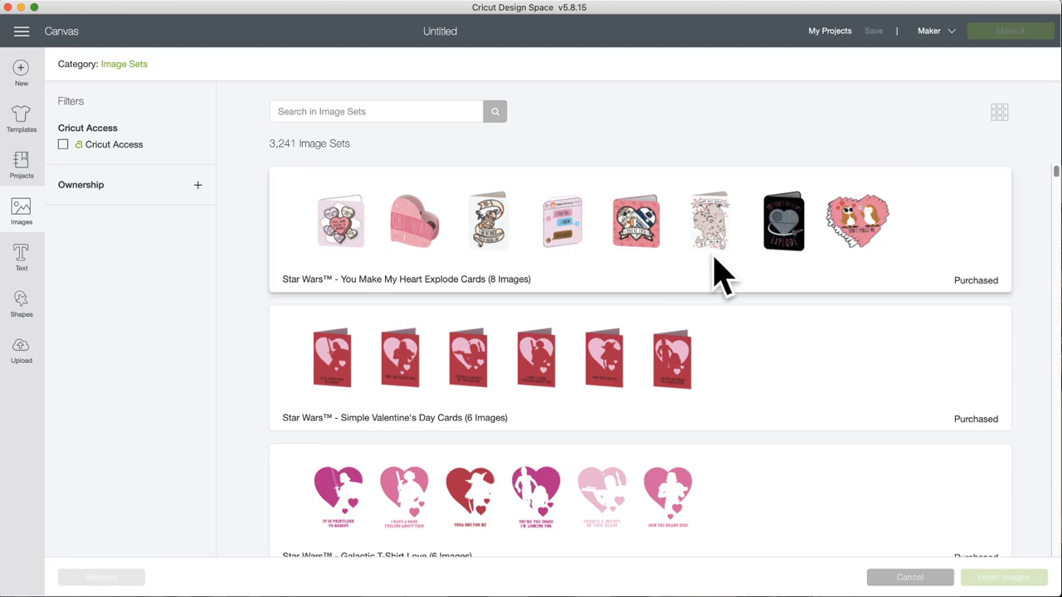
Step: Find the "Thank You - First Responders Quick Cut Cards" image set, open it and examine its card designs
{"action": "scroll", "coordinate": [555, 340], "scroll_direction": "down", "scroll_amount": 3}
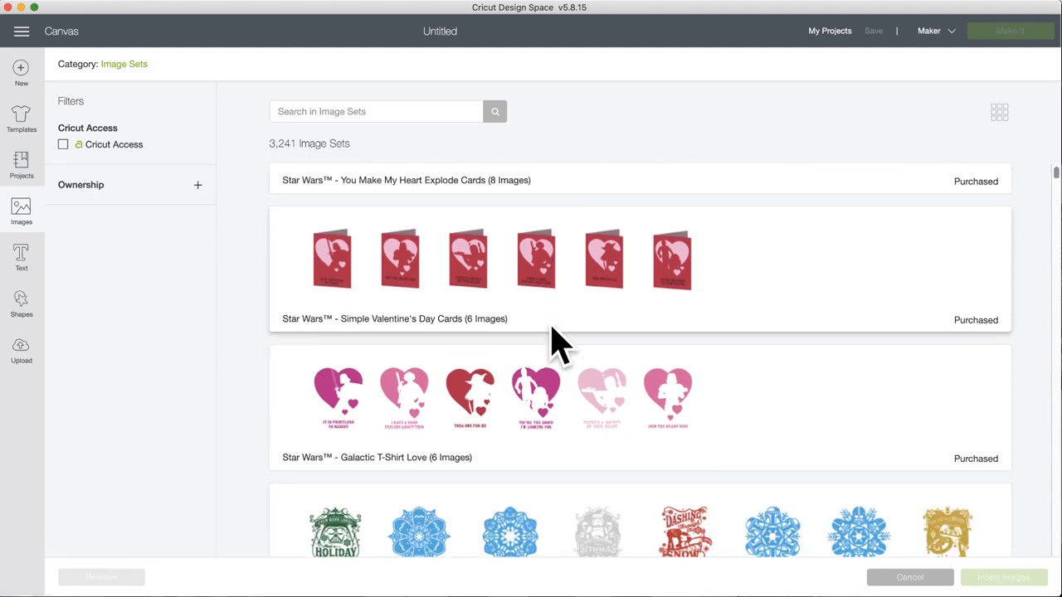
{"action": "scroll", "coordinate": [554, 340], "scroll_direction": "down", "scroll_amount": 10}
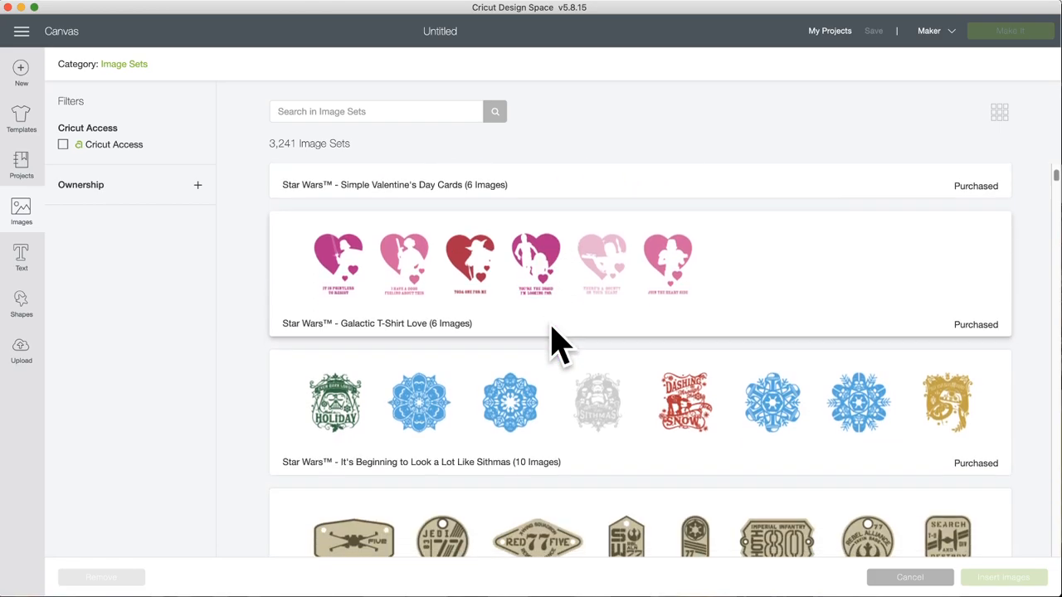
{"action": "scroll", "coordinate": [554, 340], "scroll_direction": "down", "scroll_amount": 6}
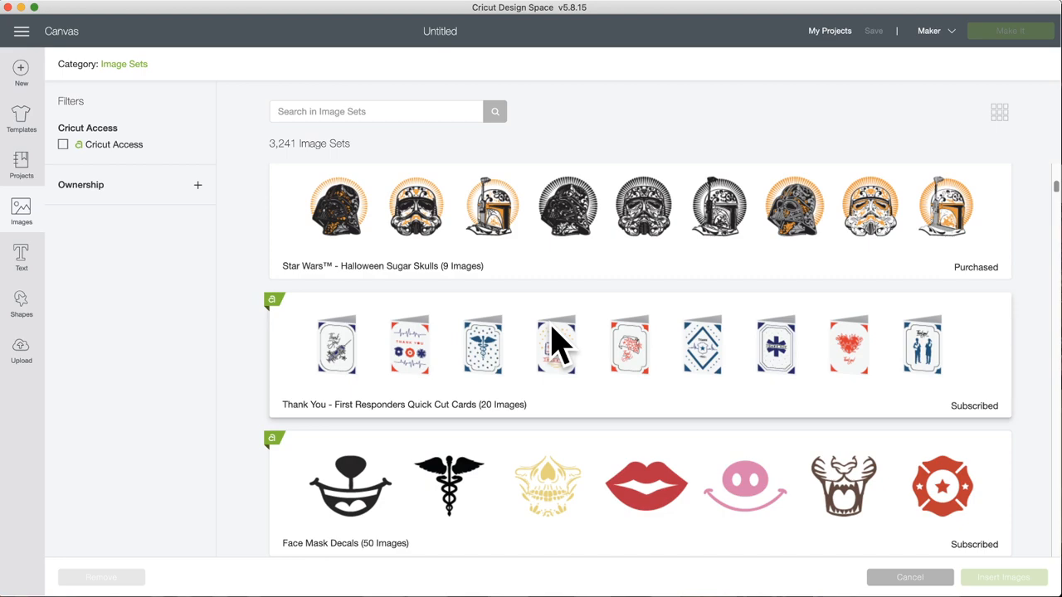
{"action": "scroll", "coordinate": [556, 345], "scroll_direction": "down", "scroll_amount": 2}
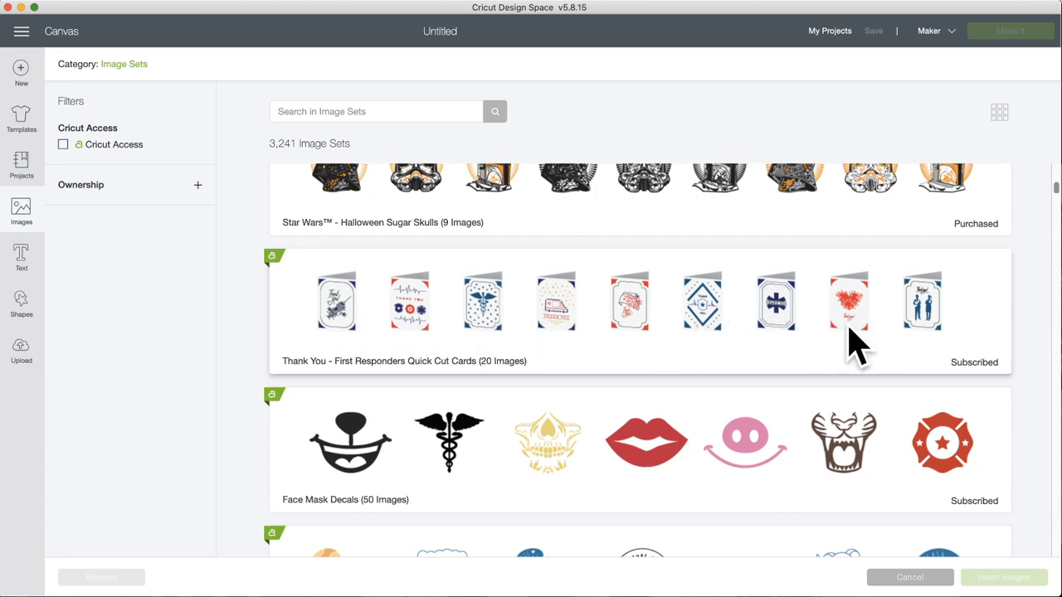
{"action": "left_click", "coordinate": [333, 314]}
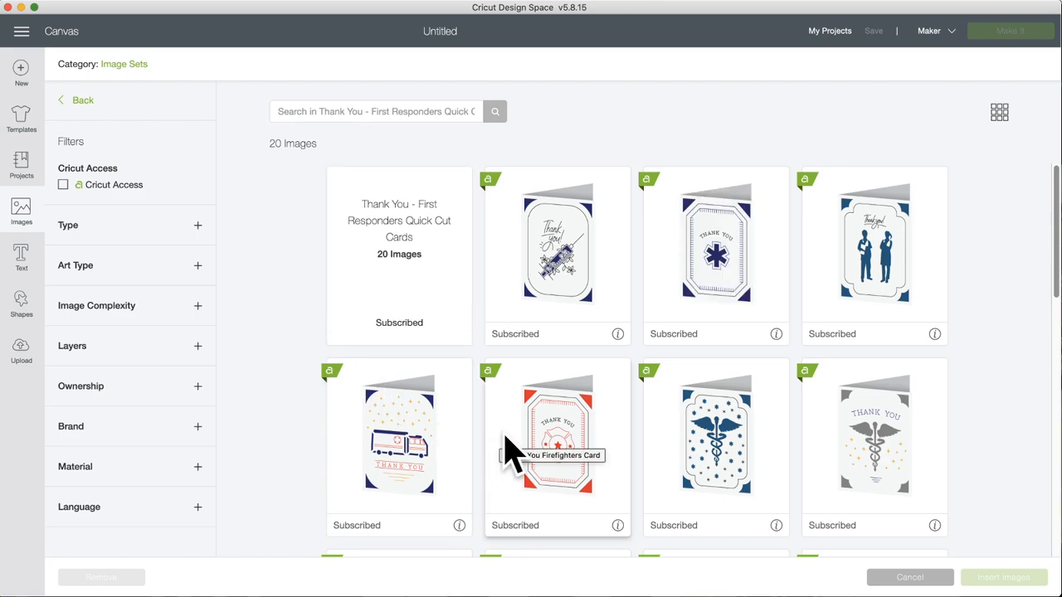
{"action": "scroll", "coordinate": [508, 452], "scroll_direction": "down", "scroll_amount": 5}
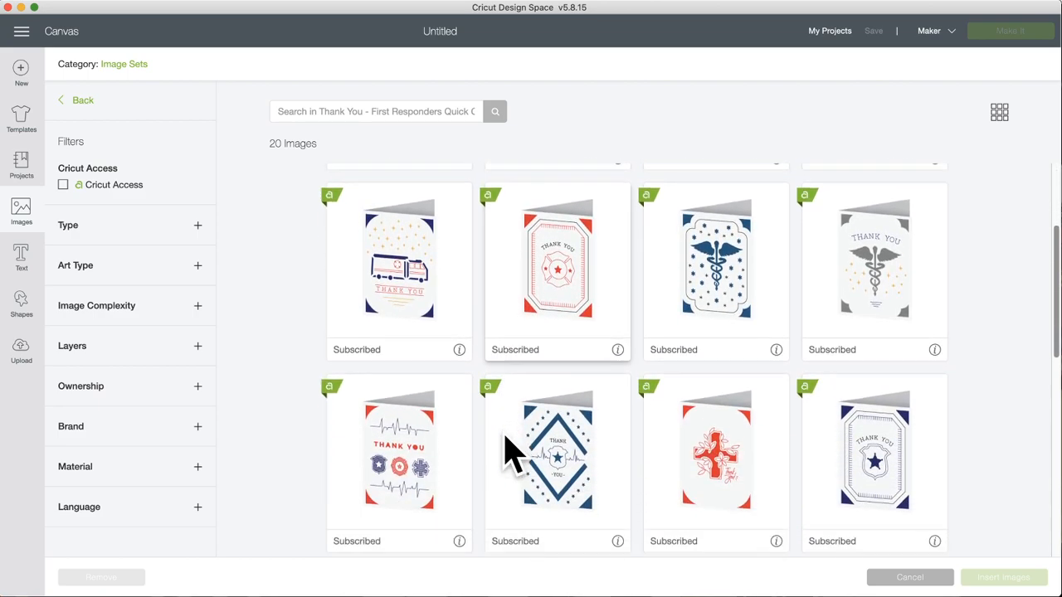
{"action": "scroll", "coordinate": [508, 452], "scroll_direction": "down", "scroll_amount": 7}
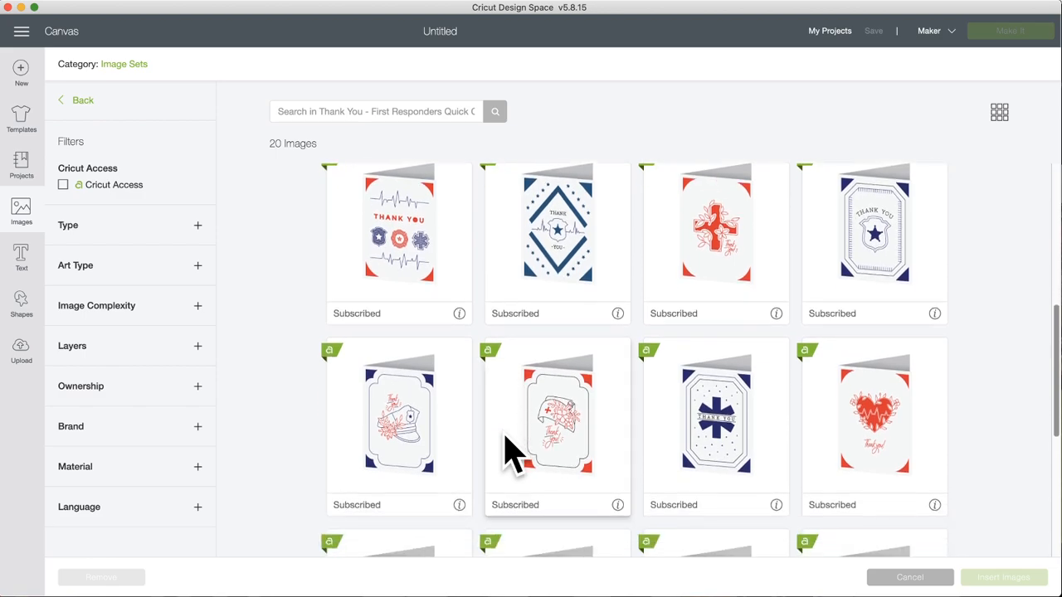
{"action": "scroll", "coordinate": [508, 452], "scroll_direction": "down", "scroll_amount": 6}
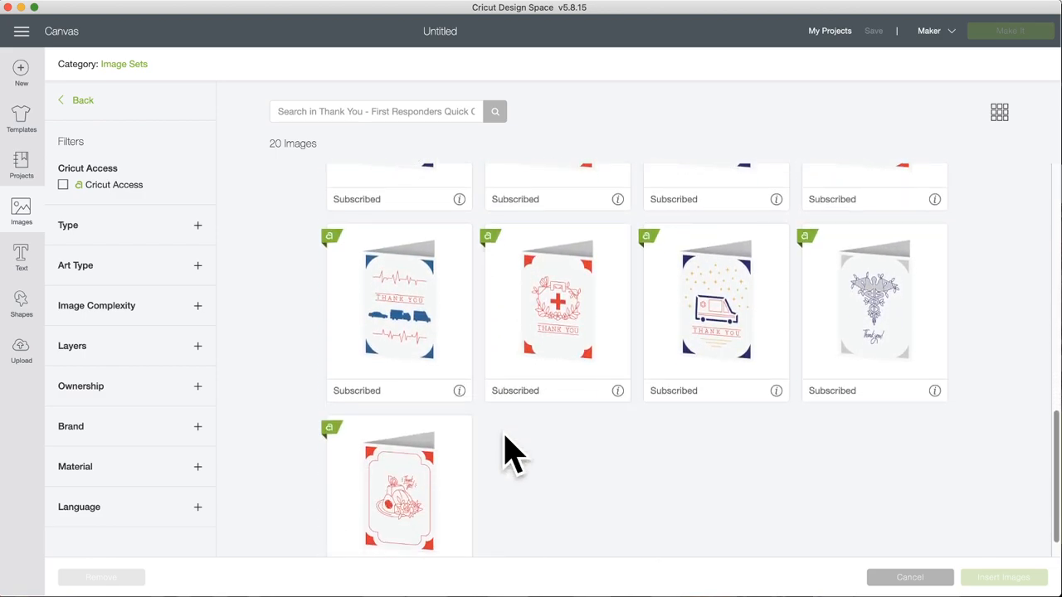
{"action": "scroll", "coordinate": [507, 452], "scroll_direction": "up", "scroll_amount": 9}
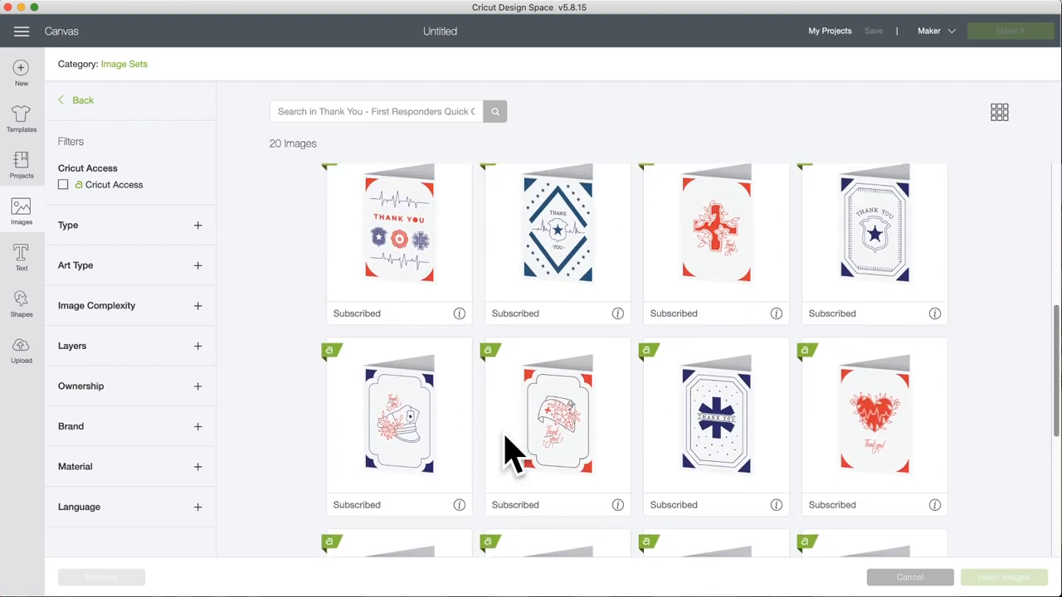
{"action": "scroll", "coordinate": [508, 452], "scroll_direction": "up", "scroll_amount": 5}
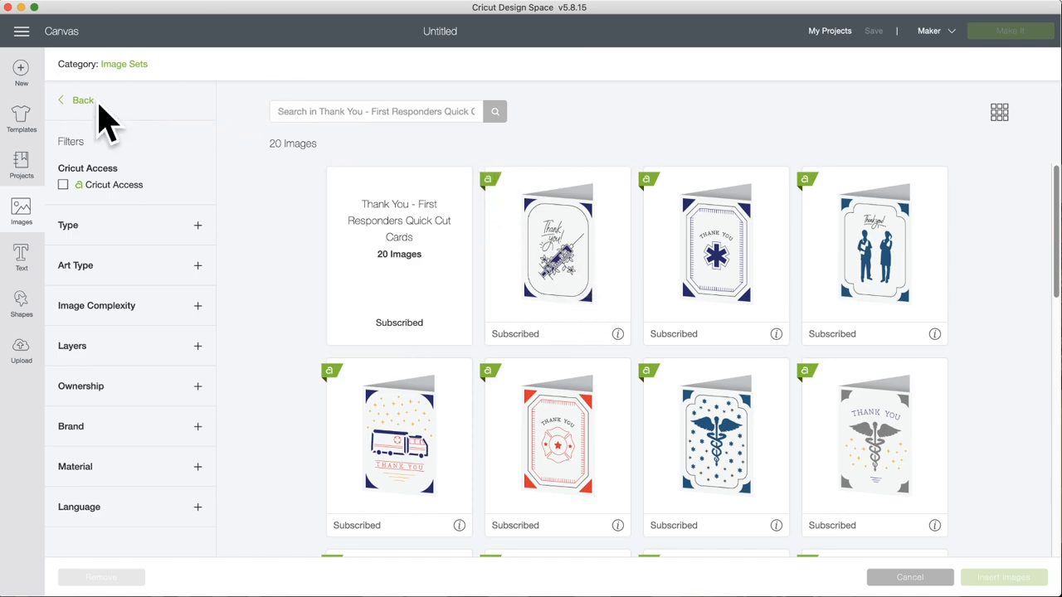
Step: Return to the image sets, open "Face Mask Decals" and examine all of its designs
{"action": "left_click", "coordinate": [86, 101]}
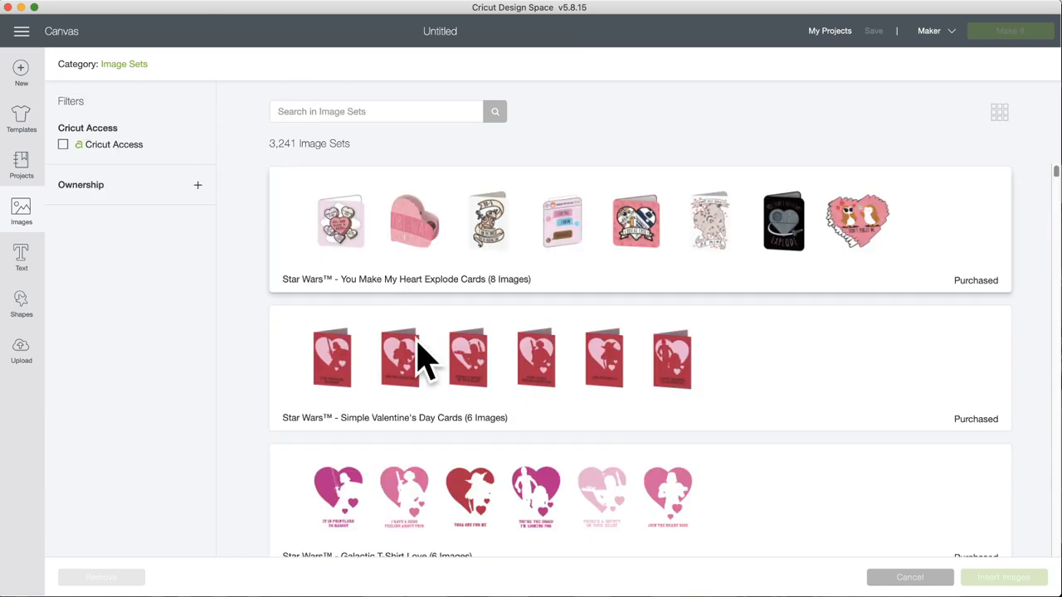
{"action": "scroll", "coordinate": [417, 450], "scroll_direction": "down", "scroll_amount": 10}
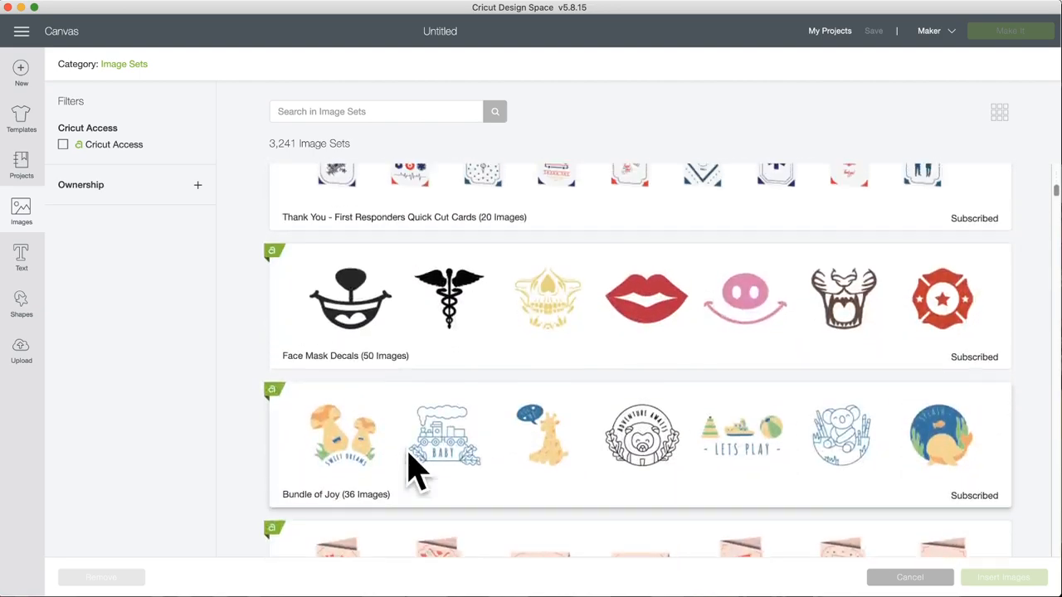
{"action": "scroll", "coordinate": [417, 471], "scroll_direction": "up", "scroll_amount": 2}
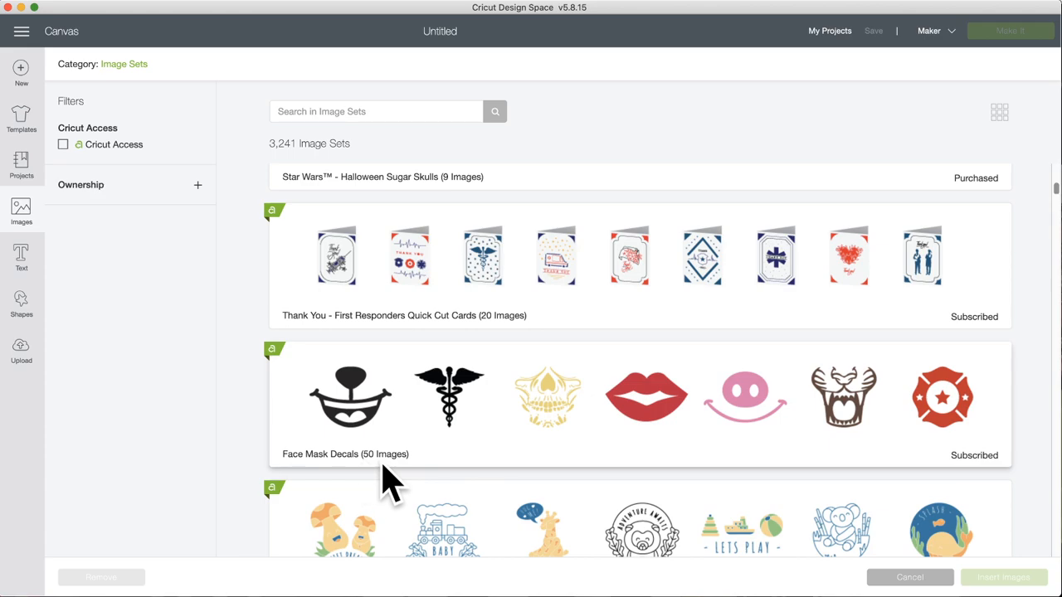
{"action": "left_click", "coordinate": [433, 416]}
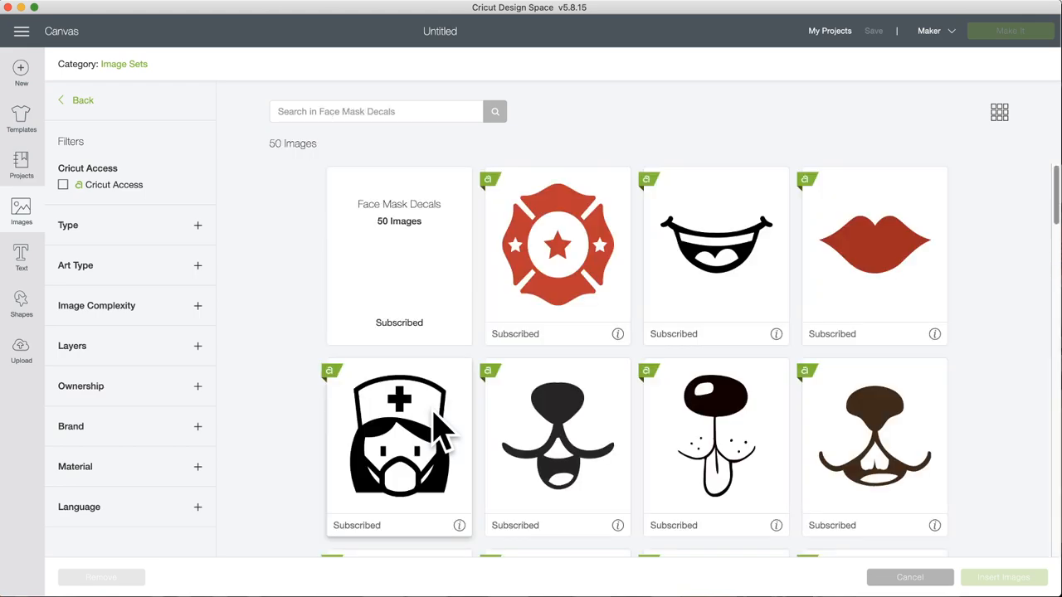
{"action": "scroll", "coordinate": [440, 427], "scroll_direction": "down", "scroll_amount": 2}
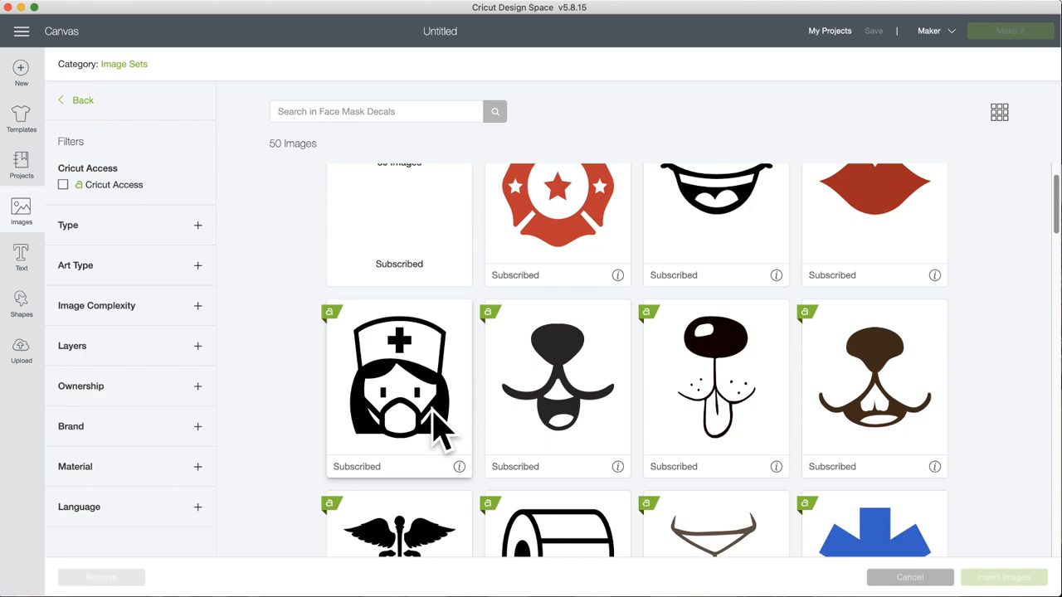
{"action": "scroll", "coordinate": [439, 428], "scroll_direction": "down", "scroll_amount": 6}
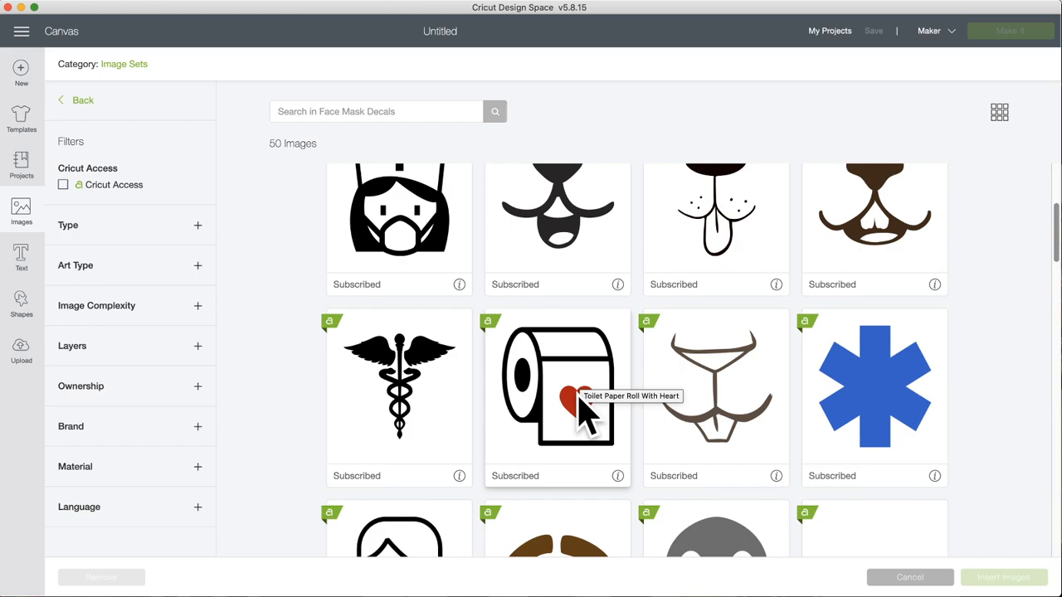
{"action": "scroll", "coordinate": [585, 412], "scroll_direction": "down", "scroll_amount": 8}
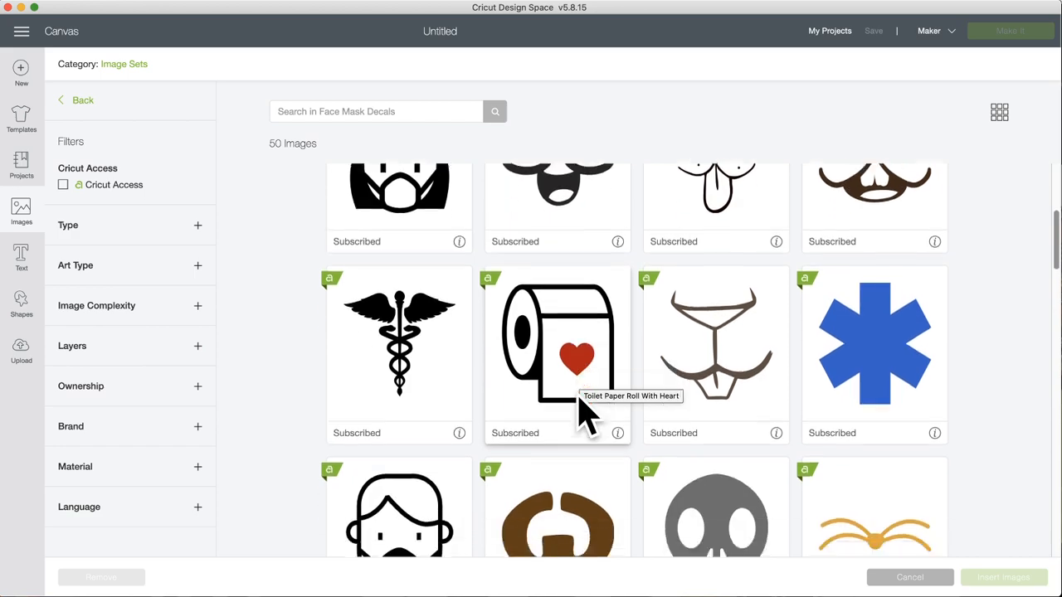
{"action": "scroll", "coordinate": [581, 413], "scroll_direction": "down", "scroll_amount": 3}
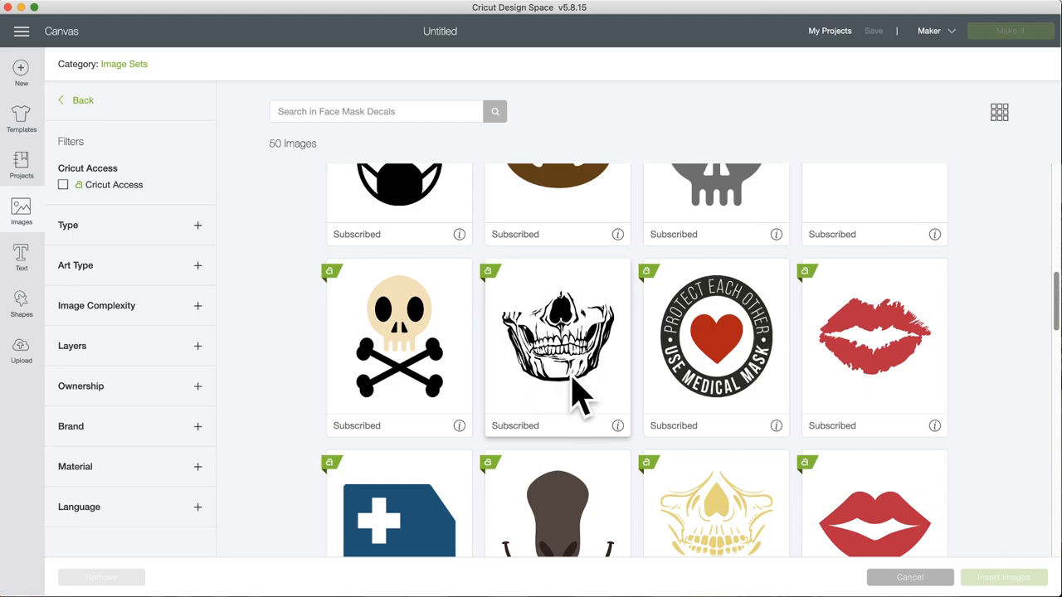
{"action": "scroll", "coordinate": [581, 393], "scroll_direction": "down", "scroll_amount": 1}
{"action": "scroll", "coordinate": [584, 408], "scroll_direction": "down", "scroll_amount": 4}
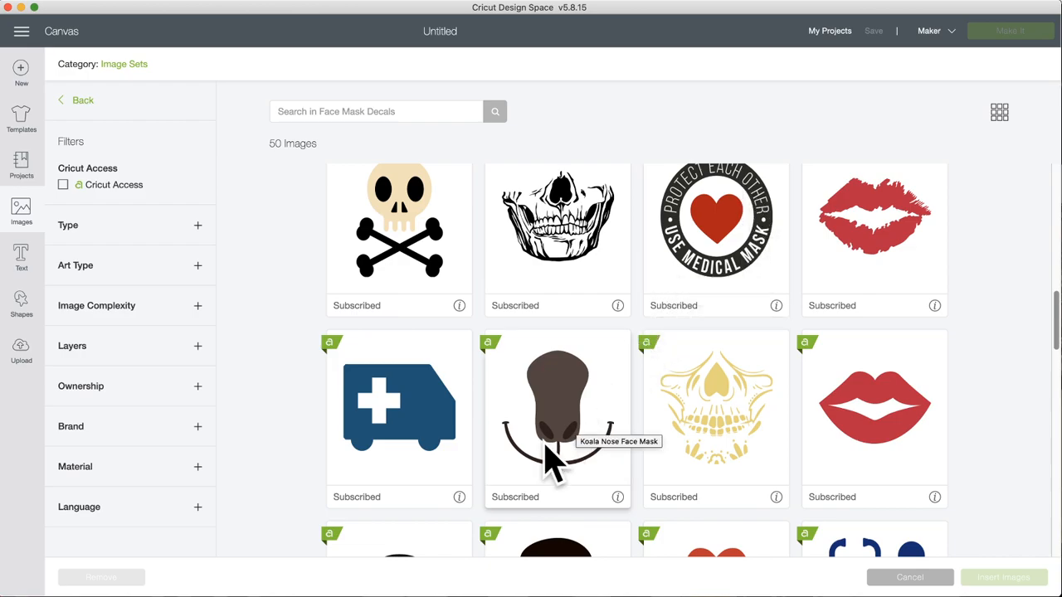
{"action": "scroll", "coordinate": [549, 462], "scroll_direction": "down", "scroll_amount": 20}
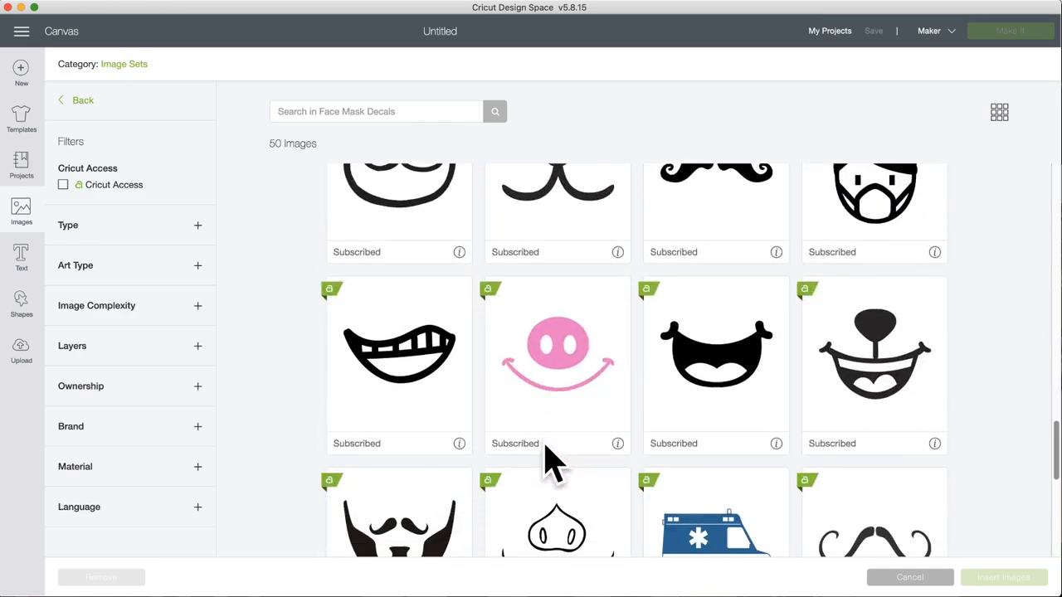
{"action": "scroll", "coordinate": [549, 462], "scroll_direction": "down", "scroll_amount": 18}
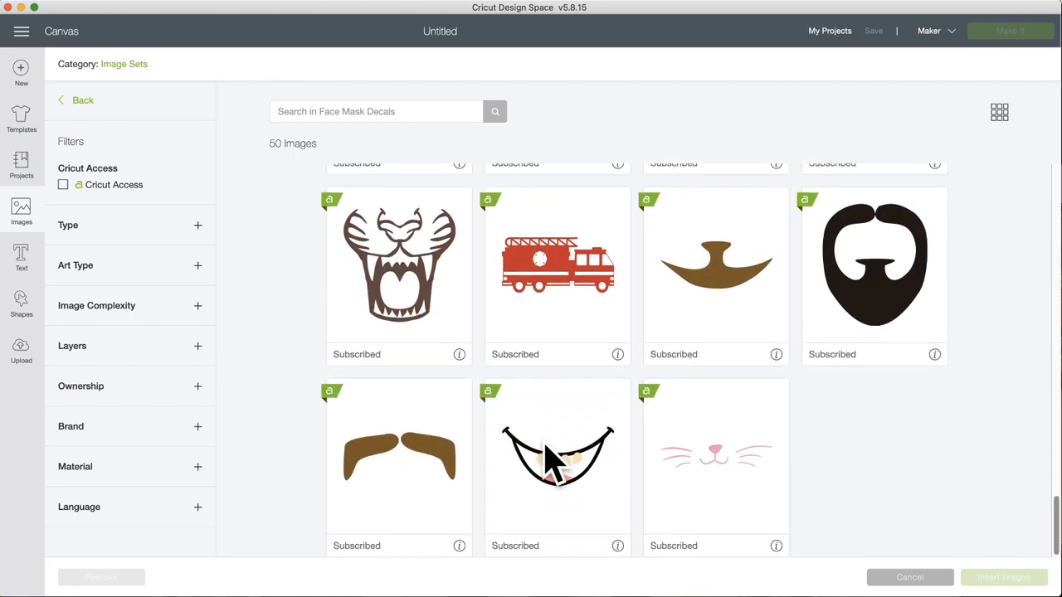
{"action": "scroll", "coordinate": [496, 477], "scroll_direction": "up", "scroll_amount": 20}
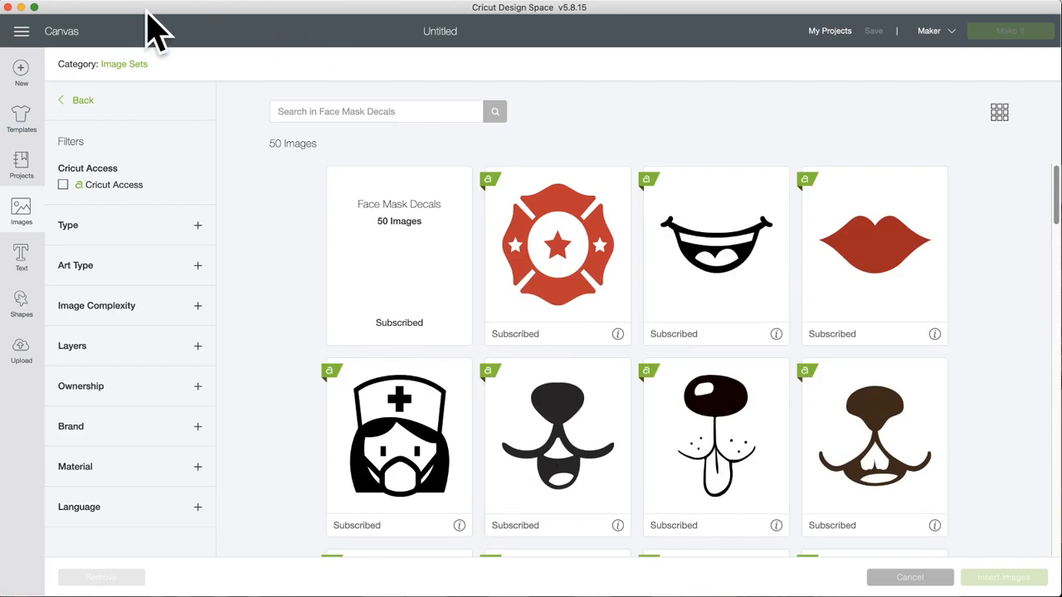
Step: Return to the image sets, find the "Bundle of Joy" set and open it
{"action": "left_click", "coordinate": [85, 101]}
{"action": "scroll", "coordinate": [488, 389], "scroll_direction": "down", "scroll_amount": 10}
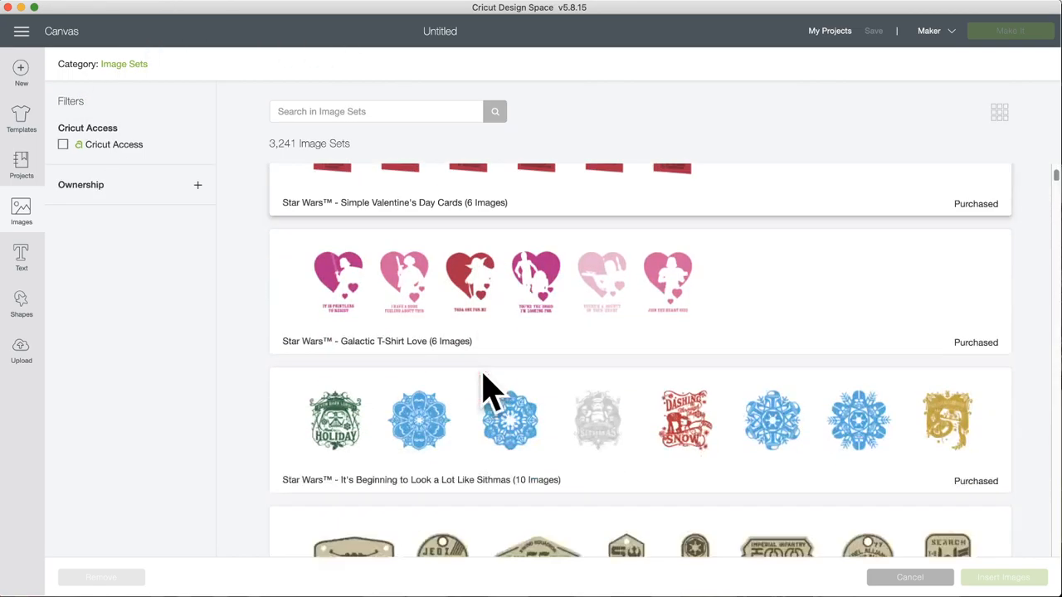
{"action": "scroll", "coordinate": [488, 390], "scroll_direction": "down", "scroll_amount": 2}
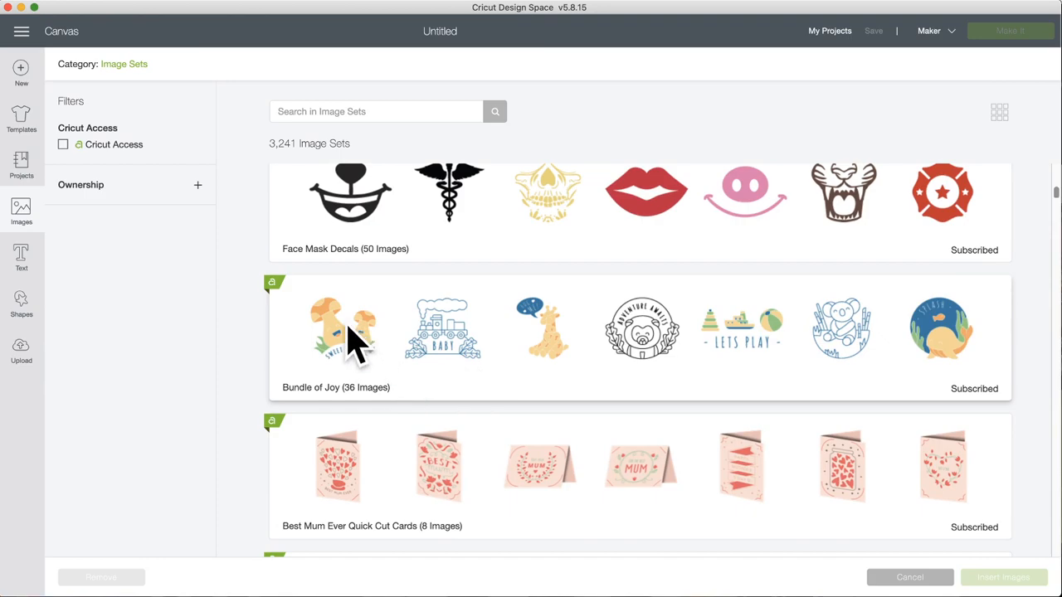
{"action": "left_click", "coordinate": [349, 340]}
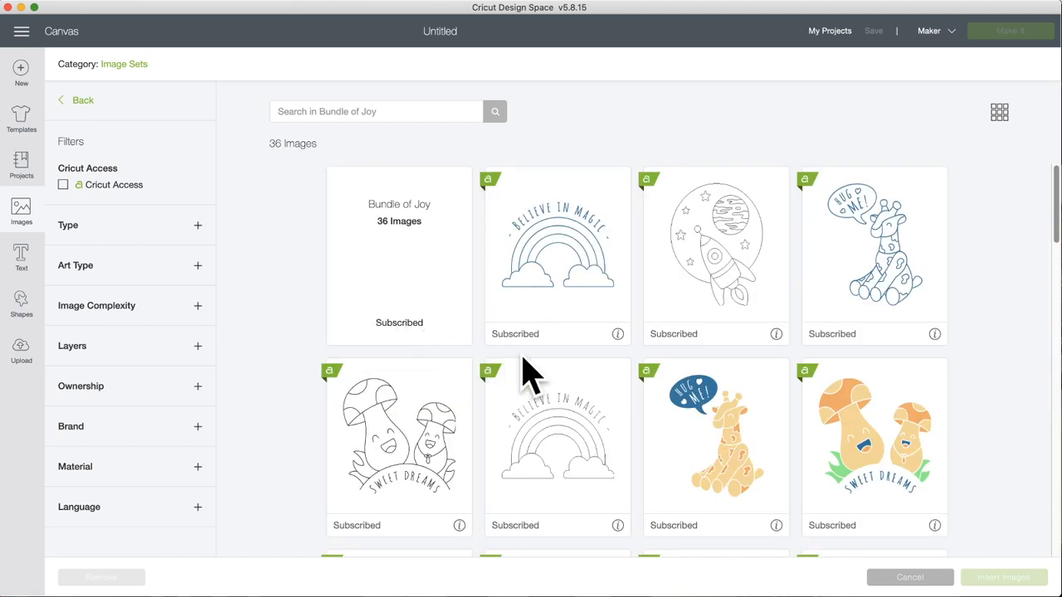
Step: Examine the baby-themed designs in the "Bundle of Joy" set through to its last image
{"action": "scroll", "coordinate": [529, 375], "scroll_direction": "down", "scroll_amount": 5}
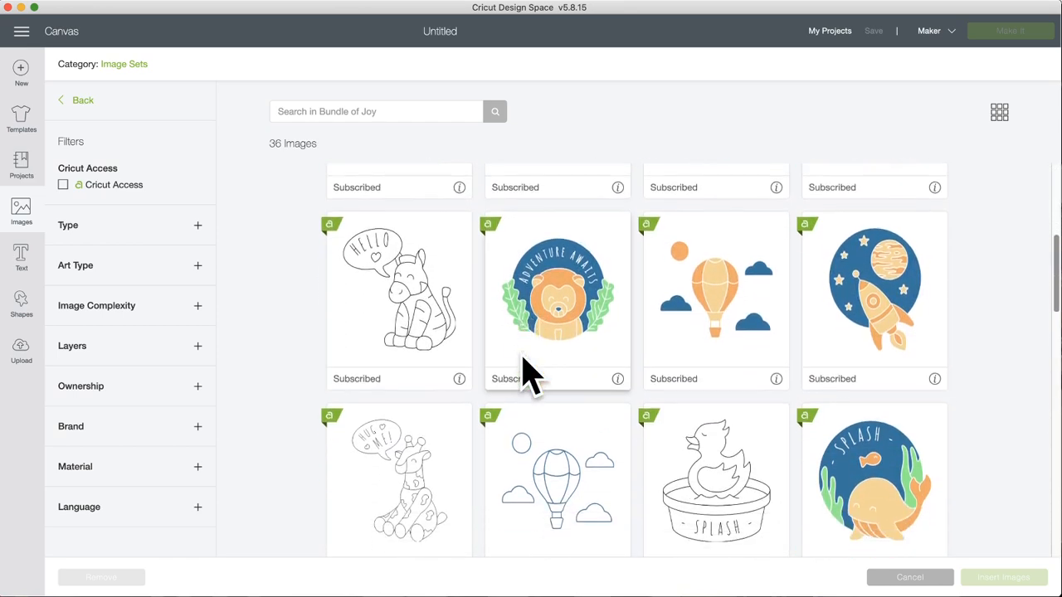
{"action": "scroll", "coordinate": [529, 375], "scroll_direction": "down", "scroll_amount": 1}
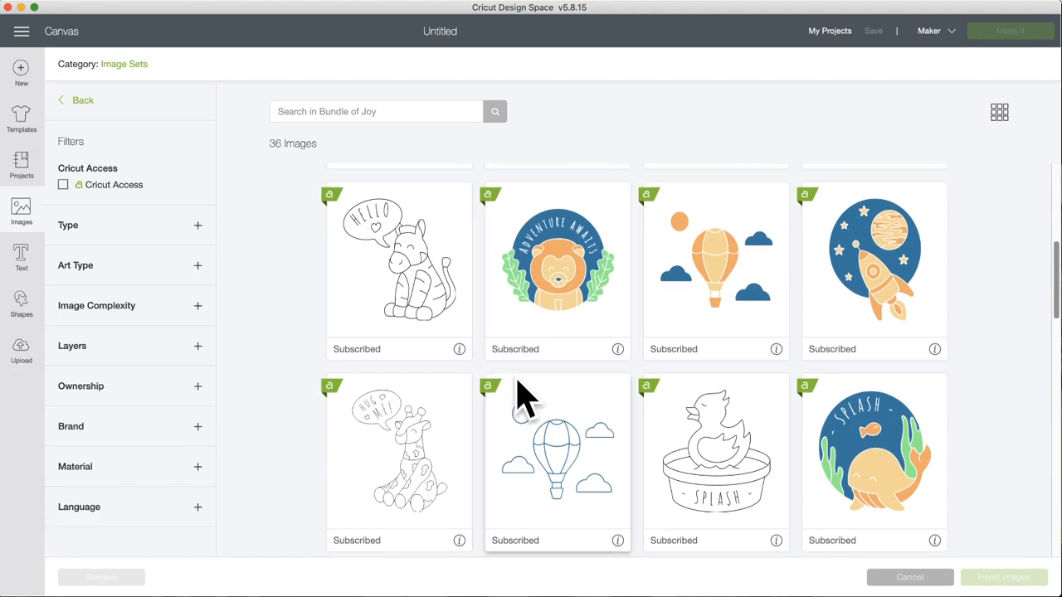
{"action": "scroll", "coordinate": [521, 394], "scroll_direction": "down", "scroll_amount": 3}
{"action": "scroll", "coordinate": [467, 463], "scroll_direction": "down", "scroll_amount": 3}
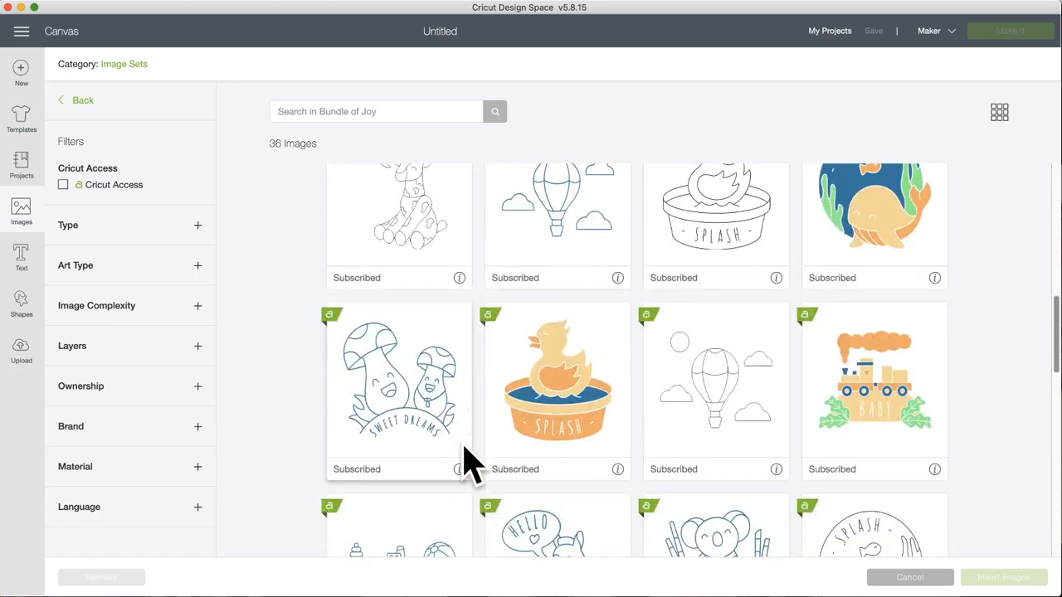
{"action": "scroll", "coordinate": [497, 415], "scroll_direction": "down", "scroll_amount": 3}
{"action": "scroll", "coordinate": [390, 328], "scroll_direction": "up", "scroll_amount": 3}
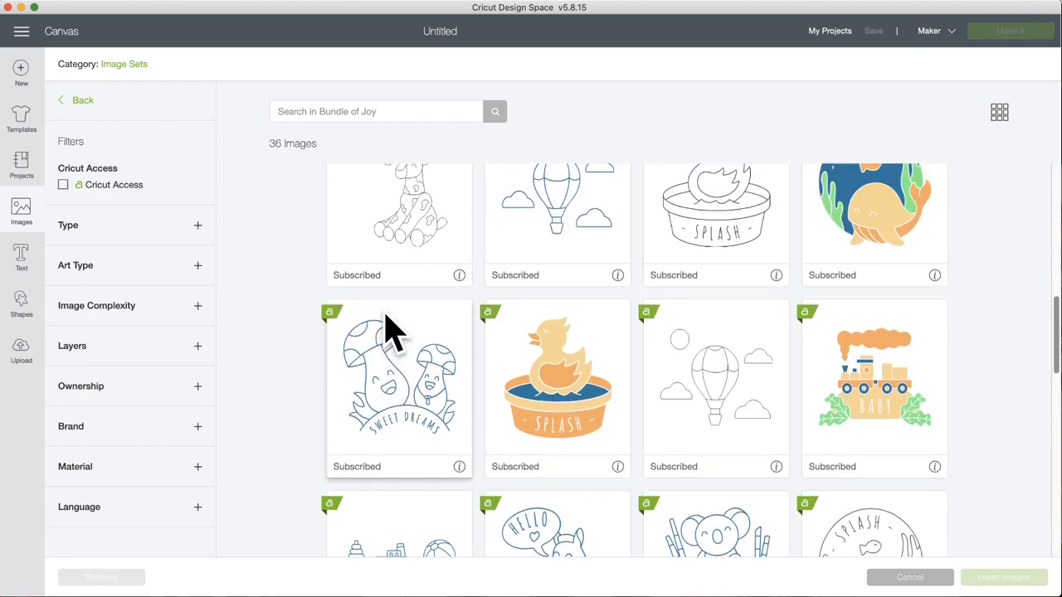
{"action": "scroll", "coordinate": [389, 328], "scroll_direction": "up", "scroll_amount": 15}
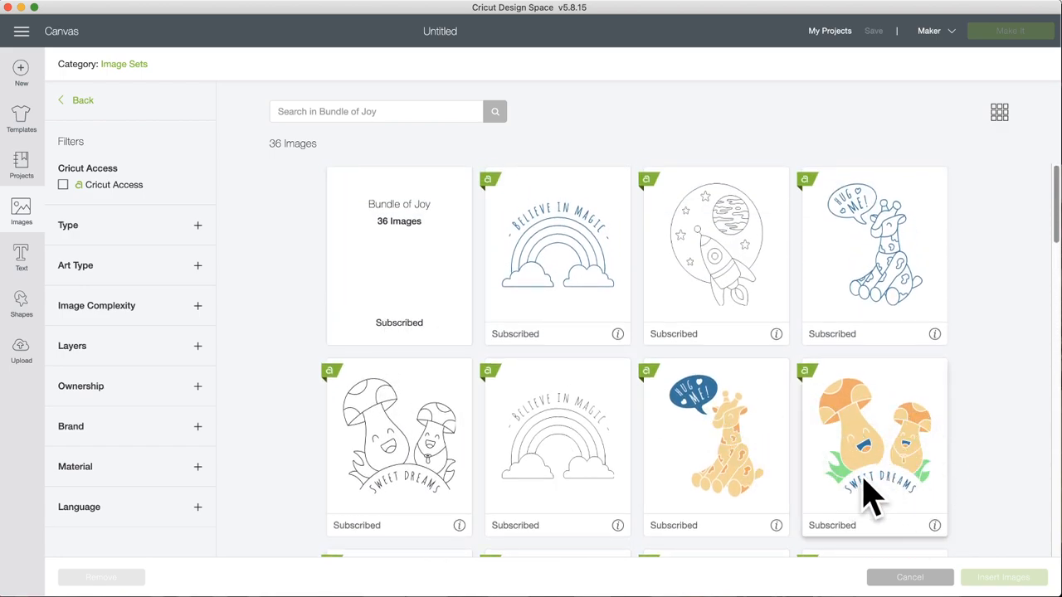
{"action": "scroll", "coordinate": [486, 522], "scroll_direction": "down", "scroll_amount": 8}
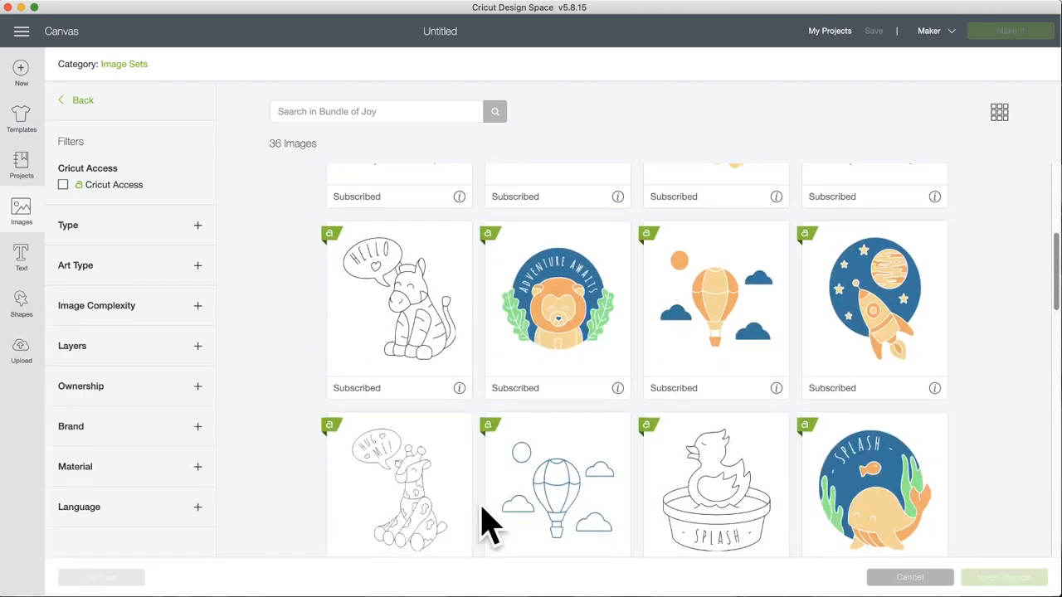
{"action": "scroll", "coordinate": [487, 524], "scroll_direction": "down", "scroll_amount": 8}
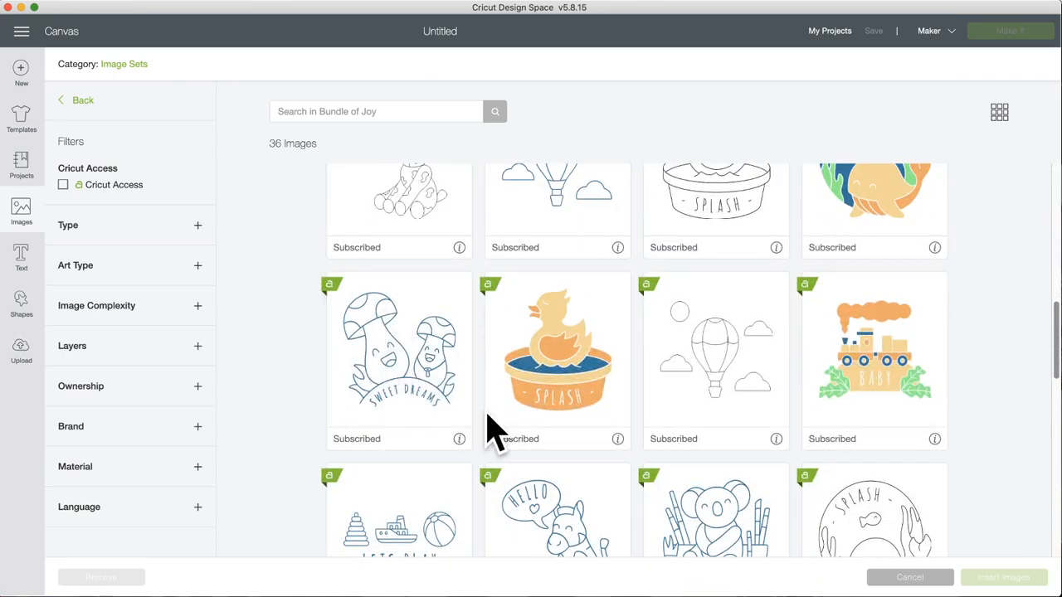
{"action": "scroll", "coordinate": [494, 432], "scroll_direction": "down", "scroll_amount": 8}
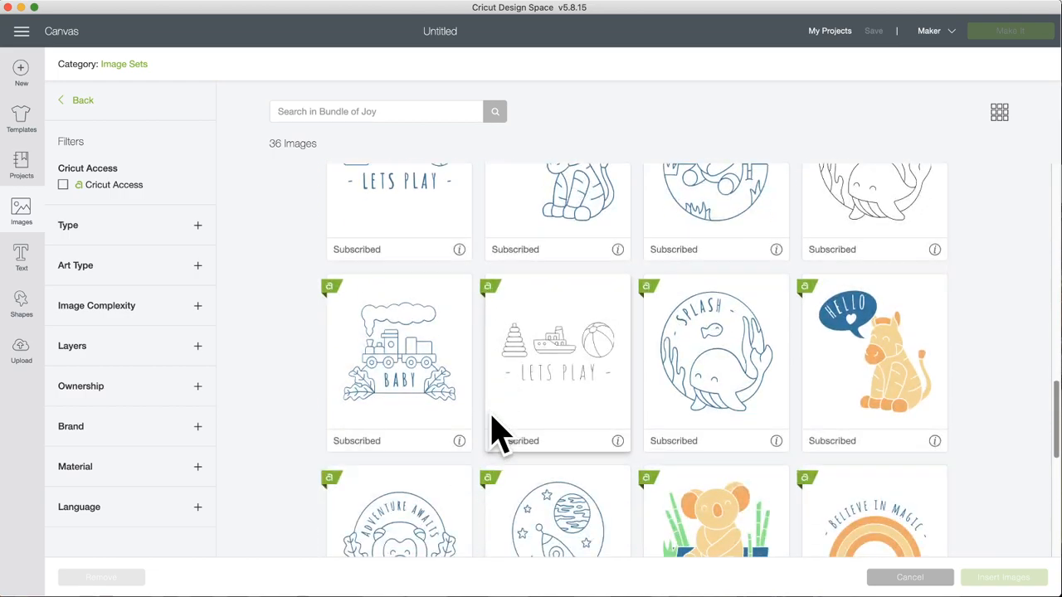
{"action": "scroll", "coordinate": [495, 431], "scroll_direction": "down", "scroll_amount": 5}
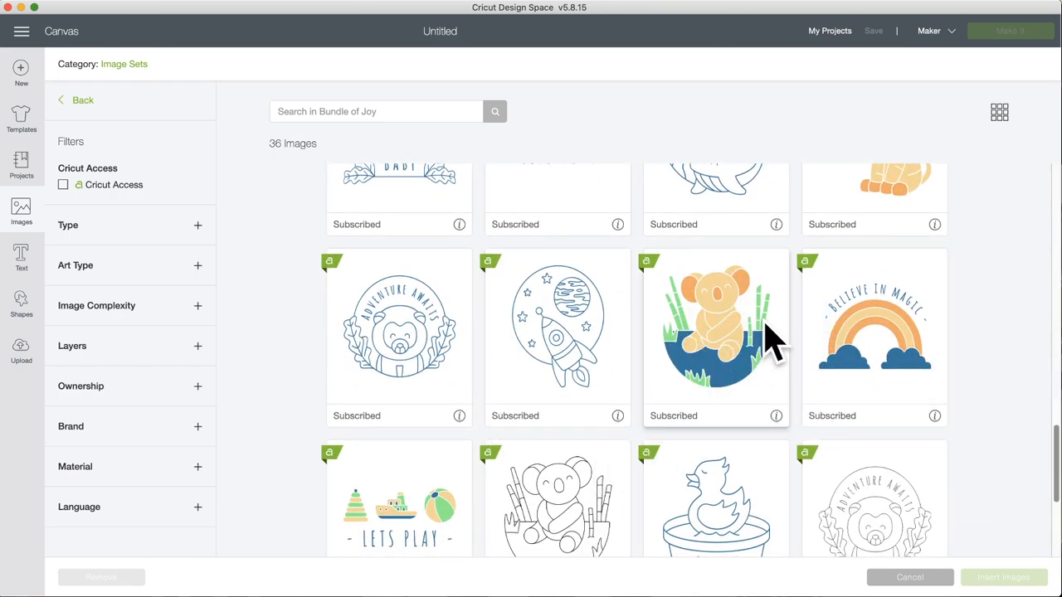
{"action": "scroll", "coordinate": [715, 356], "scroll_direction": "down", "scroll_amount": 6}
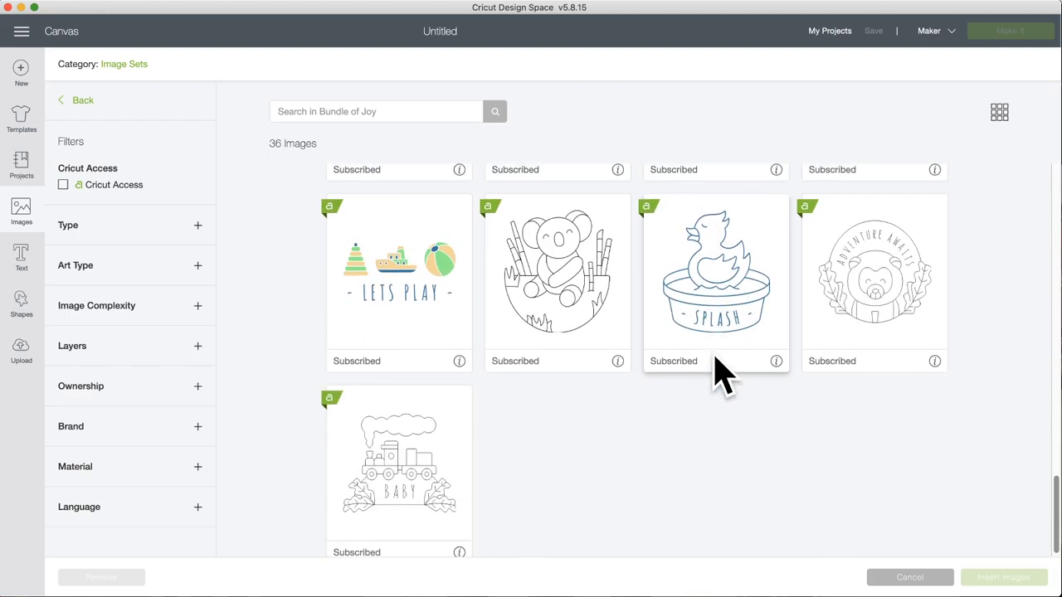
{"action": "scroll", "coordinate": [712, 372], "scroll_direction": "up", "scroll_amount": 5}
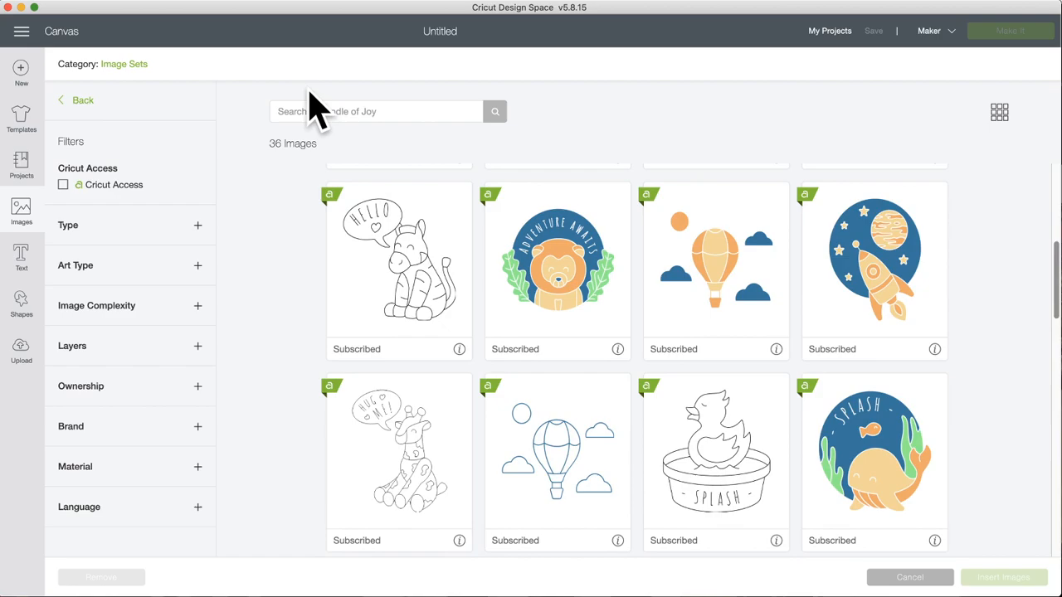
Step: Return to the image sets and browse the sets listed after "Bundle of Joy", including the jewelry, gnome and Father's Day sets
{"action": "left_click", "coordinate": [80, 101]}
{"action": "scroll", "coordinate": [523, 431], "scroll_direction": "down", "scroll_amount": 4}
{"action": "scroll", "coordinate": [523, 436], "scroll_direction": "down", "scroll_amount": 15}
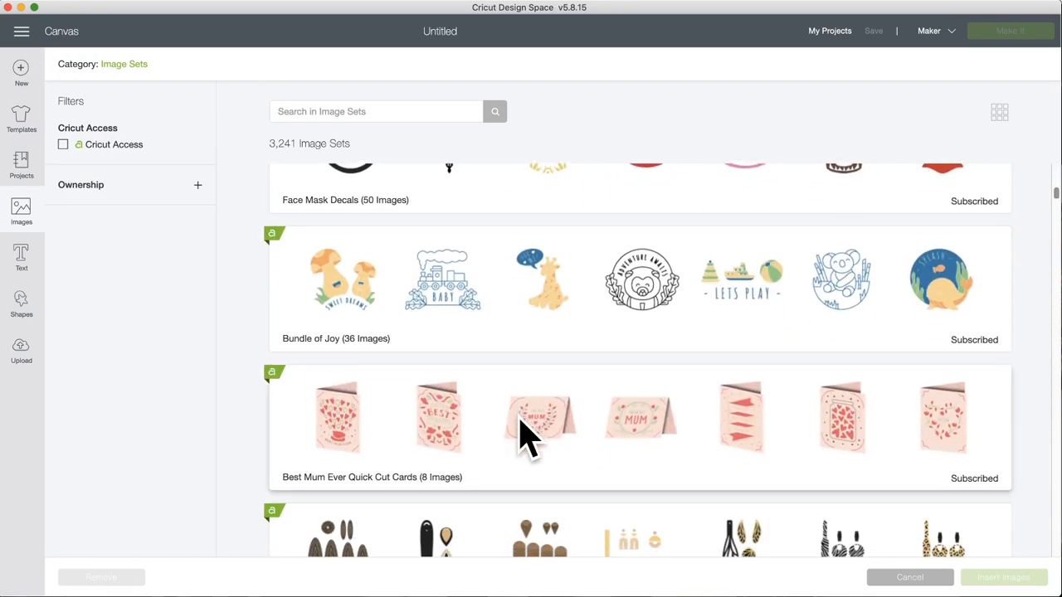
{"action": "scroll", "coordinate": [520, 417], "scroll_direction": "down", "scroll_amount": 1}
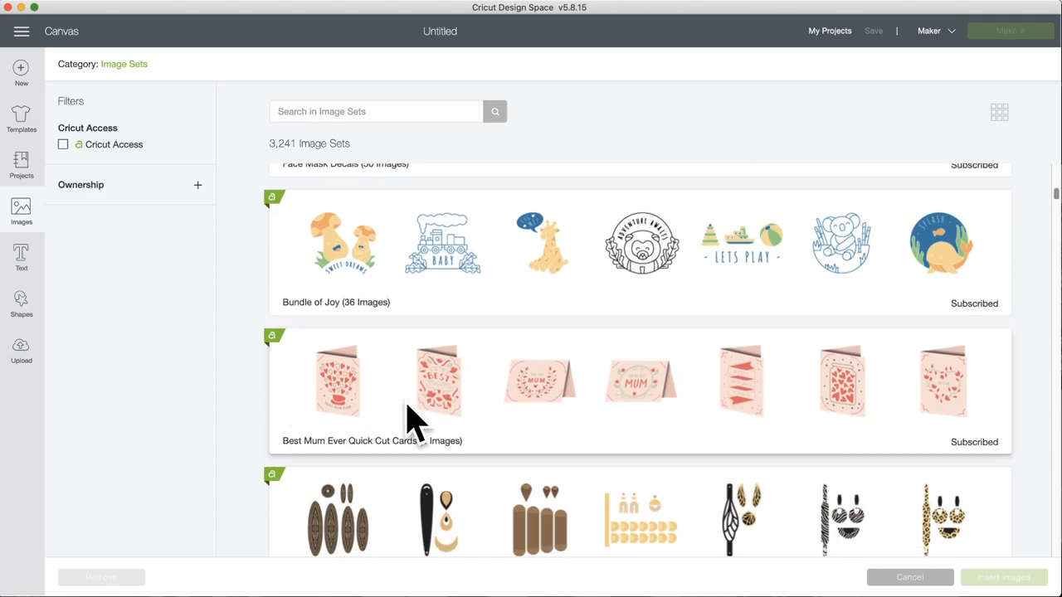
{"action": "scroll", "coordinate": [531, 407], "scroll_direction": "down", "scroll_amount": 5}
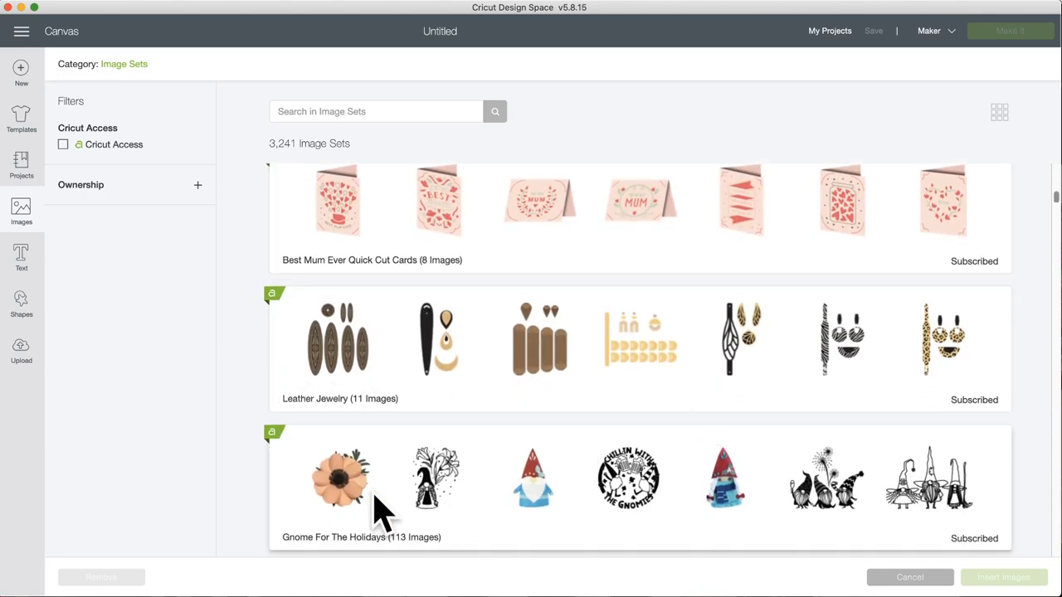
{"action": "scroll", "coordinate": [434, 497], "scroll_direction": "down", "scroll_amount": 2}
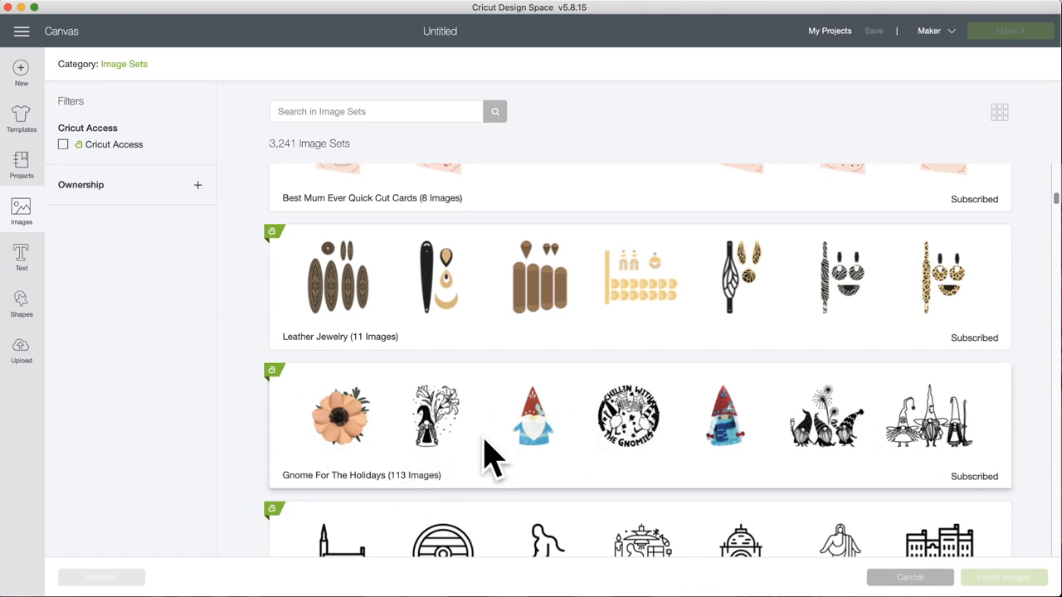
{"action": "scroll", "coordinate": [485, 442], "scroll_direction": "down", "scroll_amount": 1}
{"action": "scroll", "coordinate": [486, 456], "scroll_direction": "down", "scroll_amount": 15}
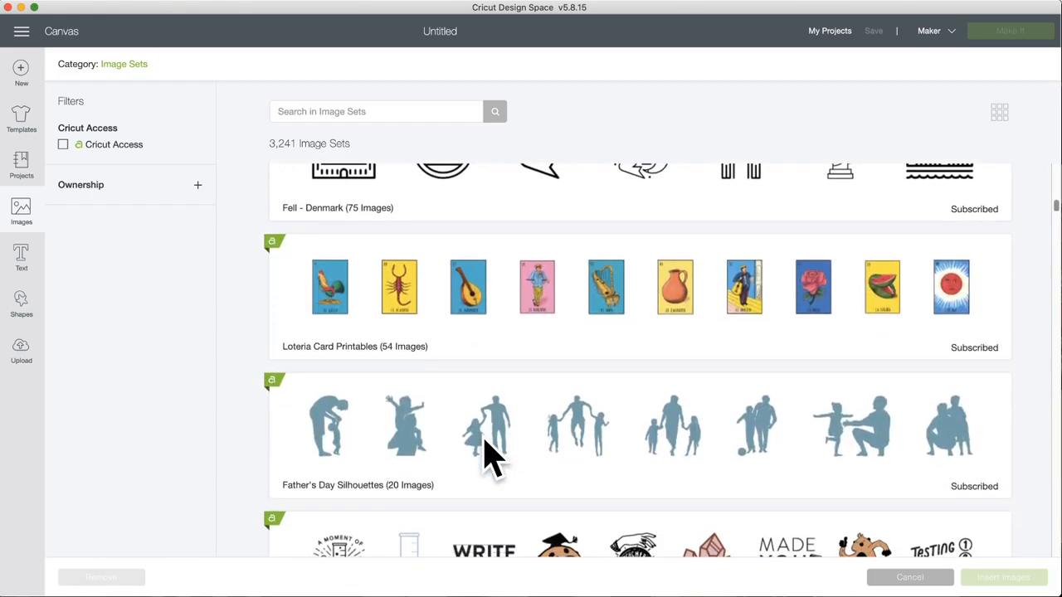
{"action": "scroll", "coordinate": [485, 453], "scroll_direction": "down", "scroll_amount": 20}
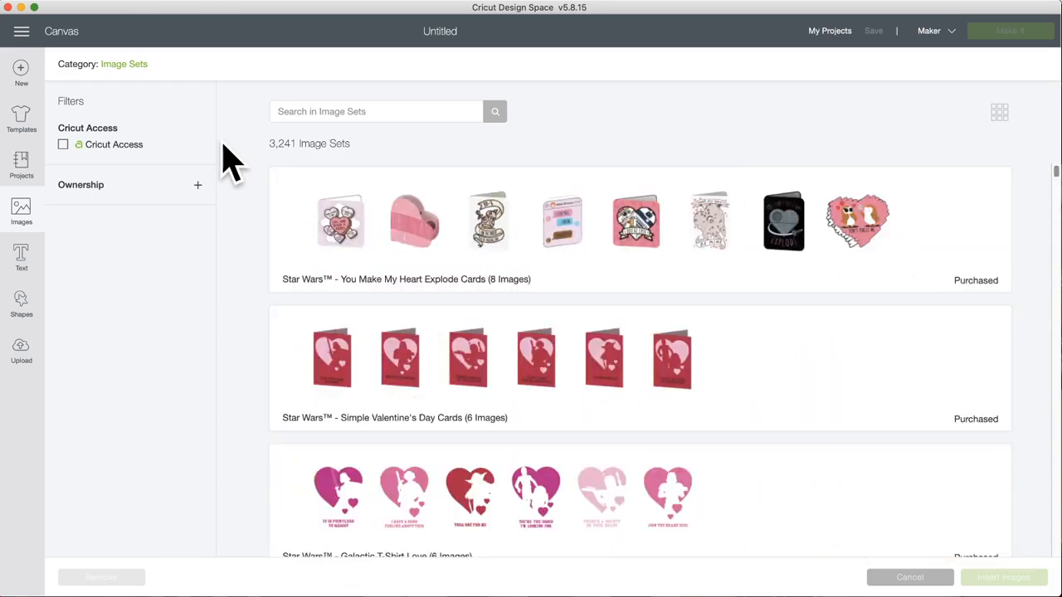
{"action": "left_click", "coordinate": [20, 220]}
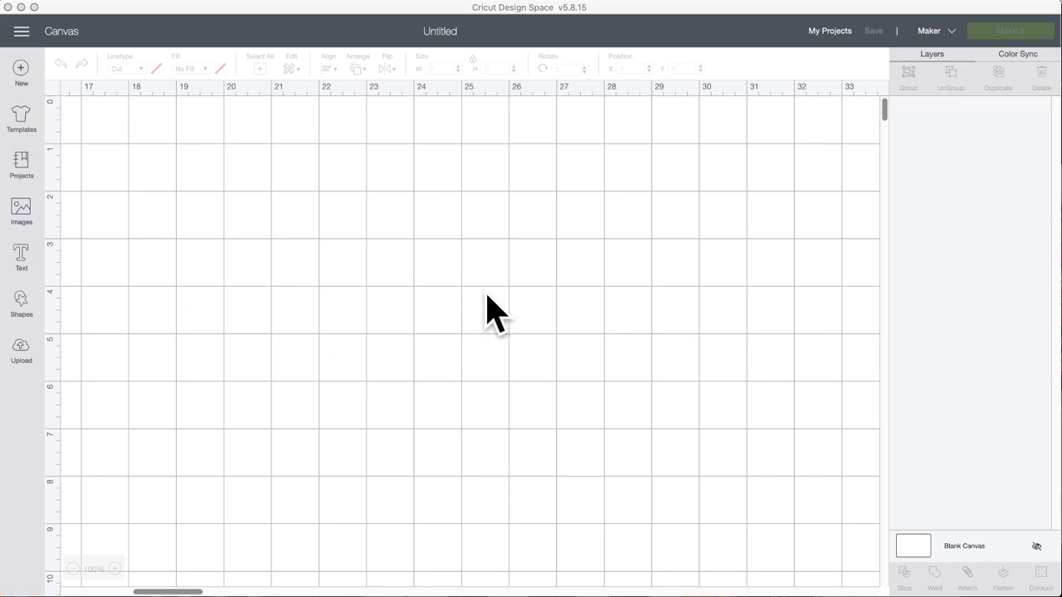
Step: Switch to the Desktop folder in Finder and extract Balloon_Festival_3DSVG.zip
{"action": "left_click", "coordinate": [297, 277]}
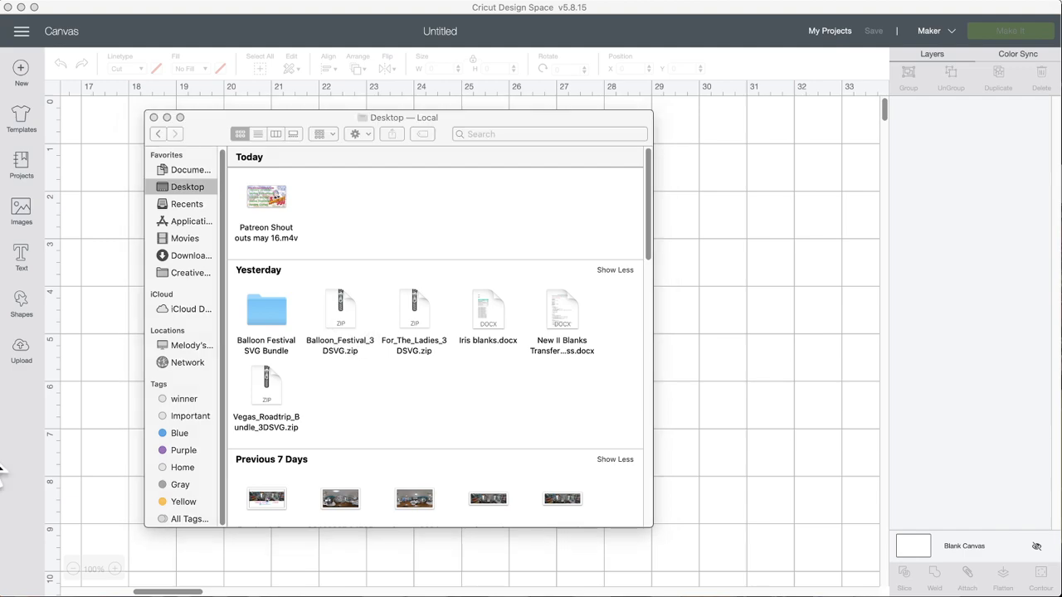
{"action": "left_click", "coordinate": [348, 313]}
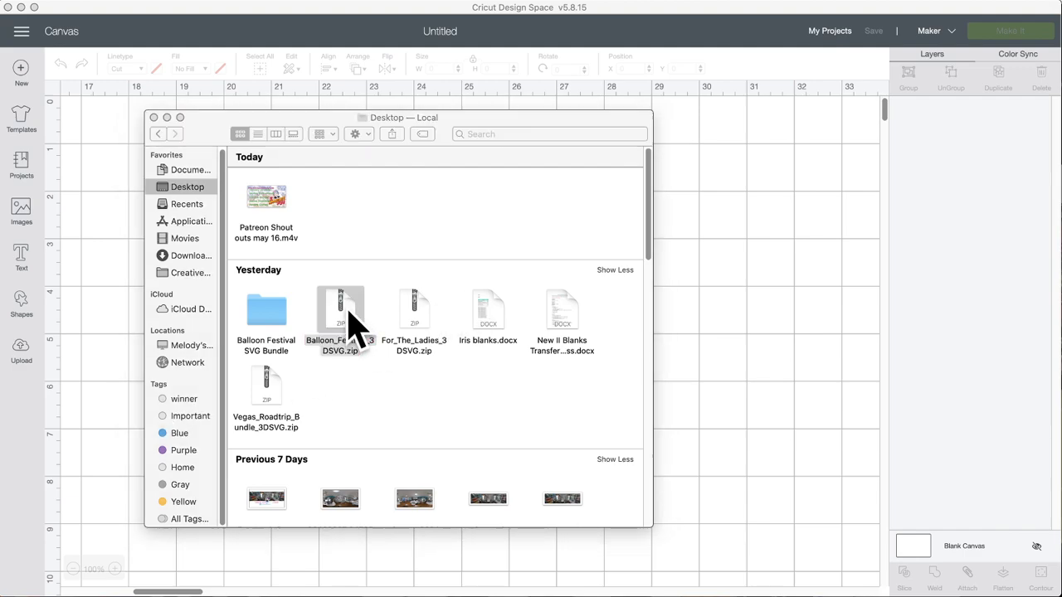
{"action": "double_click", "coordinate": [348, 316]}
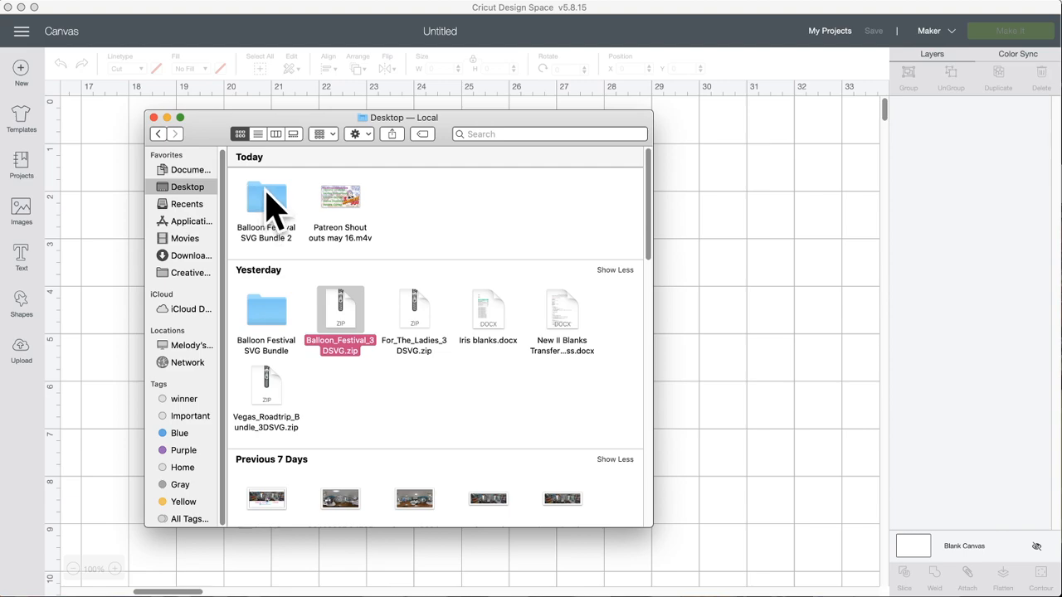
{"action": "right_click", "coordinate": [347, 311]}
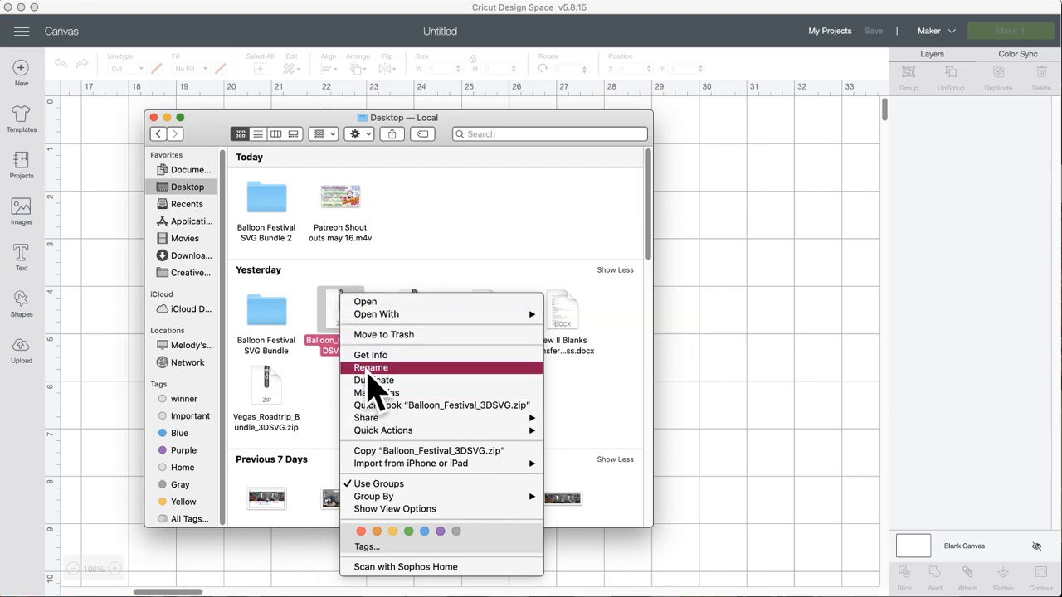
{"action": "left_click", "coordinate": [435, 204]}
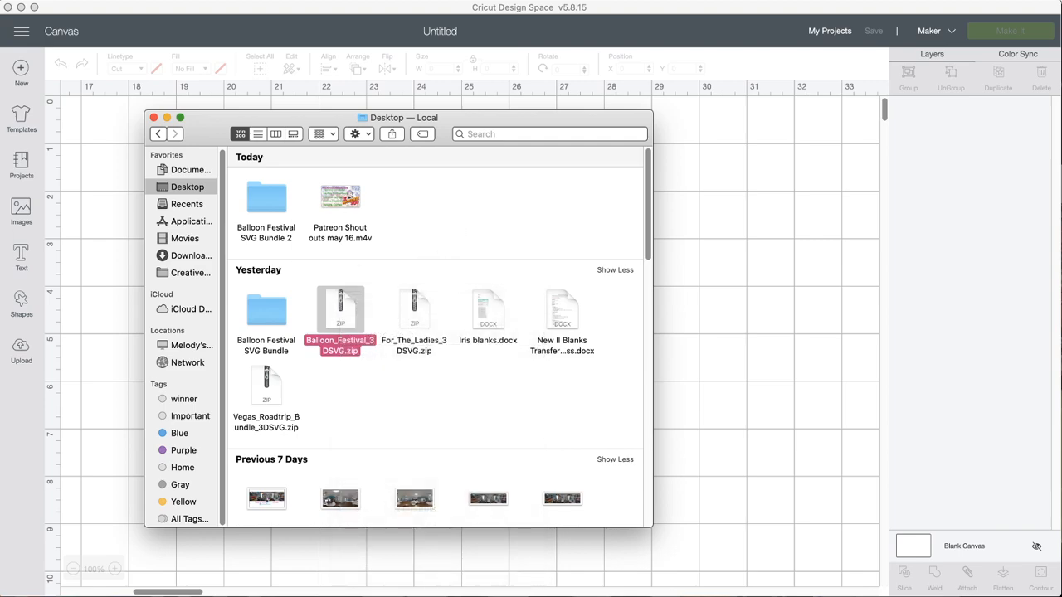
Step: Open the extracted "Balloon Festival SVG Bundle 2" folder and view the Balloon Festival SVG Bundle.jpg picture in full
{"action": "double_click", "coordinate": [267, 200]}
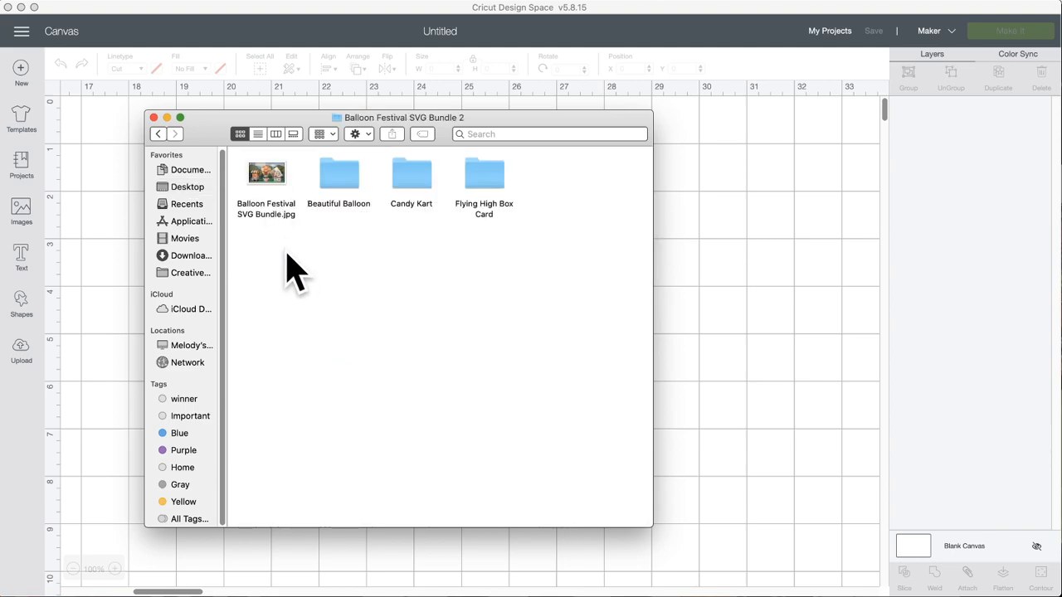
{"action": "left_click", "coordinate": [272, 184]}
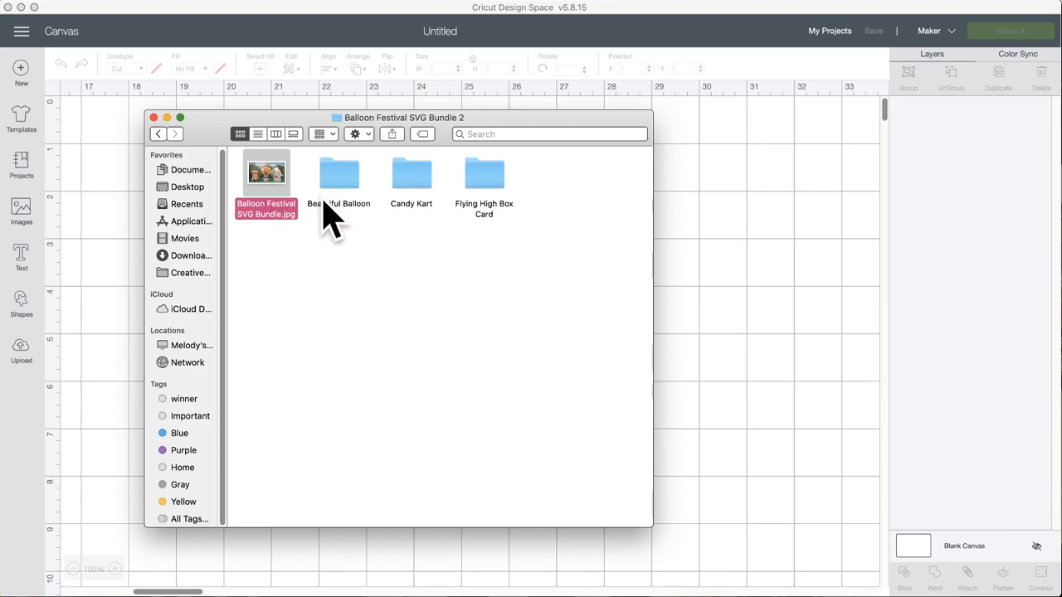
{"action": "double_click", "coordinate": [266, 175]}
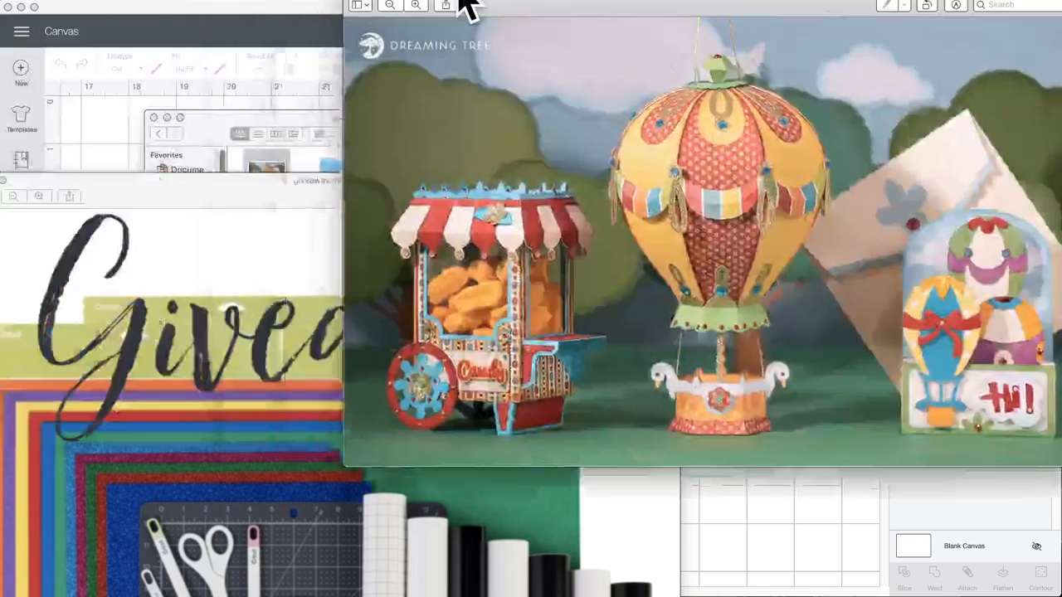
{"action": "left_click_drag", "start_coordinate": [467, 8], "coordinate": [257, 79]}
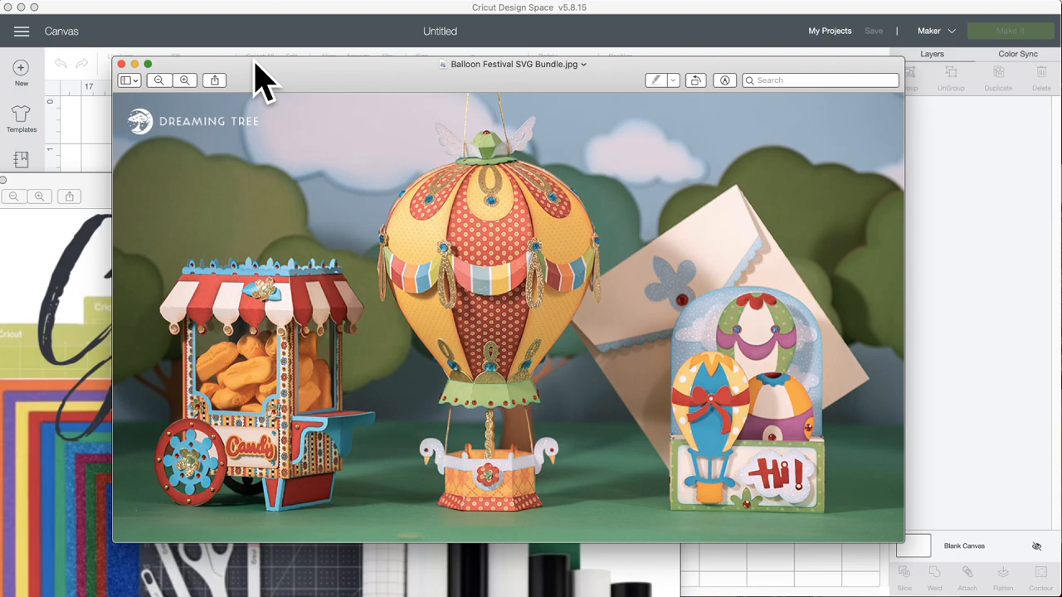
{"action": "left_click_drag", "start_coordinate": [255, 61], "coordinate": [0, 2]}
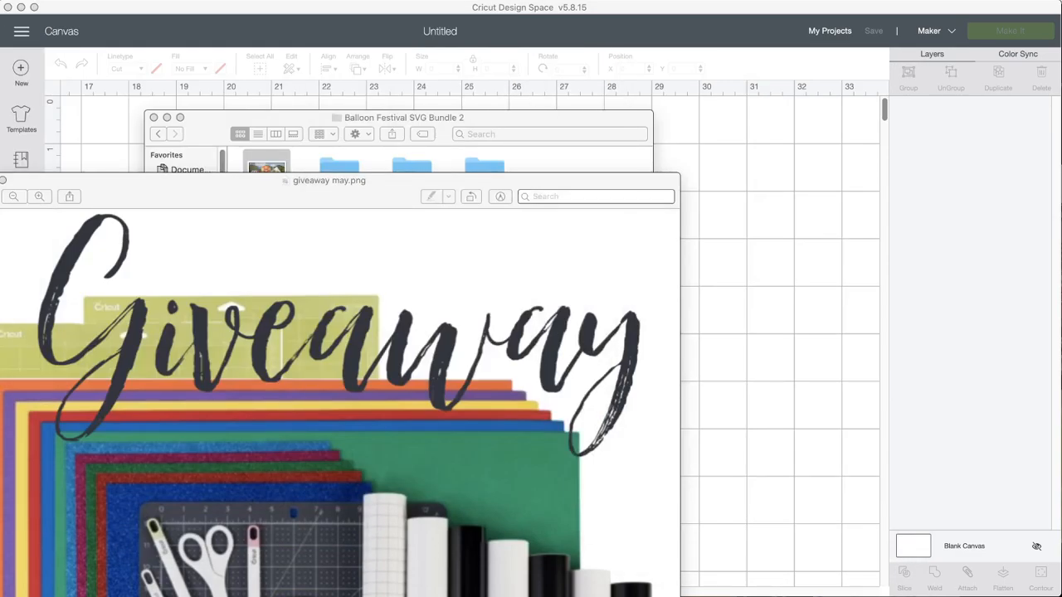
Step: Get the giveaway may.png window out of the way, return to the bundle folder and open its "Beautiful Balloon" folder
{"action": "left_click", "coordinate": [521, 133]}
{"action": "left_click", "coordinate": [108, 190]}
{"action": "left_click_drag", "start_coordinate": [109, 190], "coordinate": [104, 197]}
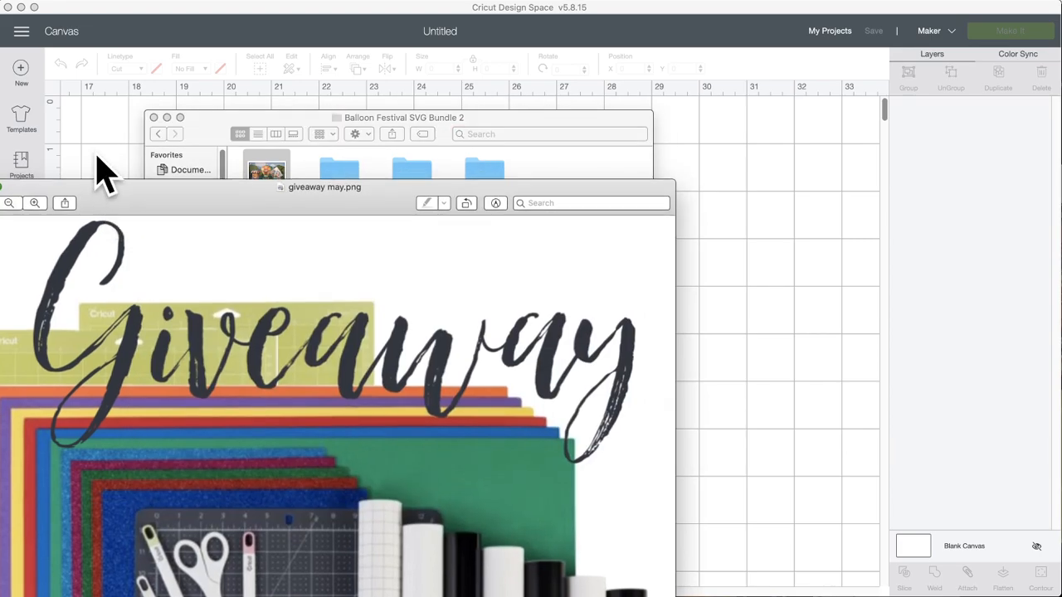
{"action": "left_click", "coordinate": [97, 158]}
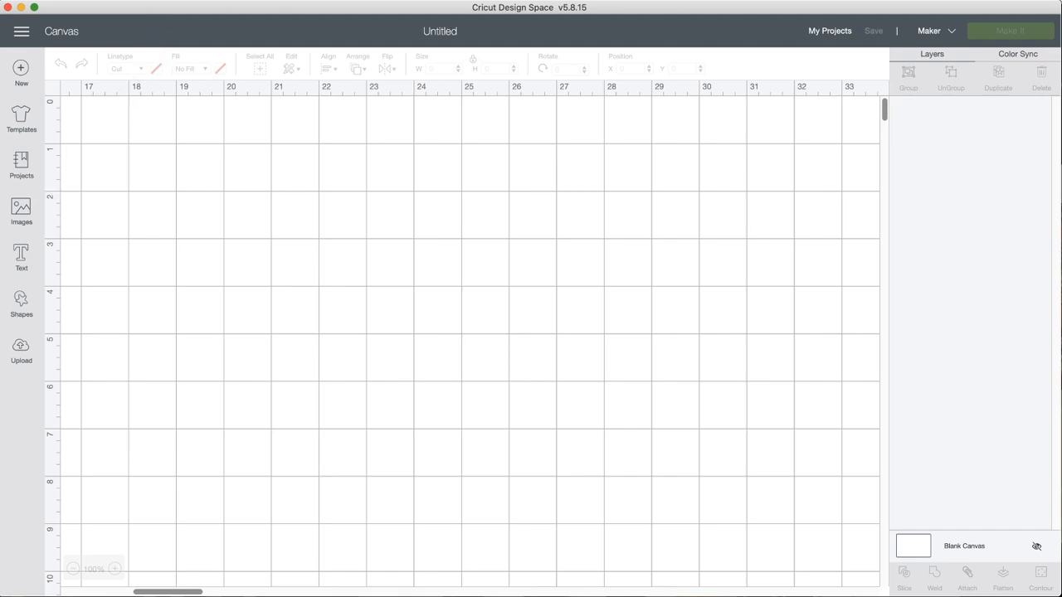
{"action": "key", "text": "super+Tab"}
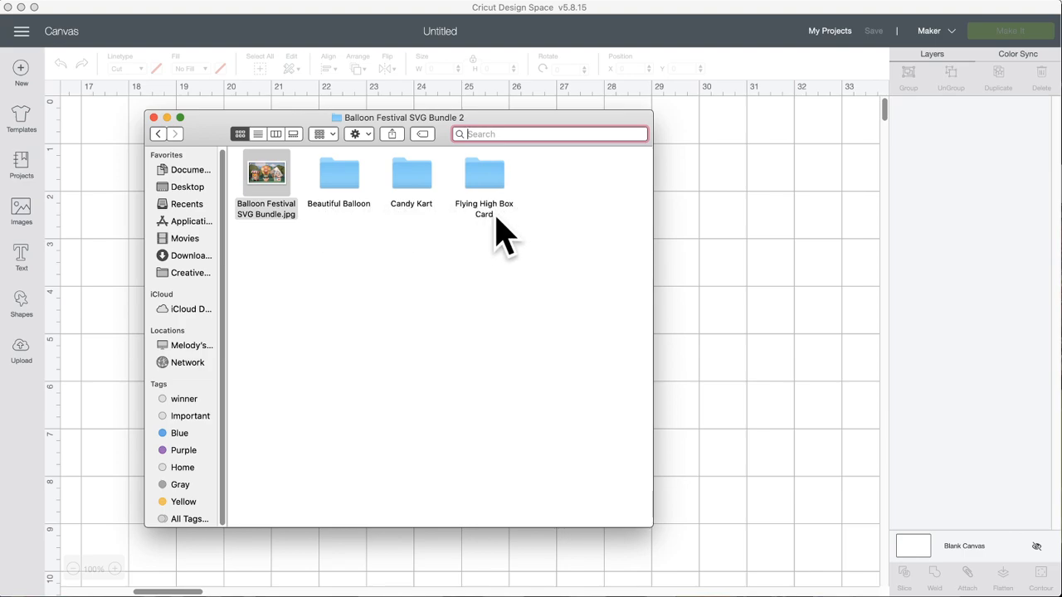
{"action": "double_click", "coordinate": [335, 179]}
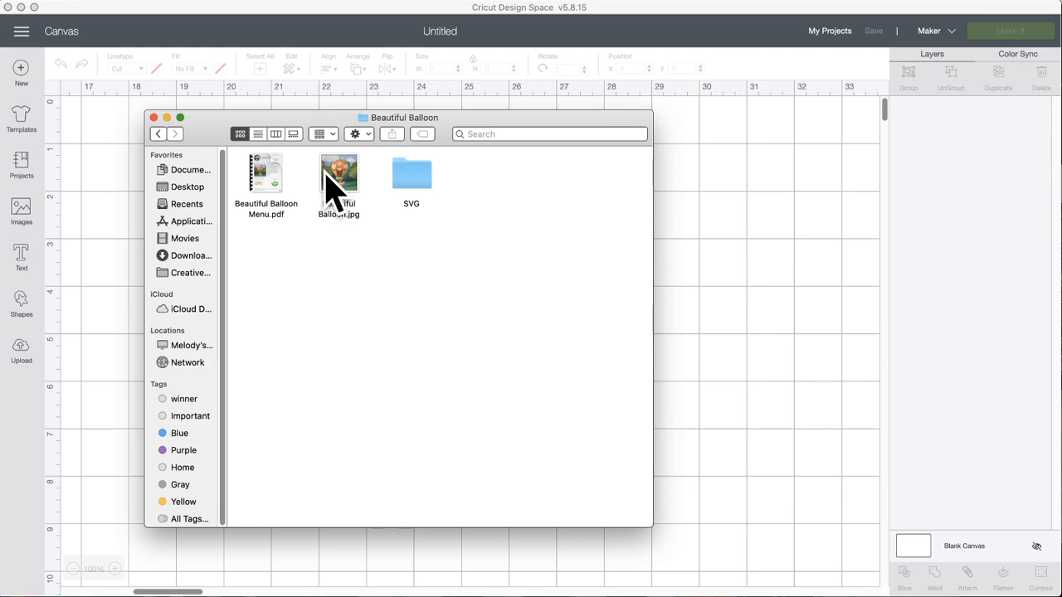
Step: Open the SVG folder inside "Beautiful Balloon" and look over the individual SVG files for the balloon project
{"action": "double_click", "coordinate": [412, 176]}
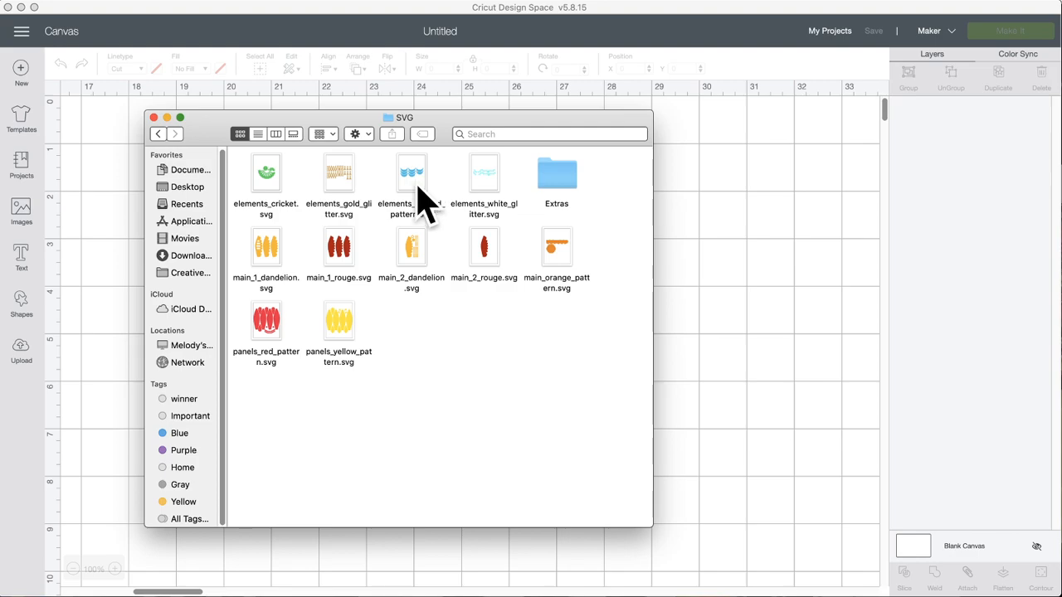
{"action": "left_click", "coordinate": [158, 135]}
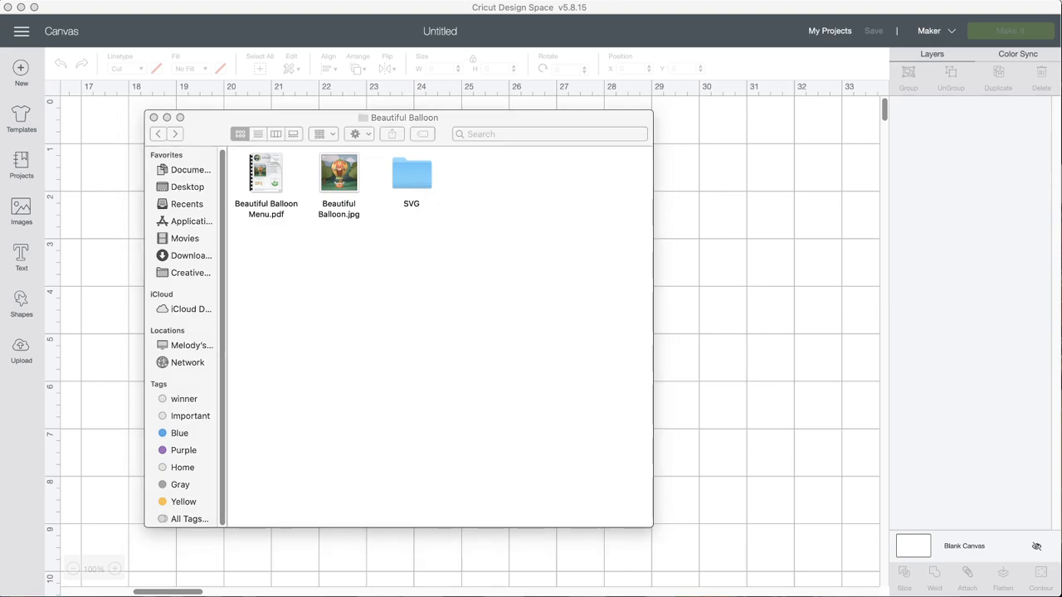
{"action": "double_click", "coordinate": [413, 173]}
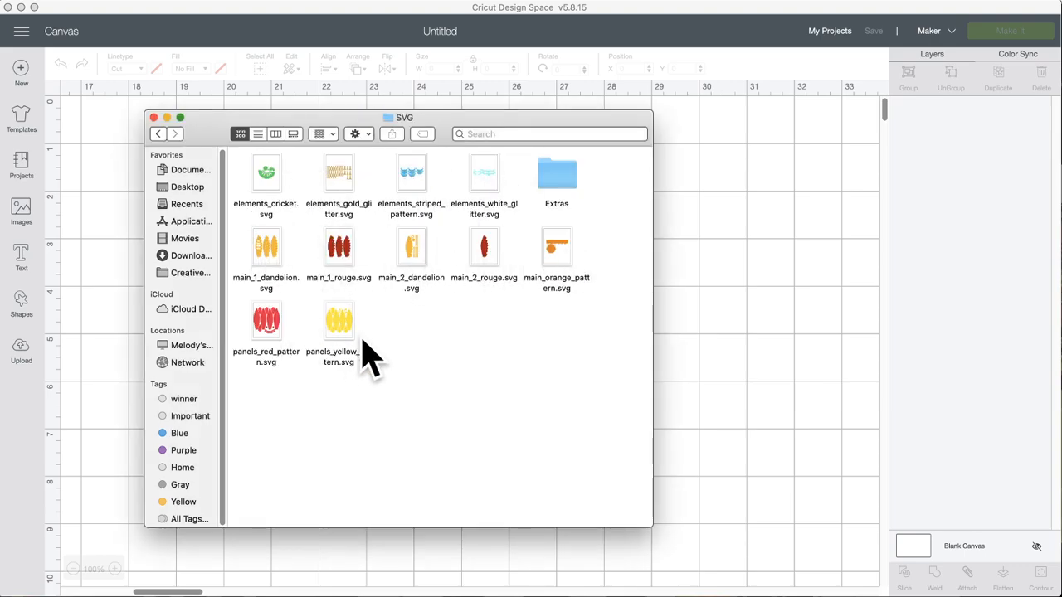
{"action": "left_click", "coordinate": [267, 175]}
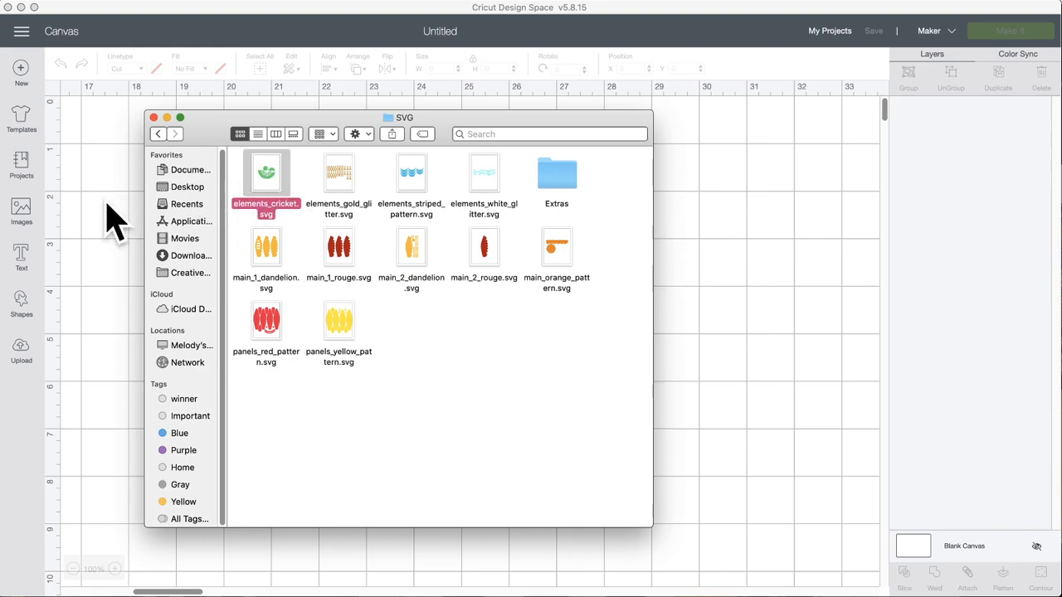
Step: Switch back to Cricut Design Space, start uploading an image and browse to the Desktop folder for the file
{"action": "key", "text": "Escape"}
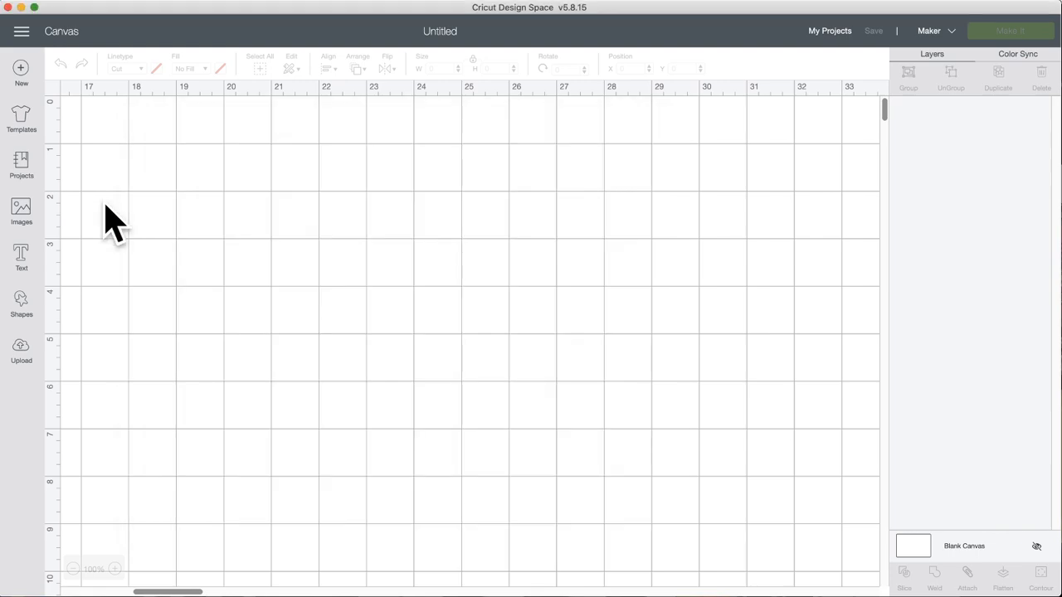
{"action": "left_click", "coordinate": [22, 349]}
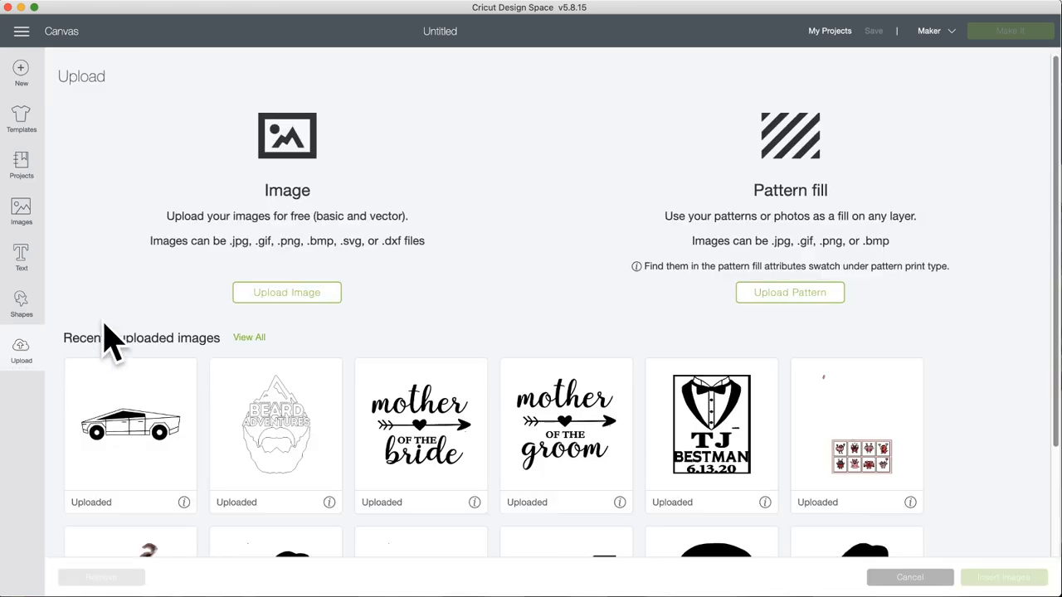
{"action": "left_click", "coordinate": [287, 296]}
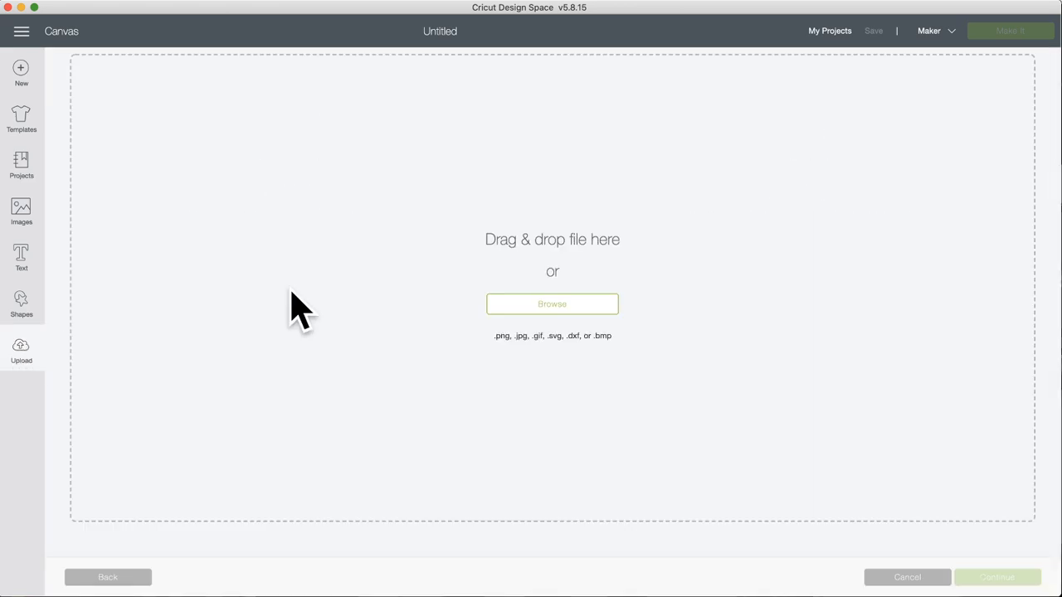
{"action": "left_click", "coordinate": [561, 315]}
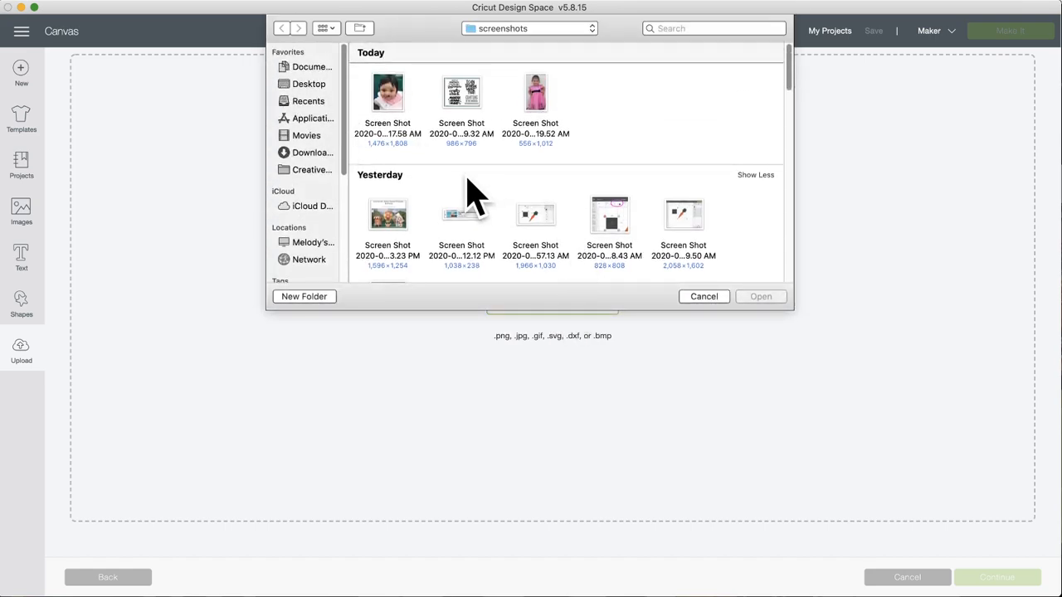
{"action": "scroll", "coordinate": [470, 193], "scroll_direction": "down", "scroll_amount": 1}
{"action": "left_click", "coordinate": [551, 29]}
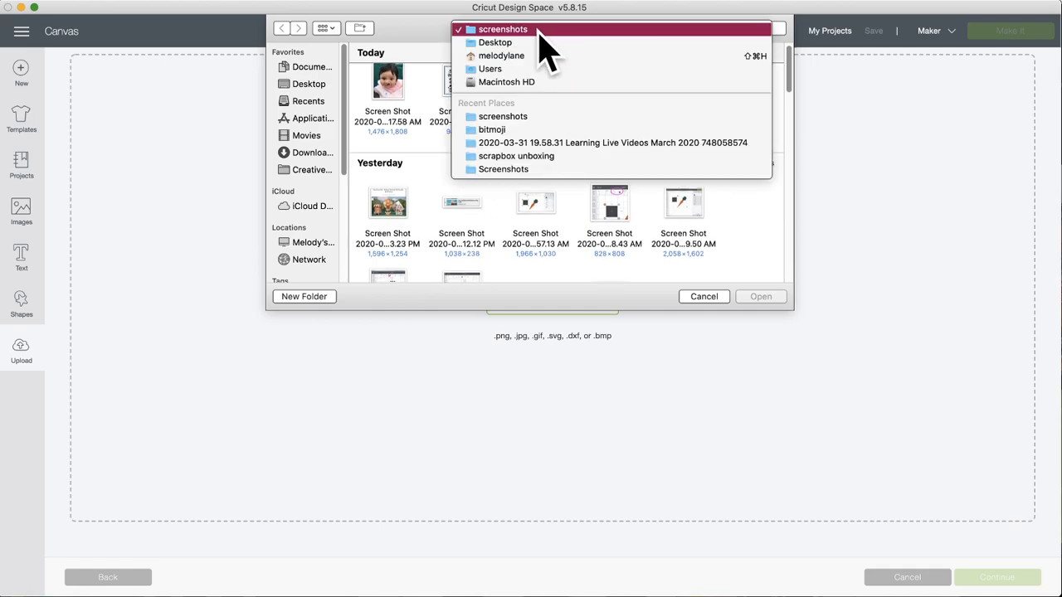
{"action": "left_click", "coordinate": [539, 43]}
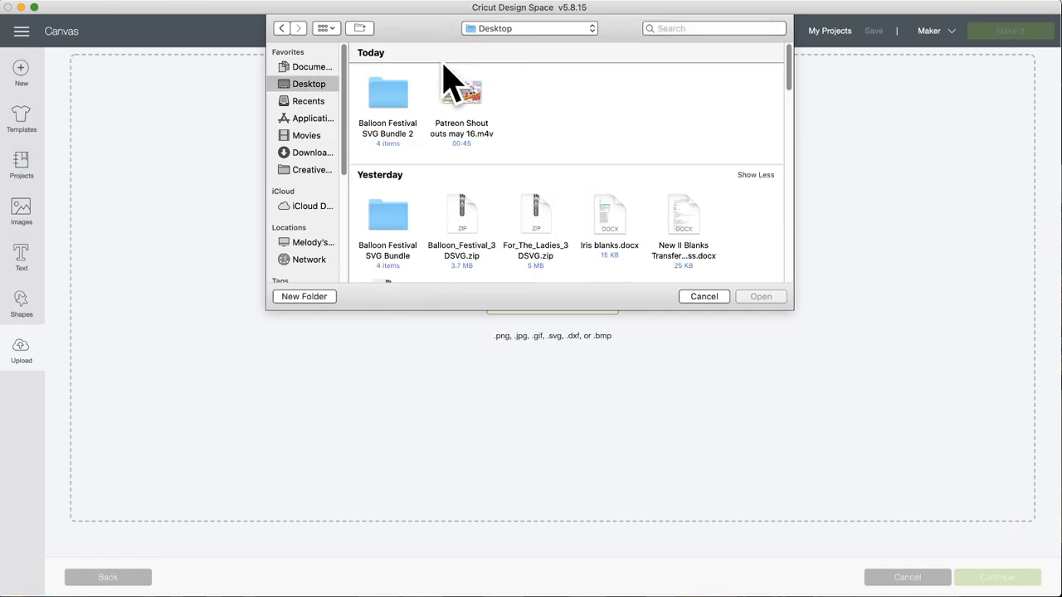
Step: Upload elements_cricket.svg from the SVG folder of "Beautiful Balloon" in "Balloon Festival SVG Bundle 2" and save it under its default name
{"action": "double_click", "coordinate": [391, 106]}
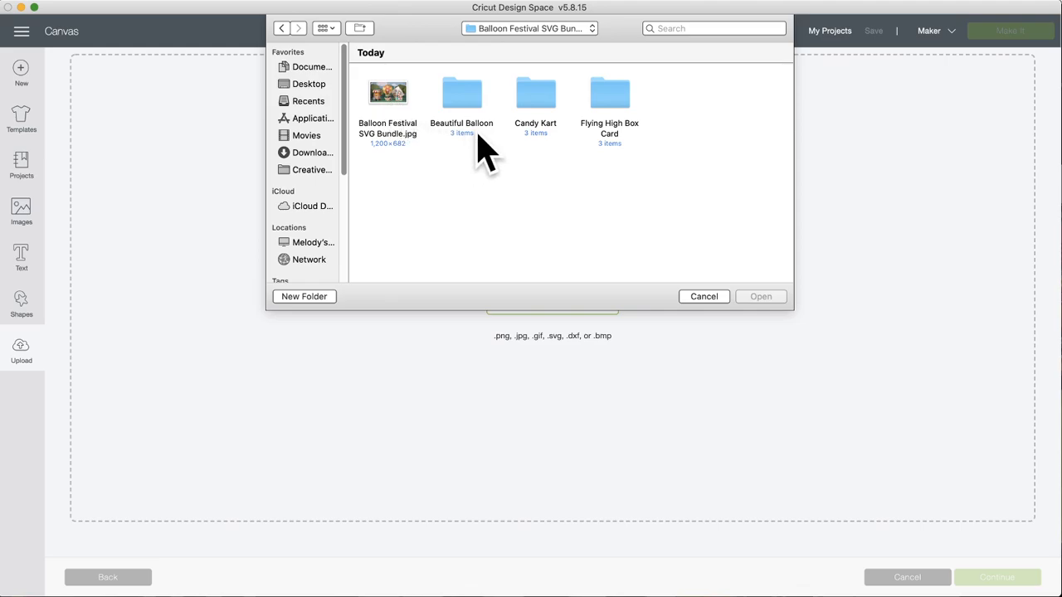
{"action": "left_click", "coordinate": [464, 108]}
{"action": "double_click", "coordinate": [464, 108]}
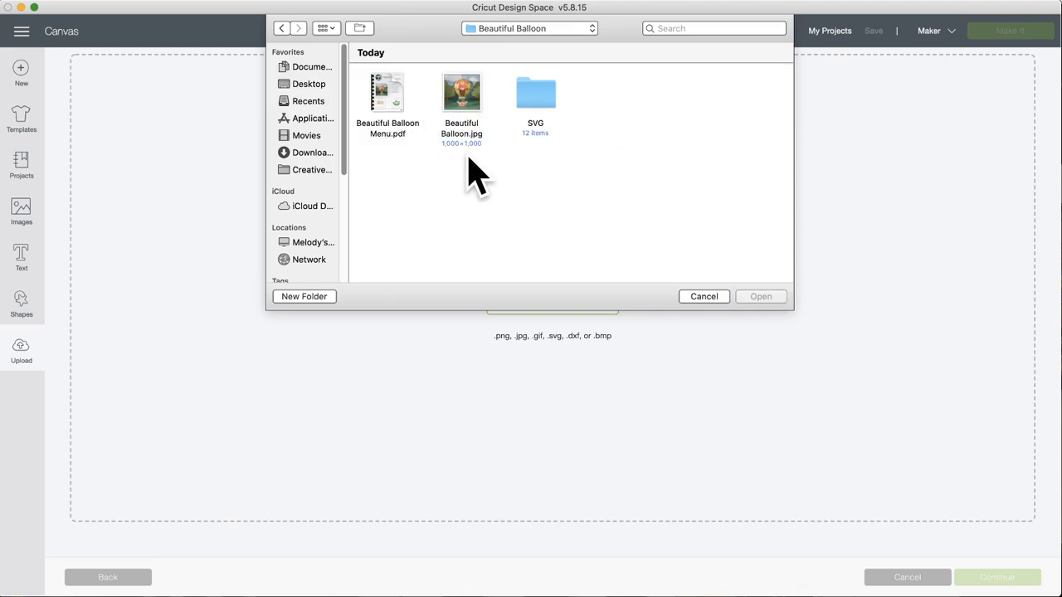
{"action": "left_click", "coordinate": [539, 106]}
{"action": "double_click", "coordinate": [539, 106]}
{"action": "left_click", "coordinate": [397, 106]}
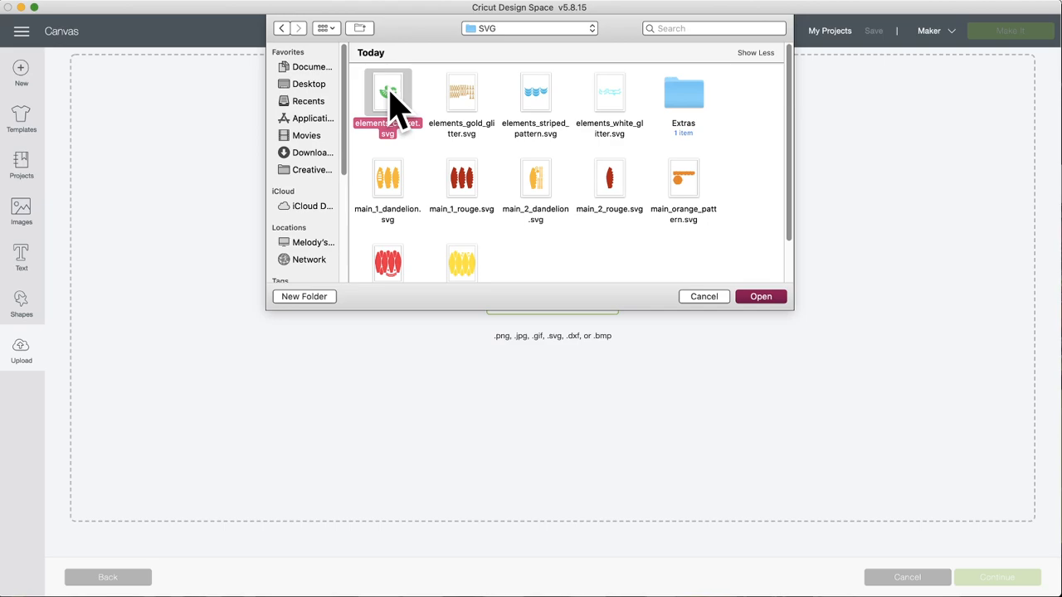
{"action": "left_click", "coordinate": [762, 299]}
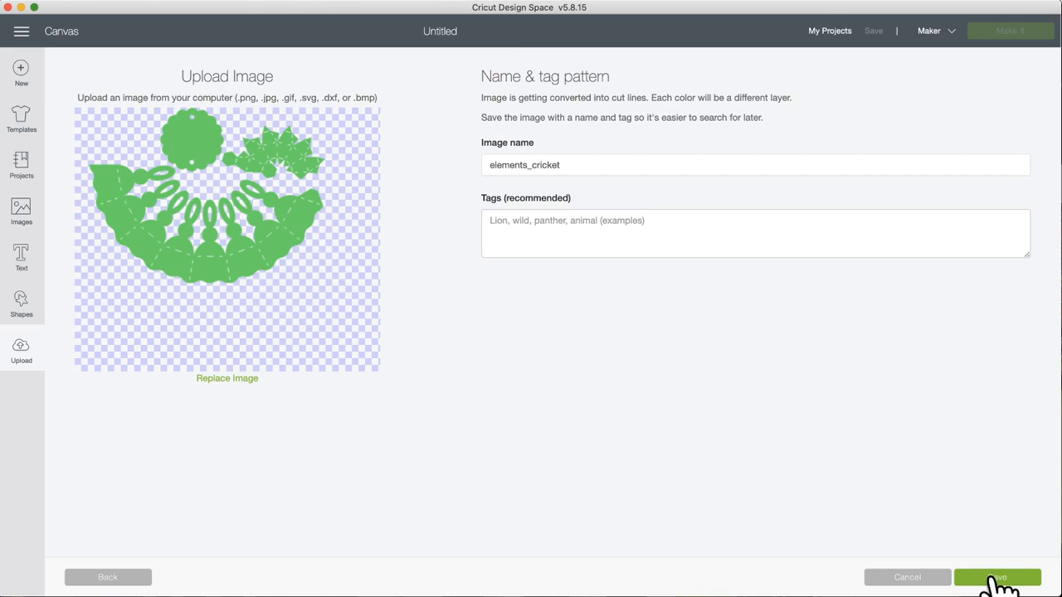
{"action": "left_click", "coordinate": [998, 578]}
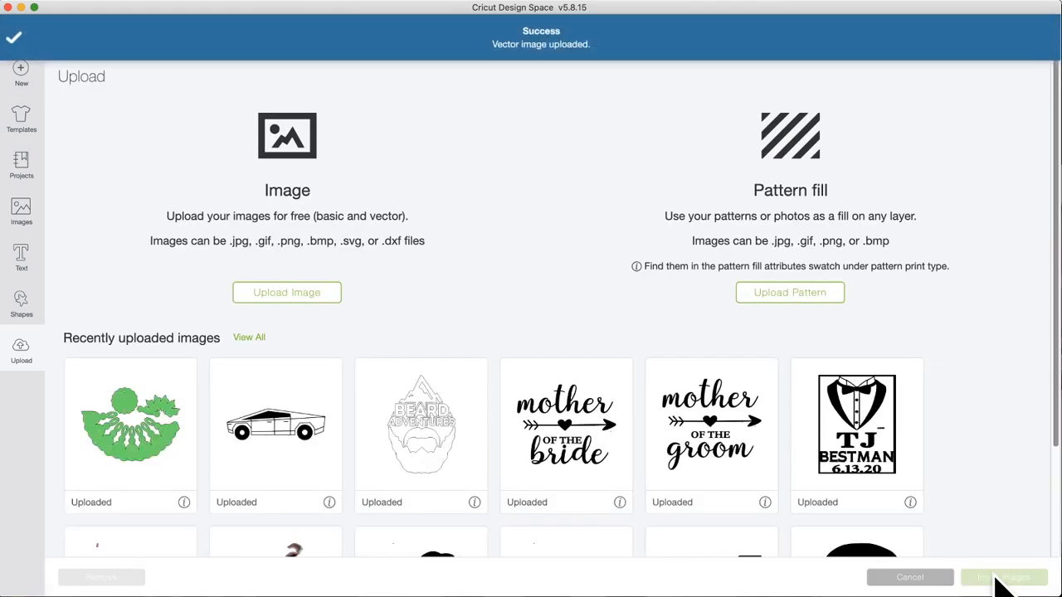
Step: Upload elements_gold_glitter.svg from the same SVG folder and save it to the uploaded images
{"action": "left_click", "coordinate": [278, 295]}
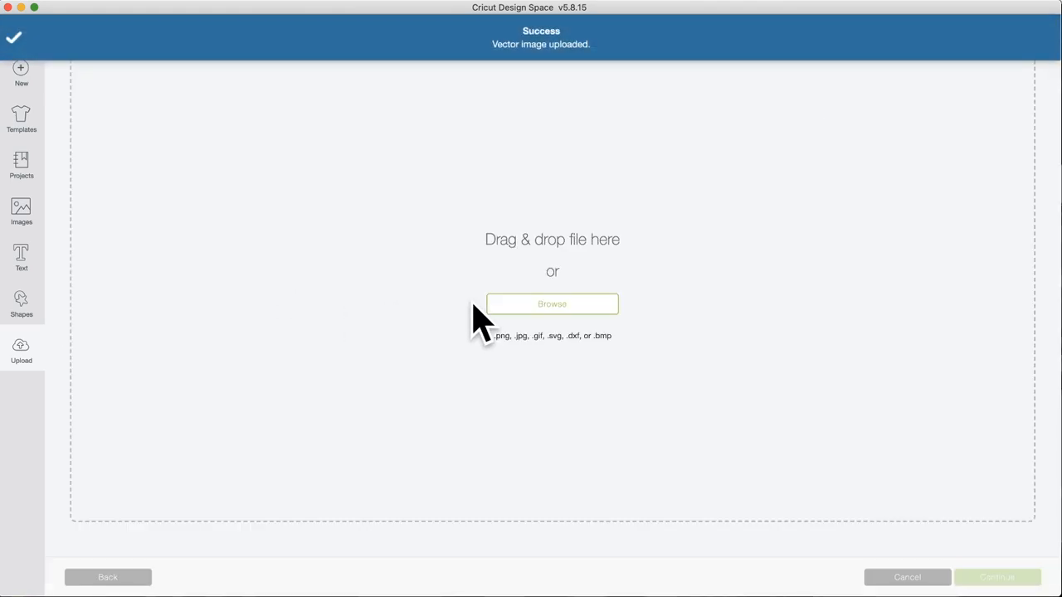
{"action": "left_click", "coordinate": [547, 305]}
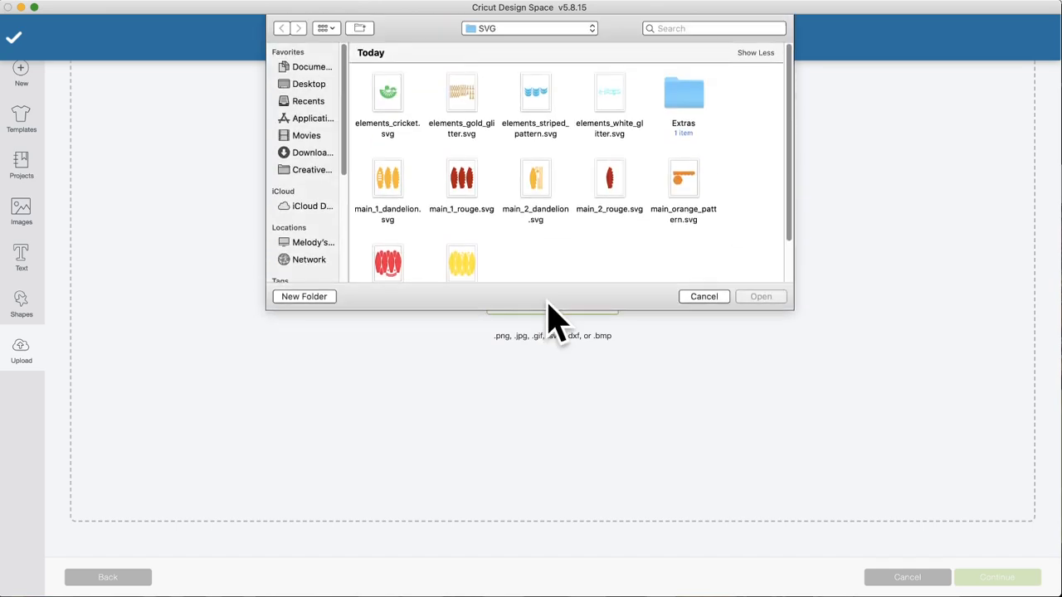
{"action": "double_click", "coordinate": [470, 104]}
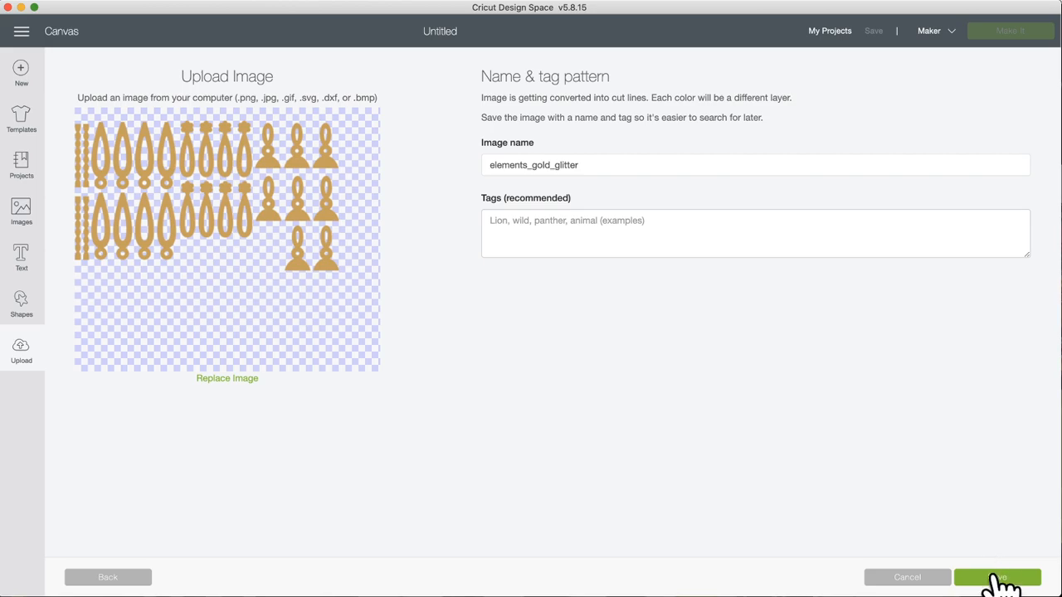
{"action": "left_click", "coordinate": [1000, 583]}
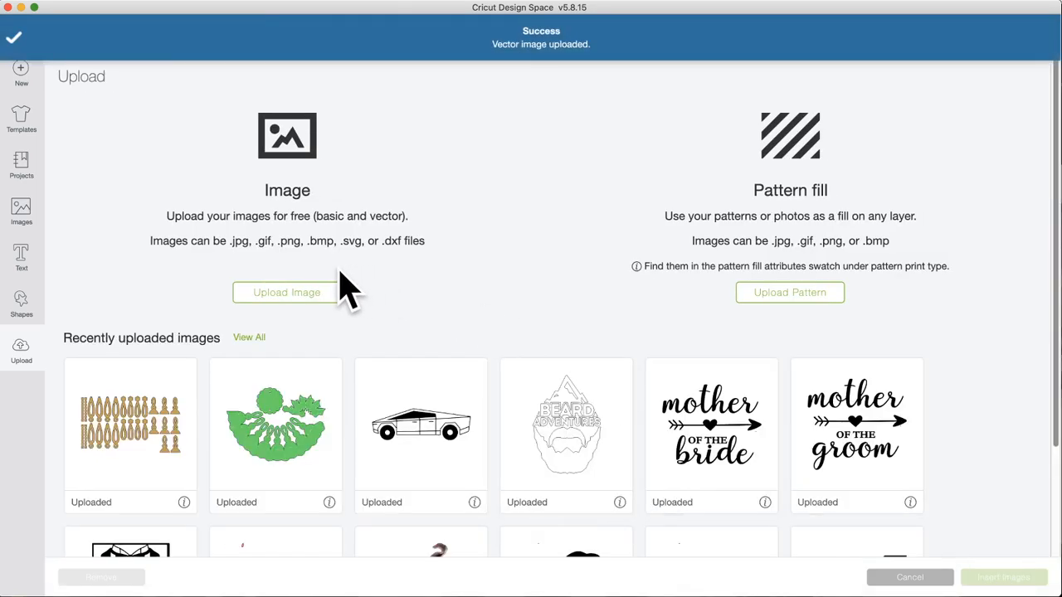
Step: Upload elements_striped_pattern.svg from the SVG folder and save it to the uploaded images
{"action": "left_click", "coordinate": [286, 291]}
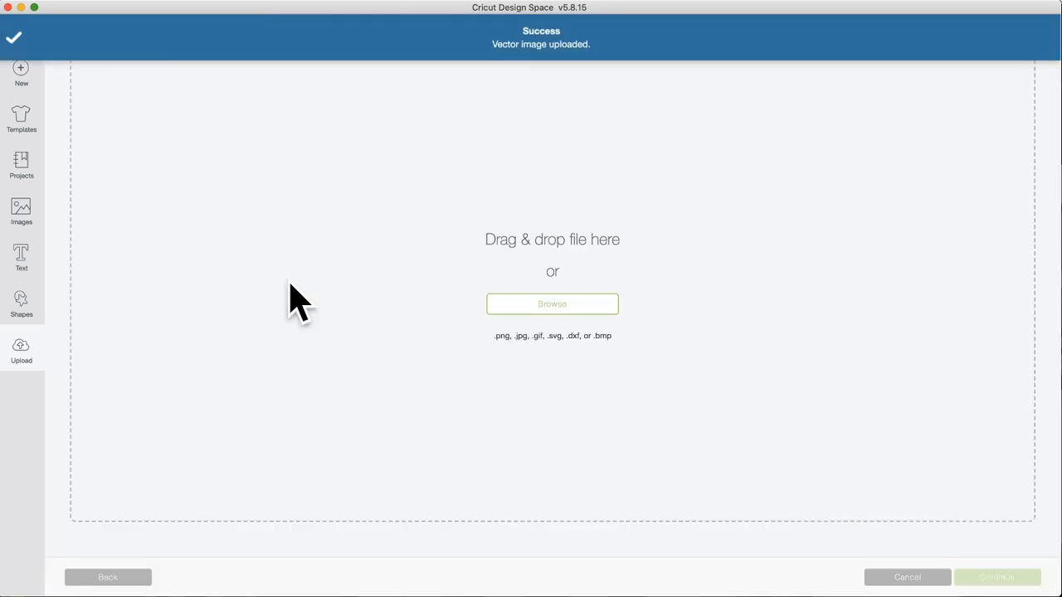
{"action": "left_click", "coordinate": [539, 306]}
{"action": "double_click", "coordinate": [539, 97]}
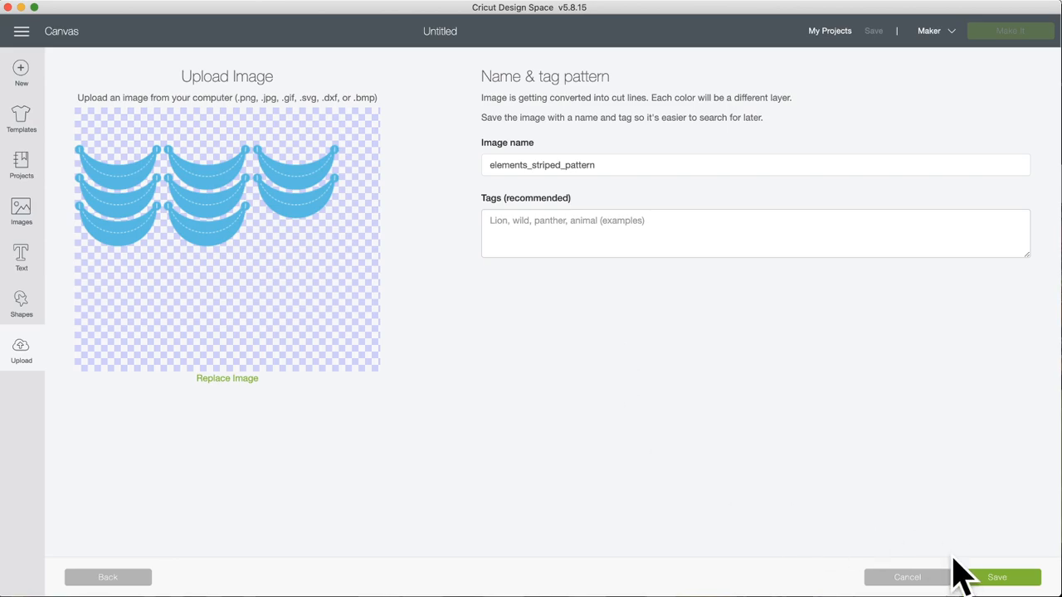
{"action": "left_click", "coordinate": [995, 580]}
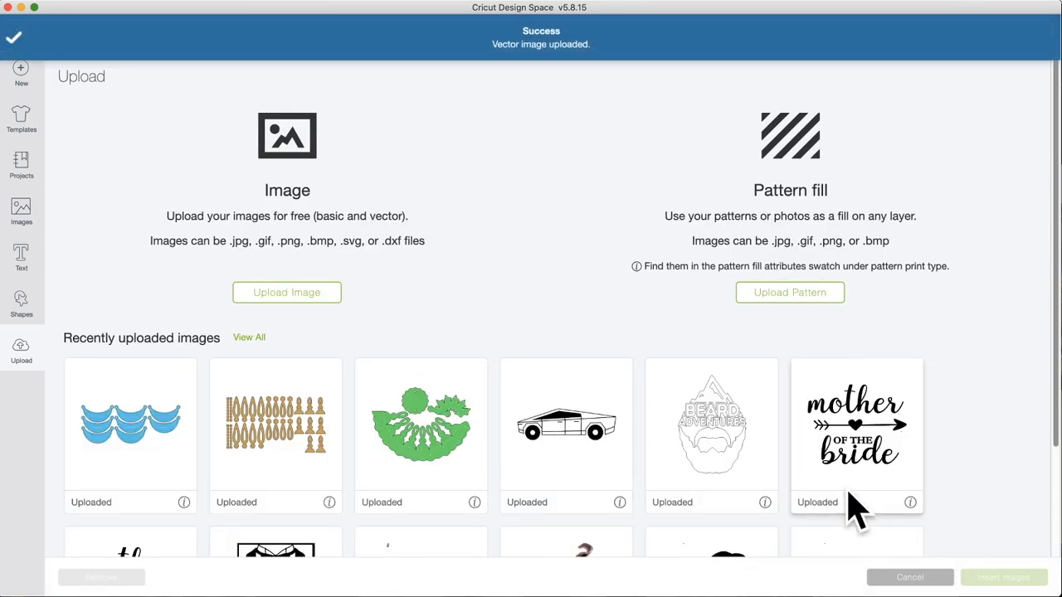
Step: Upload elements_white_glitter.svg from the SVG folder and save it to the uploaded images
{"action": "left_click", "coordinate": [304, 292]}
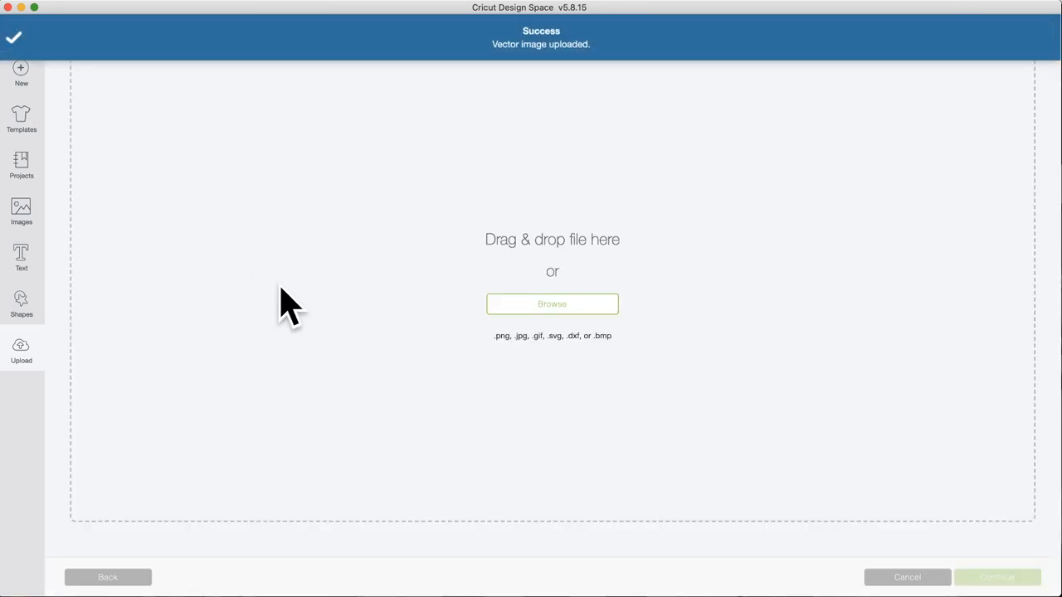
{"action": "left_click", "coordinate": [545, 305]}
{"action": "double_click", "coordinate": [611, 98]}
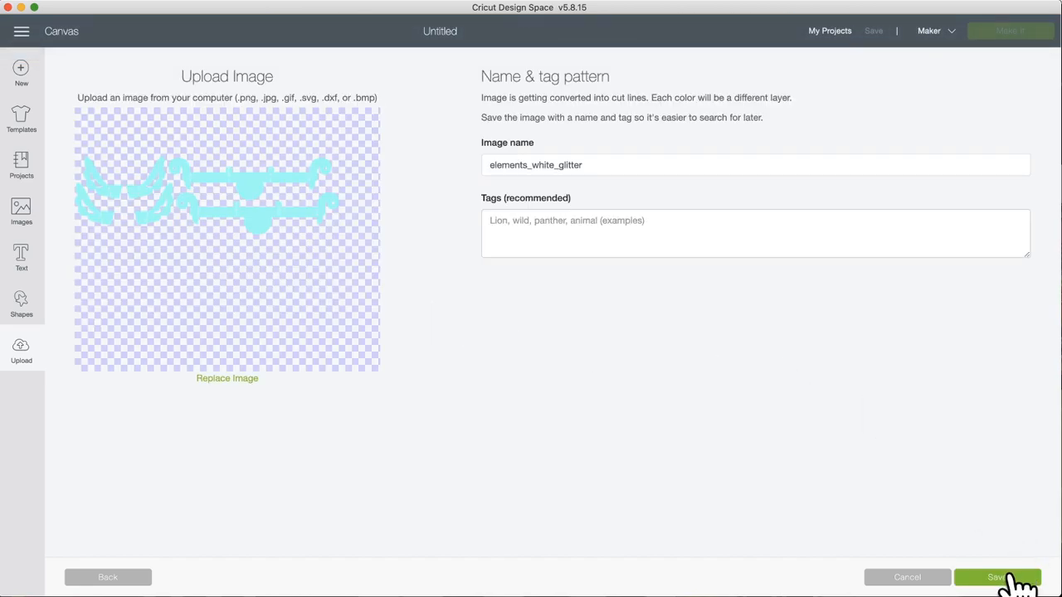
{"action": "left_click", "coordinate": [1011, 577]}
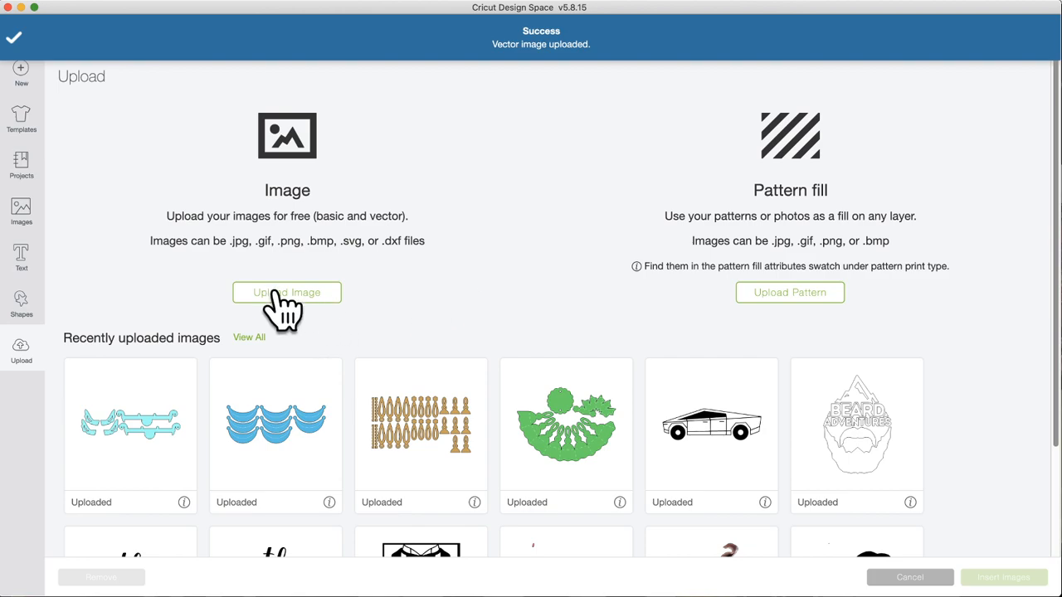
Step: Upload main_1_dandelion.svg from the SVG folder and save it to the uploaded images
{"action": "left_click", "coordinate": [279, 292]}
{"action": "left_click", "coordinate": [546, 305]}
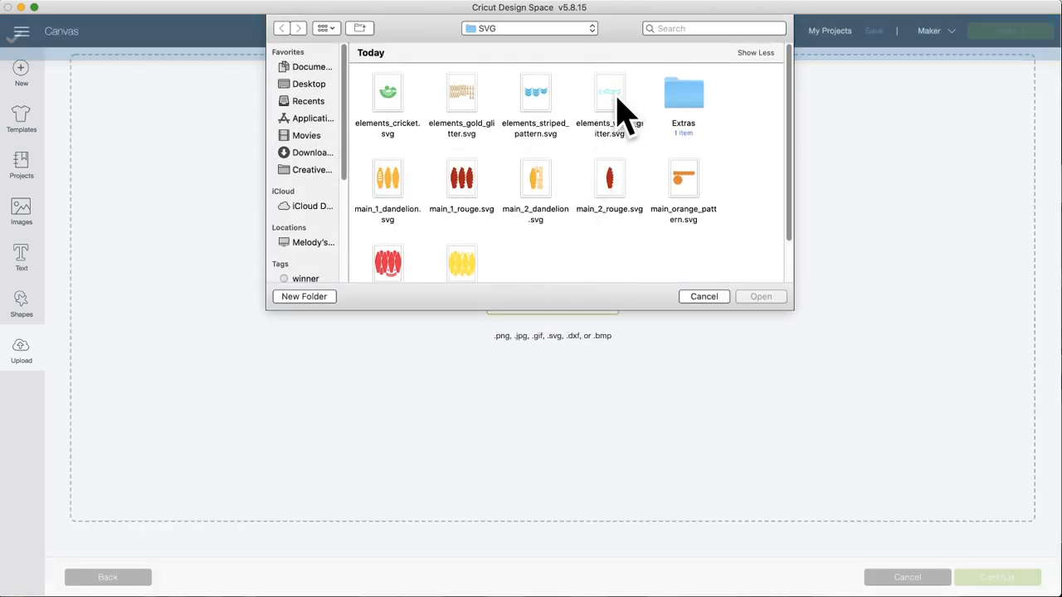
{"action": "double_click", "coordinate": [386, 193]}
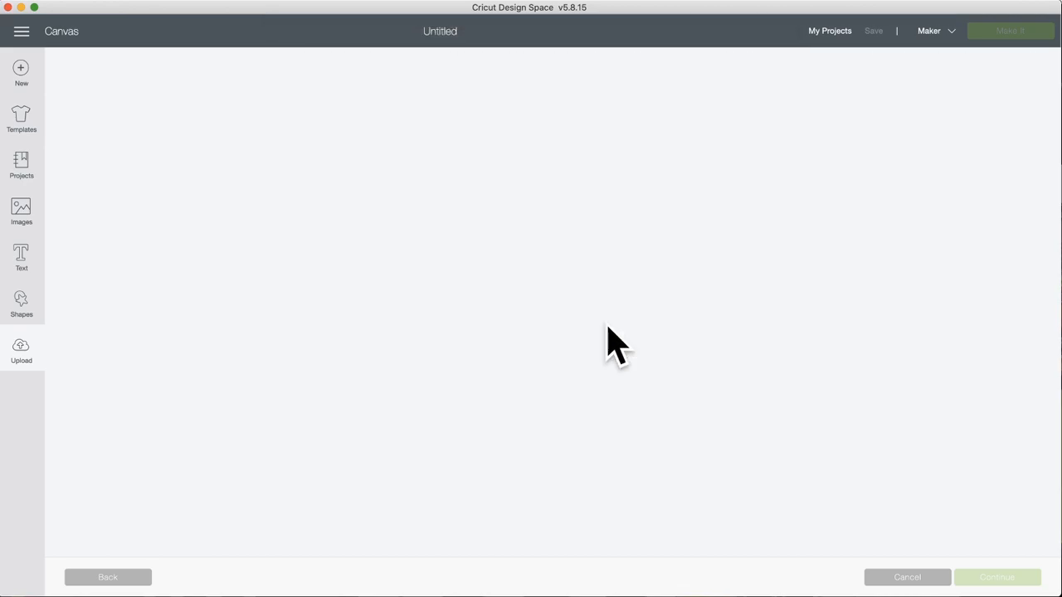
{"action": "left_click", "coordinate": [987, 579]}
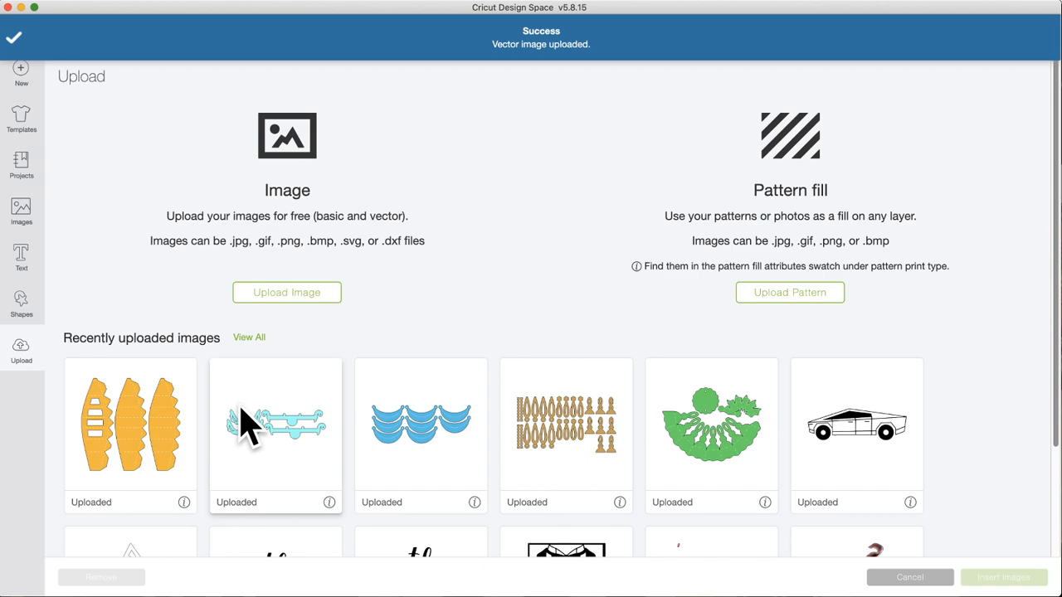
Step: Upload main_1_rouge.svg from the SVG folder and save it to the uploaded images
{"action": "left_click", "coordinate": [279, 294]}
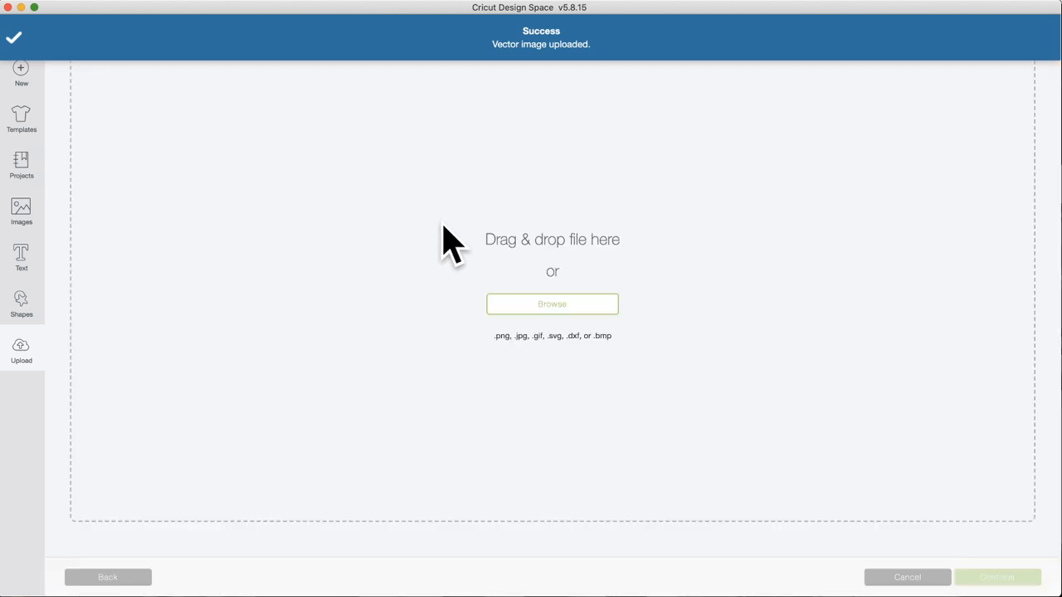
{"action": "left_click", "coordinate": [560, 304]}
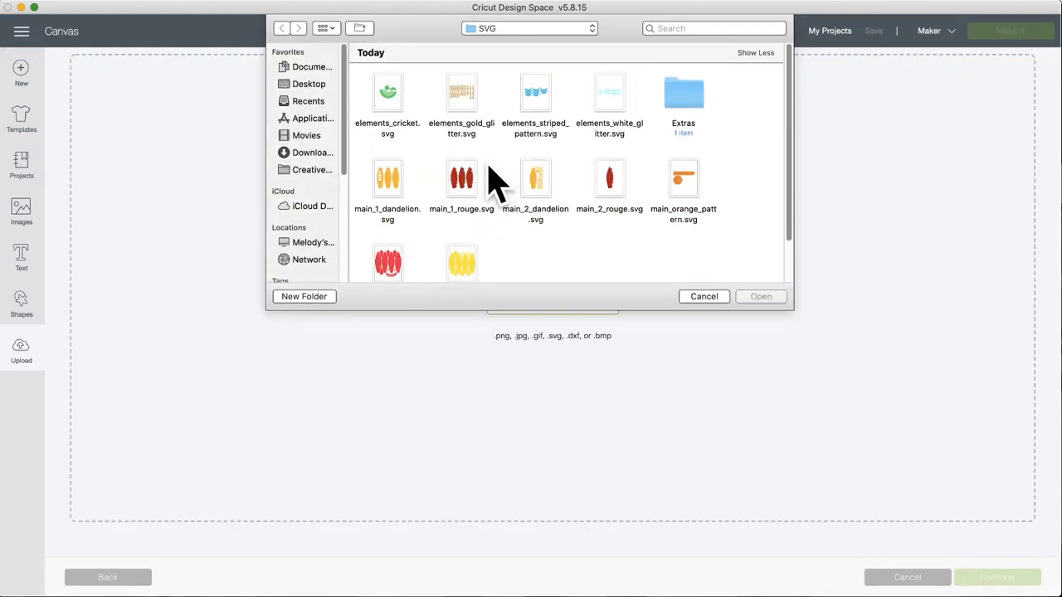
{"action": "double_click", "coordinate": [473, 191]}
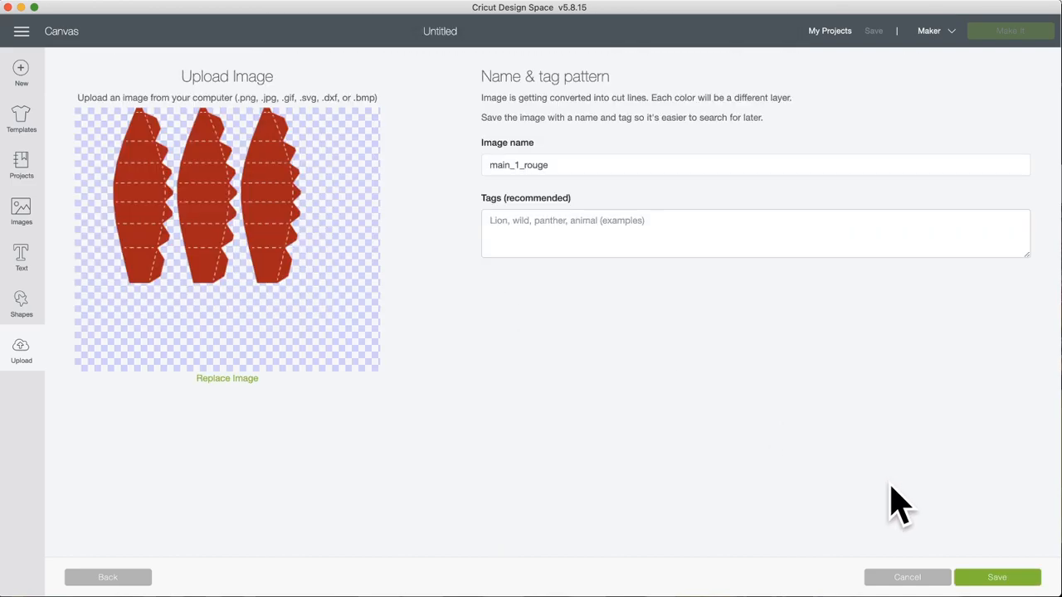
{"action": "left_click", "coordinate": [1001, 580]}
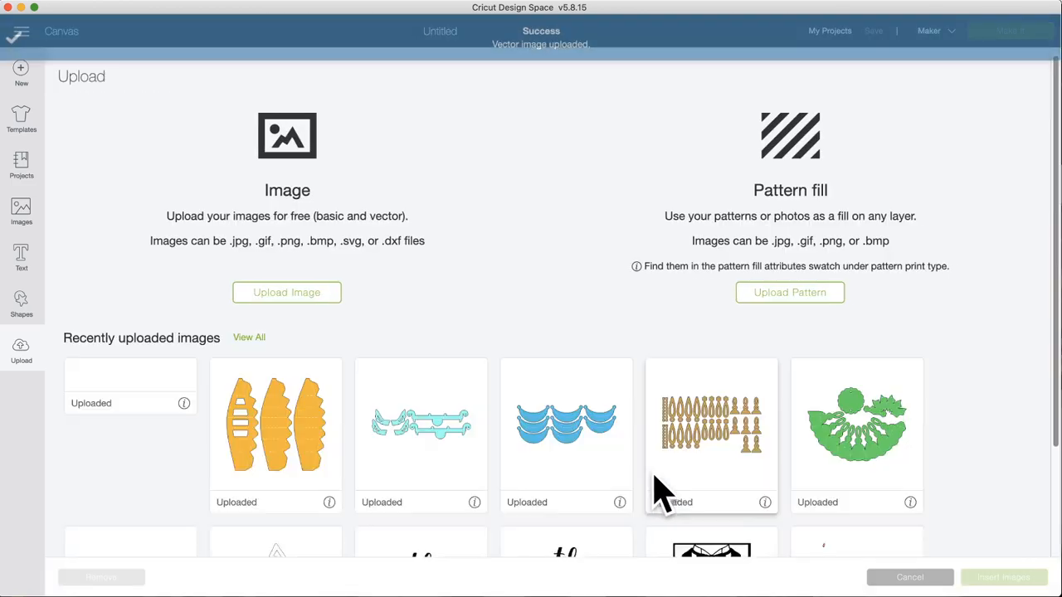
Step: Upload main_2_dandelion.svg from the SVG folder and save it to the uploaded images
{"action": "left_click", "coordinate": [286, 295]}
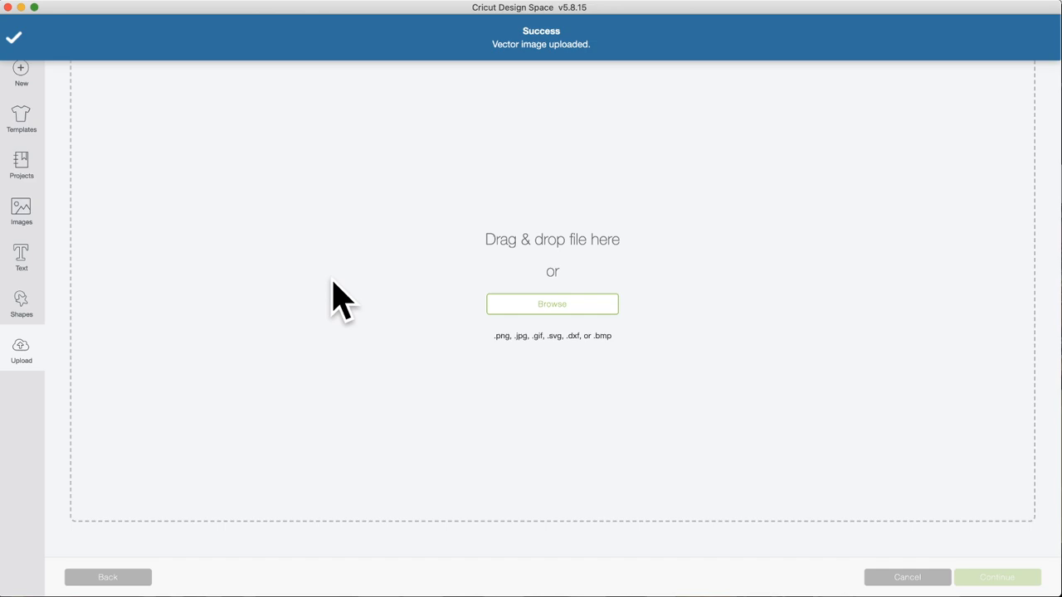
{"action": "left_click", "coordinate": [548, 305]}
{"action": "double_click", "coordinate": [544, 185]}
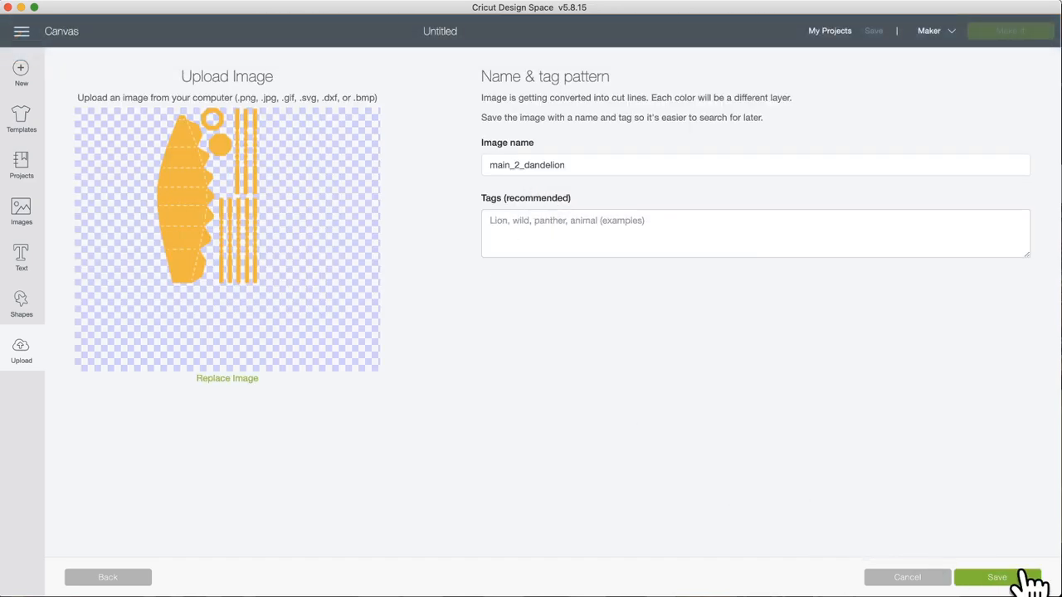
{"action": "left_click", "coordinate": [1015, 579]}
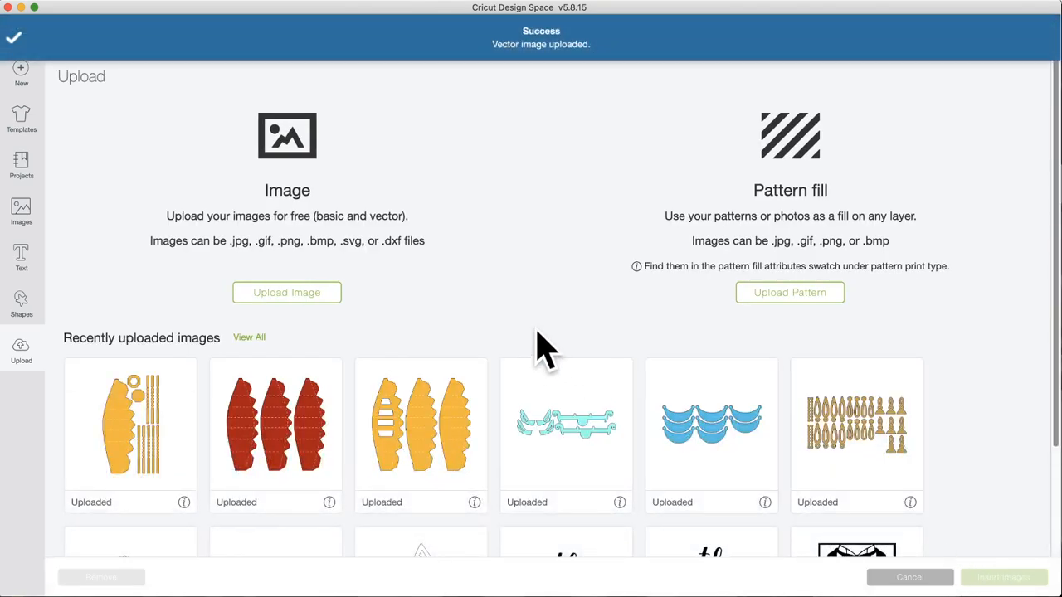
Step: Upload main_2_rouge.svg from the SVG folder and save it to the uploaded images
{"action": "left_click", "coordinate": [292, 292]}
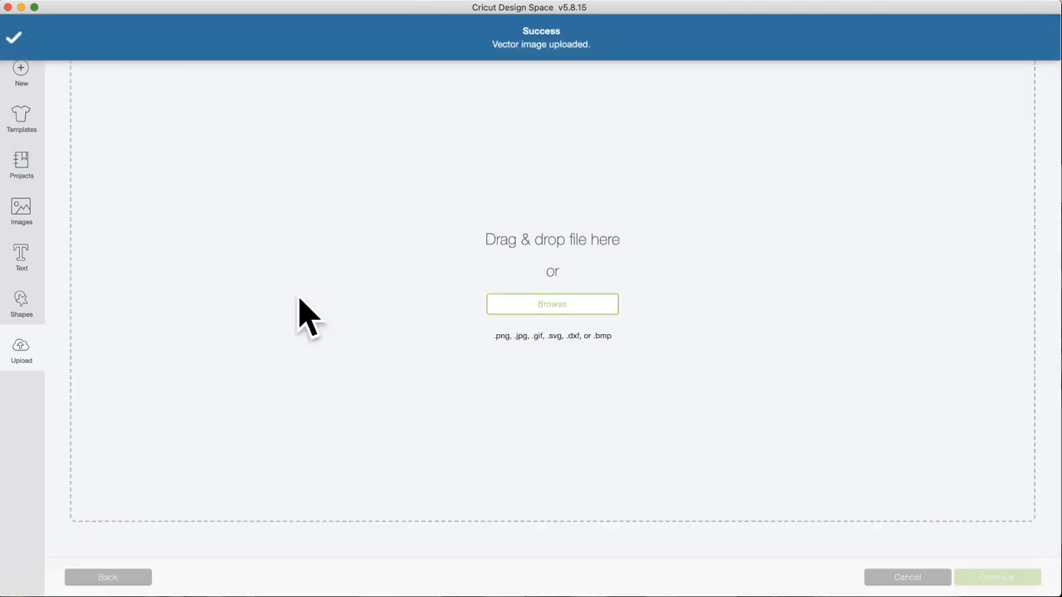
{"action": "left_click", "coordinate": [557, 304]}
{"action": "double_click", "coordinate": [611, 184]}
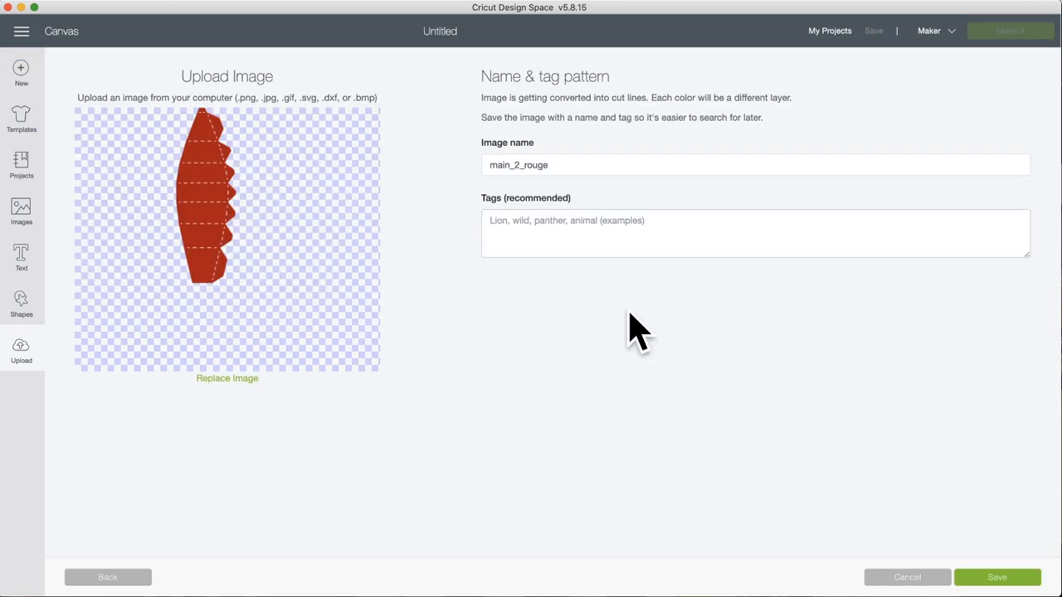
{"action": "left_click", "coordinate": [998, 577]}
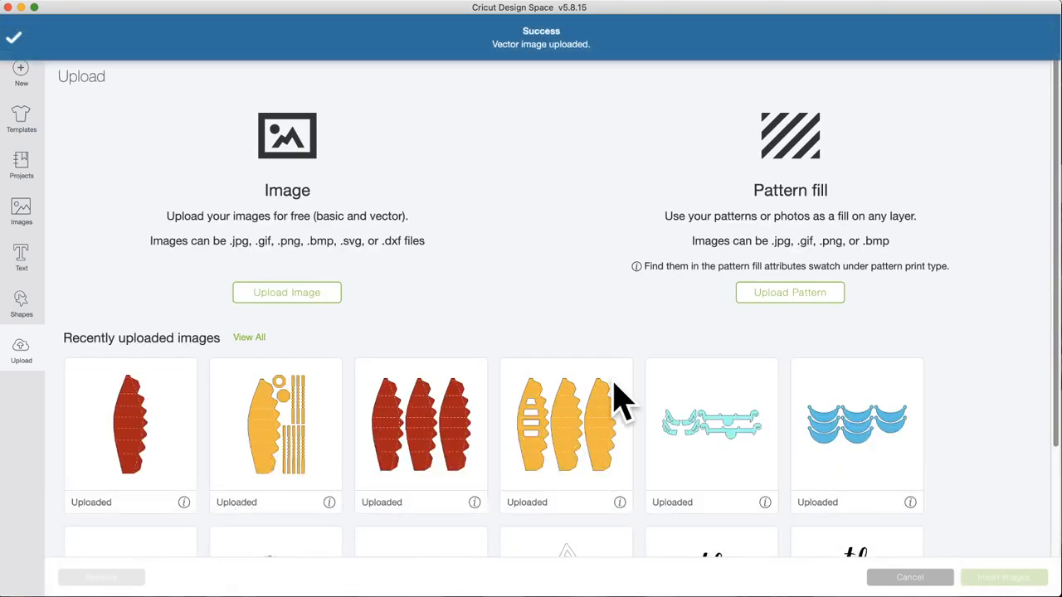
Step: Upload main_orange_pattern.svg from the SVG folder and save it to the uploaded images
{"action": "left_click", "coordinate": [278, 293]}
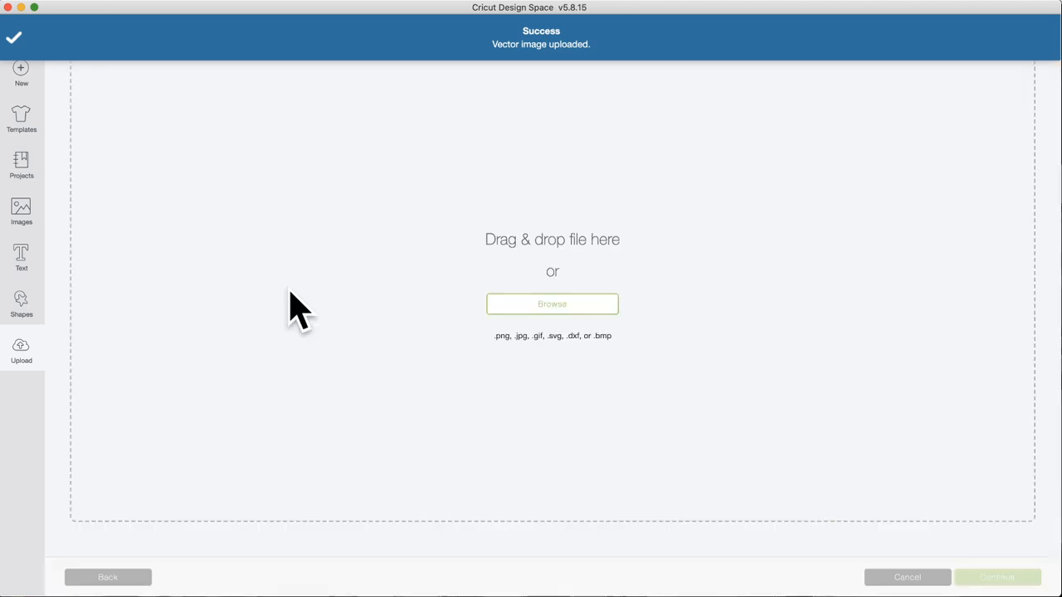
{"action": "left_click", "coordinate": [547, 304]}
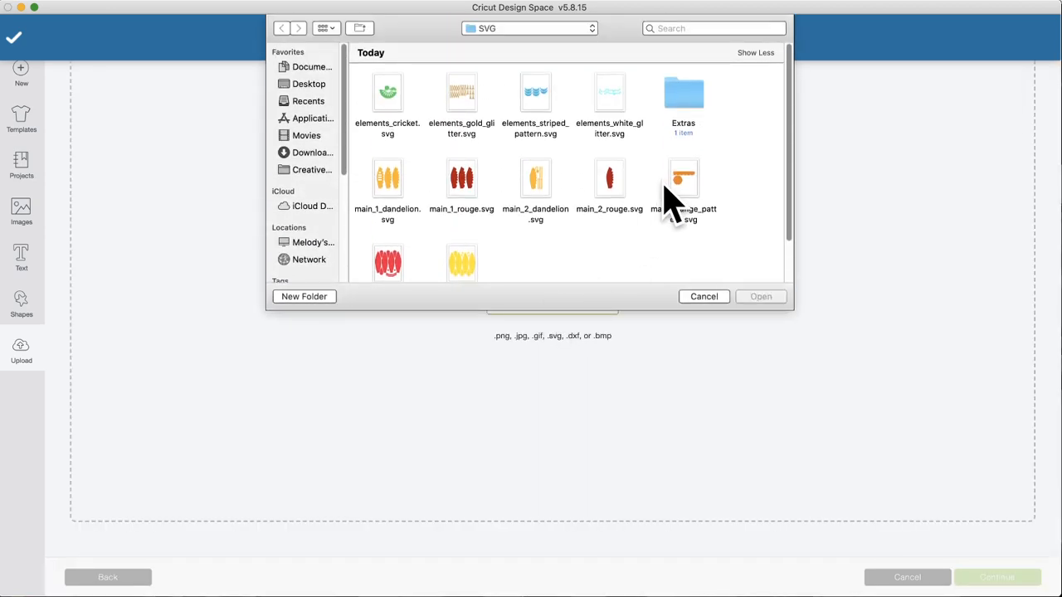
{"action": "double_click", "coordinate": [683, 190]}
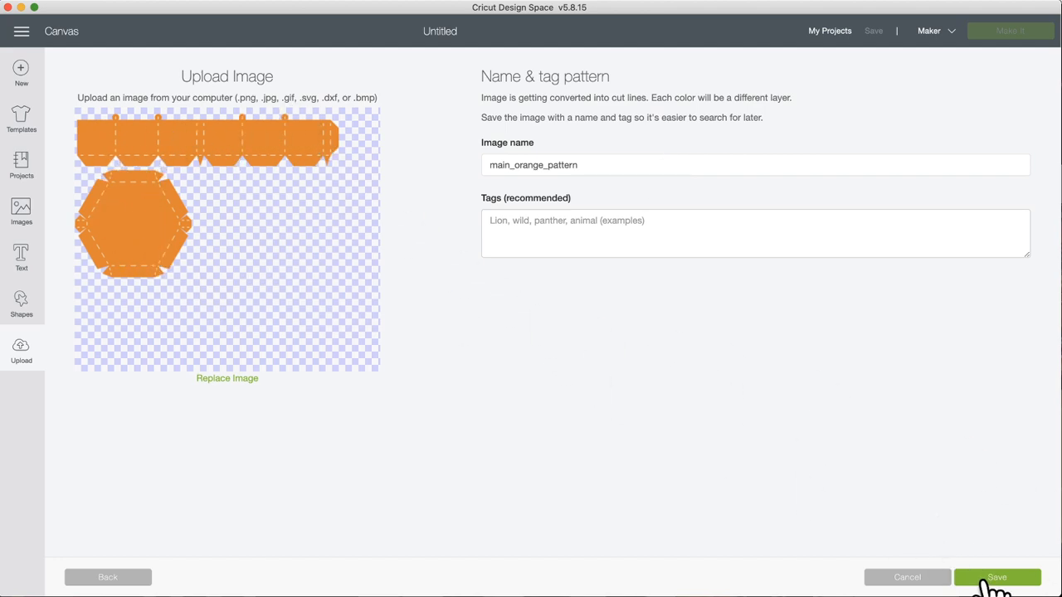
{"action": "left_click", "coordinate": [998, 579]}
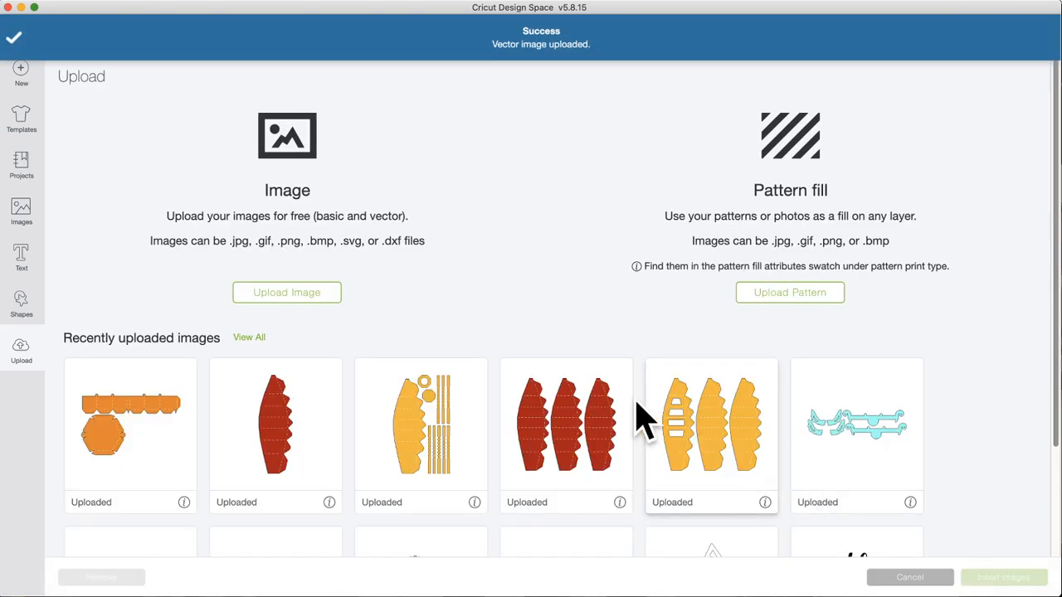
Step: Upload the red panels file, panels_red_pattern, from the SVG folder and save it to the uploaded images
{"action": "left_click", "coordinate": [287, 295]}
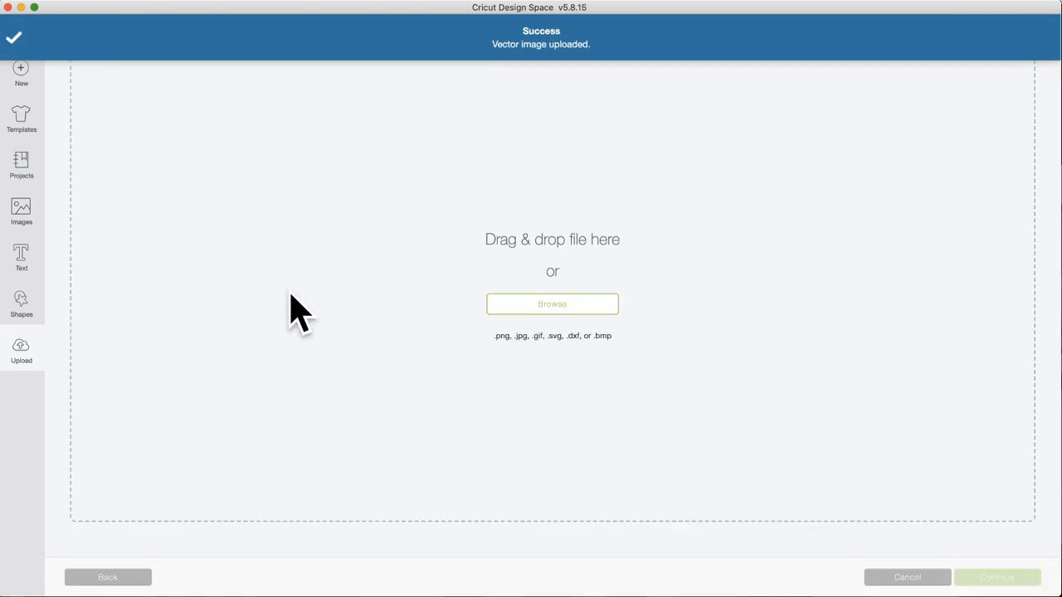
{"action": "left_click", "coordinate": [563, 303]}
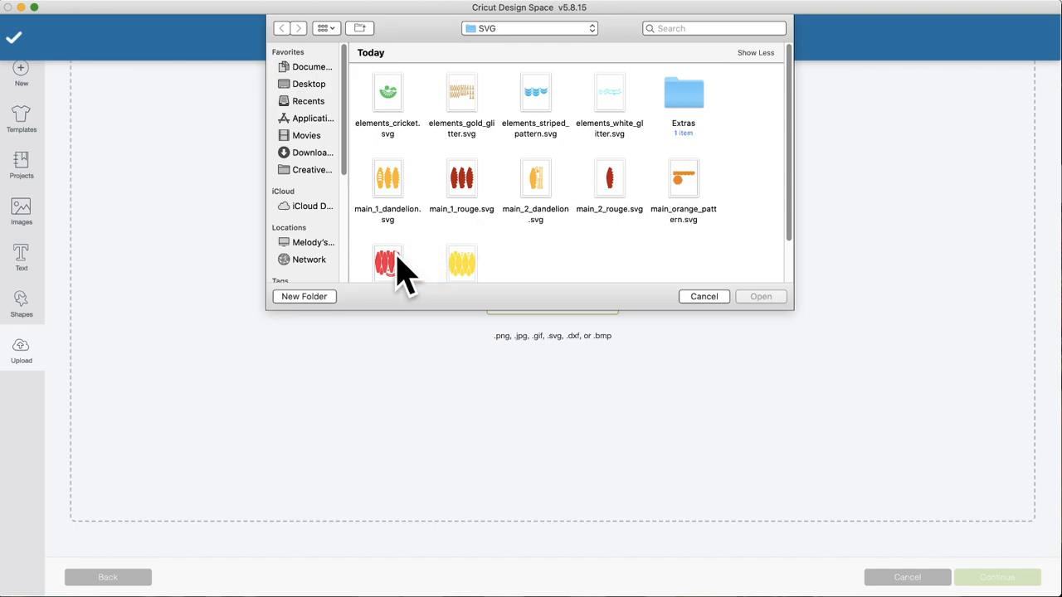
{"action": "left_click", "coordinate": [387, 264]}
{"action": "double_click", "coordinate": [387, 264]}
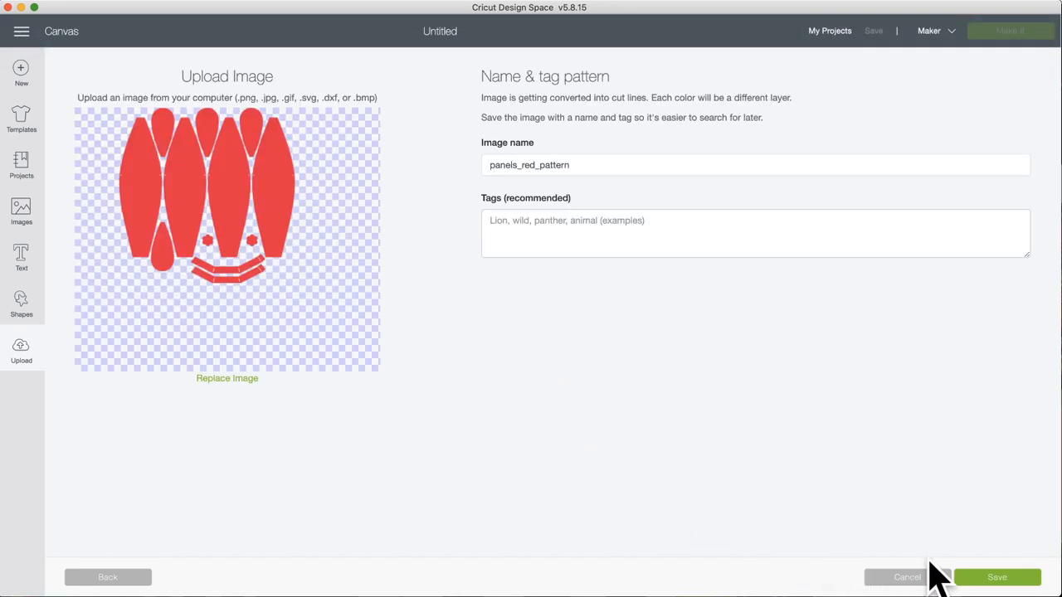
{"action": "left_click", "coordinate": [1000, 581]}
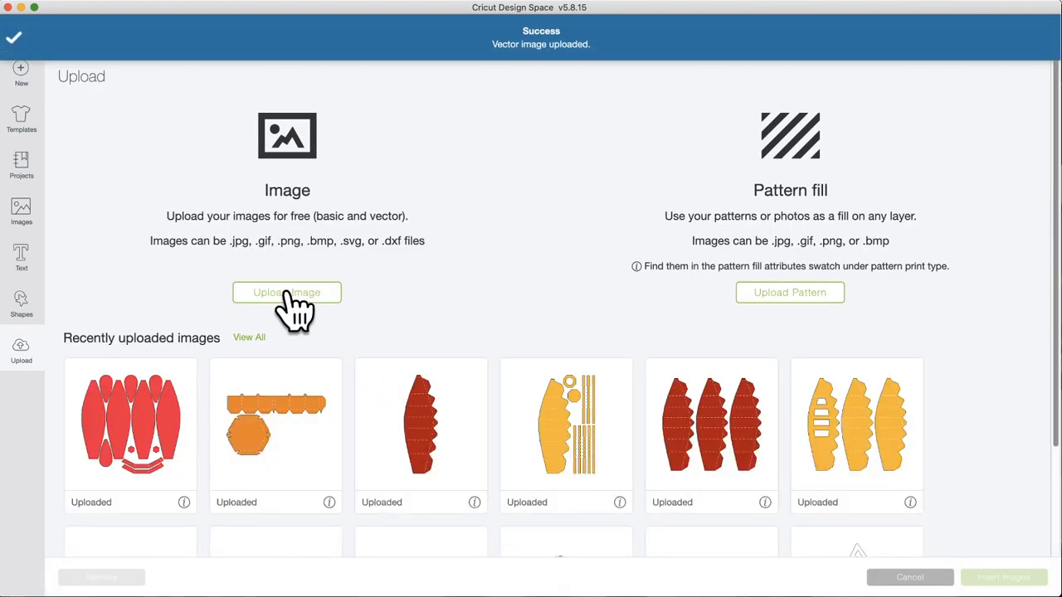
Step: Upload the yellow panels file, panels_yellow_pattern, from the SVG folder and save it to the uploaded images
{"action": "left_click", "coordinate": [290, 300]}
{"action": "left_click", "coordinate": [577, 305]}
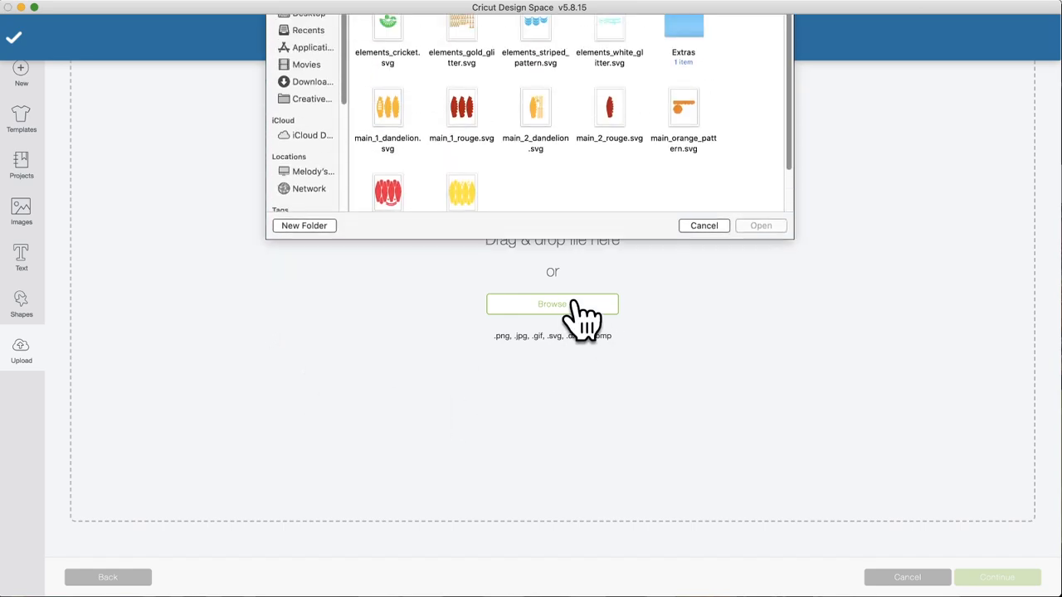
{"action": "double_click", "coordinate": [464, 265]}
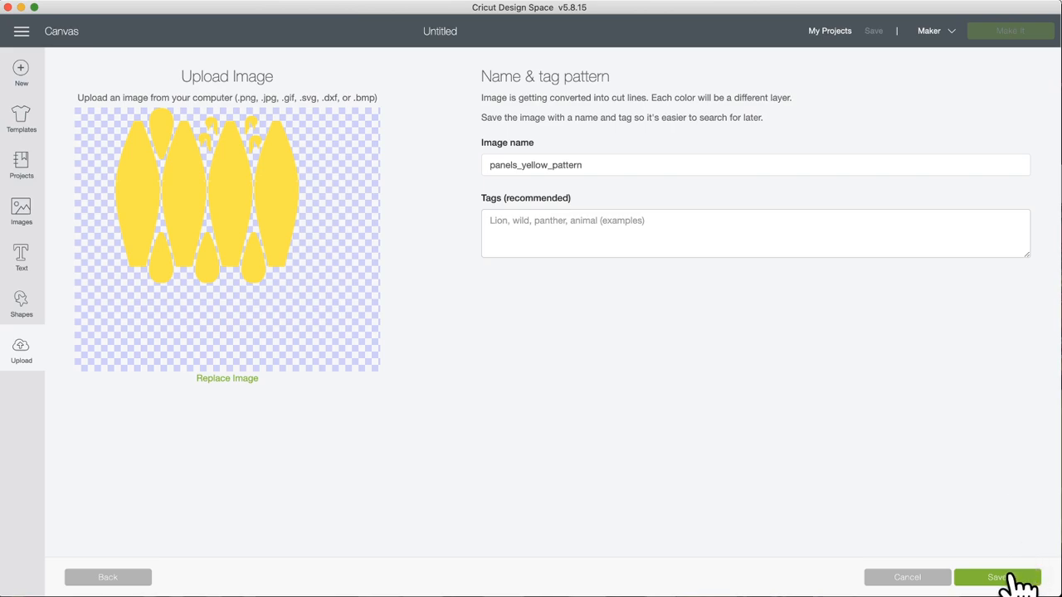
{"action": "left_click", "coordinate": [1016, 581]}
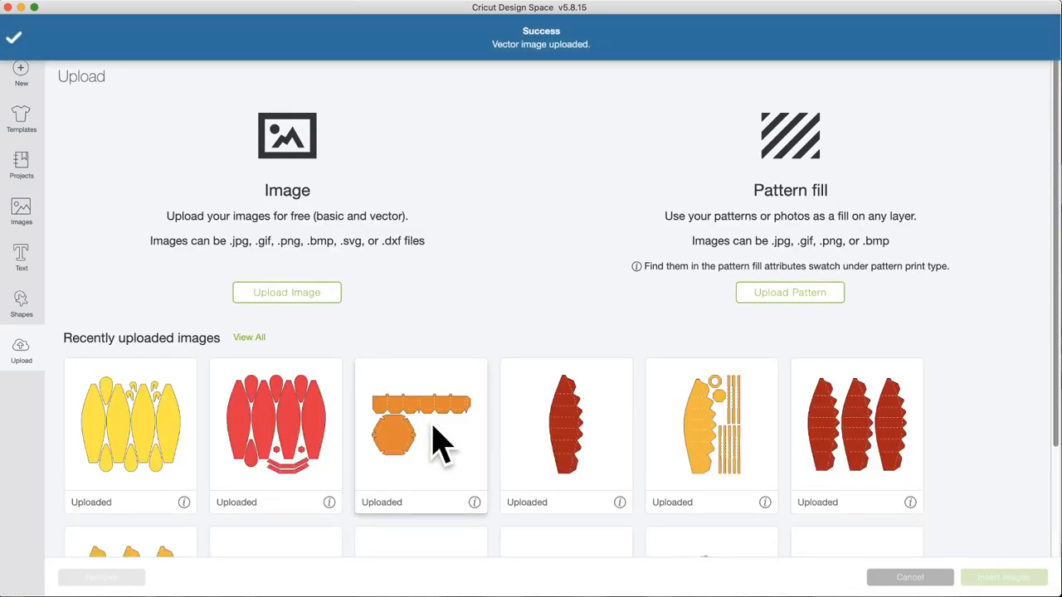
Step: Select all eleven recently uploaded balloon images, leaving out the car, and insert them onto the canvas
{"action": "scroll", "coordinate": [440, 440], "scroll_direction": "down", "scroll_amount": 3}
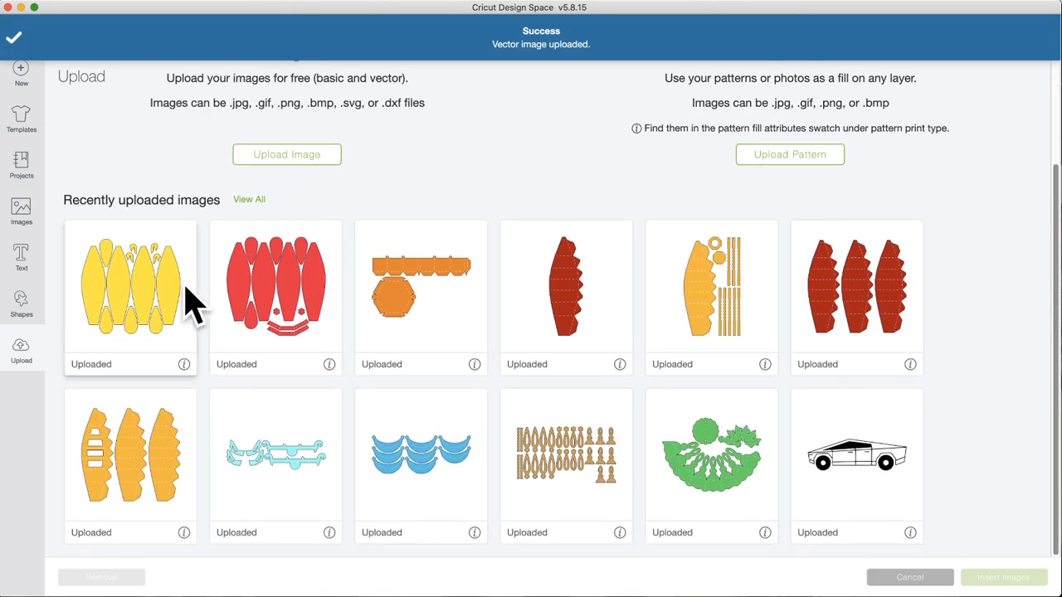
{"action": "left_click", "coordinate": [149, 303]}
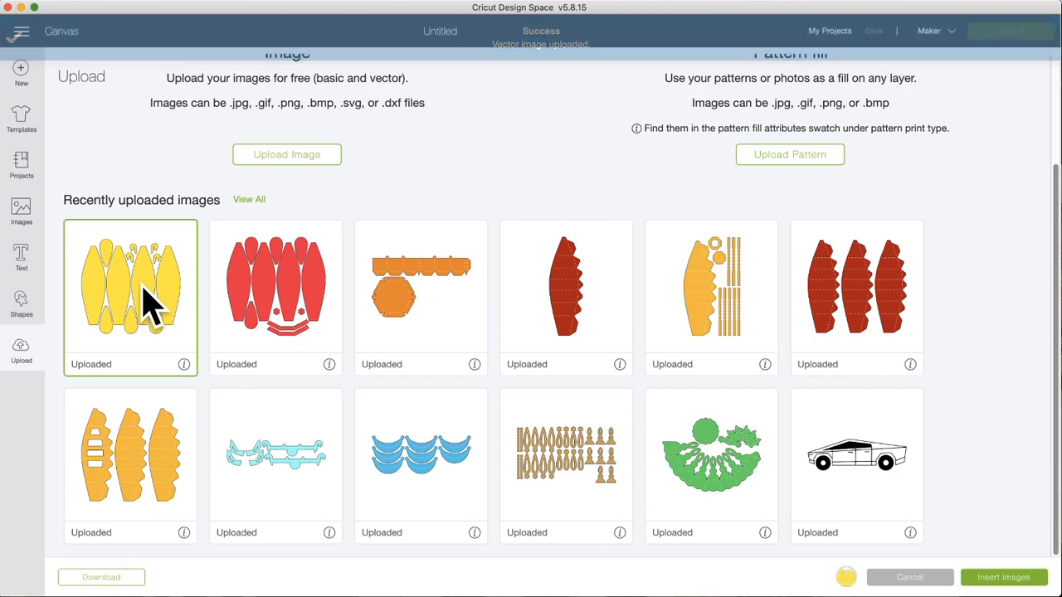
{"action": "left_click", "coordinate": [328, 278]}
{"action": "left_click", "coordinate": [439, 274]}
{"action": "left_click", "coordinate": [581, 286]}
{"action": "left_click", "coordinate": [657, 296]}
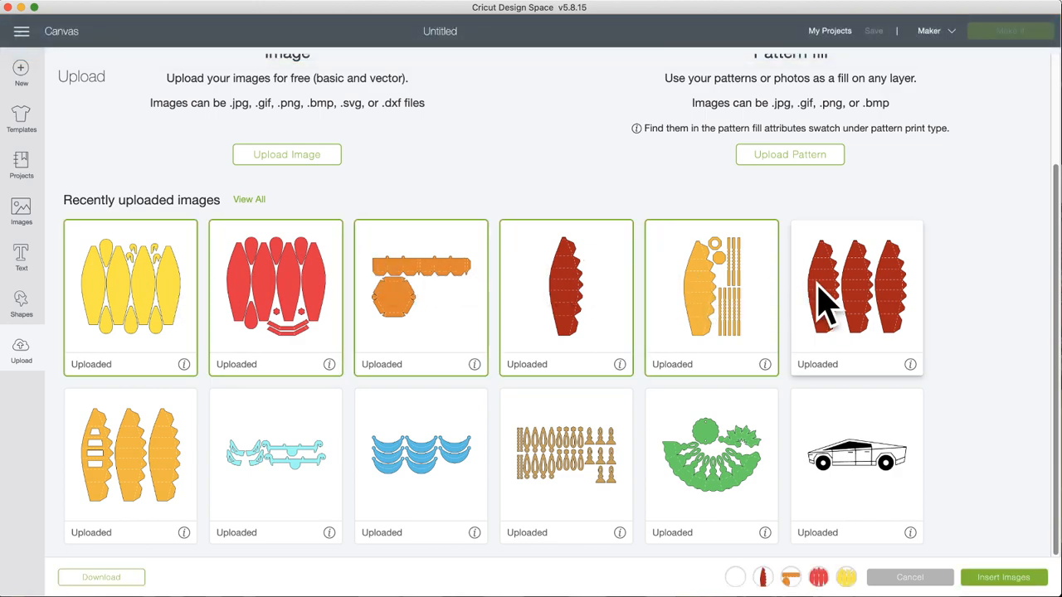
{"action": "left_click", "coordinate": [819, 297]}
{"action": "left_click", "coordinate": [751, 419]}
{"action": "left_click", "coordinate": [599, 464]}
{"action": "left_click", "coordinate": [440, 448]}
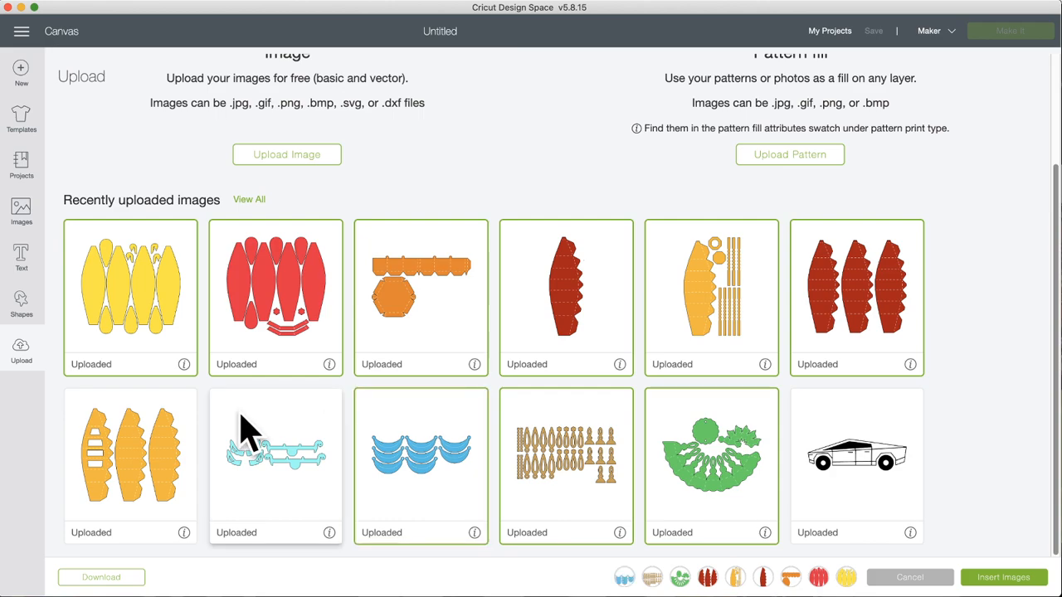
{"action": "left_click", "coordinate": [253, 434]}
{"action": "left_click", "coordinate": [142, 427]}
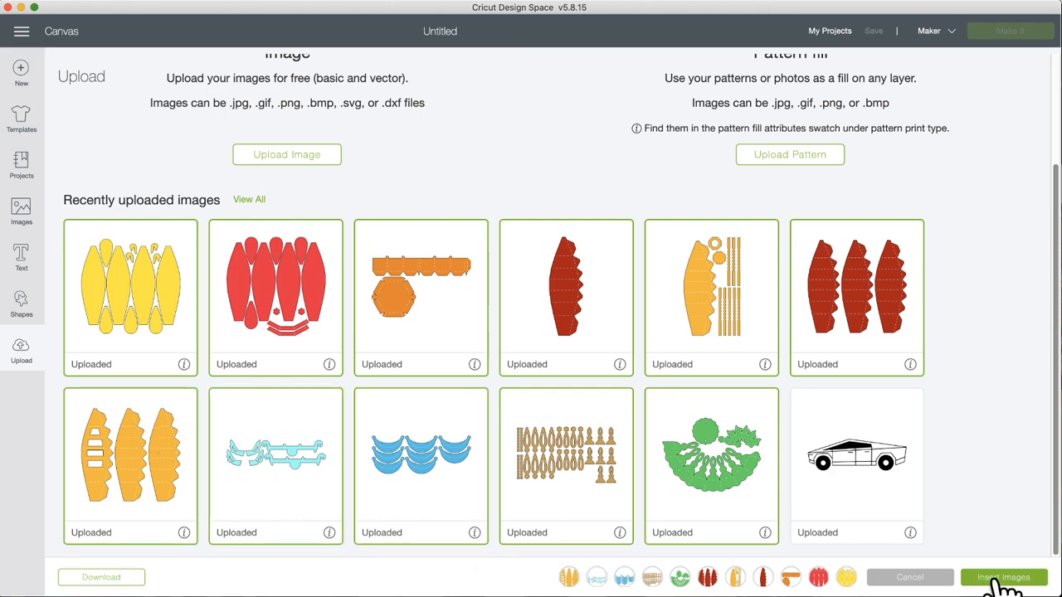
{"action": "left_click", "coordinate": [1002, 578]}
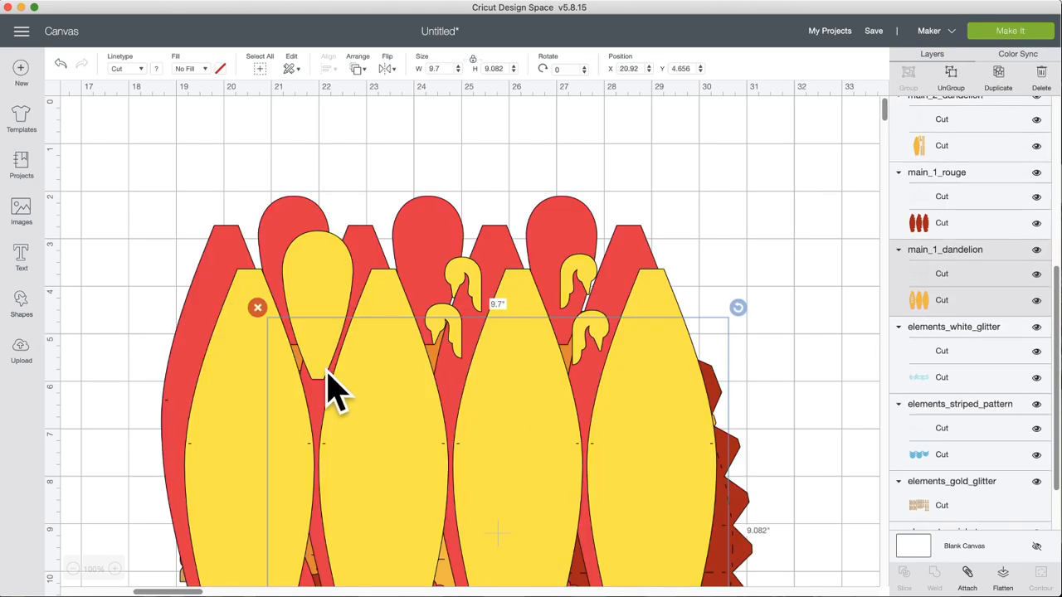
Step: Deselect the inserted images and save the project as "Hot Air Ballon DT"
{"action": "scroll", "coordinate": [331, 388], "scroll_direction": "down", "scroll_amount": 10}
{"action": "scroll", "coordinate": [332, 389], "scroll_direction": "up", "scroll_amount": 8}
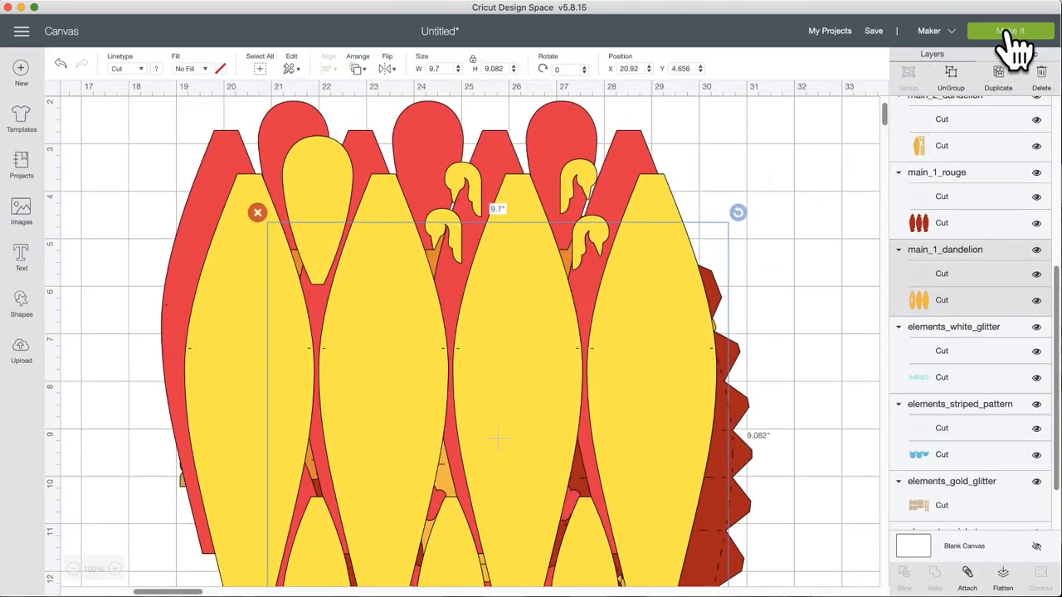
{"action": "left_click", "coordinate": [797, 150]}
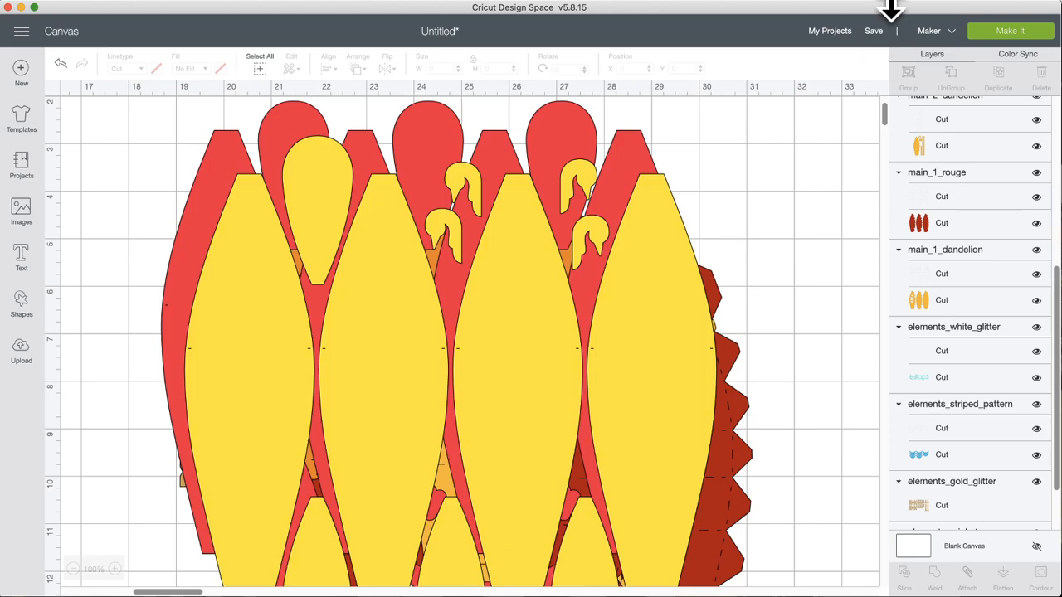
{"action": "left_click", "coordinate": [876, 32]}
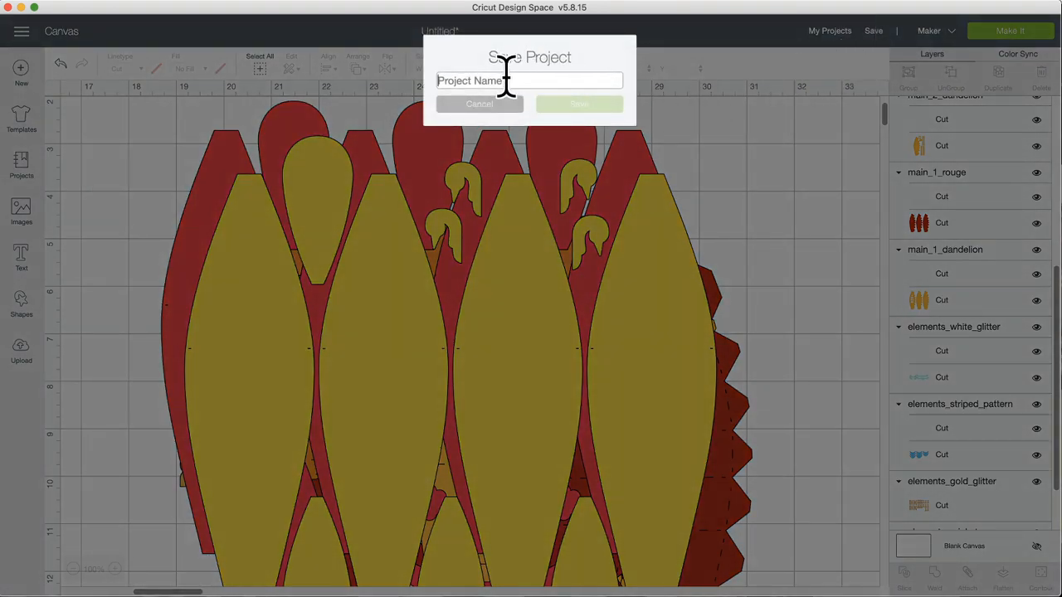
{"action": "type", "text": "Hot Air Ballon DT"}
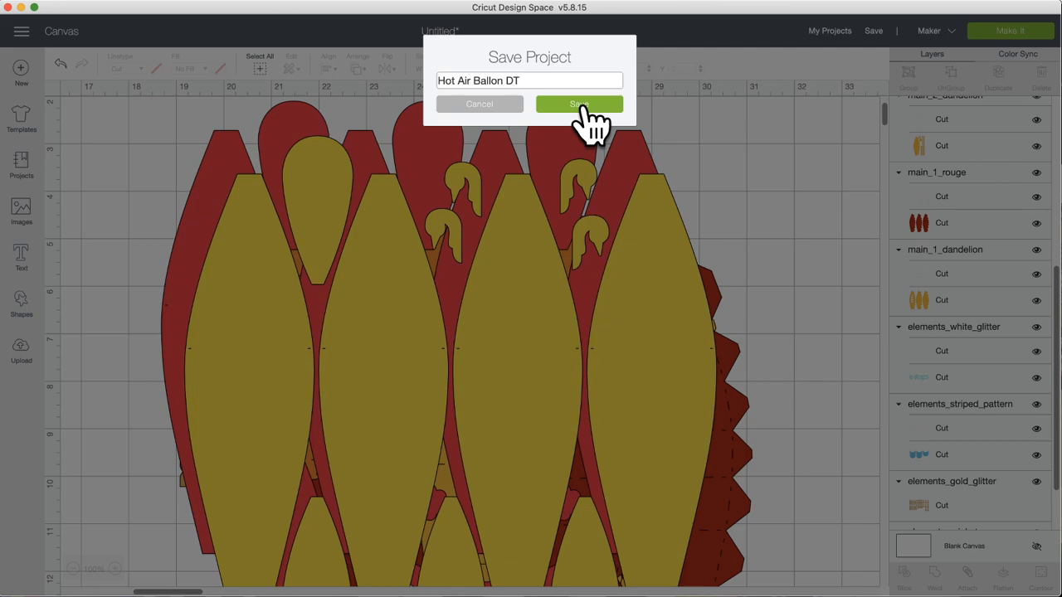
{"action": "left_click", "coordinate": [581, 105]}
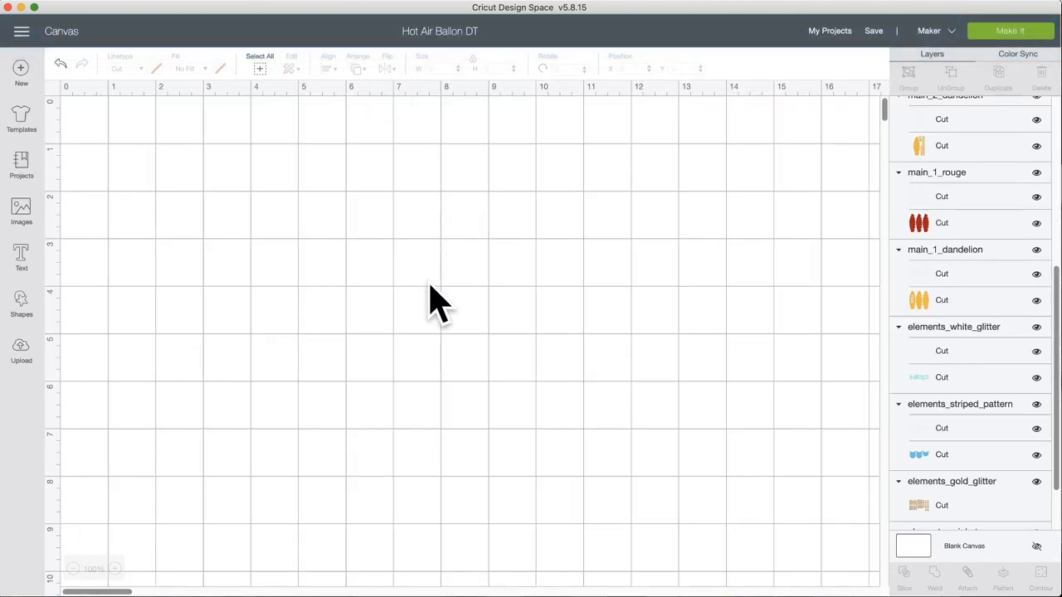
{"action": "left_click", "coordinate": [22, 345]}
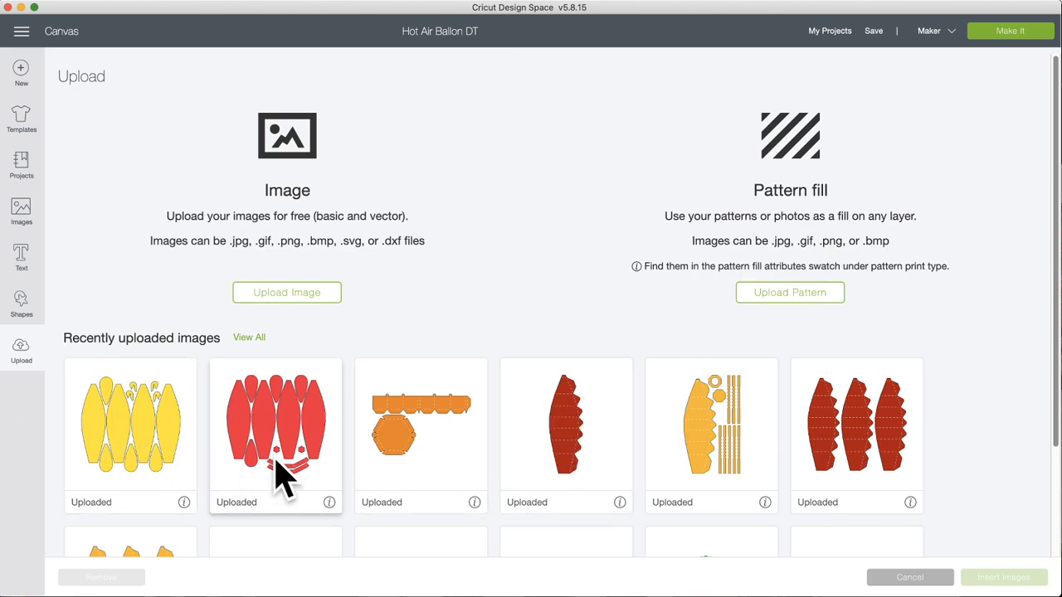
{"action": "scroll", "coordinate": [284, 407], "scroll_direction": "down", "scroll_amount": 3}
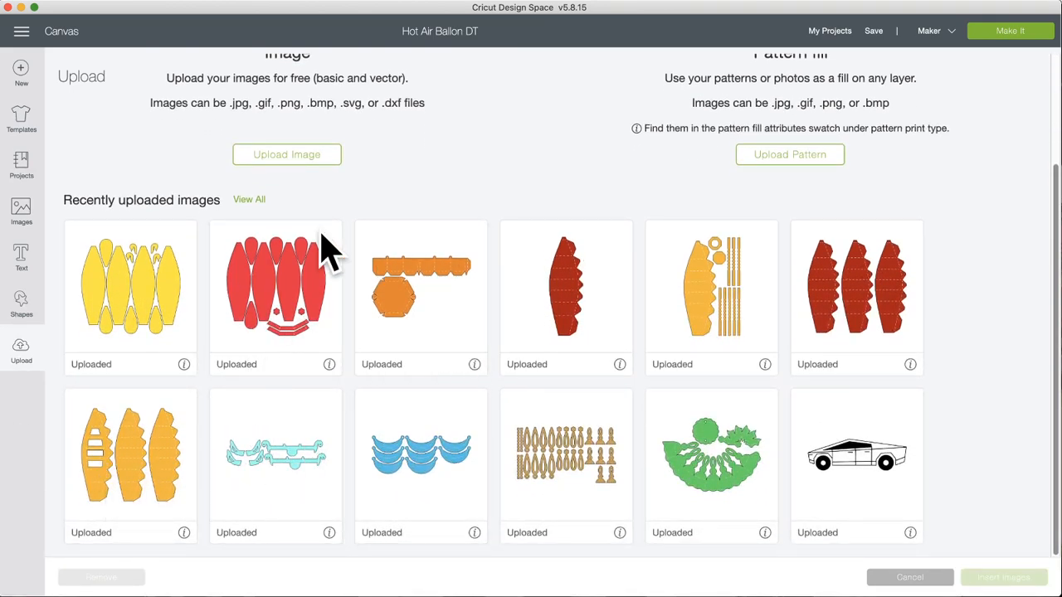
{"action": "left_click", "coordinate": [161, 286]}
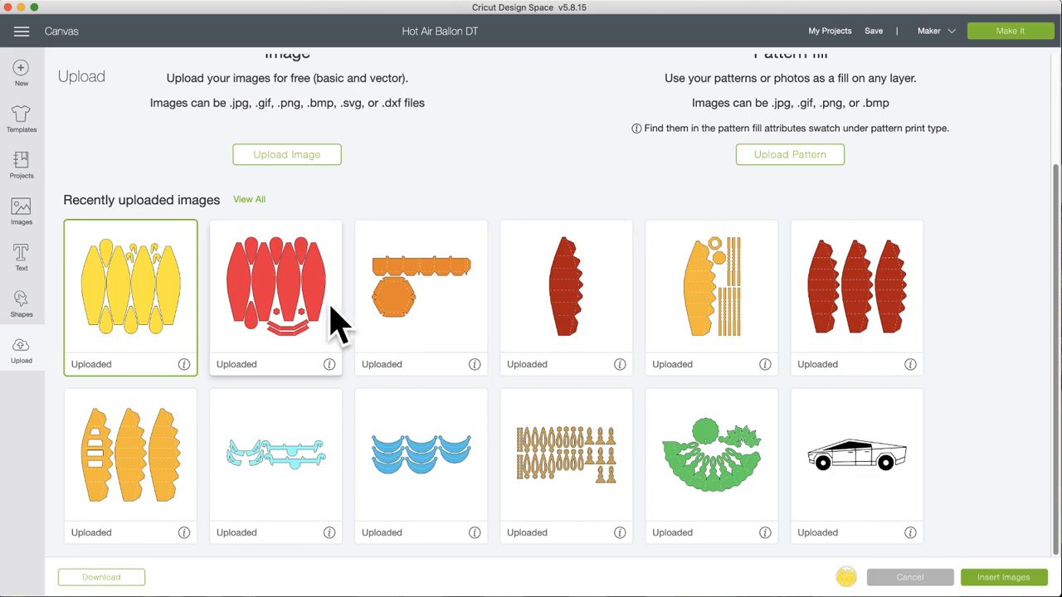
{"action": "left_click", "coordinate": [919, 580]}
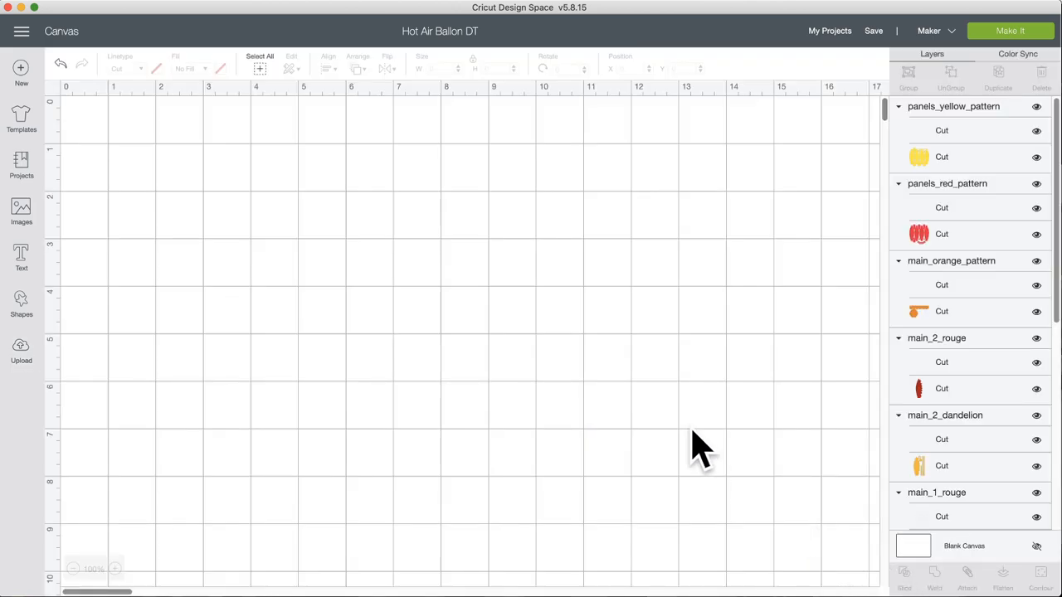
Step: Reopen the saved Hot Air Ballon DT project from My Projects for customizing on the canvas
{"action": "left_click", "coordinate": [834, 33]}
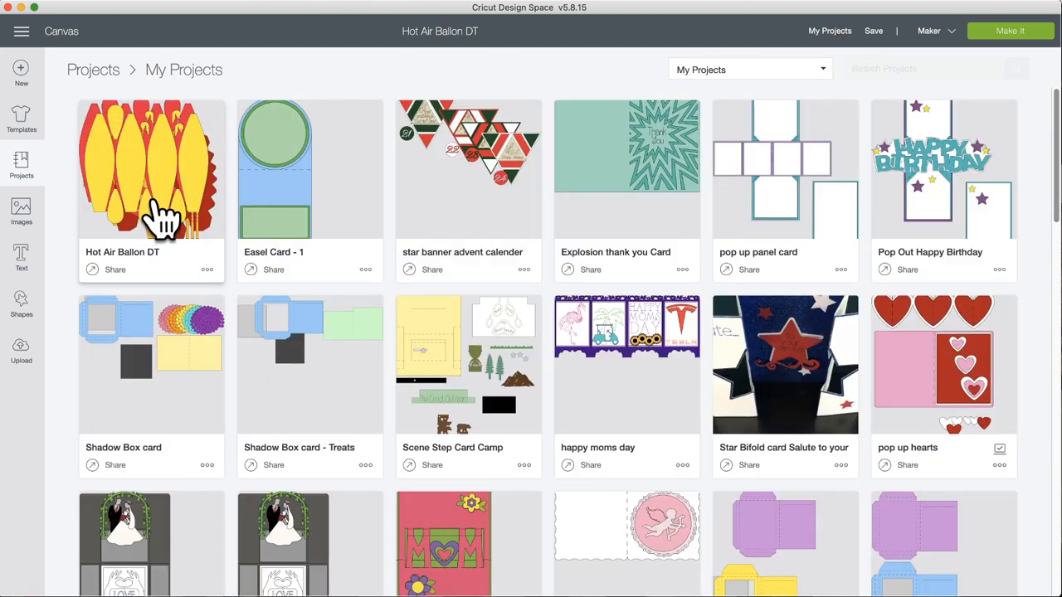
{"action": "left_click", "coordinate": [162, 214]}
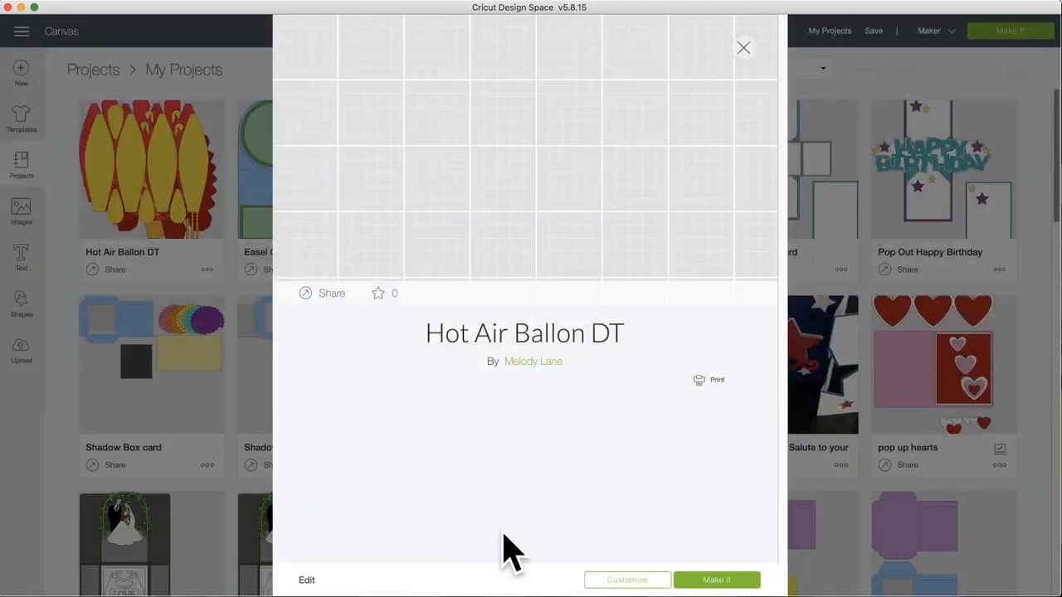
{"action": "left_click", "coordinate": [628, 580]}
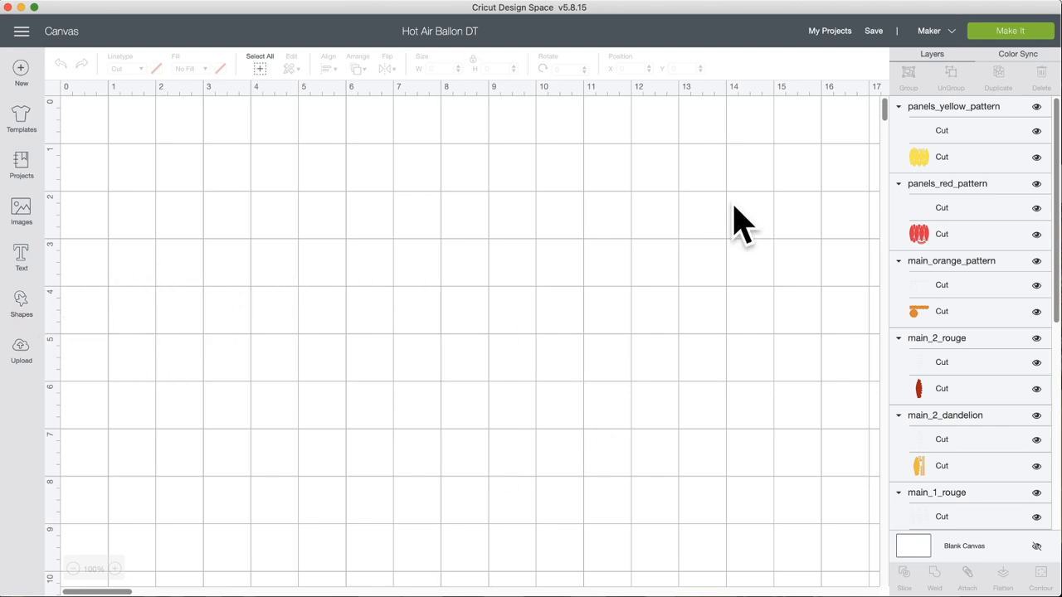
{"action": "scroll", "coordinate": [353, 323], "scroll_direction": "down", "scroll_amount": 10}
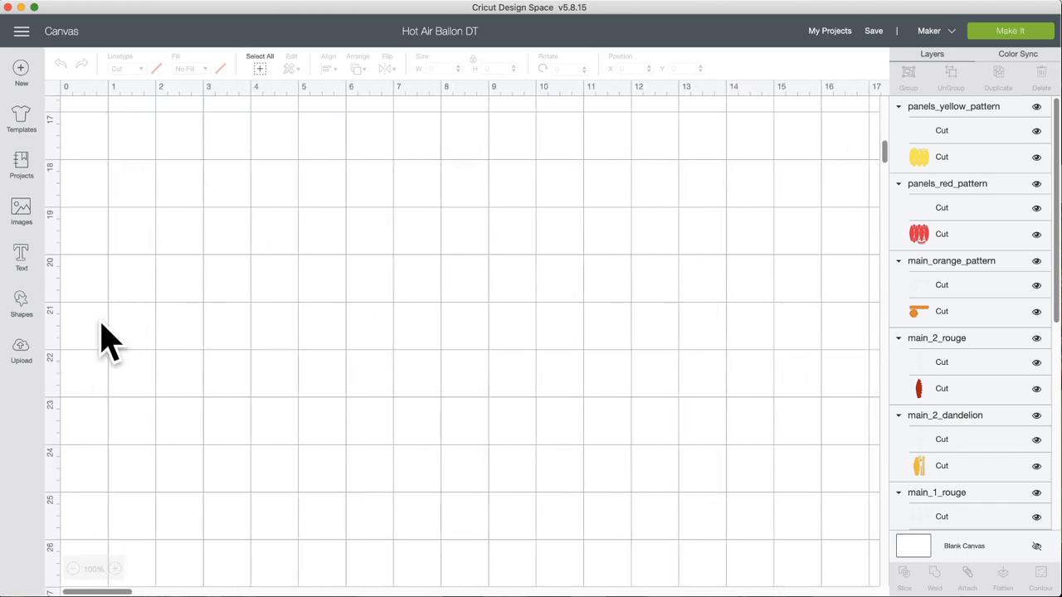
Step: Start a new image upload and open Beautiful Balloon.jpg from the Beautiful Balloon folder
{"action": "left_click", "coordinate": [19, 348]}
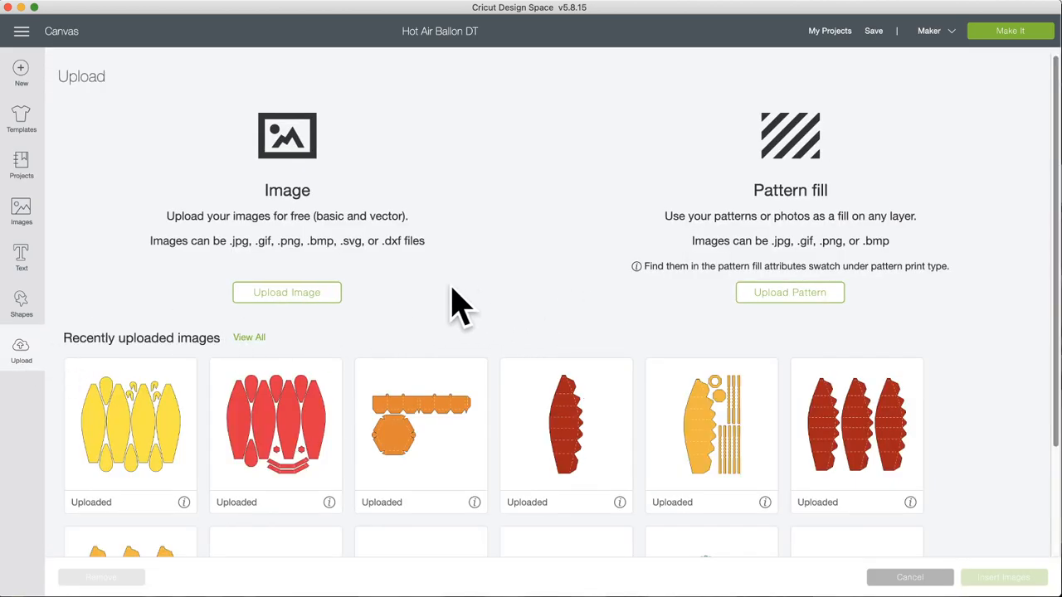
{"action": "left_click", "coordinate": [277, 296]}
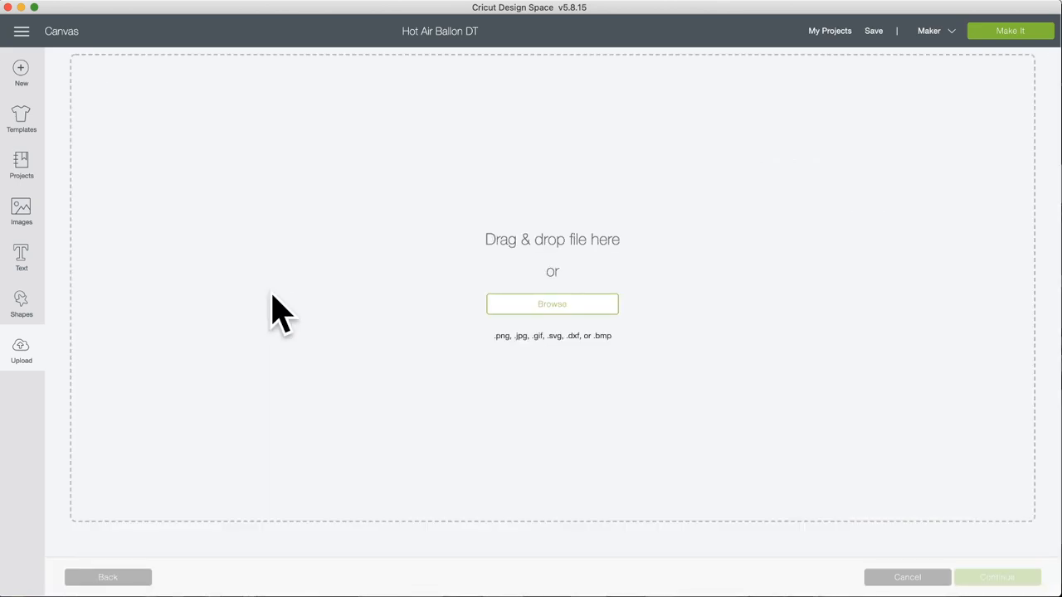
{"action": "left_click", "coordinate": [553, 304]}
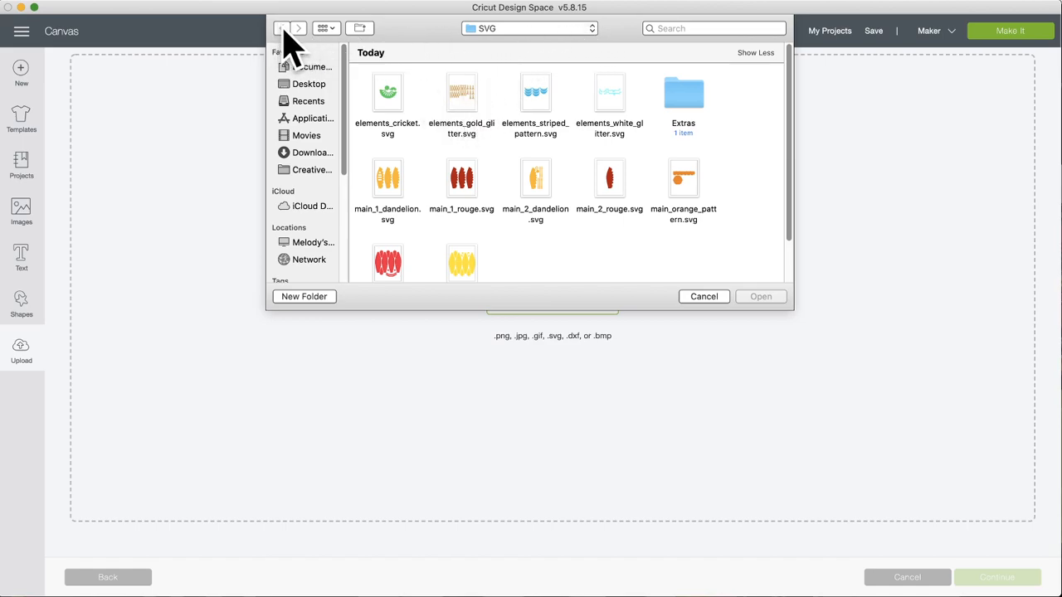
{"action": "left_click", "coordinate": [551, 28]}
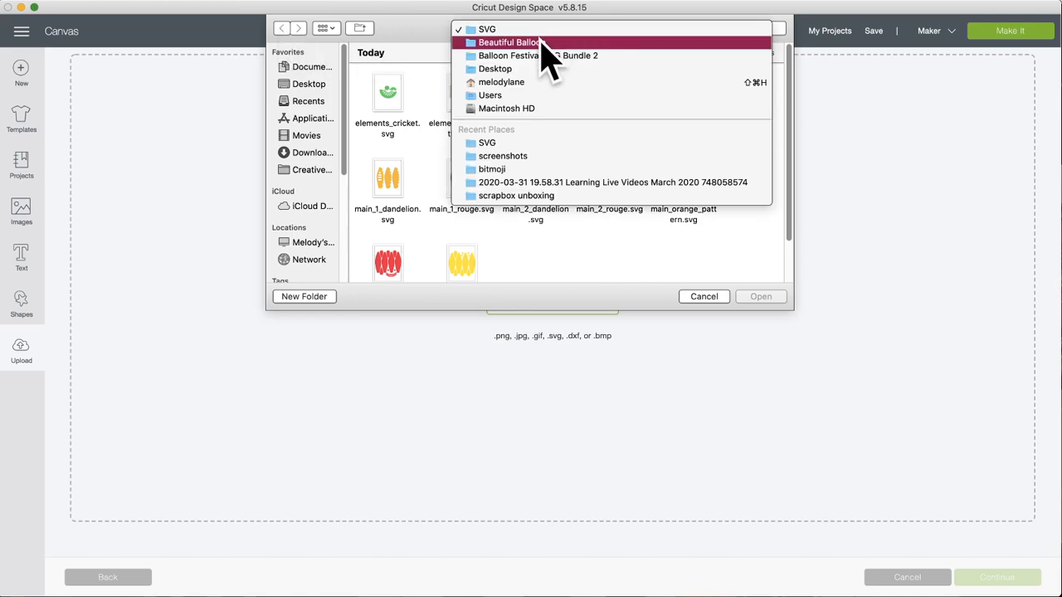
{"action": "left_click", "coordinate": [541, 43]}
{"action": "left_click", "coordinate": [466, 96]}
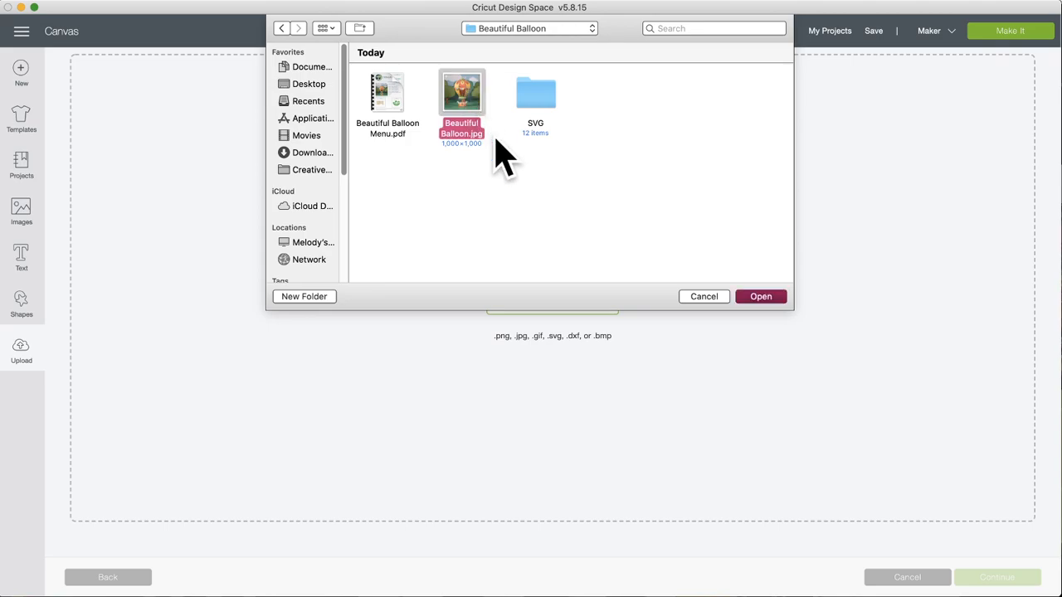
{"action": "left_click", "coordinate": [763, 296]}
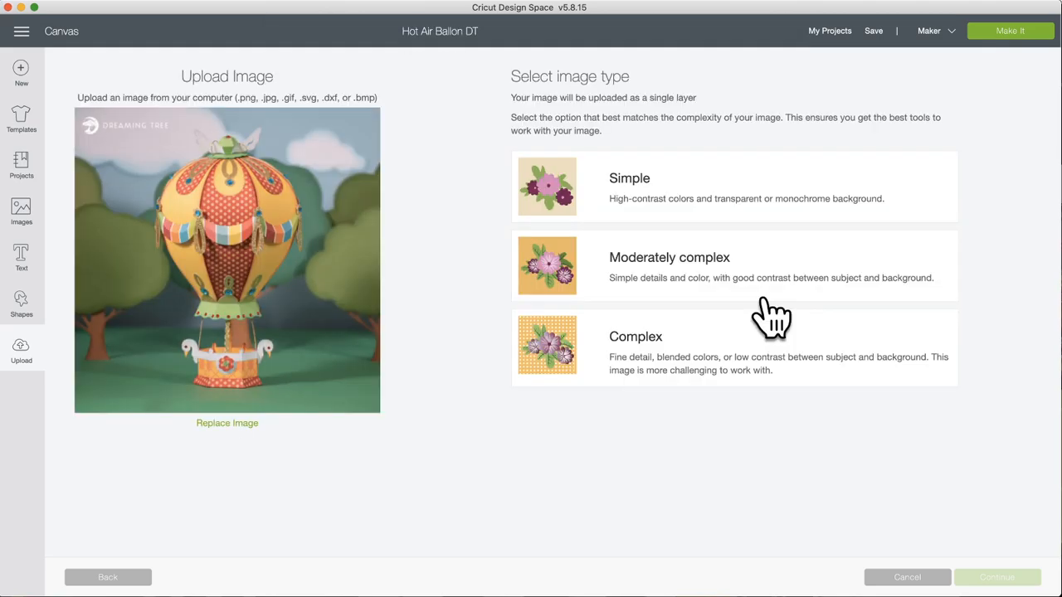
Step: Set the photo's image type to Complex, keep the background, and save it as a Print Then Cut image named Beautiful Balloon
{"action": "left_click", "coordinate": [783, 369]}
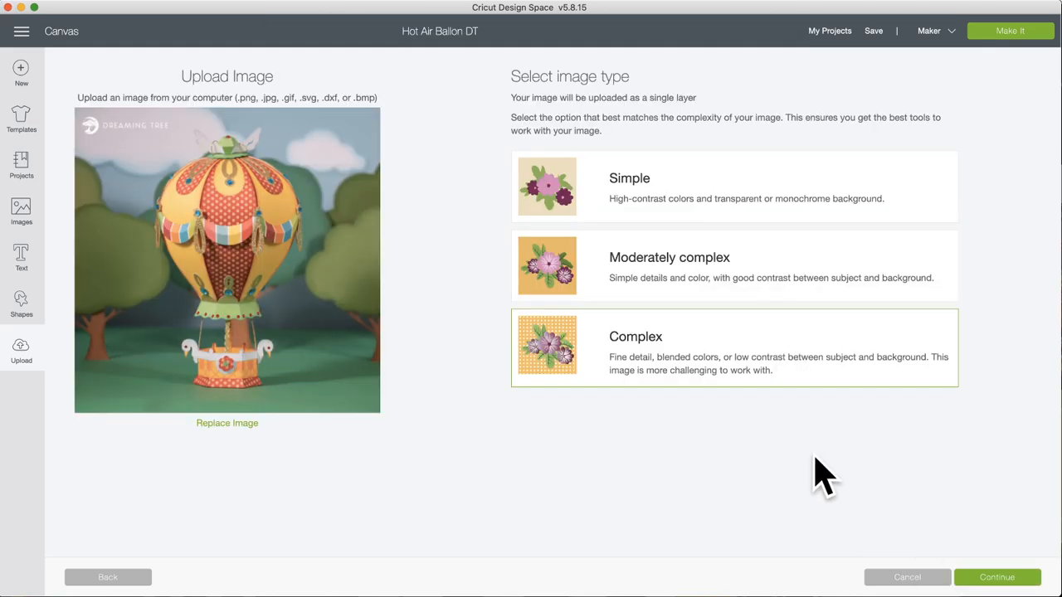
{"action": "left_click", "coordinate": [1014, 581]}
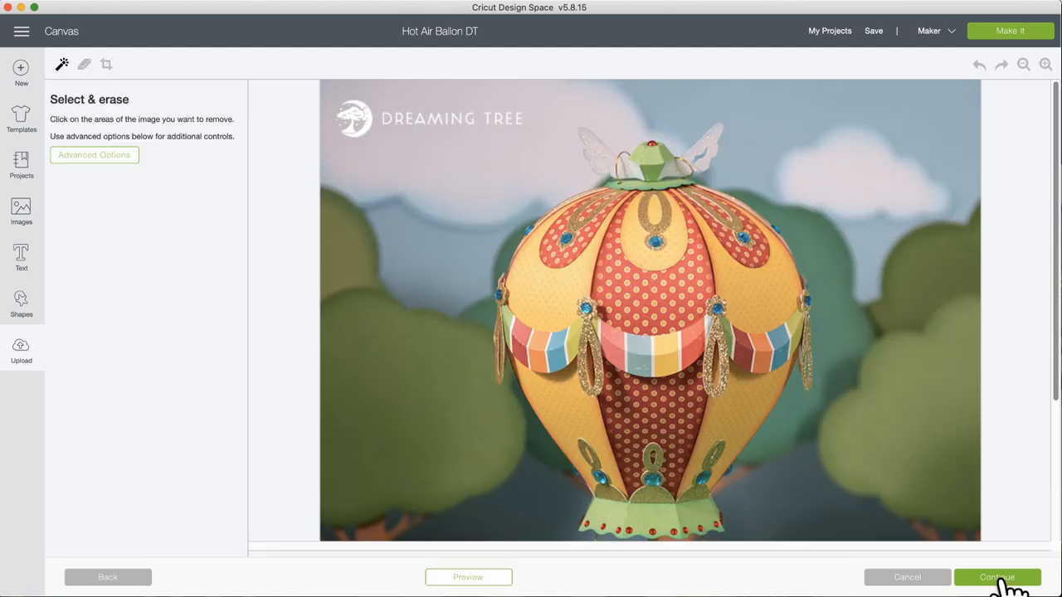
{"action": "left_click", "coordinate": [1008, 579]}
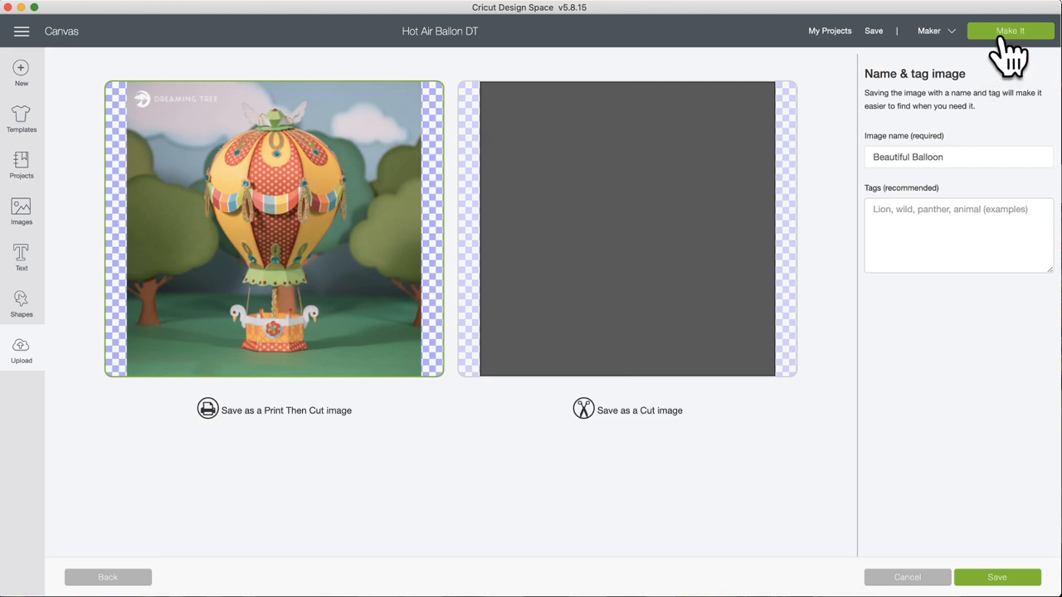
{"action": "left_click", "coordinate": [1011, 579]}
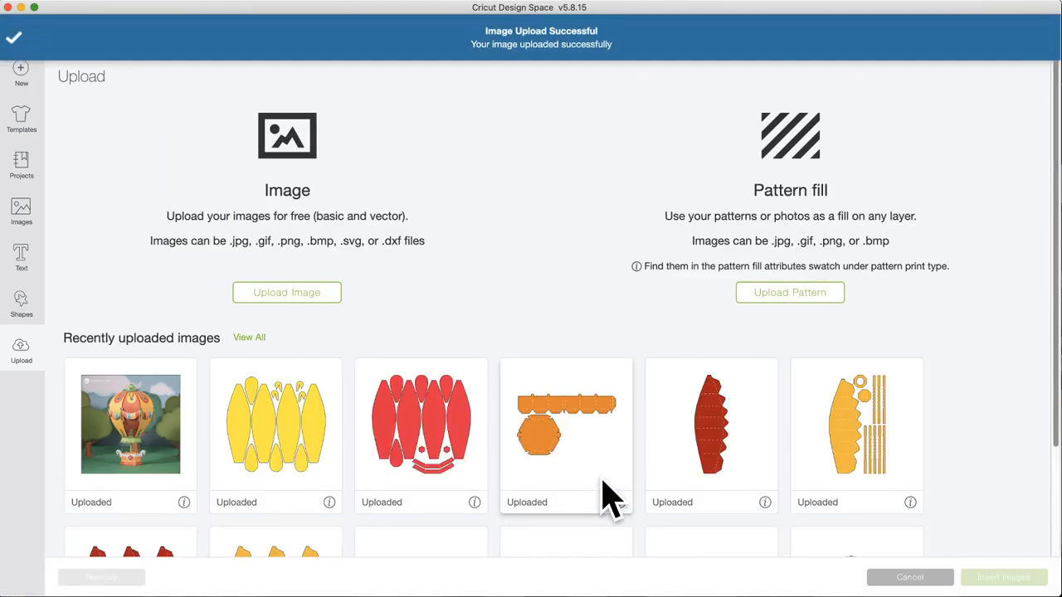
Step: Insert the uploaded Beautiful Balloon photo onto the canvas and shift it slightly to the right
{"action": "left_click", "coordinate": [119, 423]}
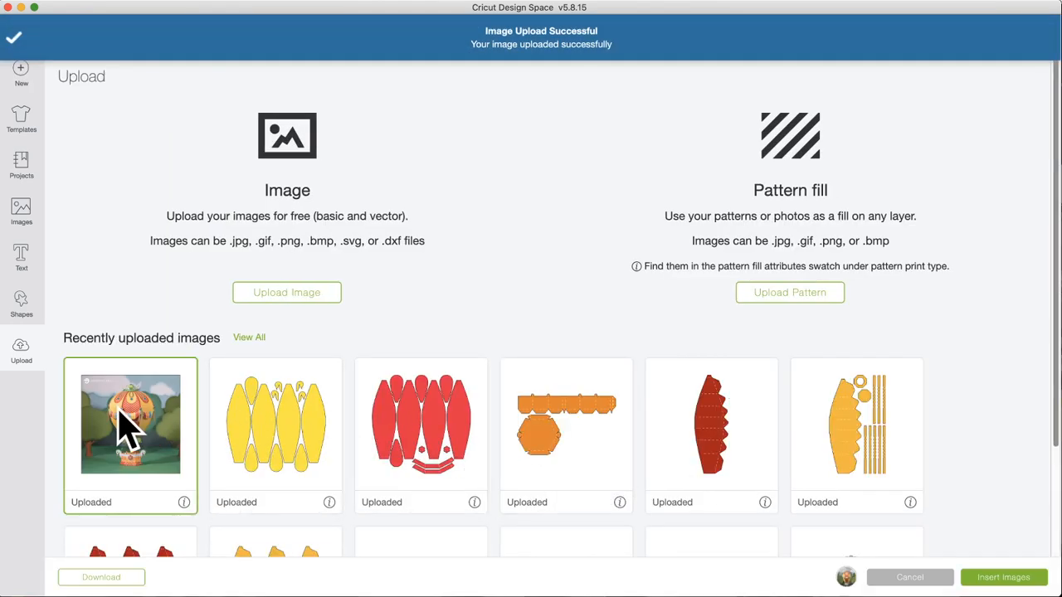
{"action": "left_click", "coordinate": [1010, 579]}
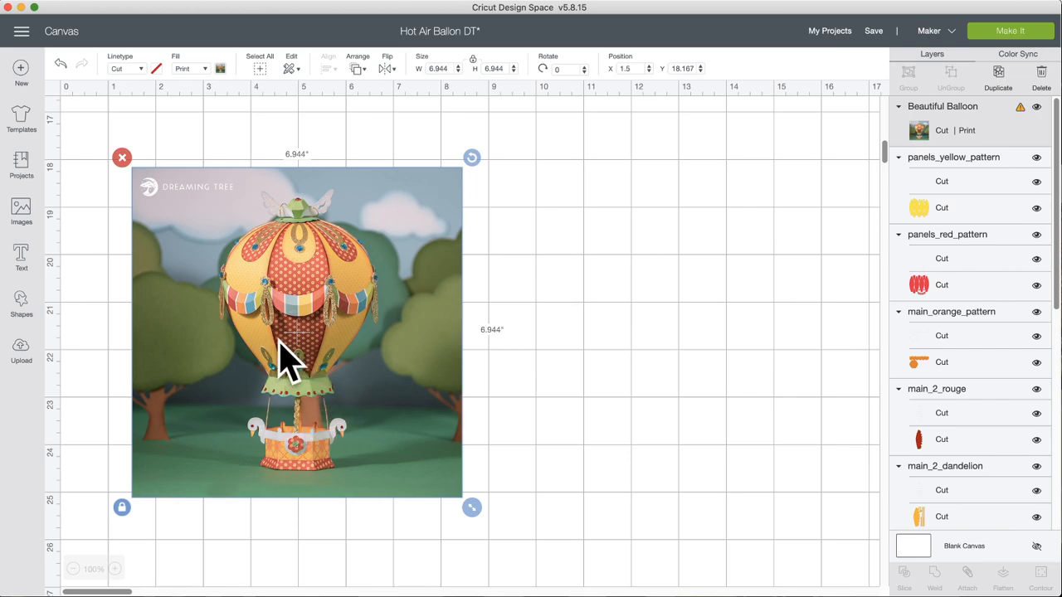
{"action": "left_click_drag", "start_coordinate": [280, 351], "coordinate": [296, 347]}
Step: Select the overlapping stack of balloon panels and main pieces and move it about 15 inches left on the canvas
{"action": "left_click", "coordinate": [968, 190]}
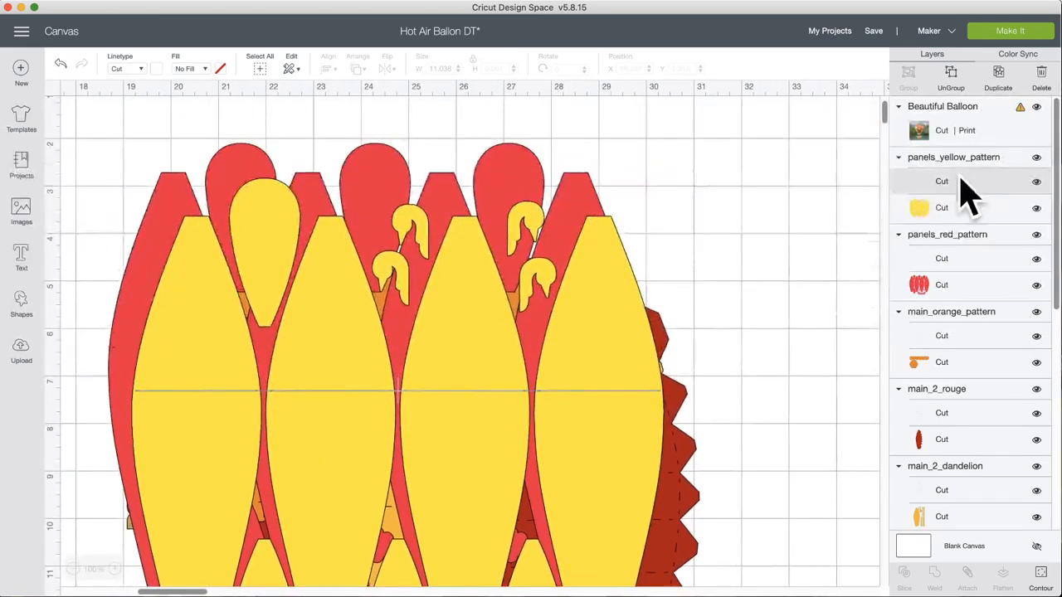
{"action": "scroll", "coordinate": [505, 324], "scroll_direction": "left", "scroll_amount": 10}
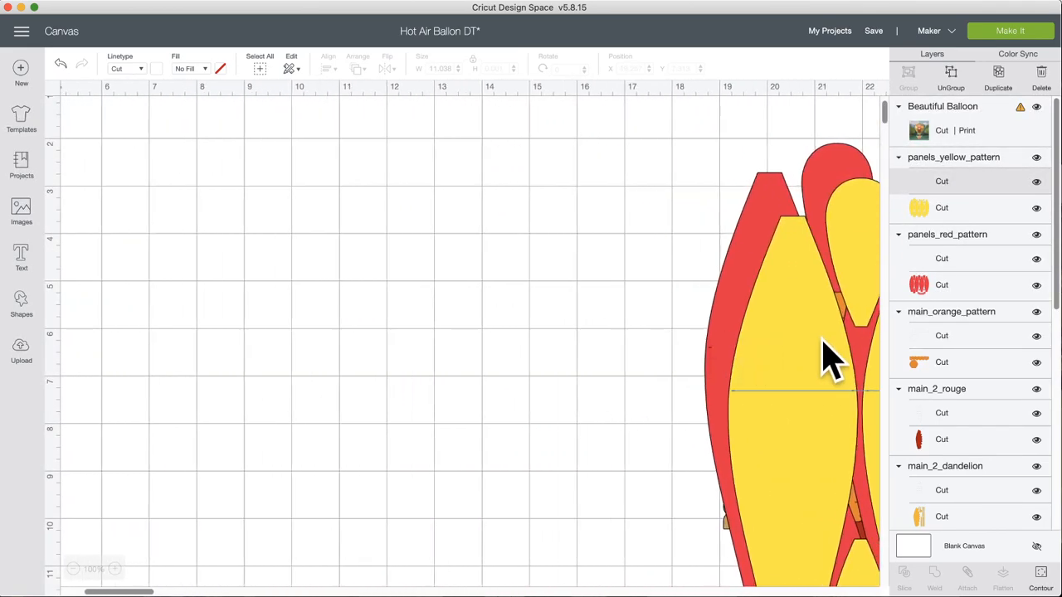
{"action": "scroll", "coordinate": [618, 320], "scroll_direction": "right", "scroll_amount": 2}
{"action": "left_click_drag", "start_coordinate": [461, 202], "coordinate": [116, 396]}
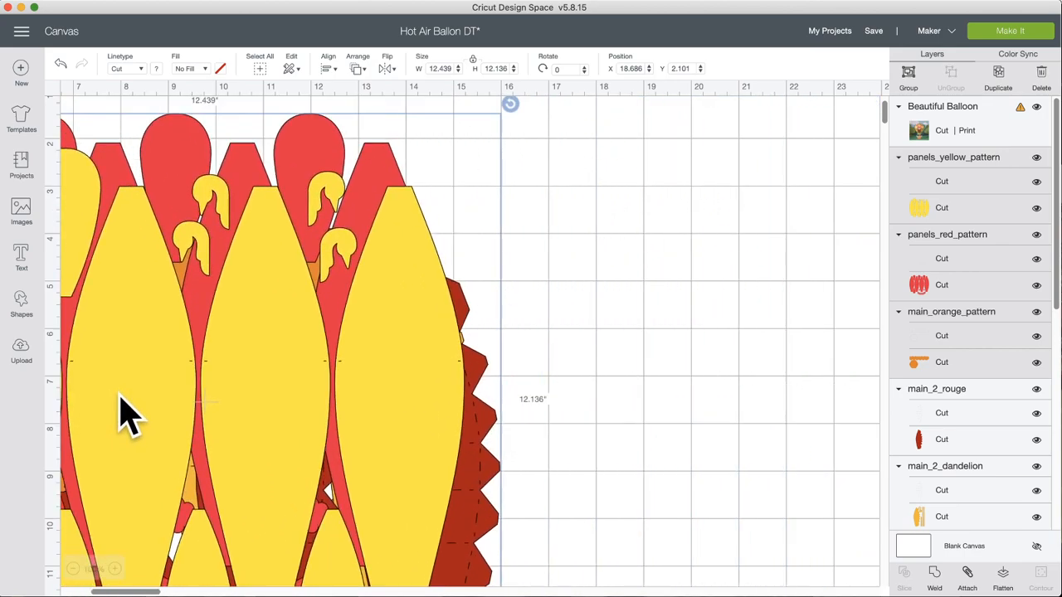
{"action": "left_click", "coordinate": [747, 365]}
Step: Move the yellow panels and then the red panels to the right to uncover the orange pieces
{"action": "left_click", "coordinate": [966, 181]}
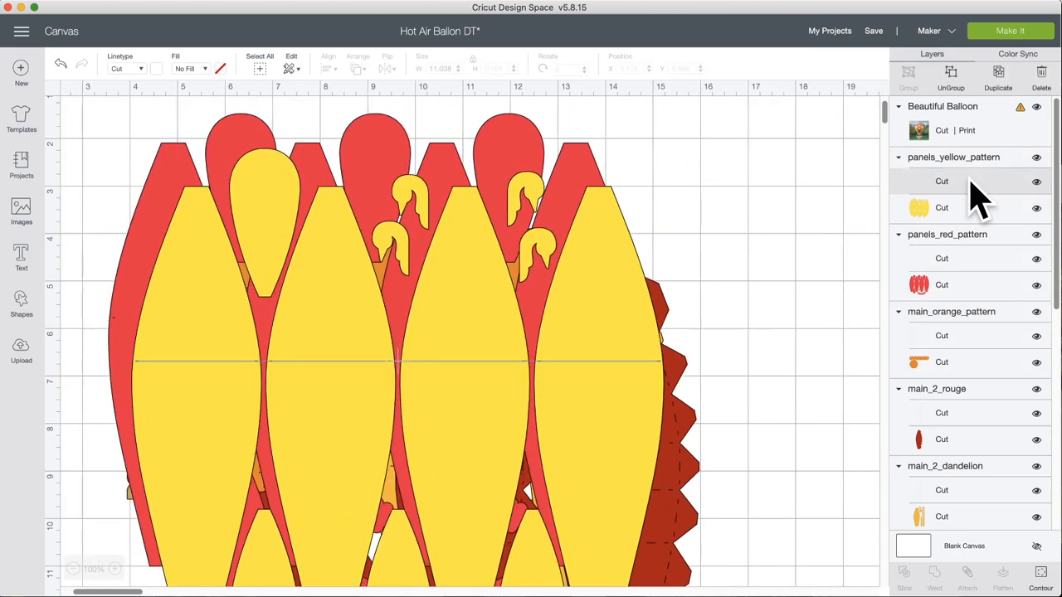
{"action": "left_click_drag", "start_coordinate": [578, 301], "coordinate": [801, 249]}
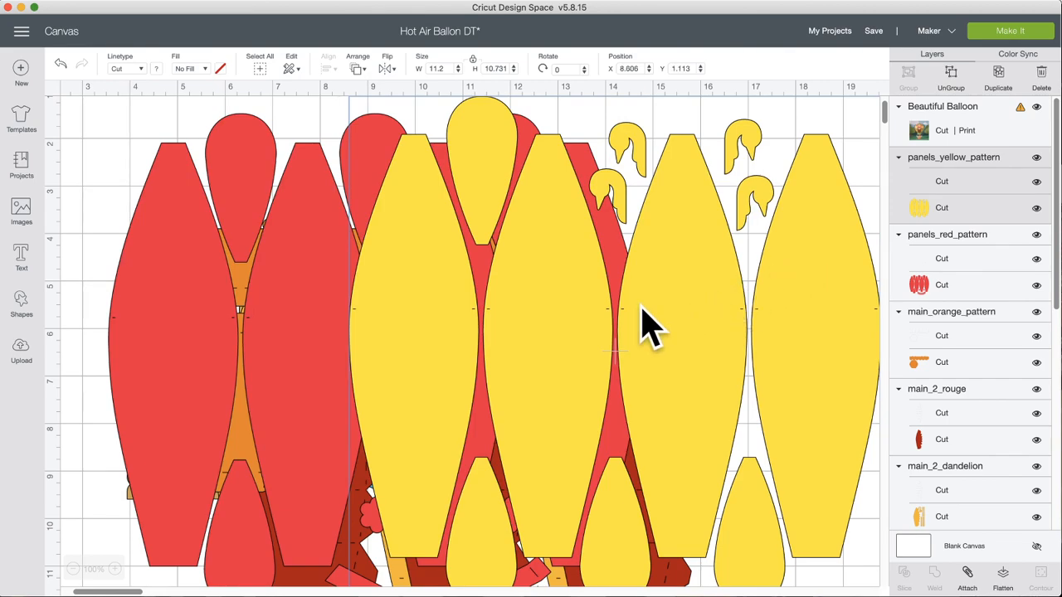
{"action": "left_click_drag", "start_coordinate": [712, 296], "coordinate": [694, 300]}
{"action": "left_click", "coordinate": [982, 180]}
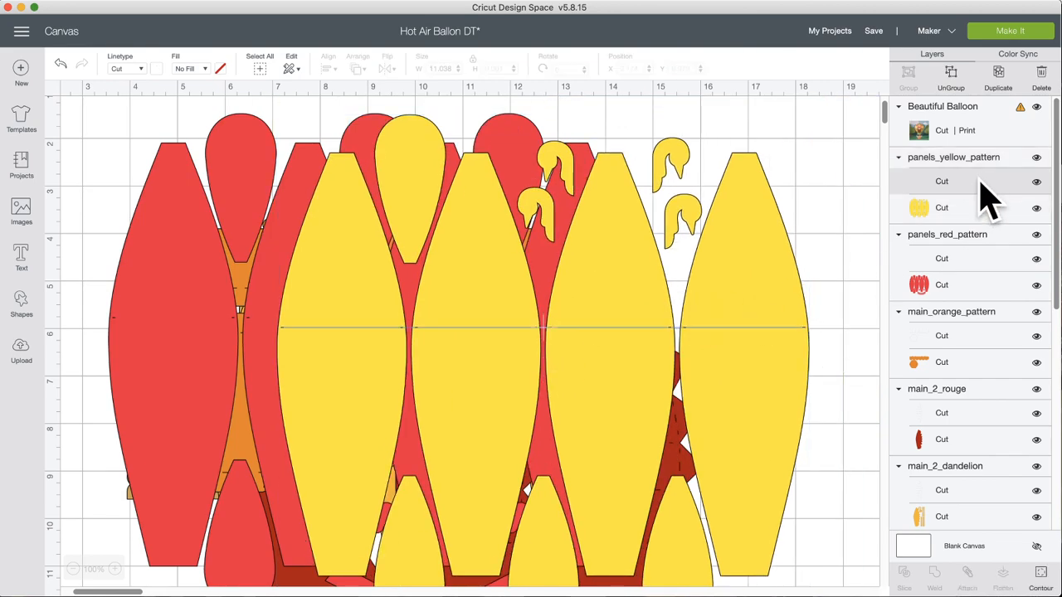
{"action": "left_click_drag", "start_coordinate": [585, 344], "coordinate": [687, 360]}
{"action": "left_click_drag", "start_coordinate": [280, 351], "coordinate": [540, 360]}
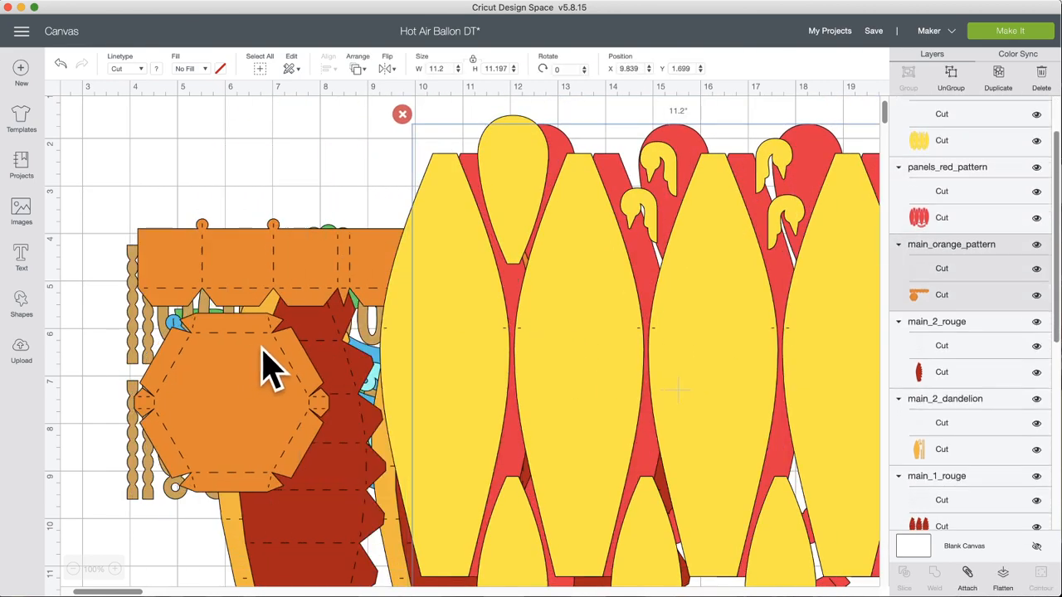
Step: Move the main_orange_pattern pieces away from the decorative elements, over to the right behind the yellow panels
{"action": "left_click_drag", "start_coordinate": [261, 348], "coordinate": [278, 346]}
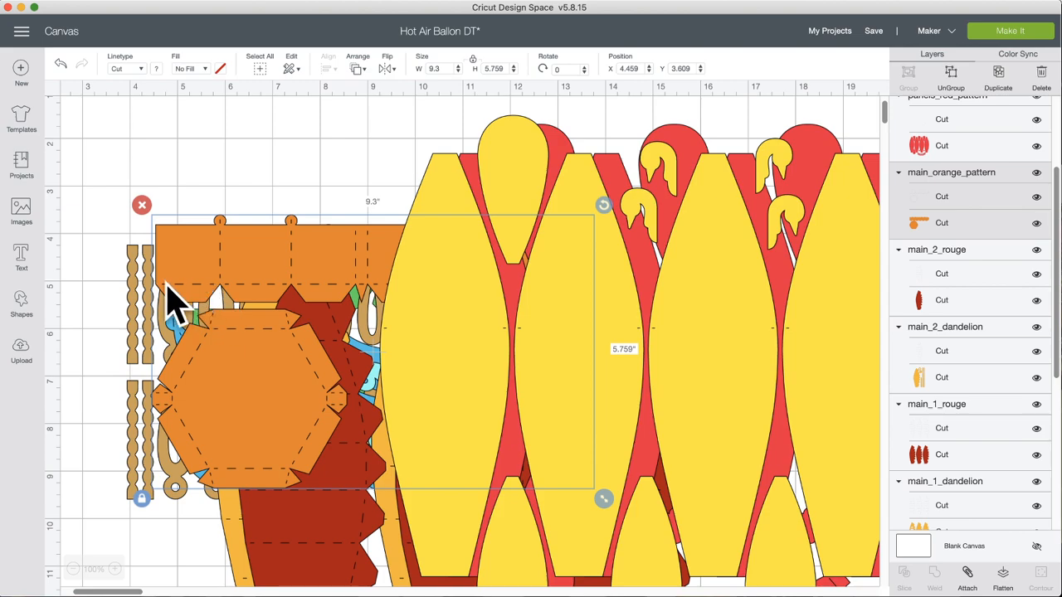
{"action": "left_click_drag", "start_coordinate": [255, 365], "coordinate": [190, 327]}
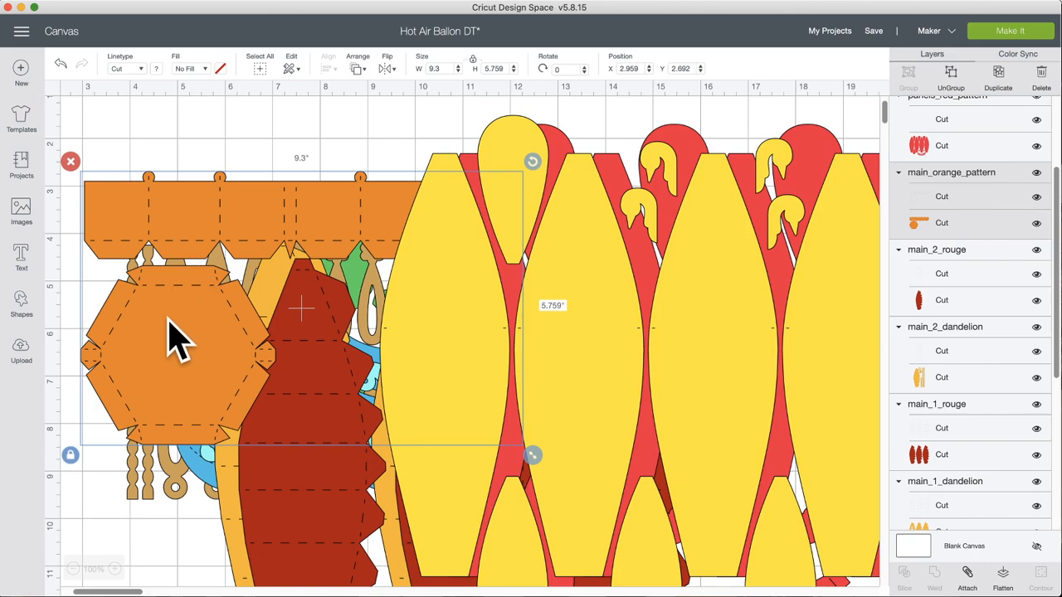
{"action": "left_click_drag", "start_coordinate": [171, 332], "coordinate": [549, 352]}
Step: Move the main_1_rouge and main_1_dandelion pieces right behind the panels, and reposition the white glitter elements over the striped ones
{"action": "left_click_drag", "start_coordinate": [237, 381], "coordinate": [490, 349]}
{"action": "left_click", "coordinate": [170, 383]}
{"action": "left_click_drag", "start_coordinate": [170, 384], "coordinate": [343, 367]}
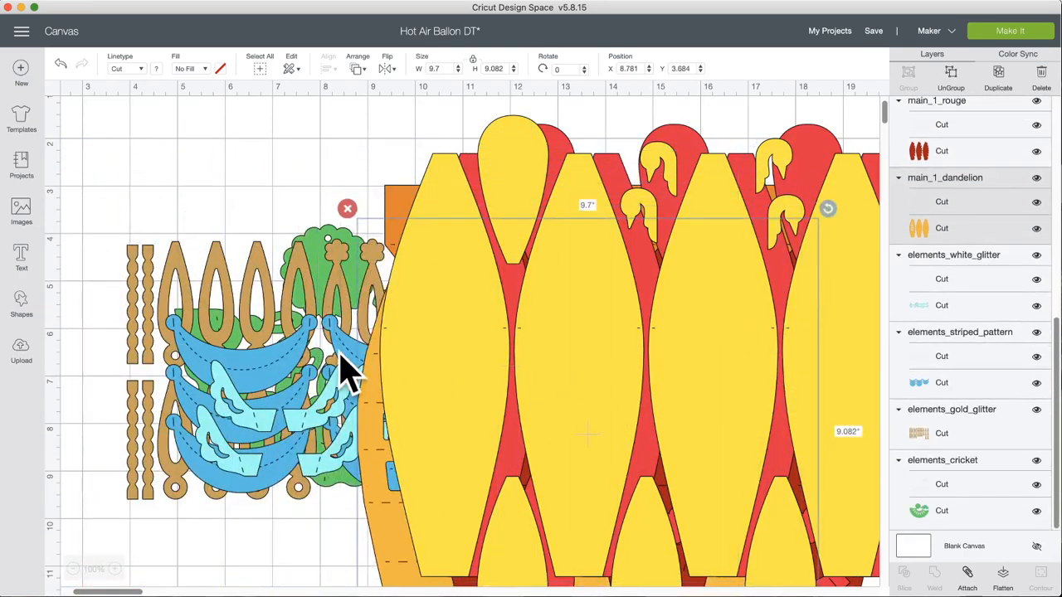
{"action": "left_click_drag", "start_coordinate": [241, 380], "coordinate": [290, 356]}
{"action": "left_click_drag", "start_coordinate": [211, 338], "coordinate": [210, 340]}
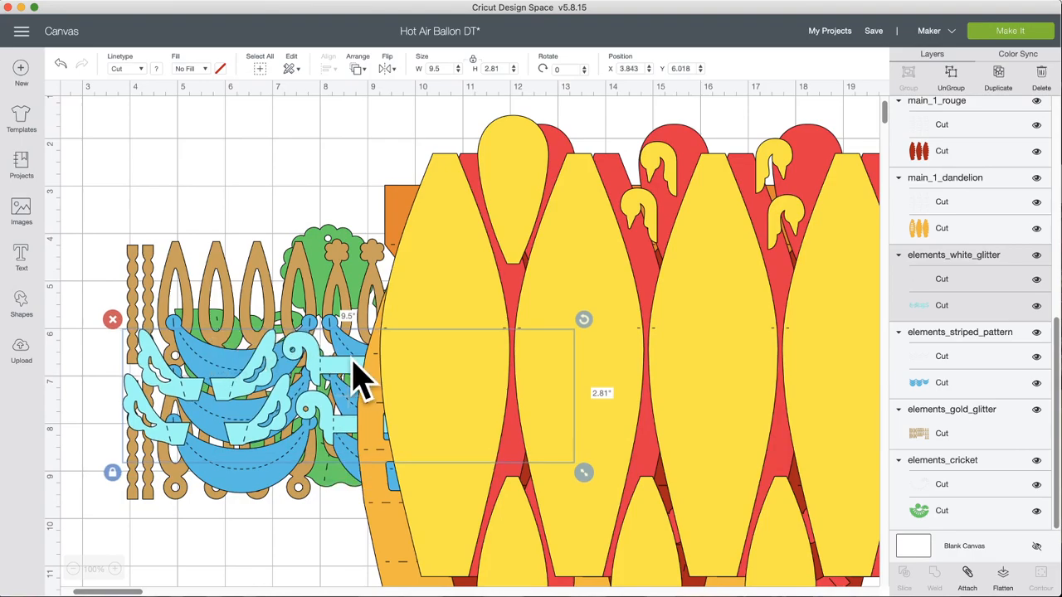
Step: Move the Beautiful Balloon photo up over the element pieces and enlarge it to about 9.8 inches square
{"action": "scroll", "coordinate": [306, 358], "scroll_direction": "left", "scroll_amount": 3}
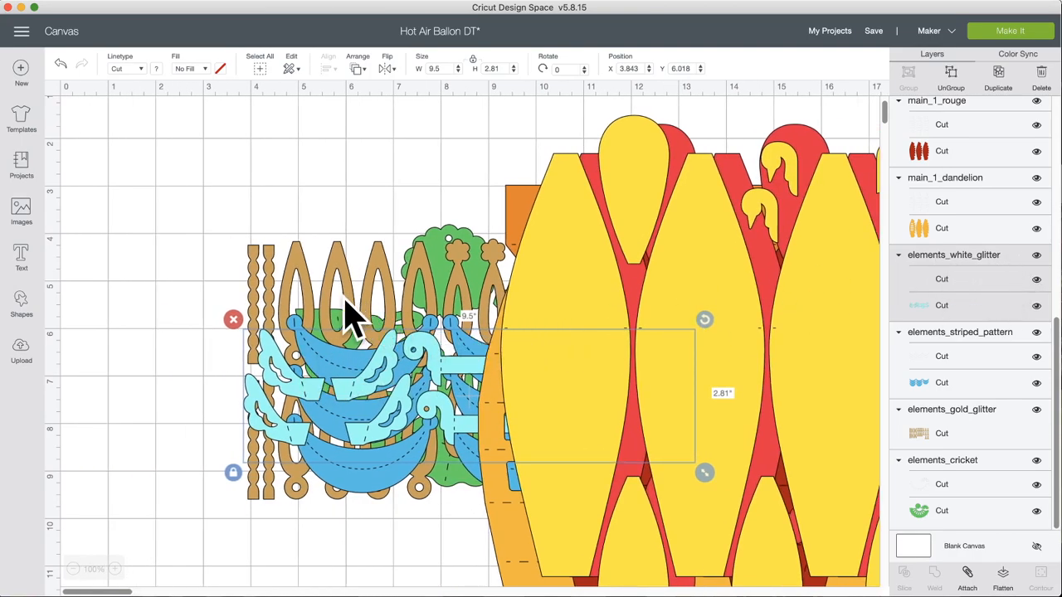
{"action": "scroll", "coordinate": [349, 315], "scroll_direction": "up", "scroll_amount": 3}
{"action": "scroll", "coordinate": [346, 319], "scroll_direction": "down", "scroll_amount": 10}
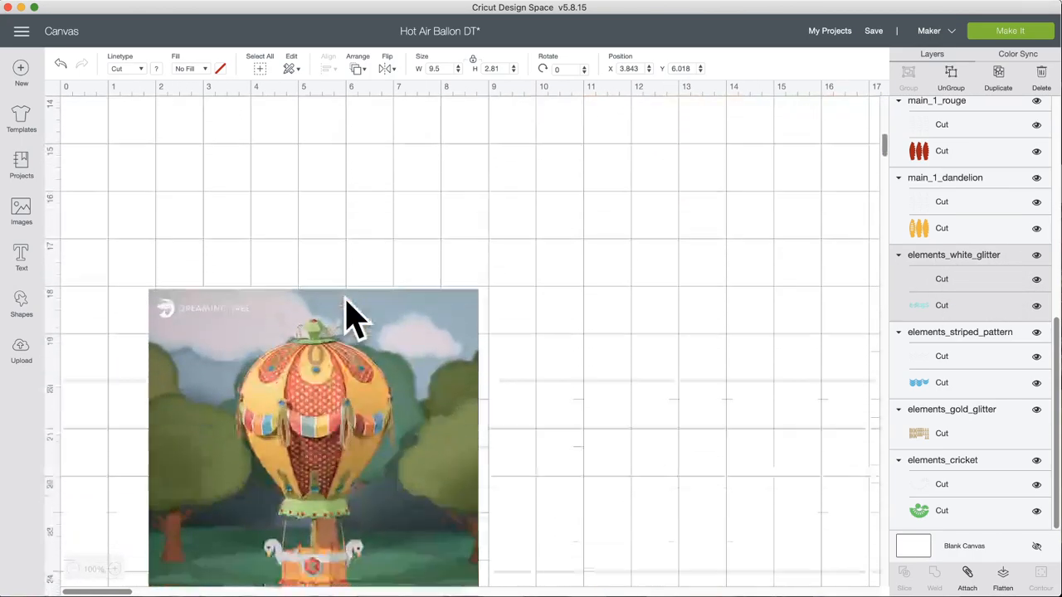
{"action": "left_click", "coordinate": [383, 274]}
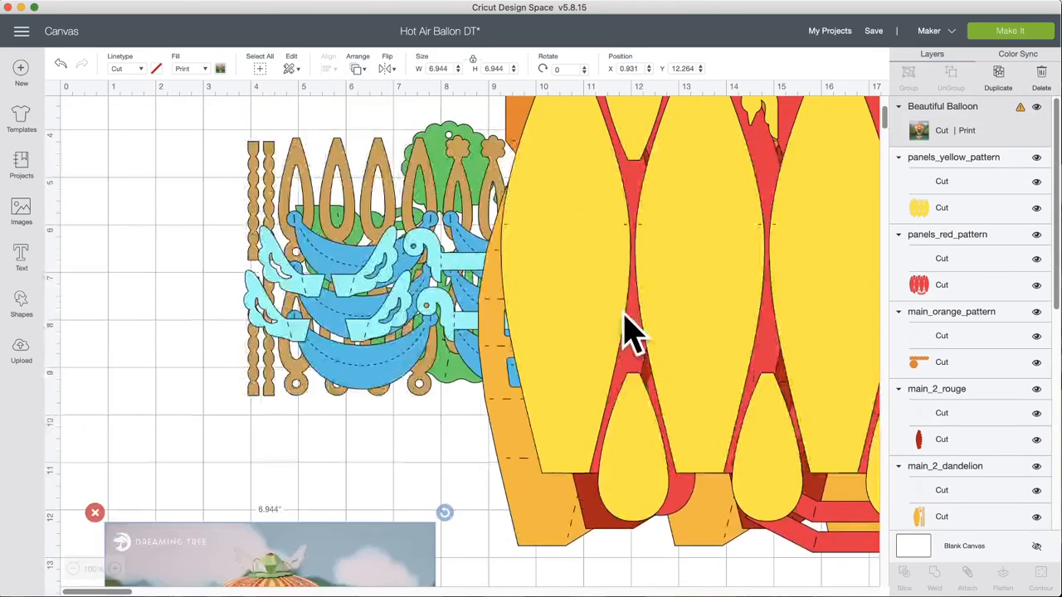
{"action": "scroll", "coordinate": [623, 331], "scroll_direction": "up", "scroll_amount": 7}
{"action": "left_click_drag", "start_coordinate": [241, 573], "coordinate": [260, 202]}
{"action": "left_click_drag", "start_coordinate": [462, 486], "coordinate": [587, 586]}
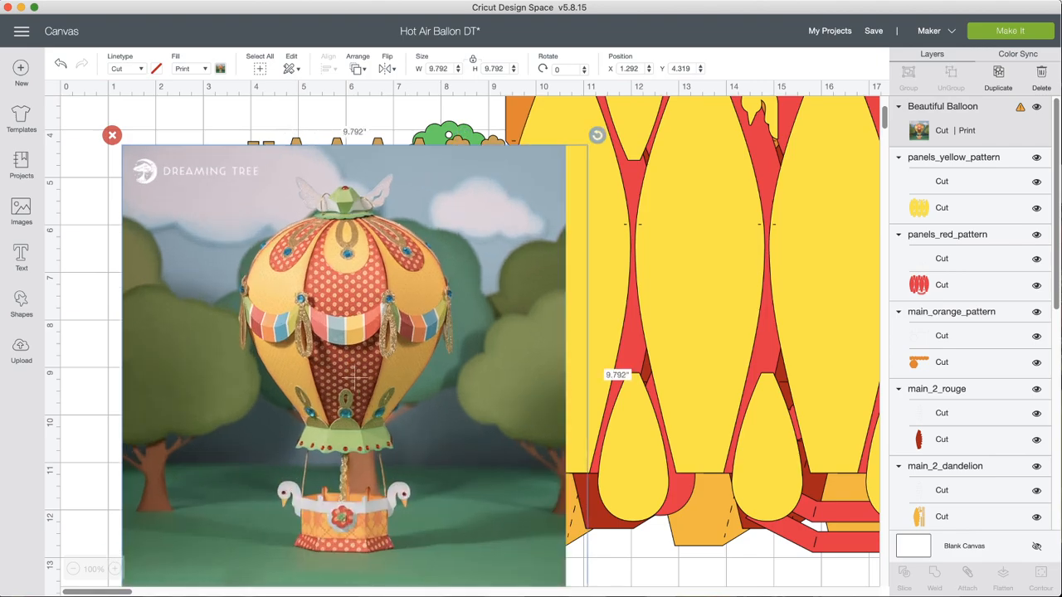
{"action": "left_click_drag", "start_coordinate": [237, 355], "coordinate": [333, 328]}
Step: Select the separate main_2_rouge and main_2_dandelion pieces together and move them left onto the stack of panels
{"action": "scroll", "coordinate": [356, 367], "scroll_direction": "right", "scroll_amount": 10}
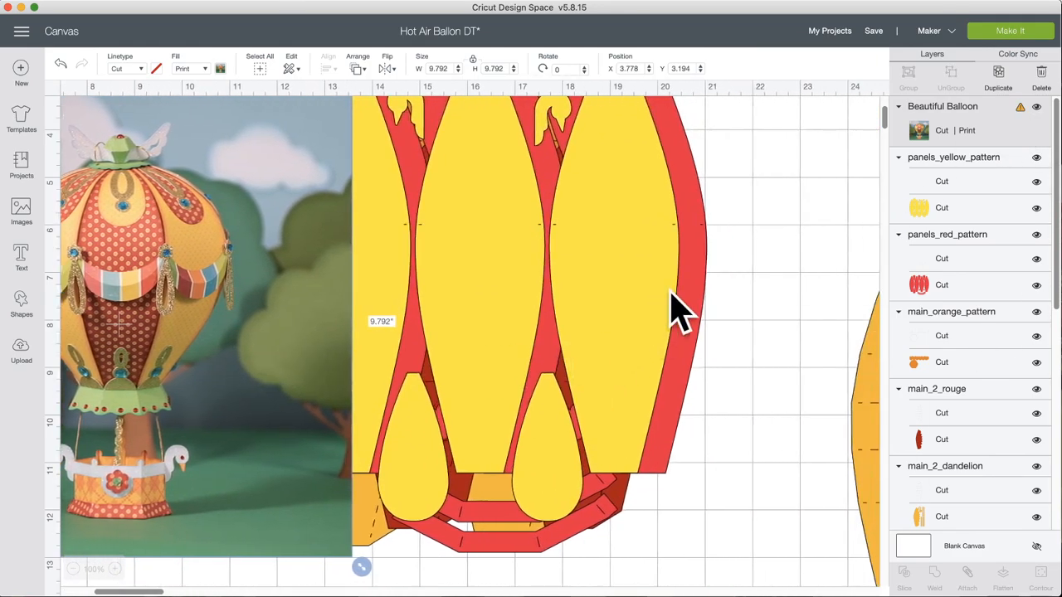
{"action": "scroll", "coordinate": [779, 331], "scroll_direction": "right", "scroll_amount": 5}
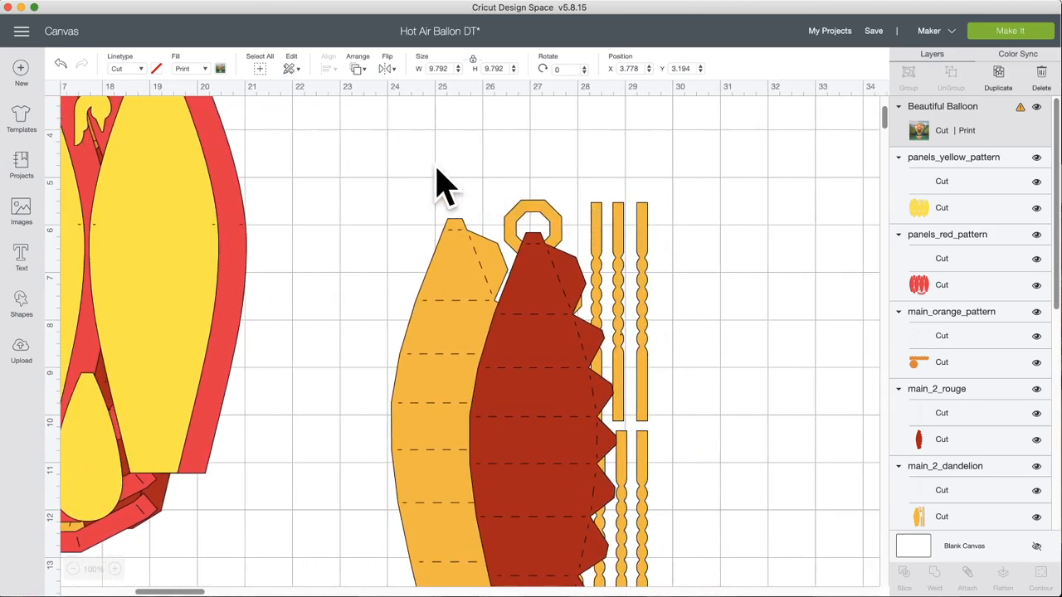
{"action": "left_click_drag", "start_coordinate": [434, 166], "coordinate": [200, 419]}
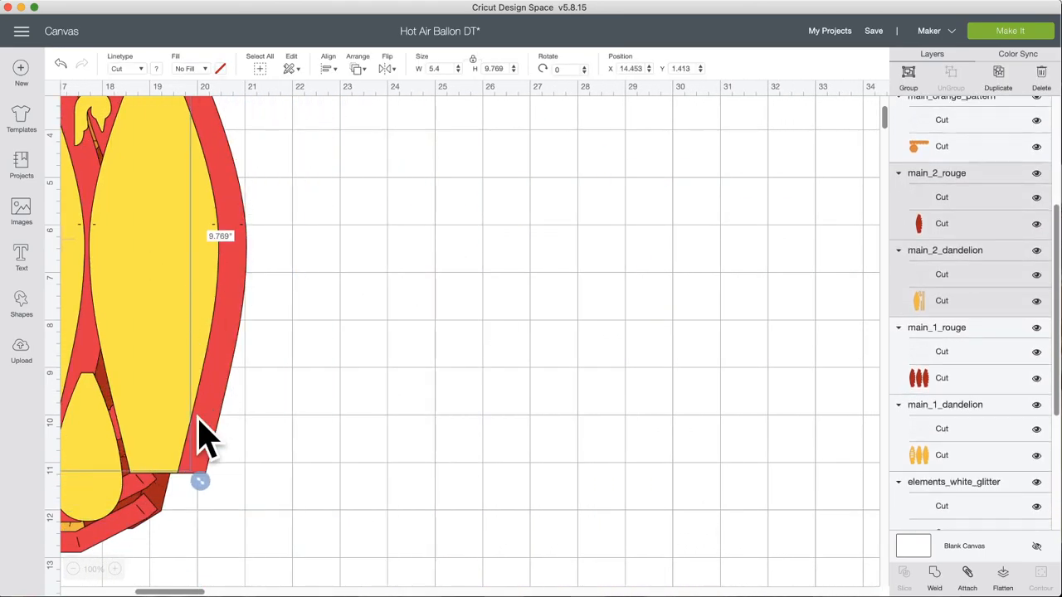
Step: Zoom the canvas out to 50% and move the balloon photo to an empty area below and right of the pieces
{"action": "left_click", "coordinate": [73, 570]}
{"action": "left_click", "coordinate": [73, 569]}
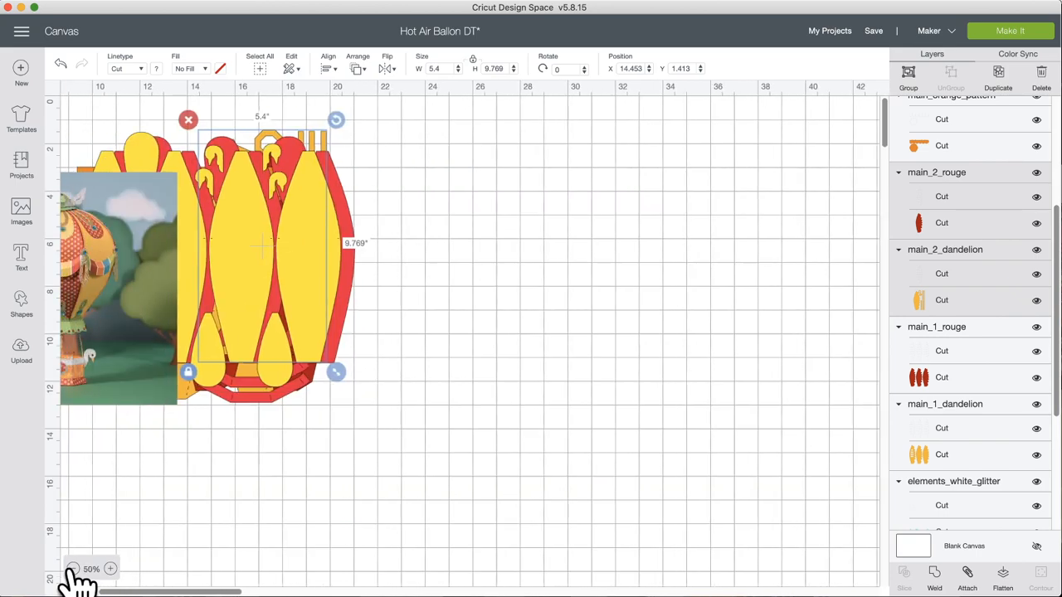
{"action": "scroll", "coordinate": [345, 488], "scroll_direction": "left", "scroll_amount": 5}
{"action": "scroll", "coordinate": [348, 489], "scroll_direction": "left", "scroll_amount": 1}
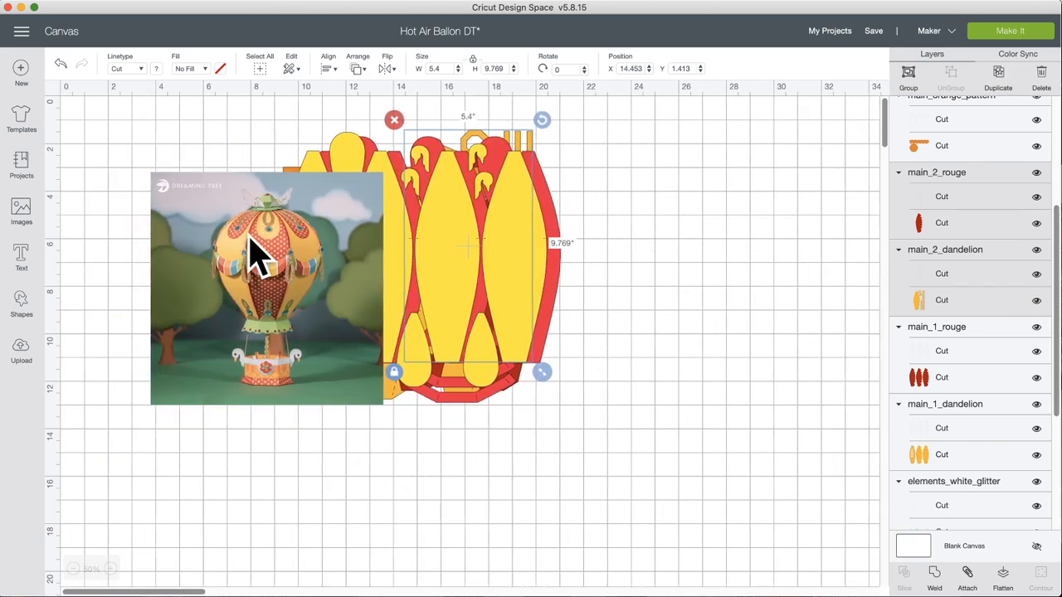
{"action": "left_click_drag", "start_coordinate": [247, 254], "coordinate": [699, 452]}
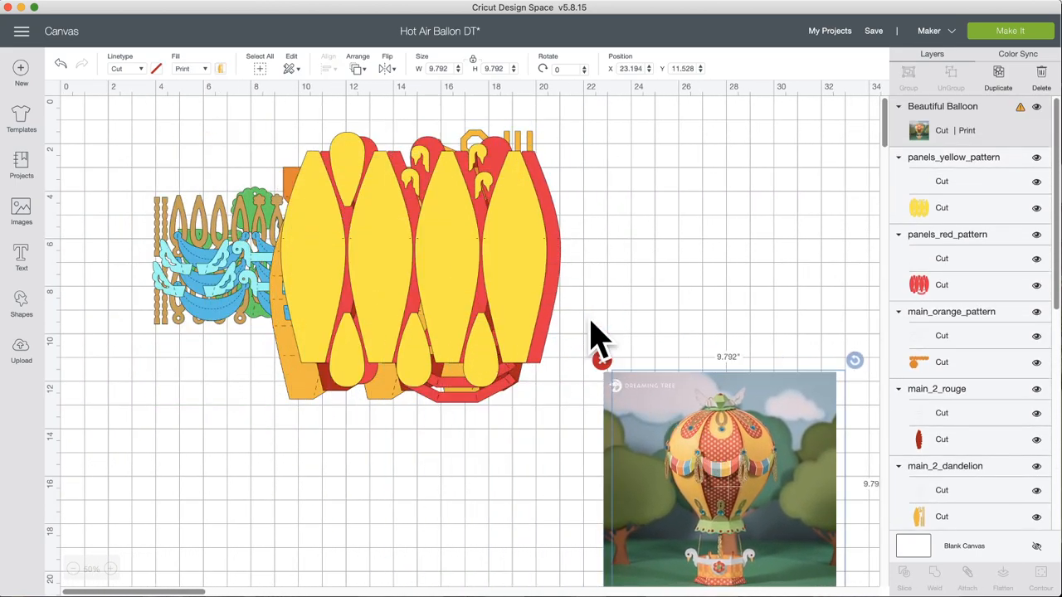
Step: Select the whole stack of panels and main pieces and move it left to about X 2.8, Y 1.5
{"action": "left_click_drag", "start_coordinate": [284, 125], "coordinate": [597, 266]}
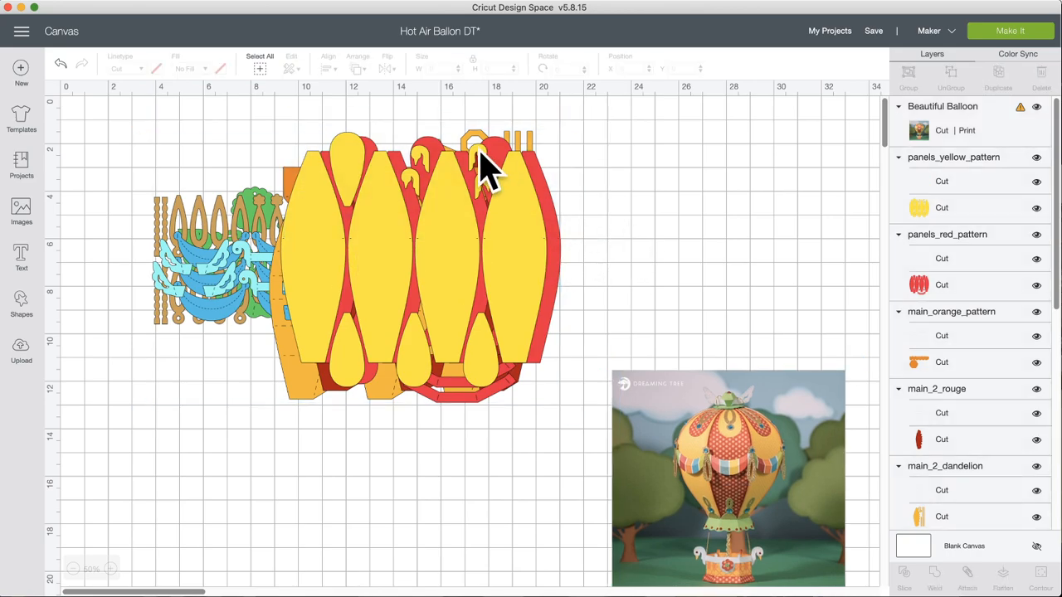
{"action": "left_click_drag", "start_coordinate": [443, 114], "coordinate": [384, 275]}
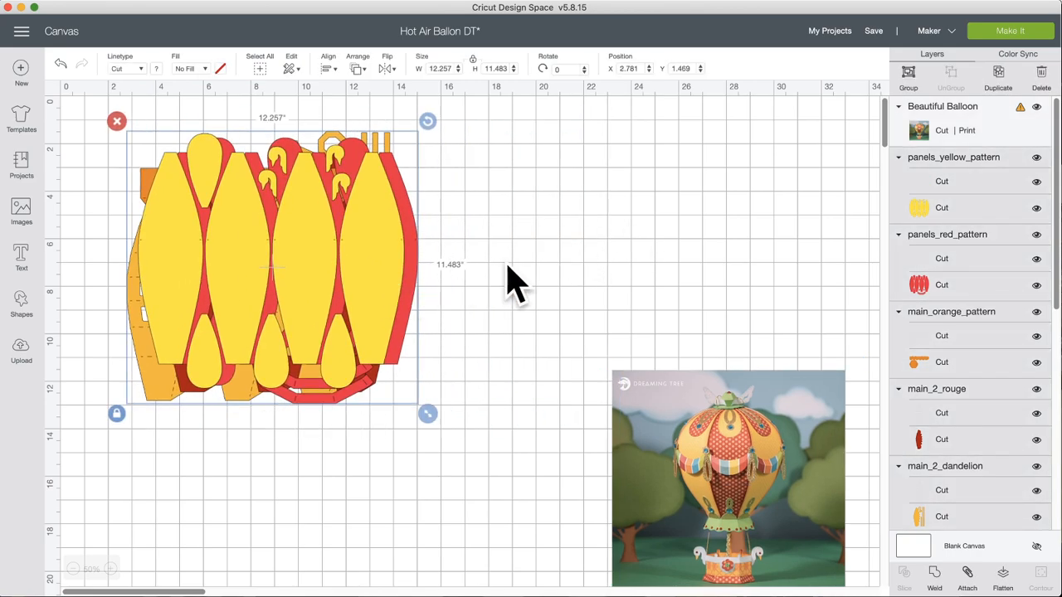
Step: Move the Beautiful Balloon photo onto the stack of pieces and enlarge it to about 13.3 inches square so it covers them
{"action": "left_click", "coordinate": [536, 275]}
{"action": "left_click_drag", "start_coordinate": [694, 425], "coordinate": [249, 241]}
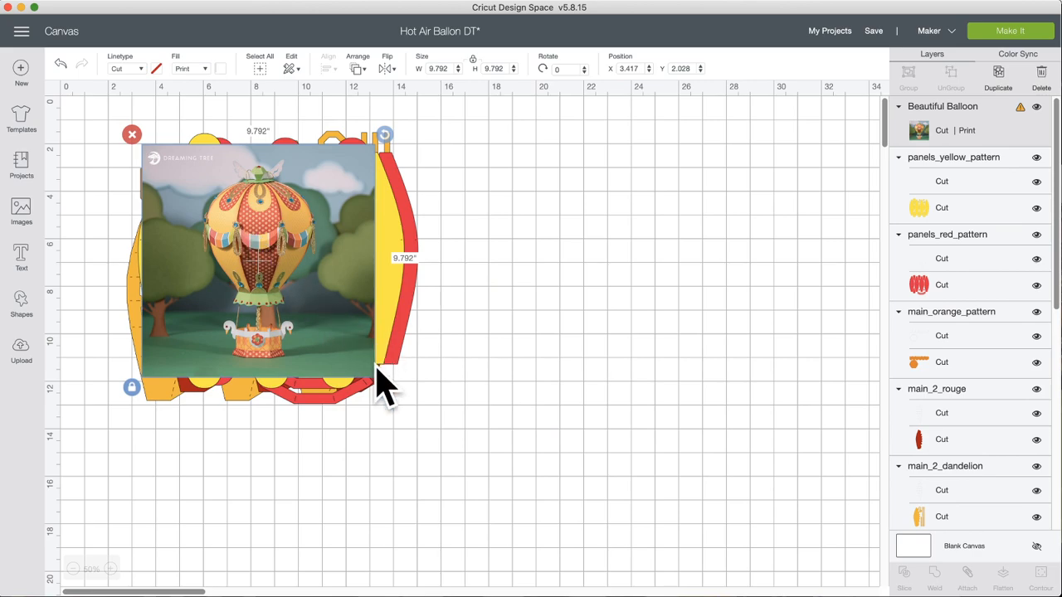
{"action": "left_click_drag", "start_coordinate": [385, 401], "coordinate": [477, 480]}
{"action": "left_click_drag", "start_coordinate": [385, 365], "coordinate": [362, 360]}
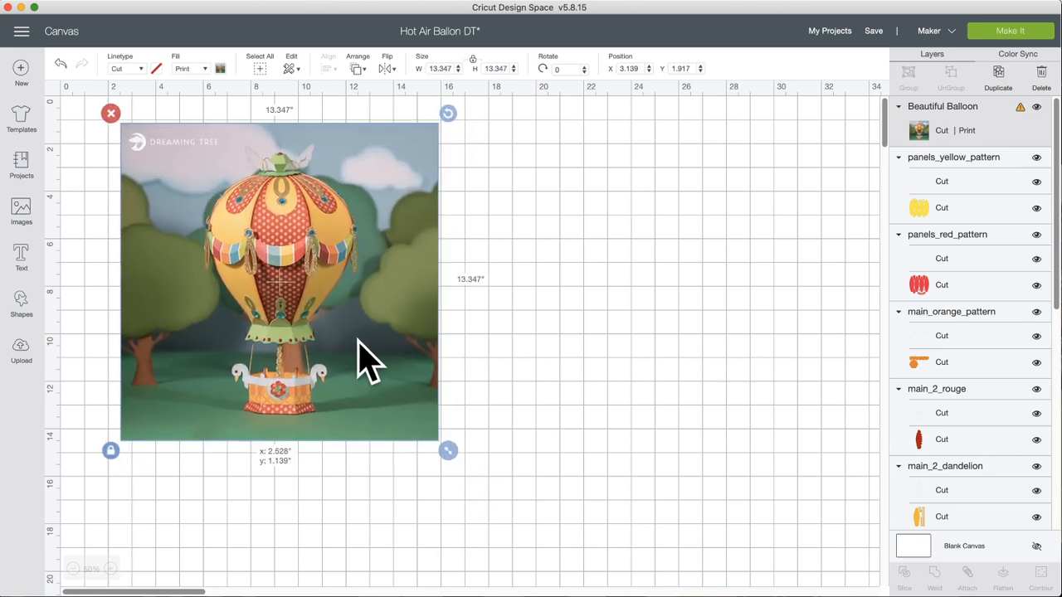
Step: Deselect the photo and save the Hot Air Ballon DT project under its existing name
{"action": "left_click", "coordinate": [539, 362]}
{"action": "left_click", "coordinate": [874, 30]}
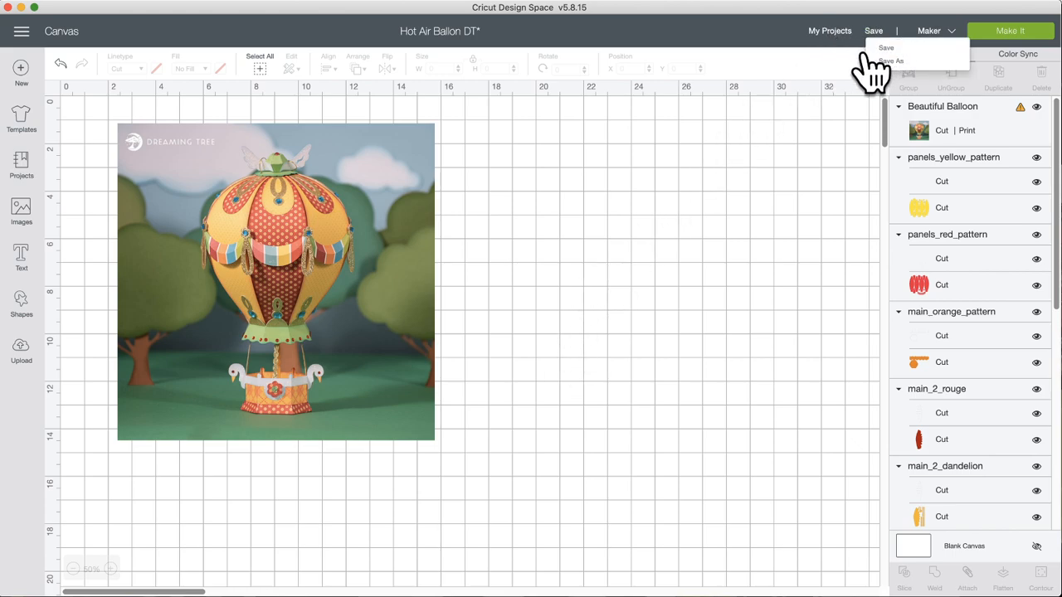
{"action": "left_click", "coordinate": [866, 46]}
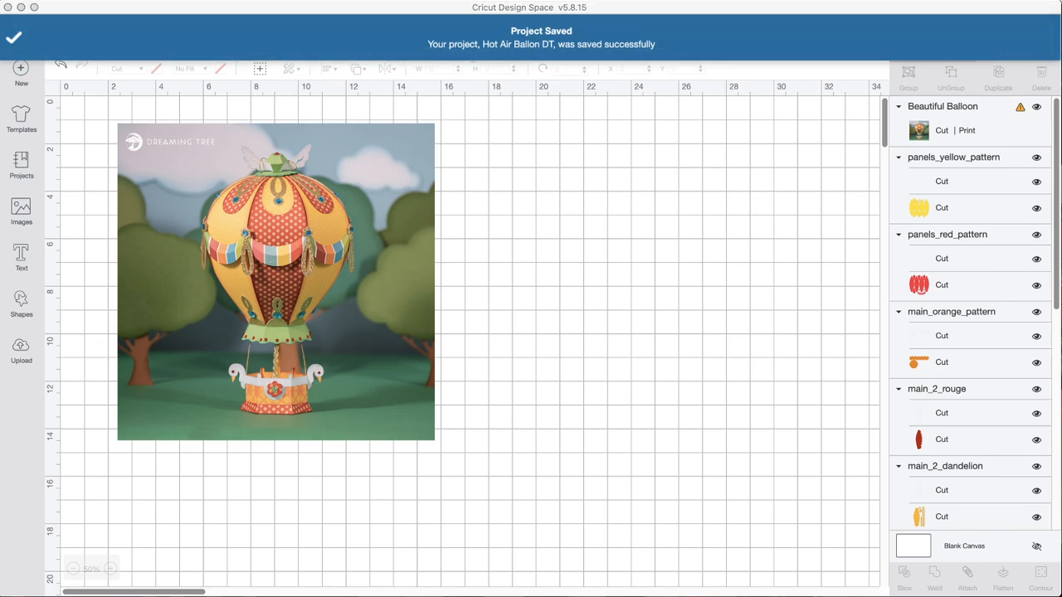
Step: Open My Projects to view the saved project's thumbnail, and start a new blank project
{"action": "left_click", "coordinate": [826, 34]}
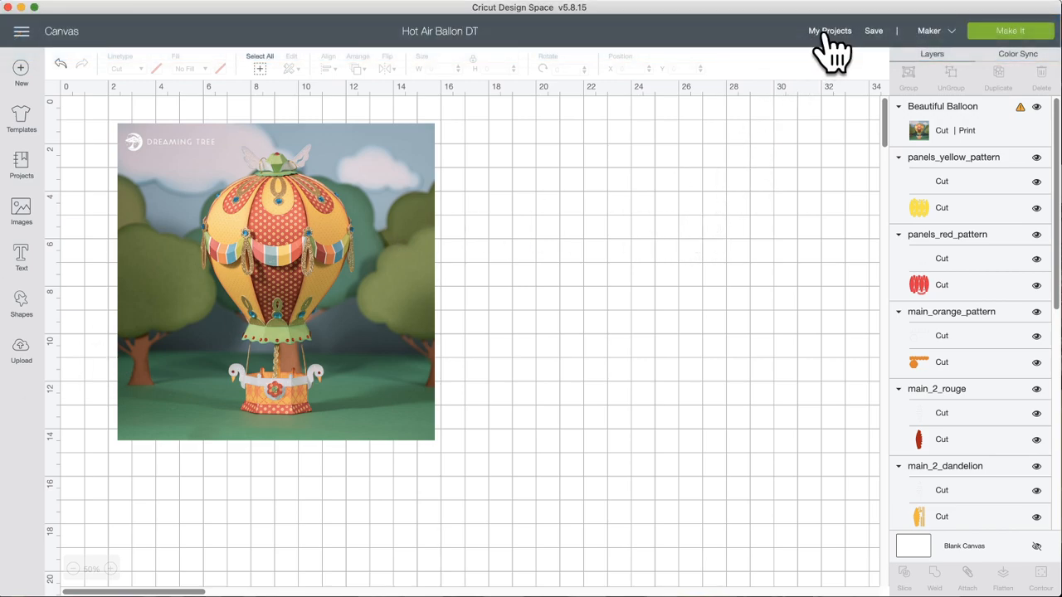
{"action": "left_click", "coordinate": [826, 35]}
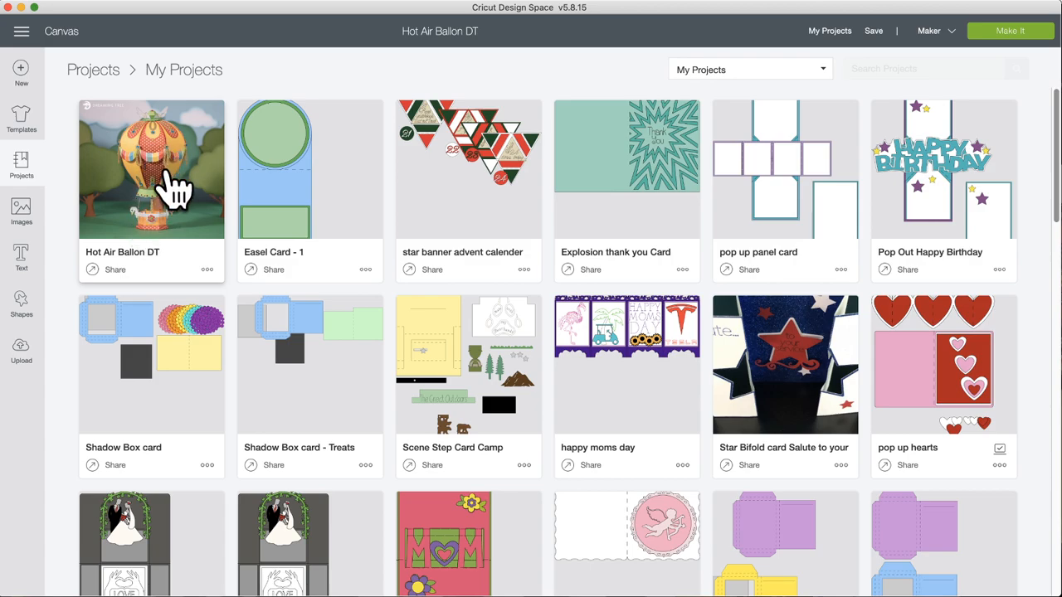
{"action": "left_click", "coordinate": [20, 71]}
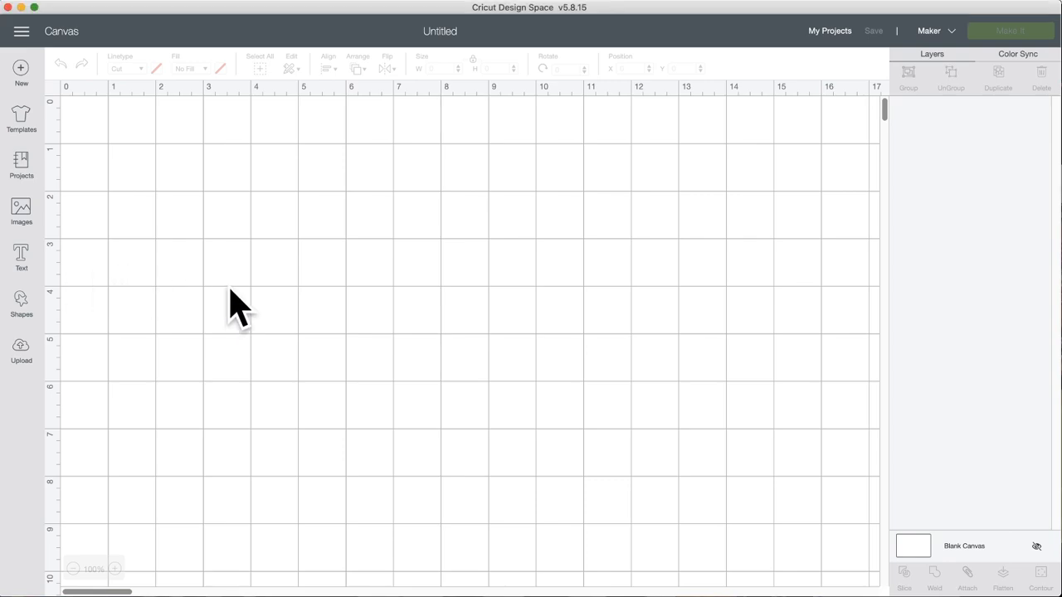
Step: Add the text "Hello" to the blank canvas and ungroup it into separate letters
{"action": "left_click", "coordinate": [24, 257]}
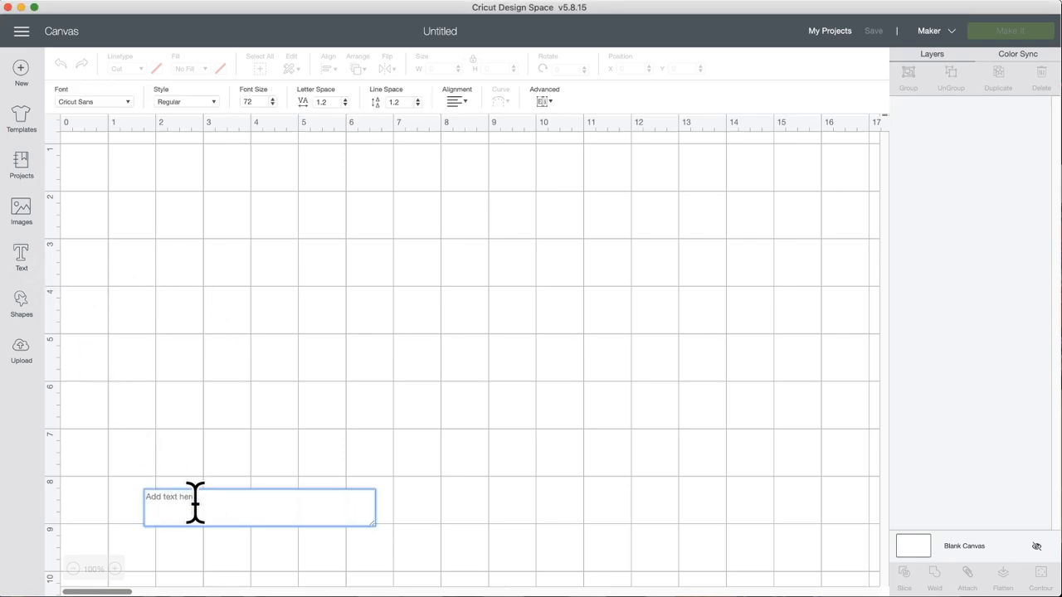
{"action": "type", "text": "Hello"}
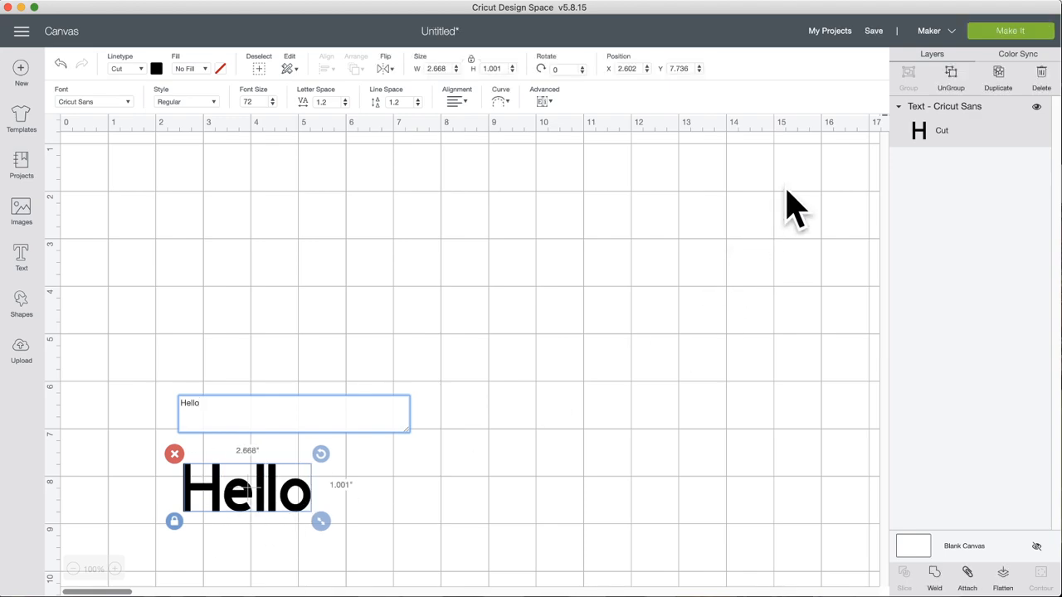
{"action": "left_click", "coordinate": [951, 74]}
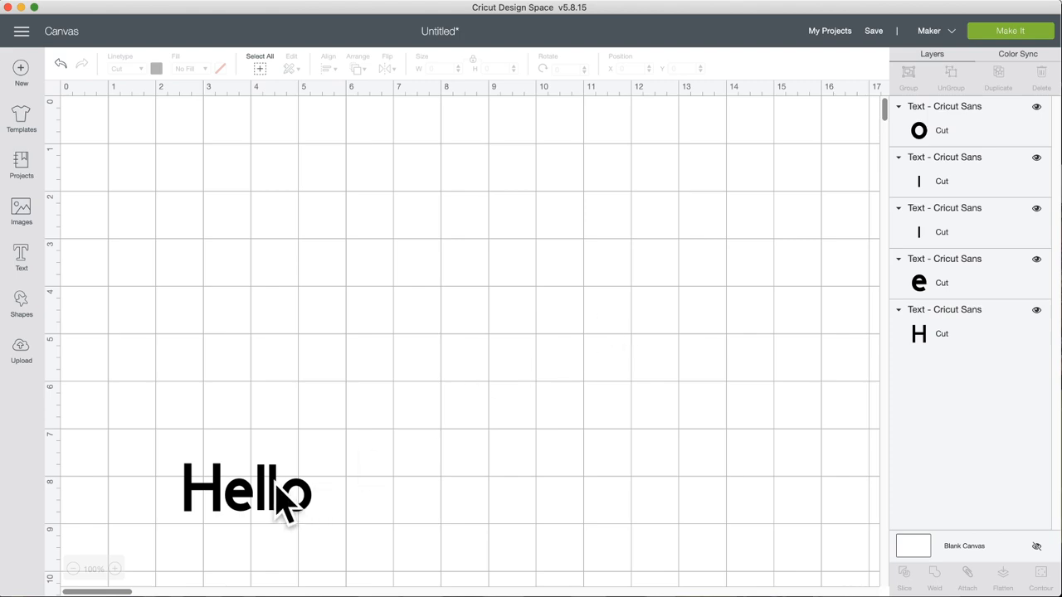
Step: Move the second l above the word to about X 4.7, Y 6.4, and the o right to about X 5.2, Y 8.1
{"action": "left_click_drag", "start_coordinate": [280, 490], "coordinate": [283, 426]}
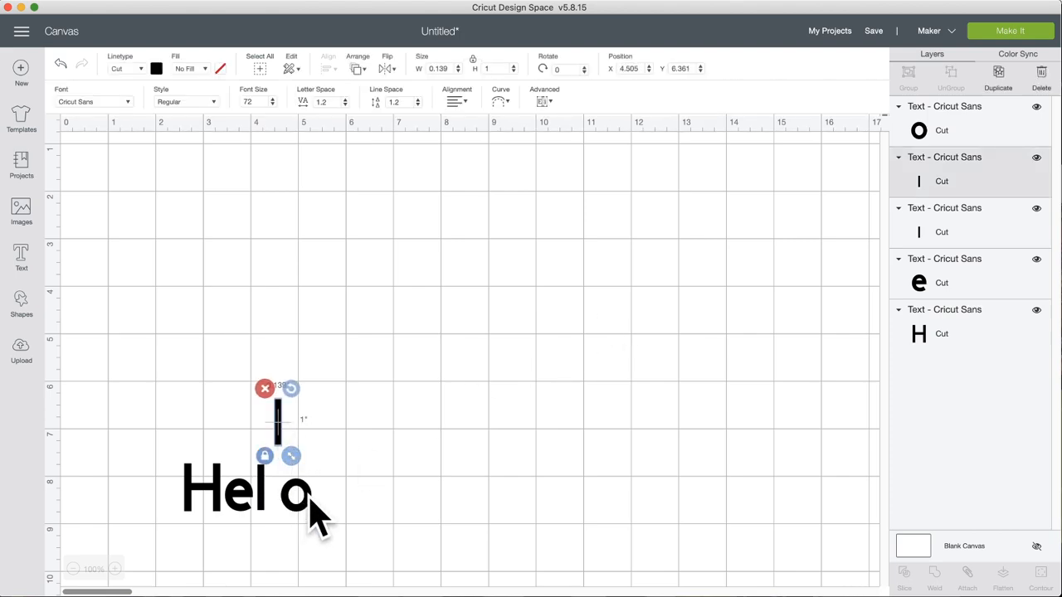
{"action": "left_click_drag", "start_coordinate": [301, 486], "coordinate": [401, 504]}
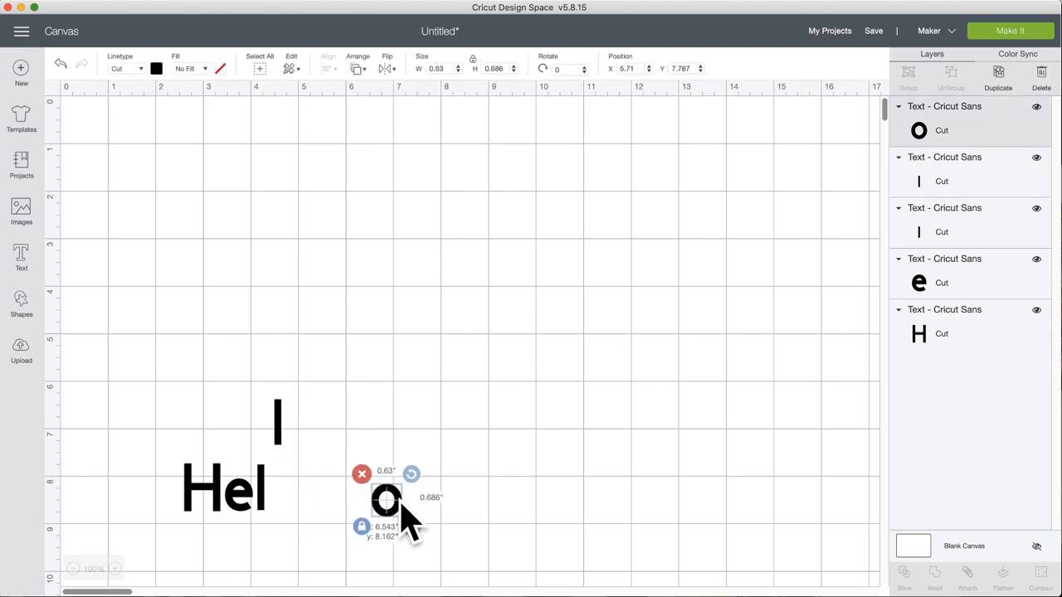
{"action": "left_click_drag", "start_coordinate": [280, 423], "coordinate": [296, 445]}
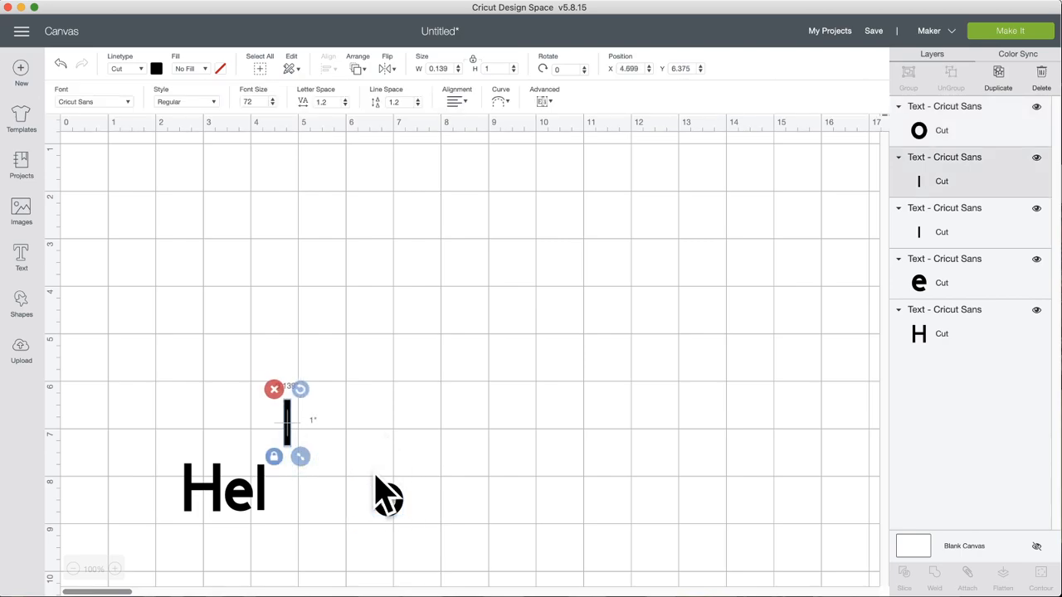
{"action": "left_click_drag", "start_coordinate": [387, 504], "coordinate": [310, 493]}
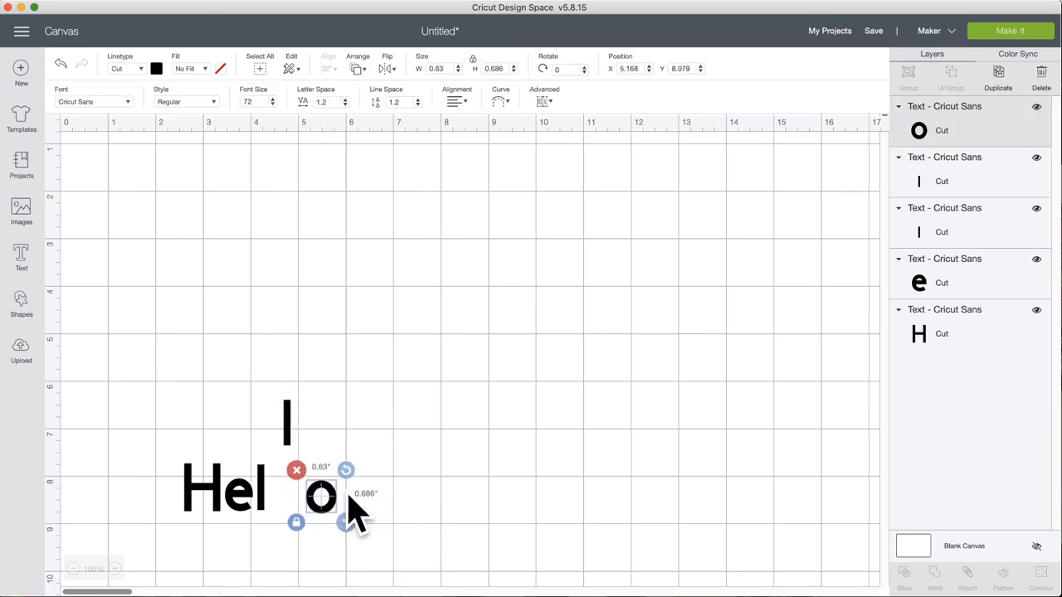
Step: Select all the Hello letters together and align them along their bottom edges
{"action": "left_click", "coordinate": [433, 479]}
{"action": "left_click_drag", "start_coordinate": [90, 401], "coordinate": [452, 571]}
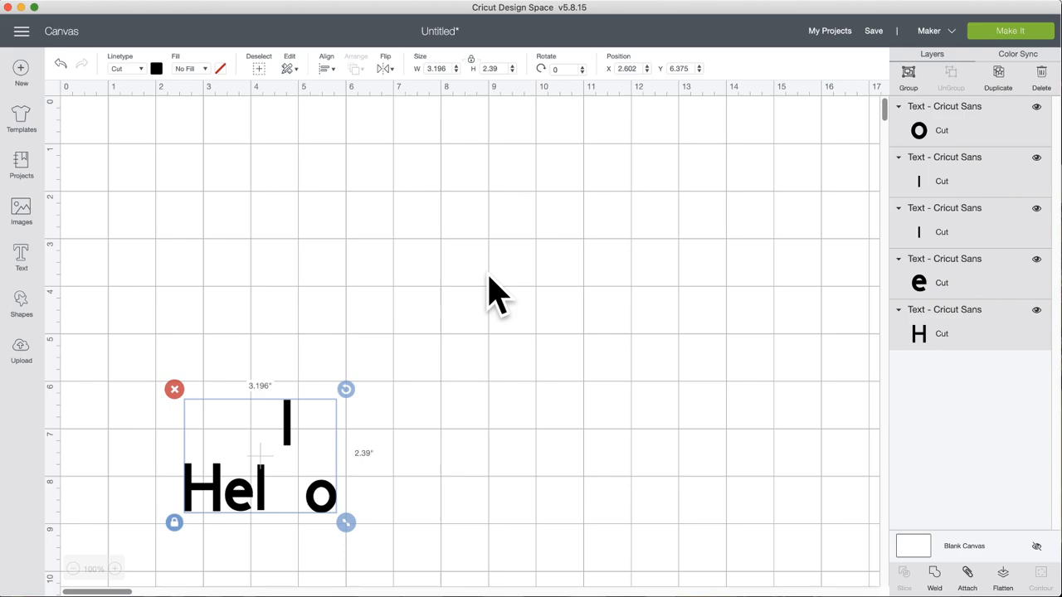
{"action": "left_click", "coordinate": [326, 69]}
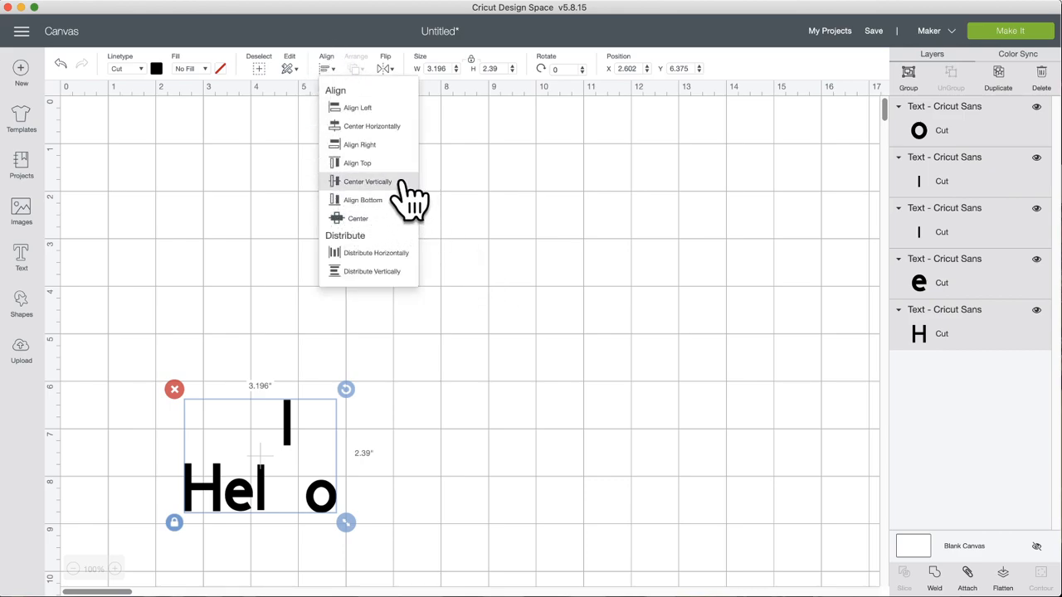
{"action": "left_click", "coordinate": [394, 214]}
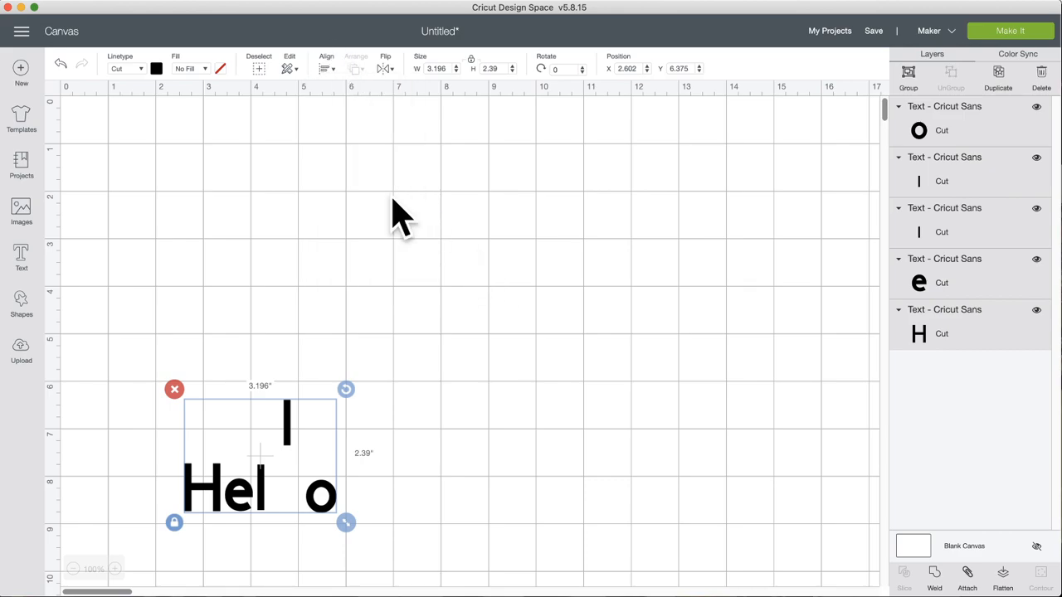
{"action": "left_click", "coordinate": [362, 543]}
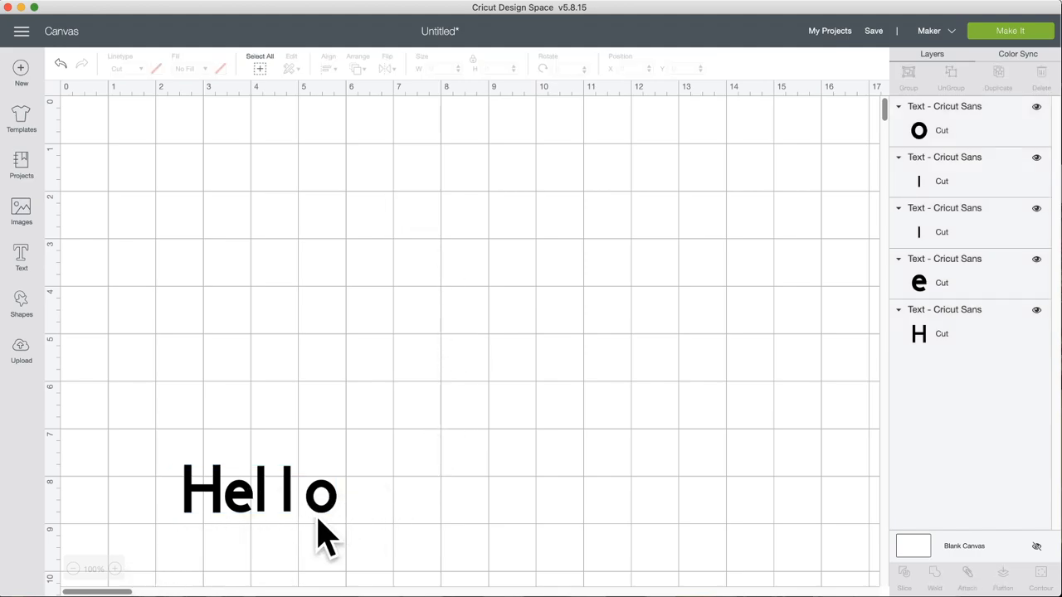
Step: Move the second l left beside the first l, to about X 4.42, keeping it on the baseline
{"action": "scroll", "coordinate": [319, 535], "scroll_direction": "down", "scroll_amount": 5}
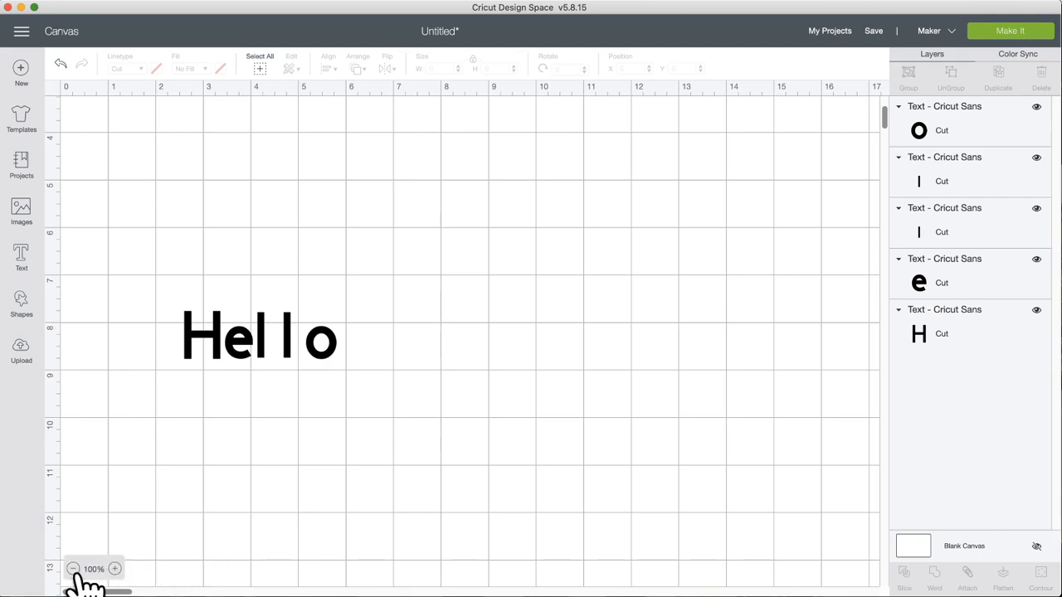
{"action": "left_click", "coordinate": [116, 569]}
{"action": "left_click", "coordinate": [116, 569]}
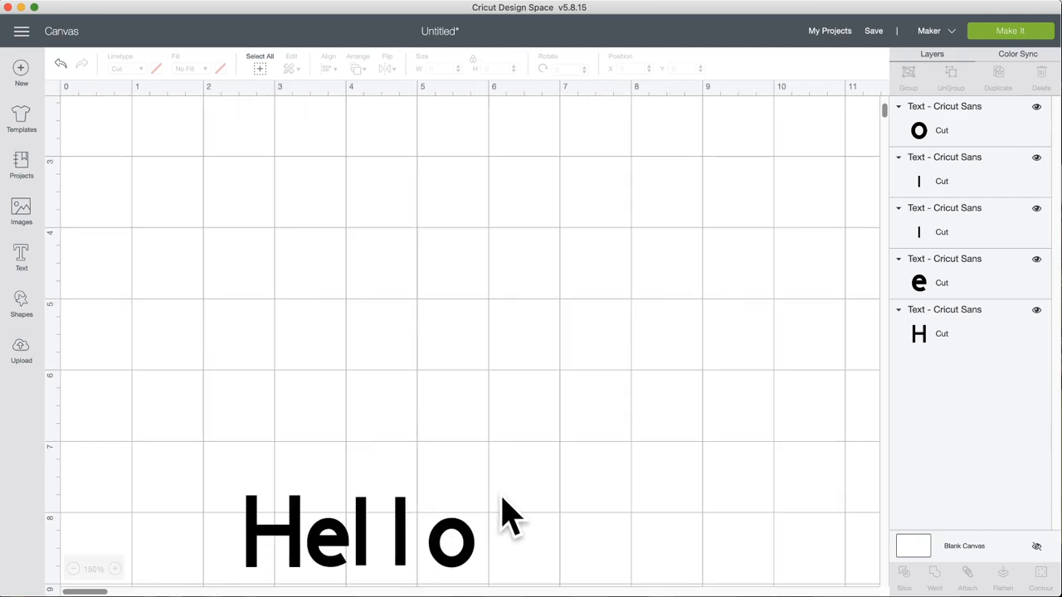
{"action": "scroll", "coordinate": [502, 519], "scroll_direction": "down", "scroll_amount": 8}
{"action": "left_click", "coordinate": [440, 266]}
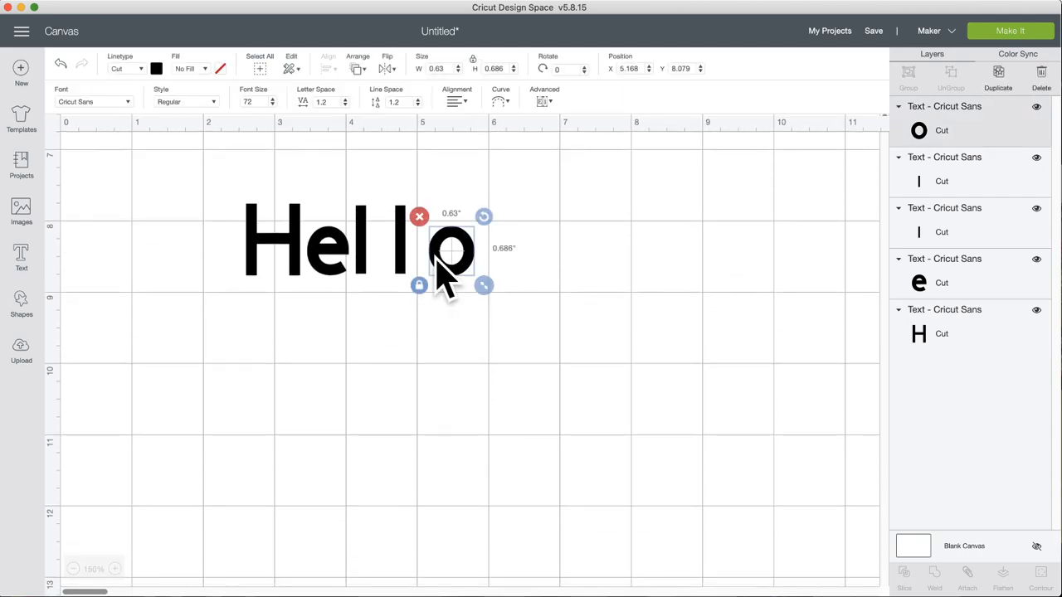
{"action": "left_click", "coordinate": [403, 254]}
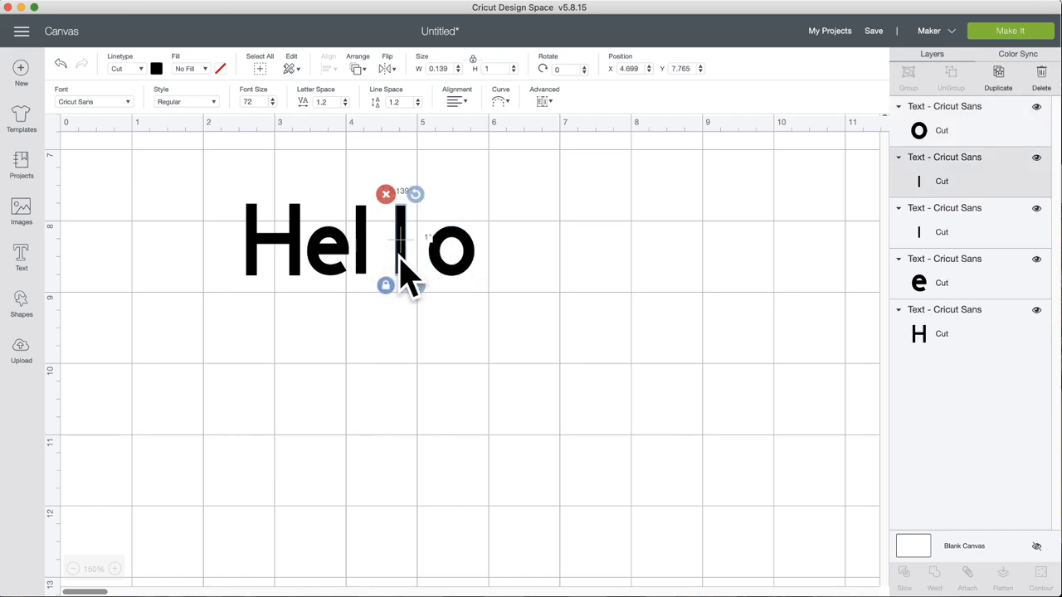
{"action": "left_click_drag", "start_coordinate": [407, 243], "coordinate": [384, 238]}
{"action": "left_click", "coordinate": [469, 253], "text": "shift"}
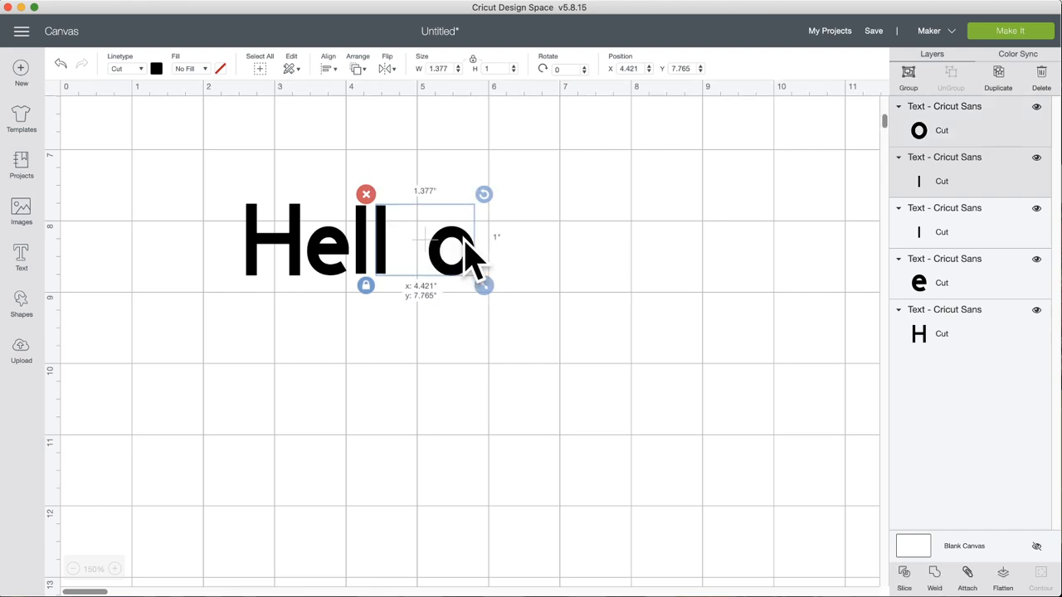
{"action": "left_click", "coordinate": [513, 260]}
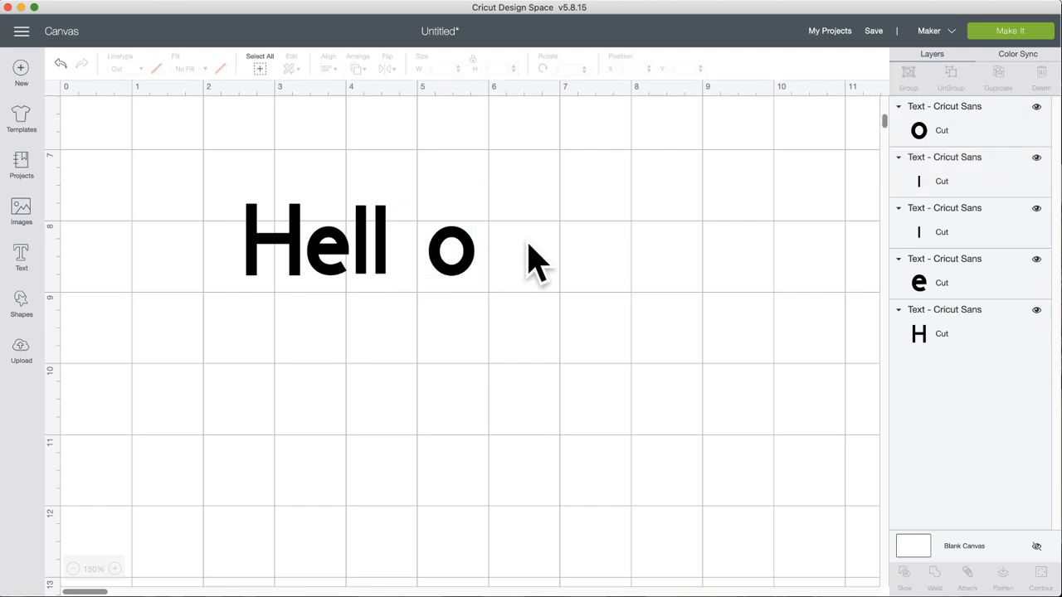
Step: Move the o left along the baseline to about X 4.65 to close the gap after the second l
{"action": "left_click", "coordinate": [469, 253]}
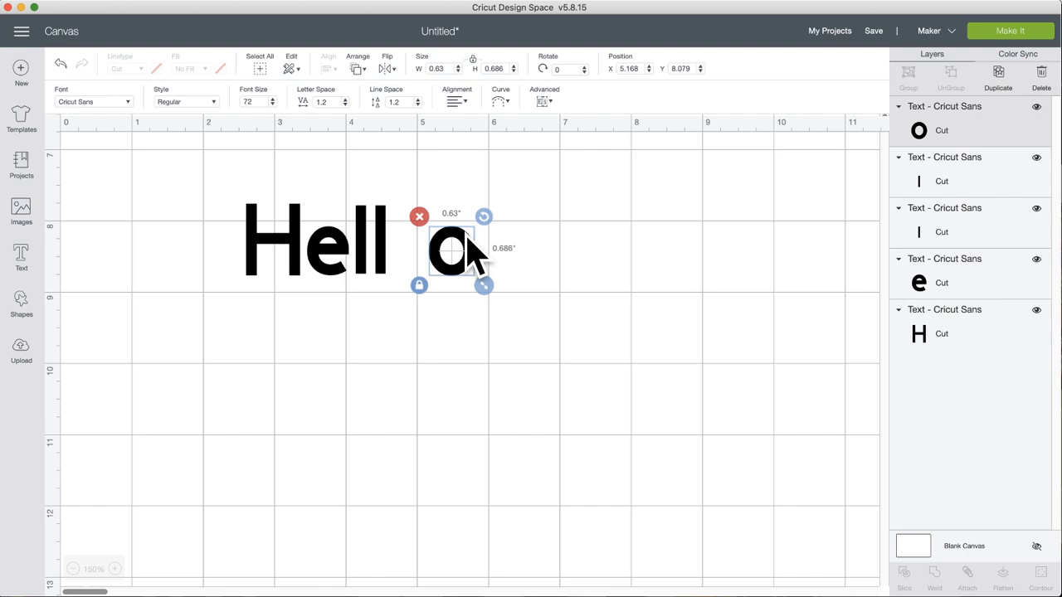
{"action": "left_click_drag", "start_coordinate": [467, 236], "coordinate": [430, 240]}
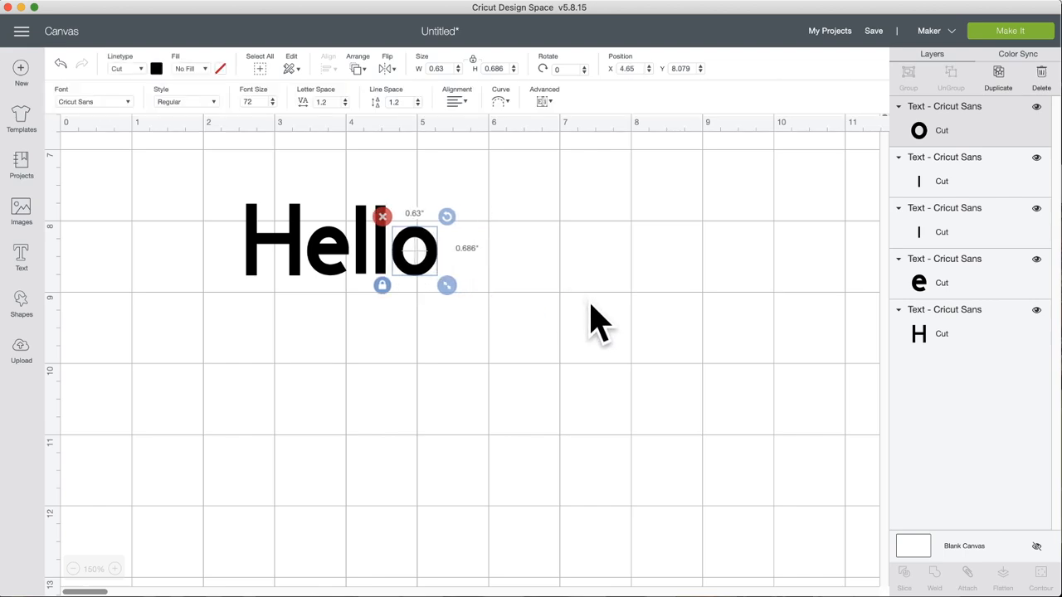
{"action": "left_click", "coordinate": [512, 279]}
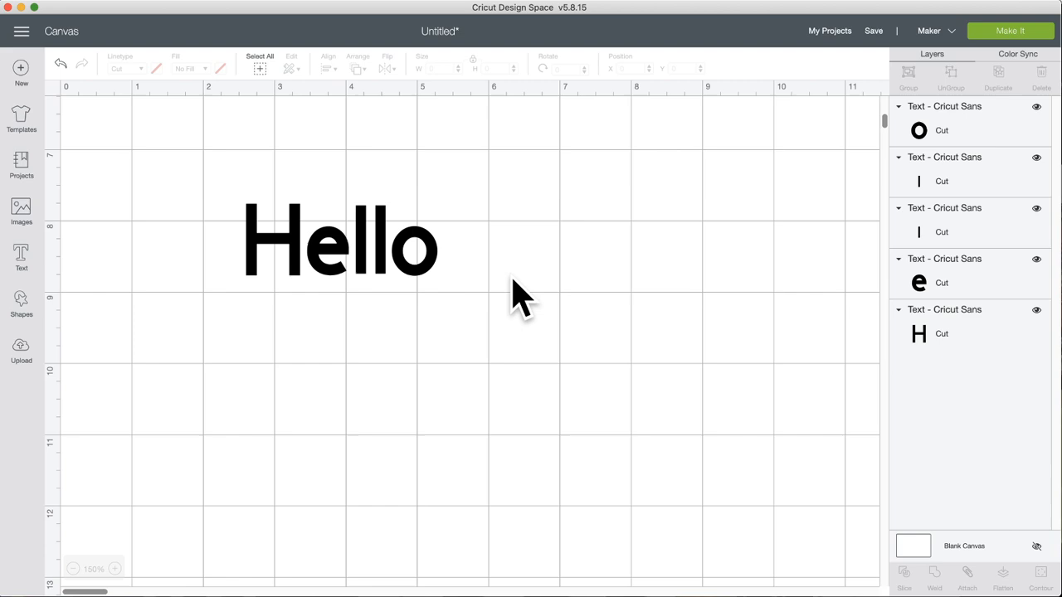
Step: Move the o away from the word to about X 6.8, Y 10.2, and delete all the Hello letters from the canvas
{"action": "left_click", "coordinate": [435, 274]}
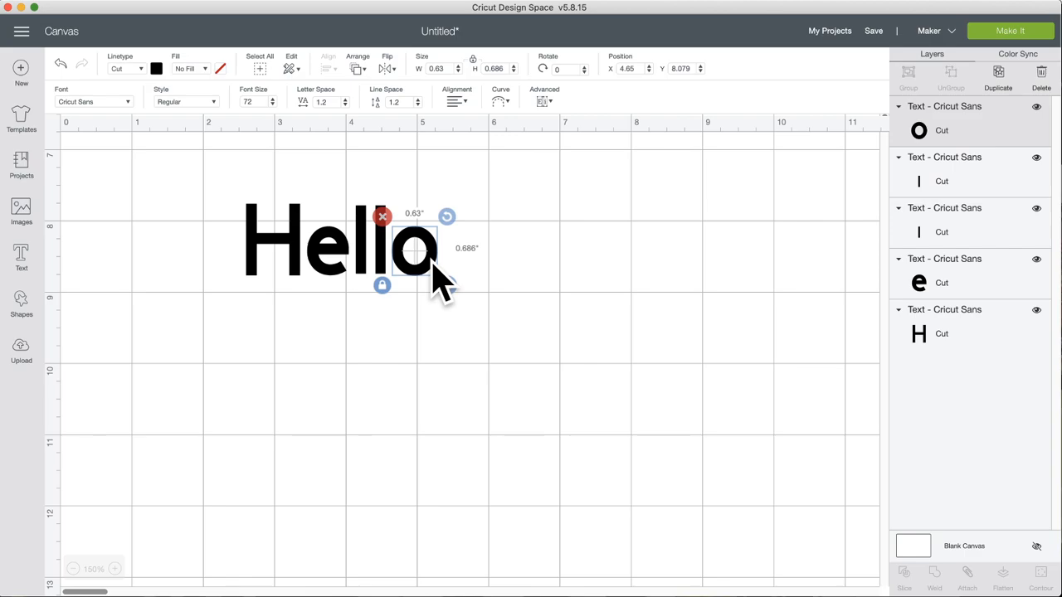
{"action": "left_click_drag", "start_coordinate": [433, 265], "coordinate": [576, 443]}
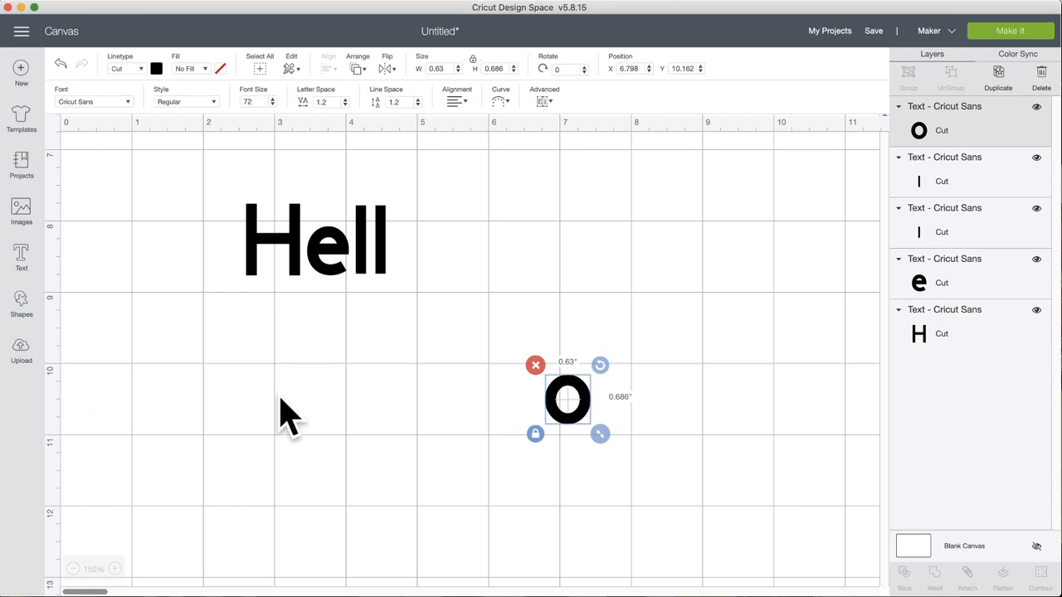
{"action": "left_click_drag", "start_coordinate": [214, 205], "coordinate": [697, 506]}
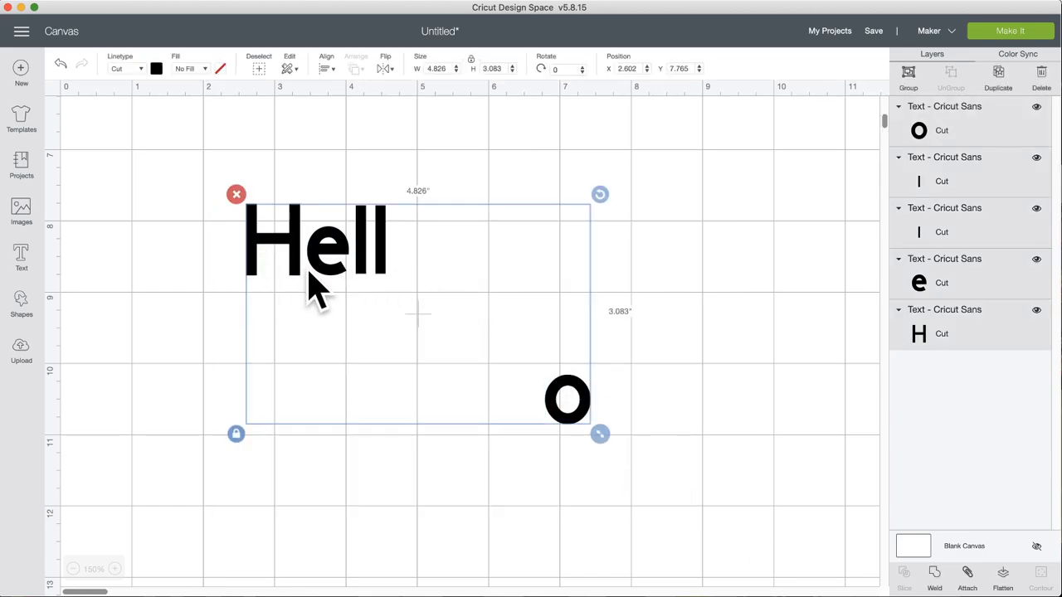
{"action": "left_click", "coordinate": [236, 195]}
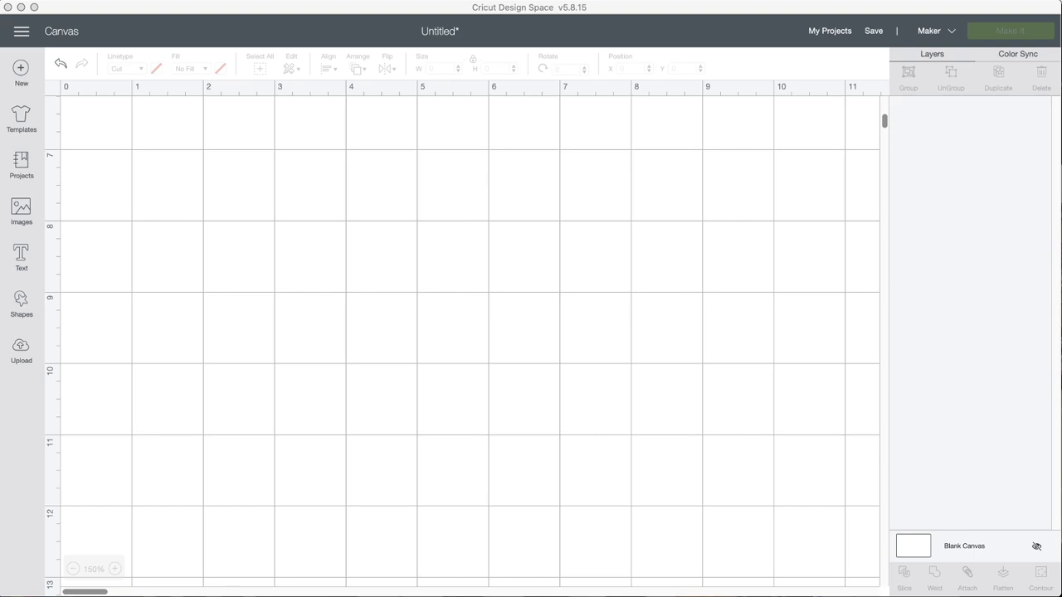
Step: Open the Cricut image library and browse through all images
{"action": "left_click", "coordinate": [22, 213]}
{"action": "left_click", "coordinate": [23, 213]}
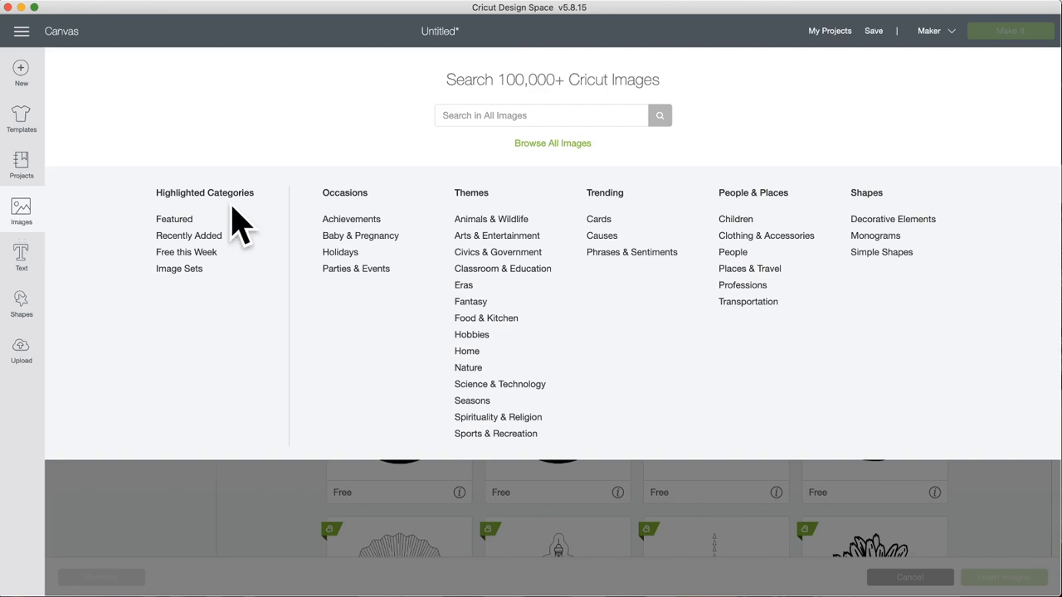
{"action": "left_click", "coordinate": [569, 146]}
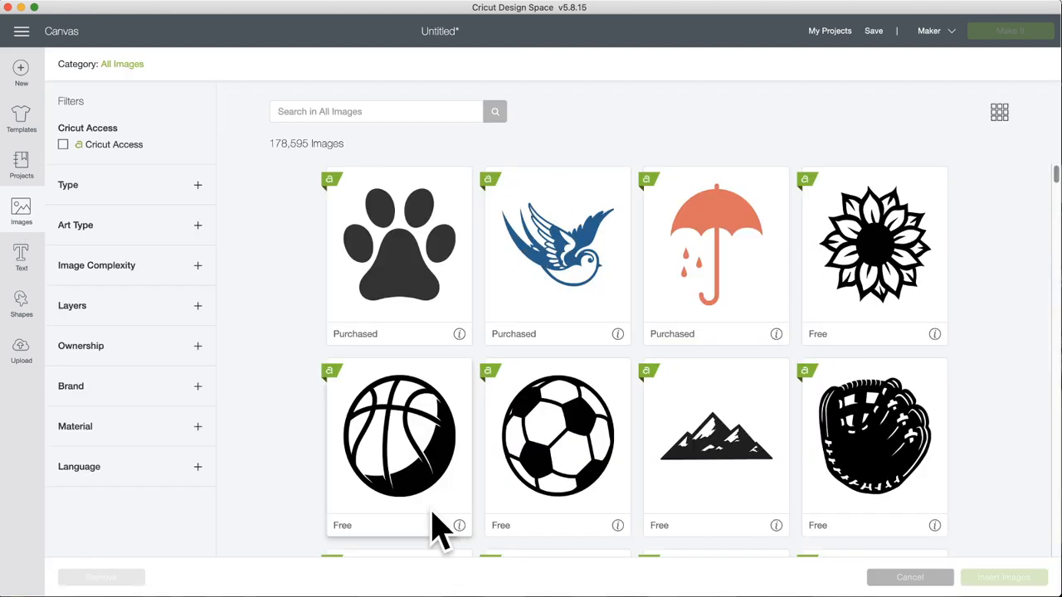
{"action": "scroll", "coordinate": [564, 431], "scroll_direction": "down", "scroll_amount": 20}
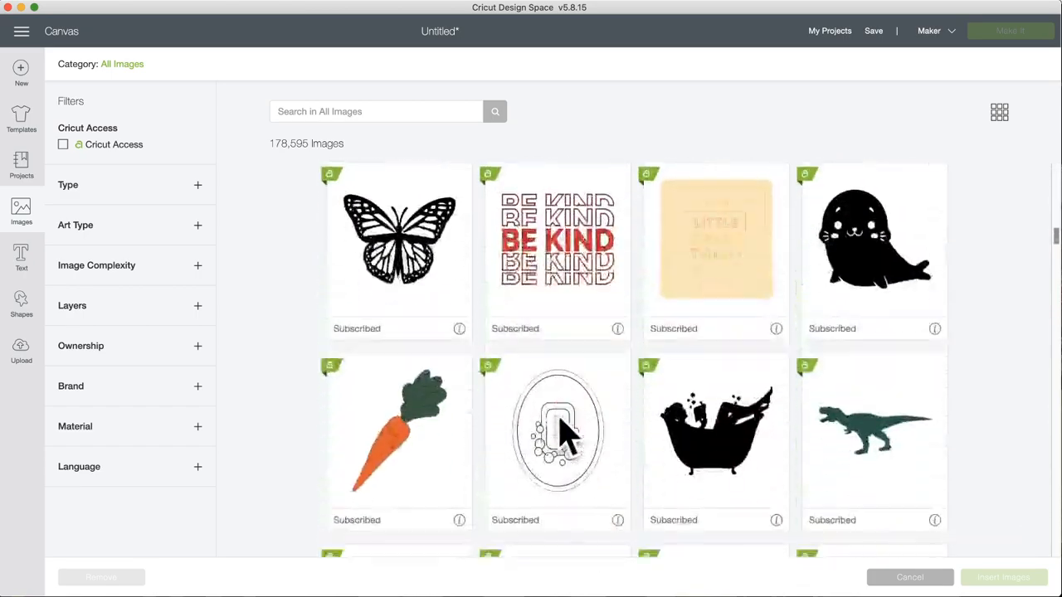
{"action": "scroll", "coordinate": [564, 432], "scroll_direction": "down", "scroll_amount": 5}
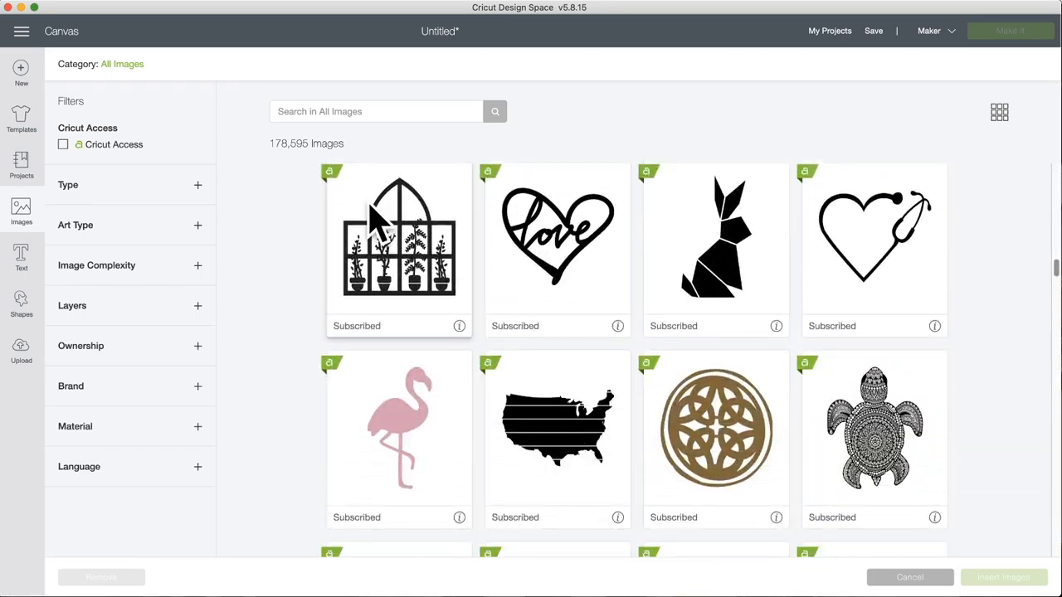
Step: Filter the image library to show only images with multiple layers
{"action": "left_click", "coordinate": [197, 266]}
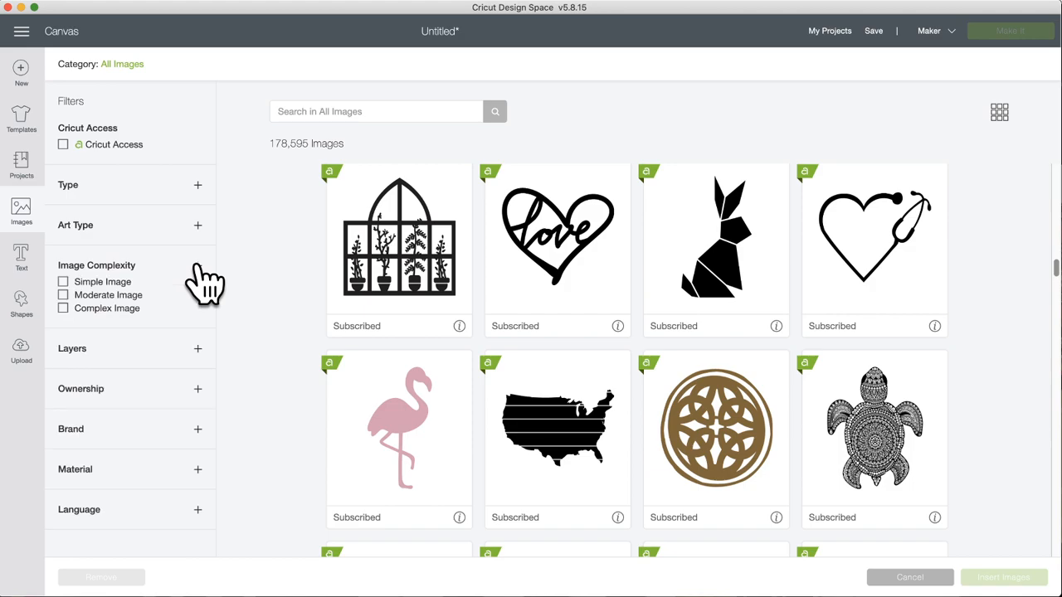
{"action": "left_click", "coordinate": [198, 266]}
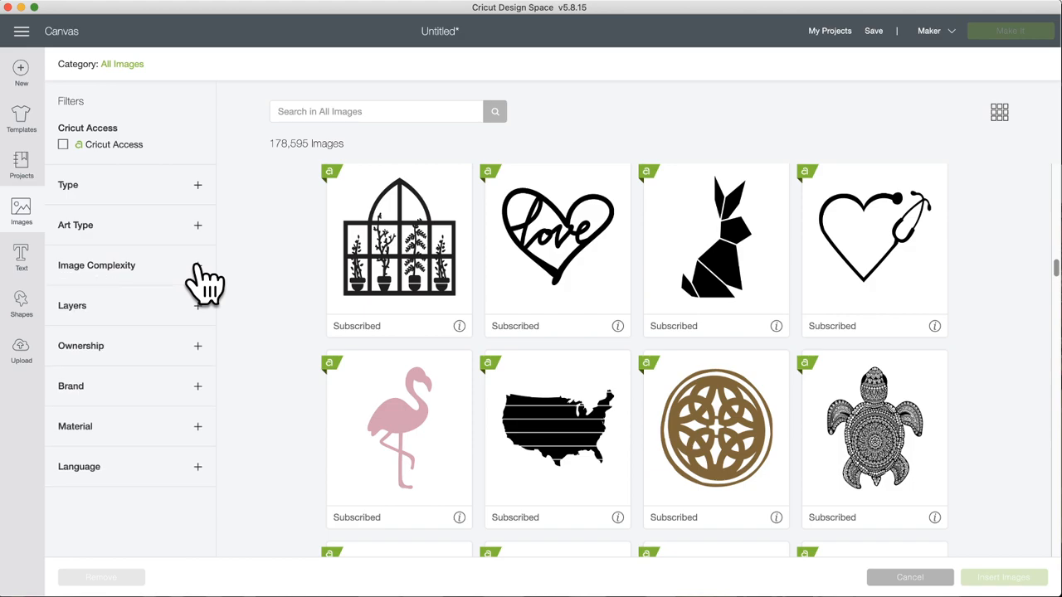
{"action": "left_click", "coordinate": [178, 184]}
{"action": "left_click", "coordinate": [183, 268]}
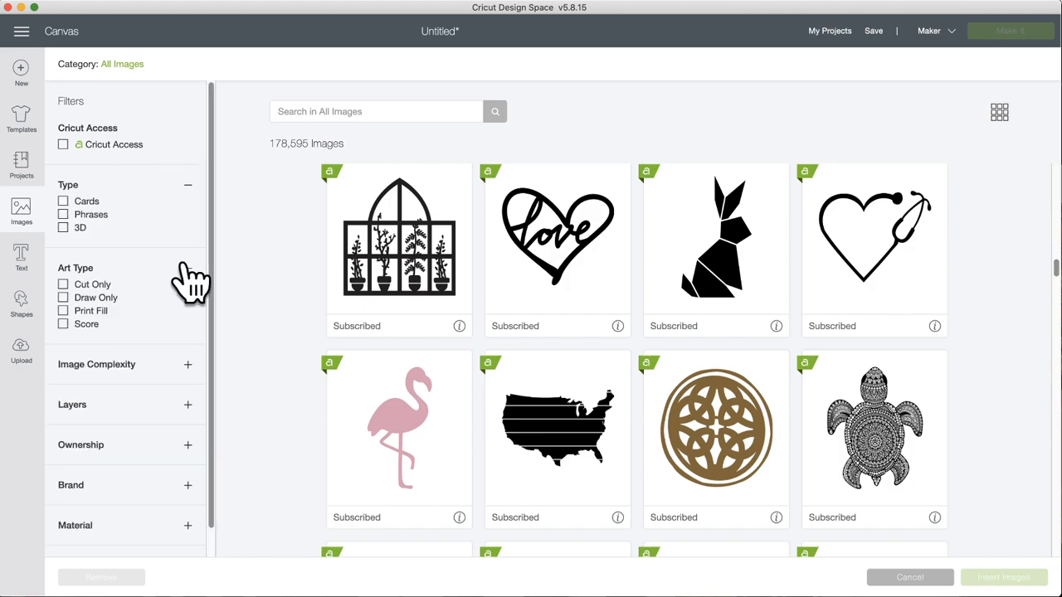
{"action": "left_click", "coordinate": [176, 405]}
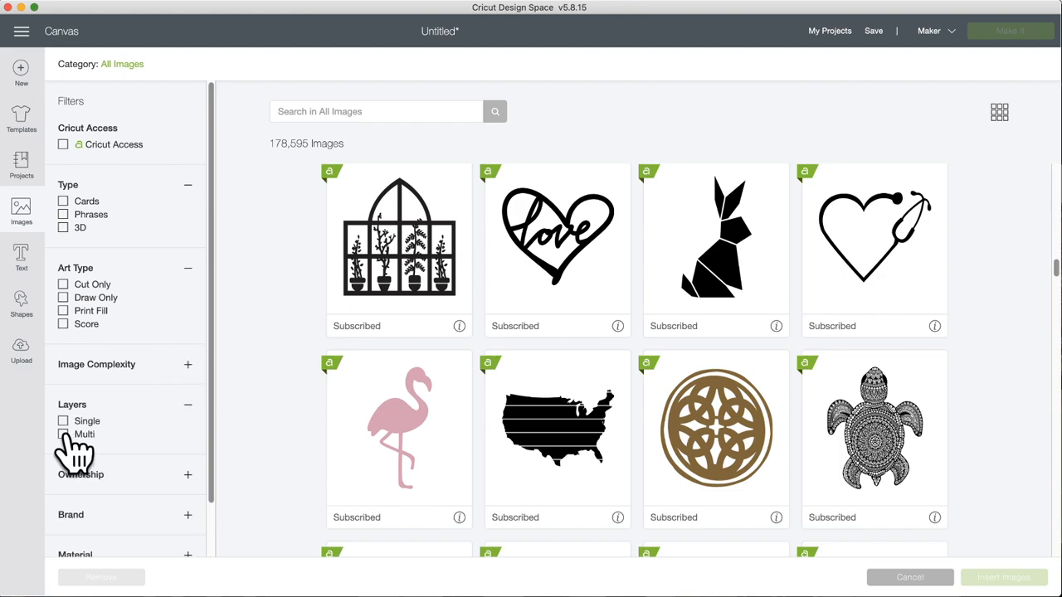
{"action": "left_click", "coordinate": [64, 435]}
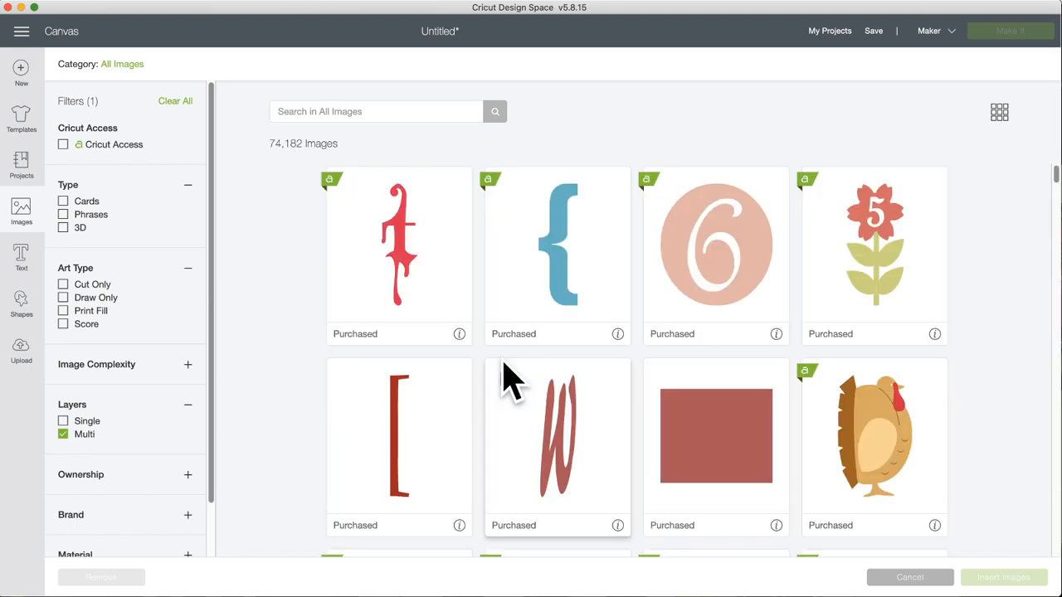
Step: Find the big-eared green Child character among the multi-layer images and insert it onto the canvas
{"action": "scroll", "coordinate": [489, 425], "scroll_direction": "down", "scroll_amount": 5}
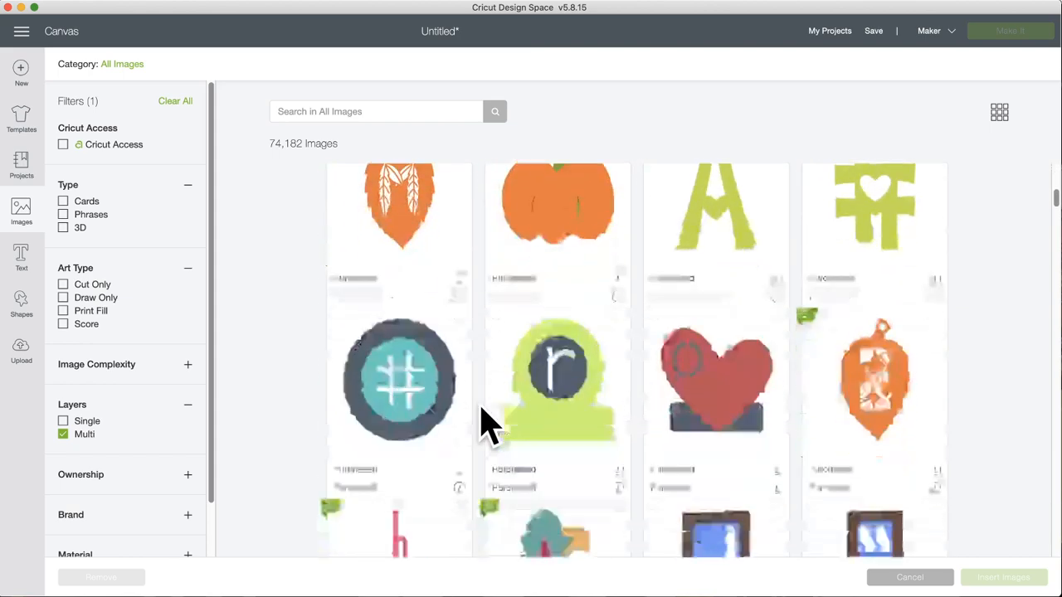
{"action": "scroll", "coordinate": [489, 425], "scroll_direction": "down", "scroll_amount": 10}
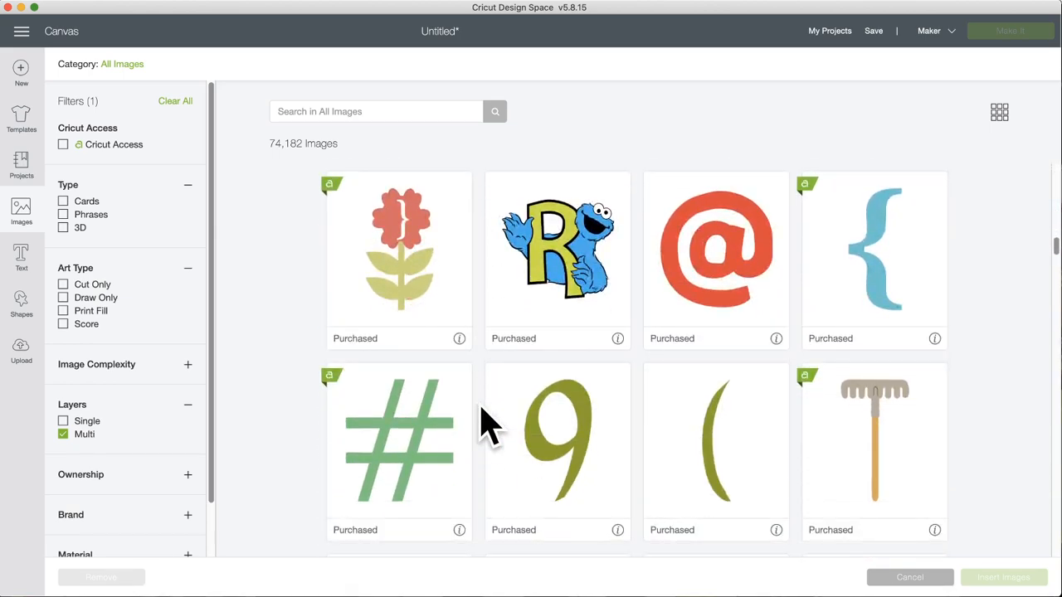
{"action": "scroll", "coordinate": [490, 425], "scroll_direction": "down", "scroll_amount": 1}
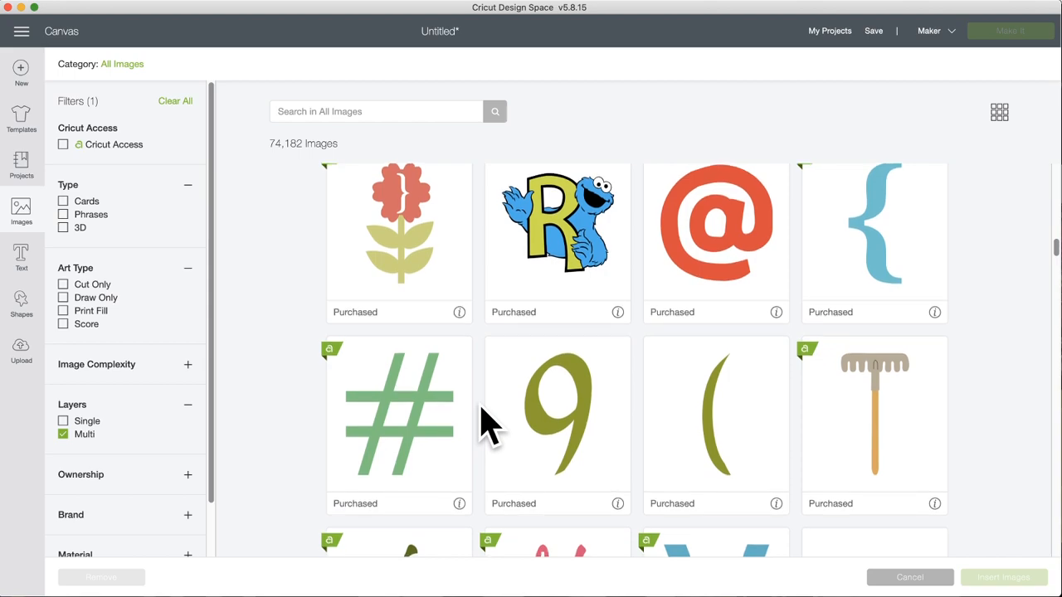
{"action": "scroll", "coordinate": [490, 425], "scroll_direction": "up", "scroll_amount": 2}
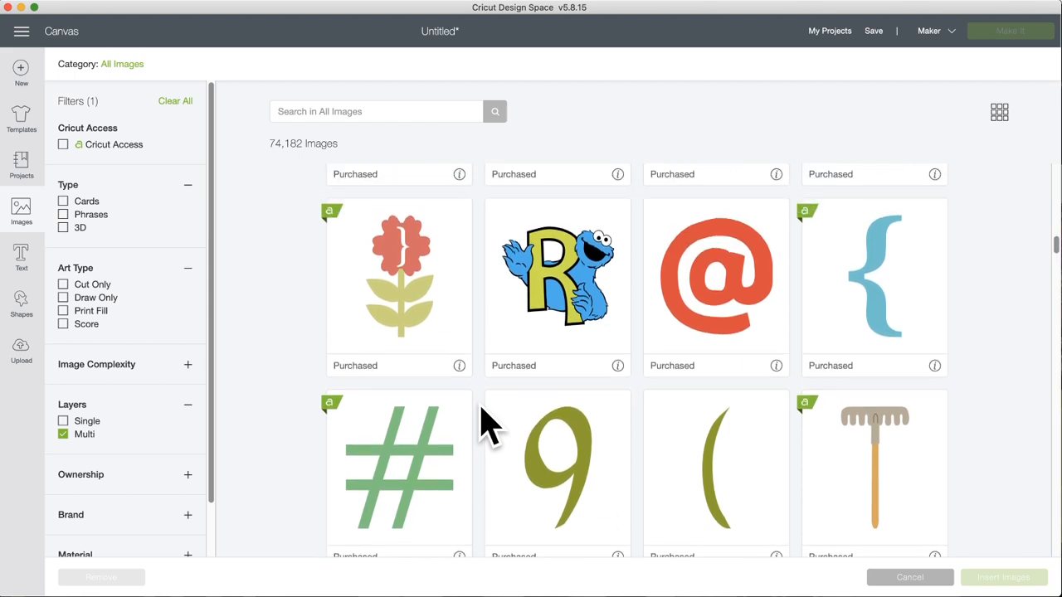
{"action": "scroll", "coordinate": [515, 394], "scroll_direction": "down", "scroll_amount": 5}
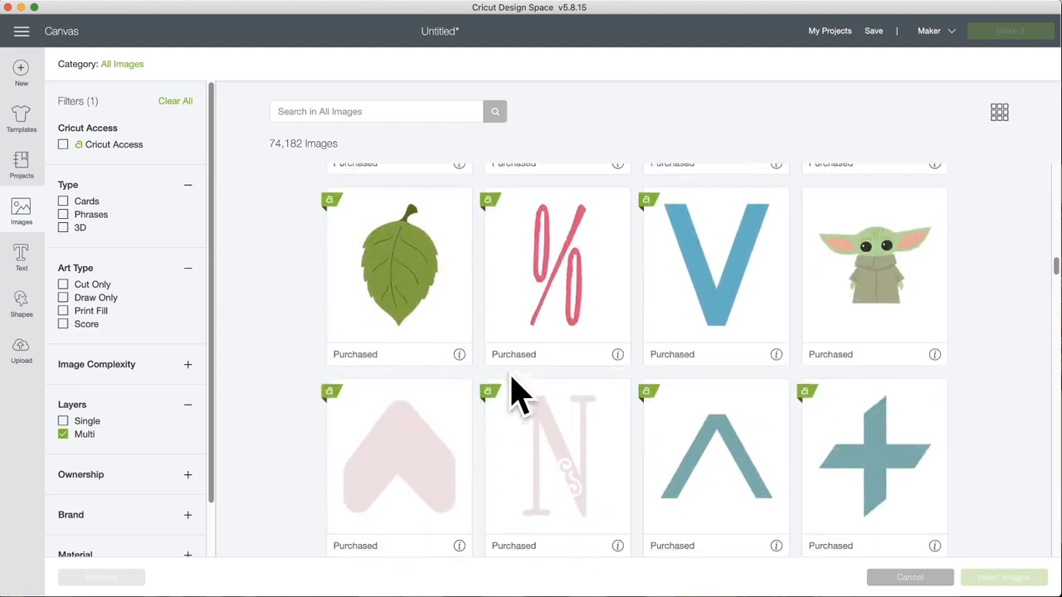
{"action": "scroll", "coordinate": [514, 394], "scroll_direction": "up", "scroll_amount": 1}
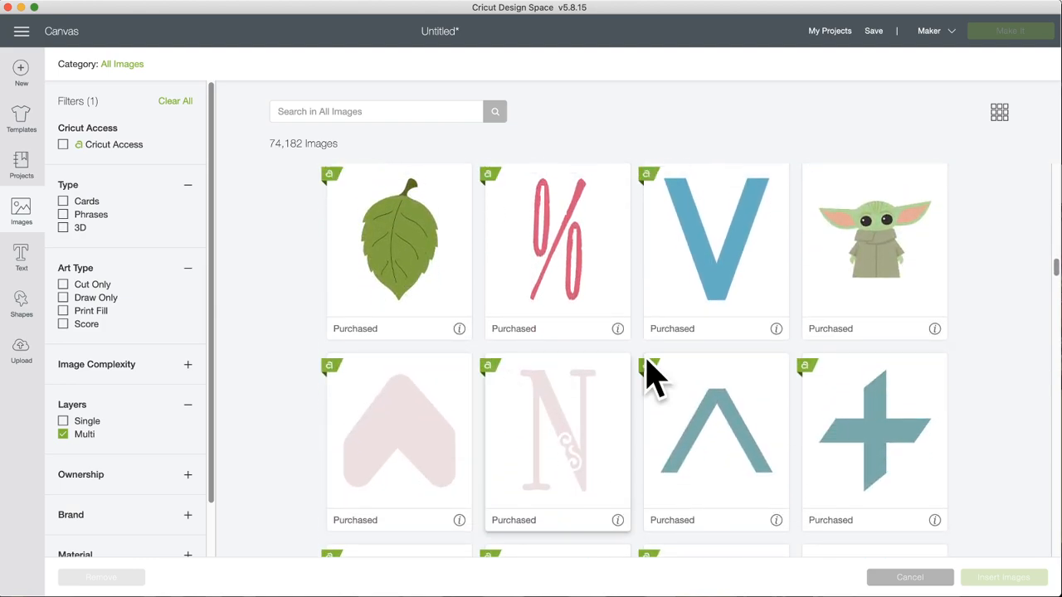
{"action": "left_click", "coordinate": [873, 284]}
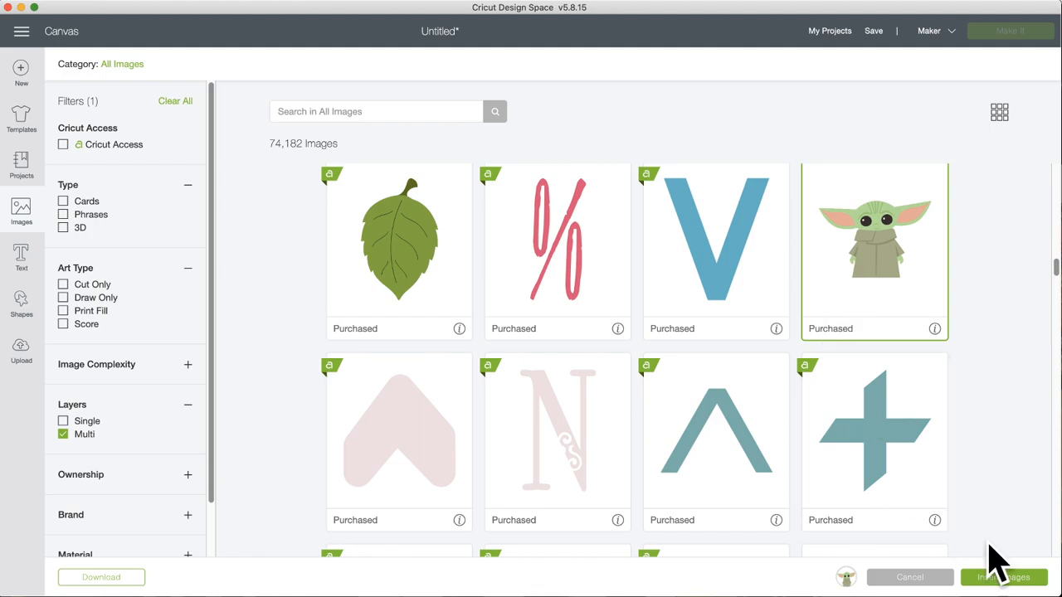
{"action": "left_click", "coordinate": [1005, 577]}
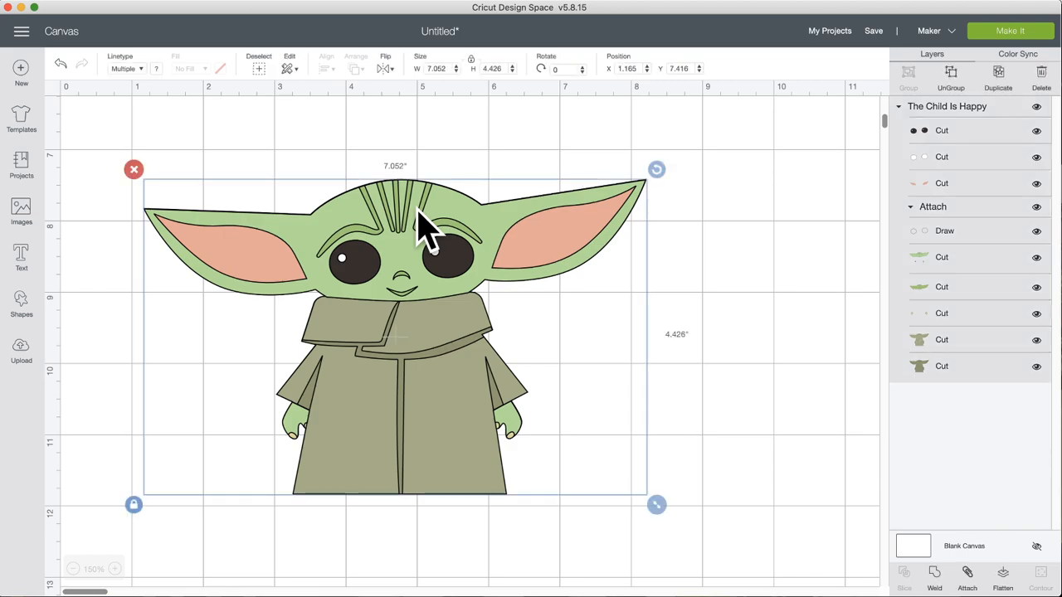
Step: Duplicate the Child character and place the copy beside the original at about X 8.93, Y 7.35
{"action": "left_click", "coordinate": [1000, 79]}
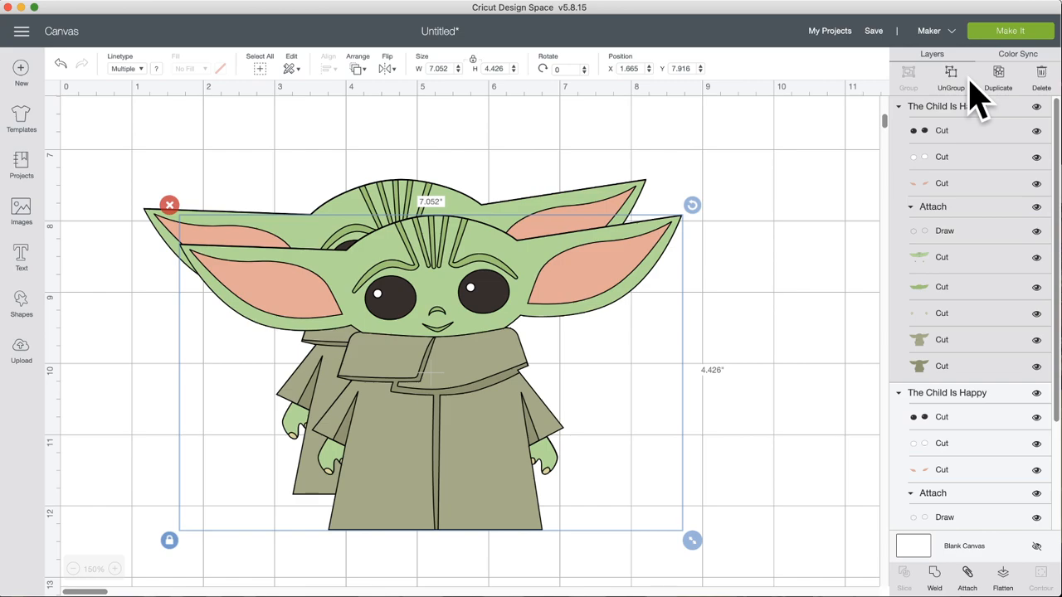
{"action": "left_click_drag", "start_coordinate": [379, 297], "coordinate": [659, 275]}
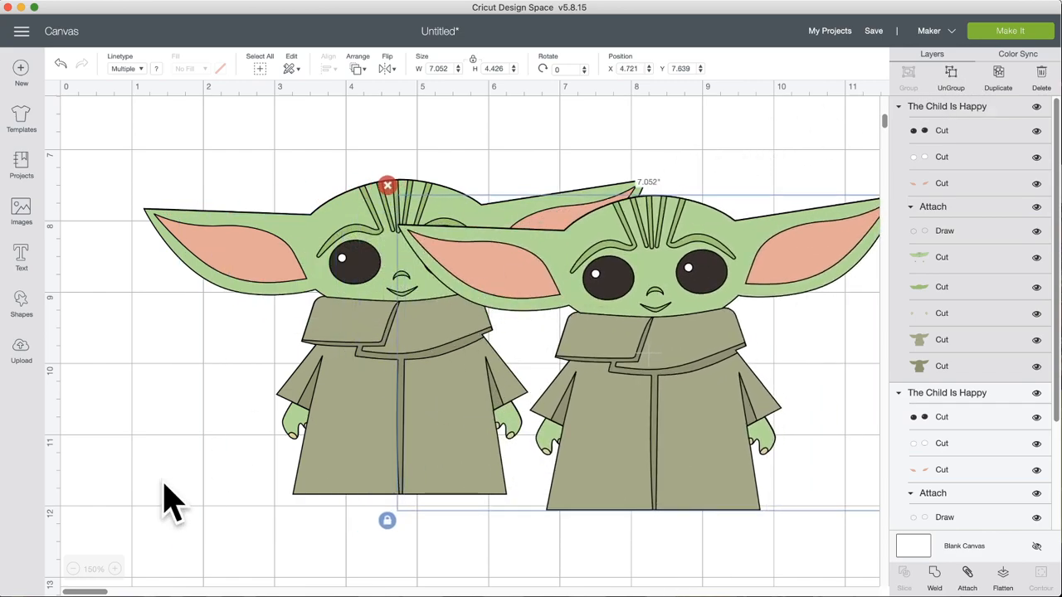
{"action": "left_click", "coordinate": [73, 569]}
{"action": "left_click", "coordinate": [73, 569]}
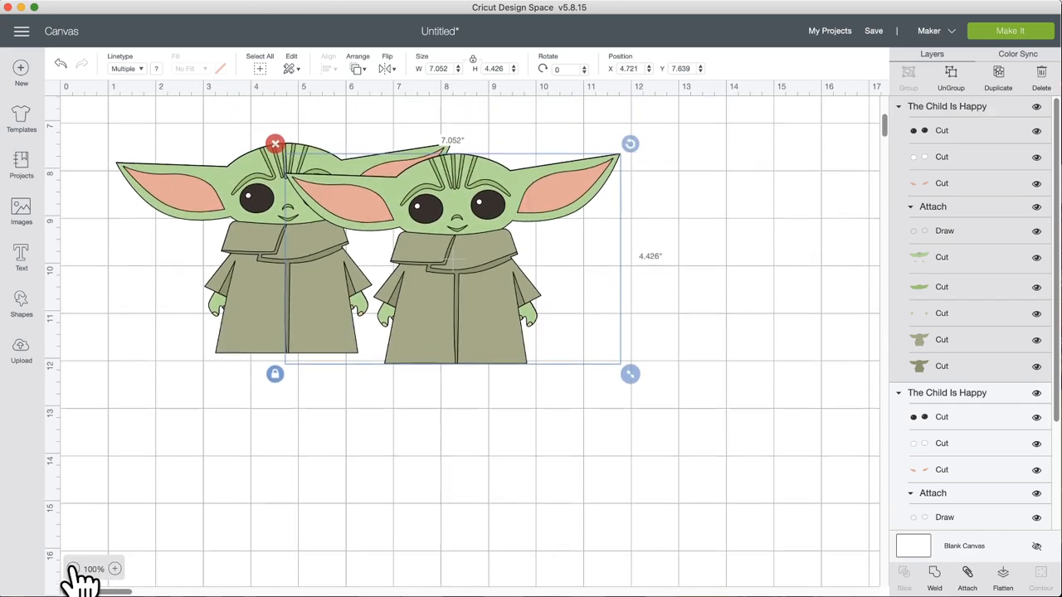
{"action": "left_click_drag", "start_coordinate": [407, 309], "coordinate": [632, 267]}
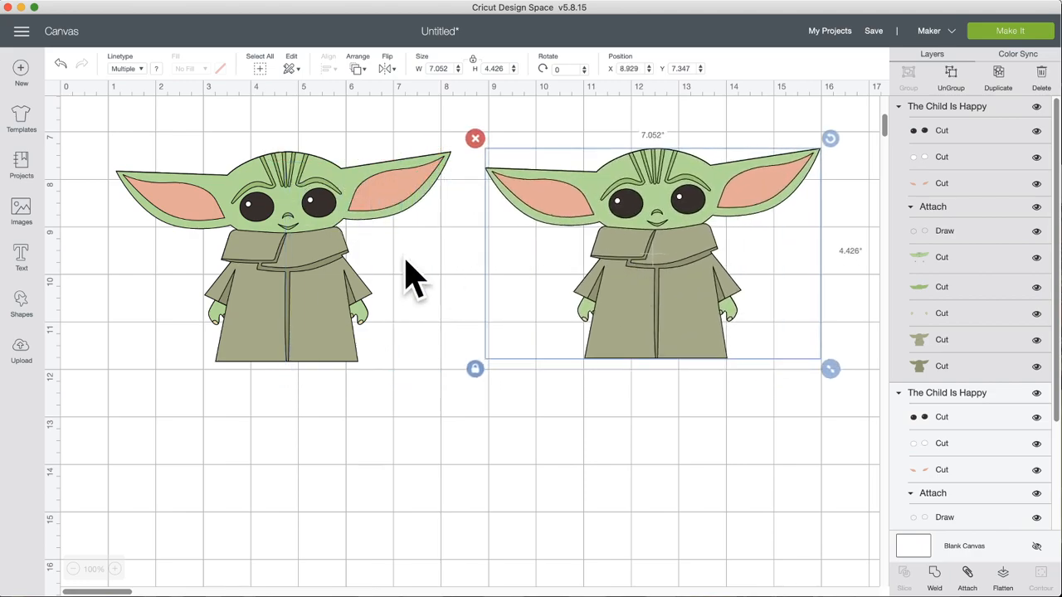
Step: Try attaching all layers of the original Child character, and undo the attachment
{"action": "left_click", "coordinate": [318, 266]}
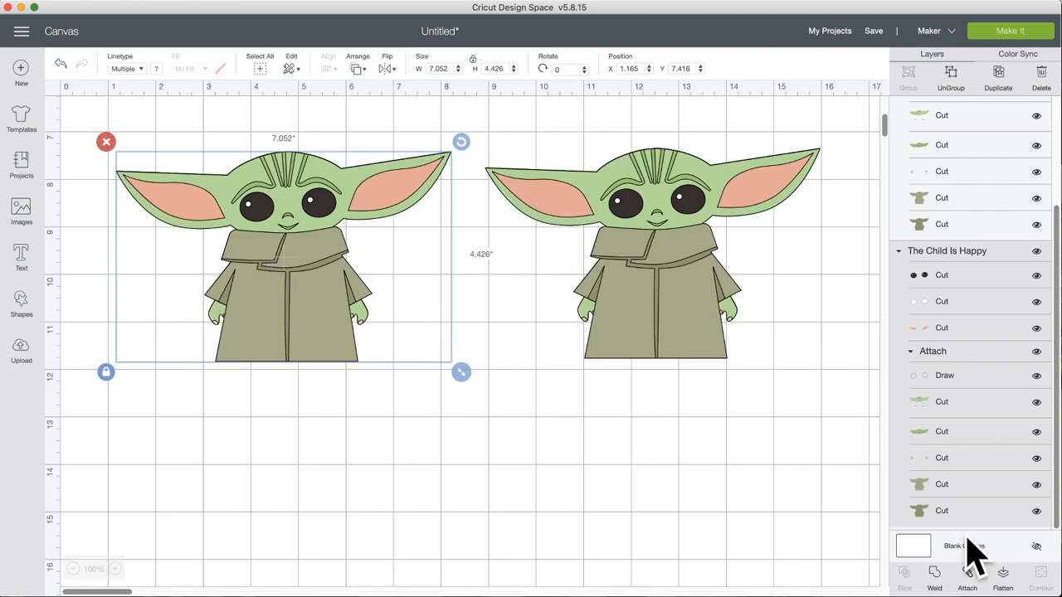
{"action": "left_click", "coordinate": [972, 577]}
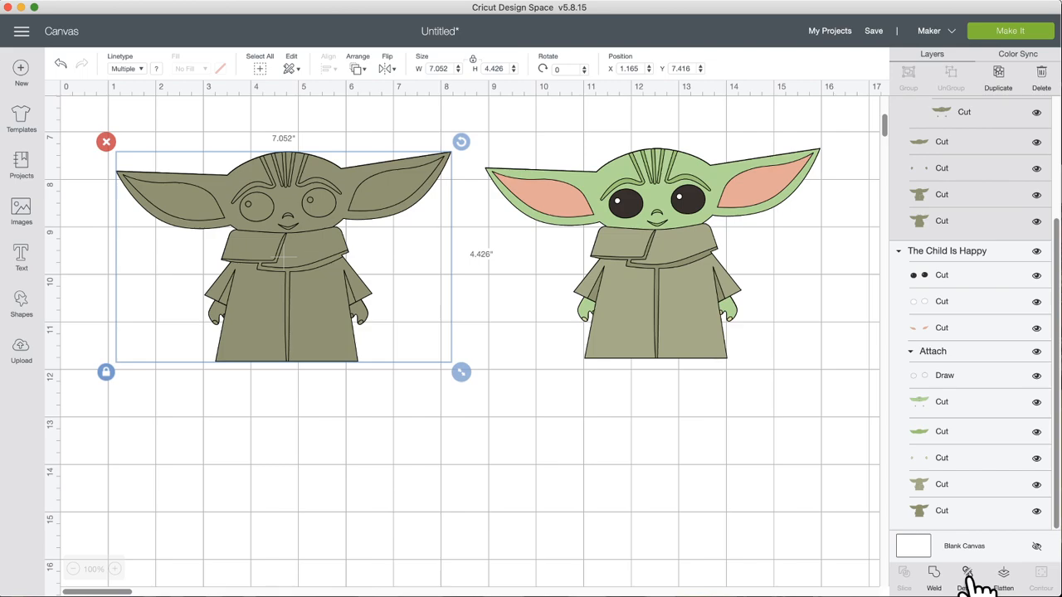
{"action": "left_click", "coordinate": [61, 64]}
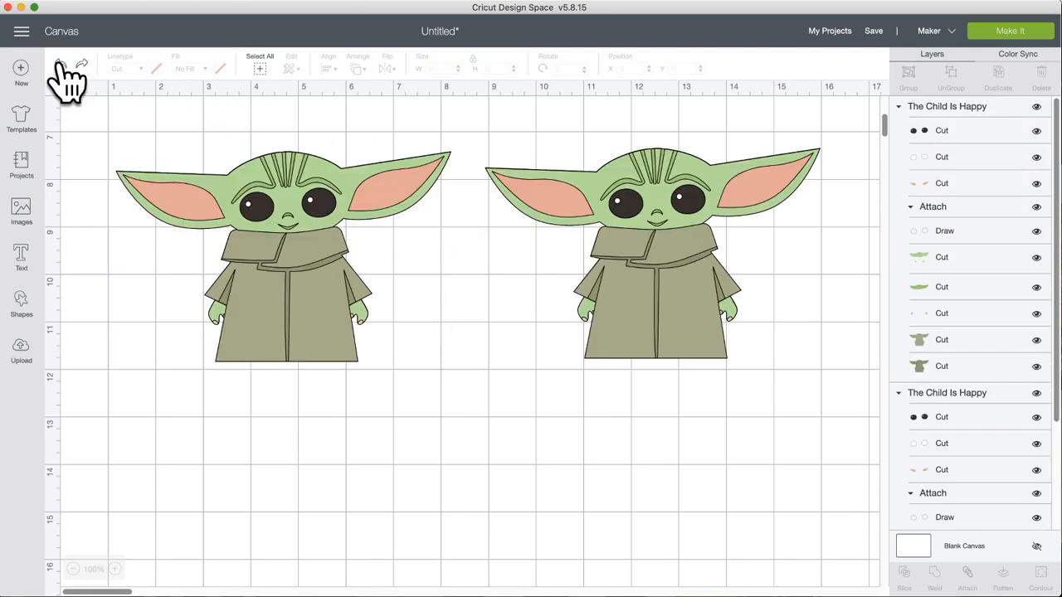
Step: Flatten the original Child character into a single print-and-cut layer
{"action": "left_click", "coordinate": [284, 226]}
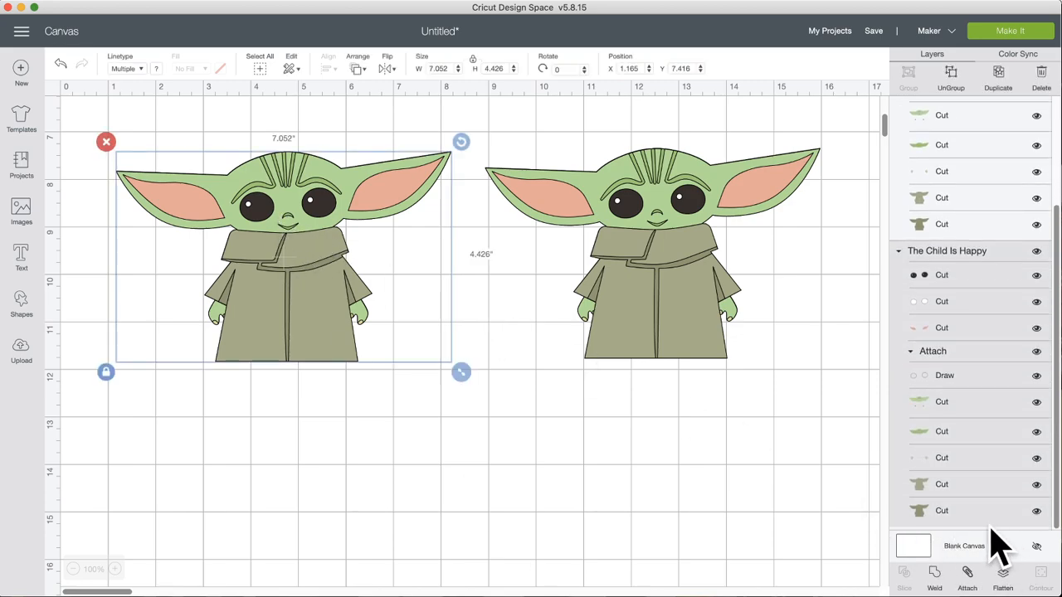
{"action": "left_click", "coordinate": [1002, 574]}
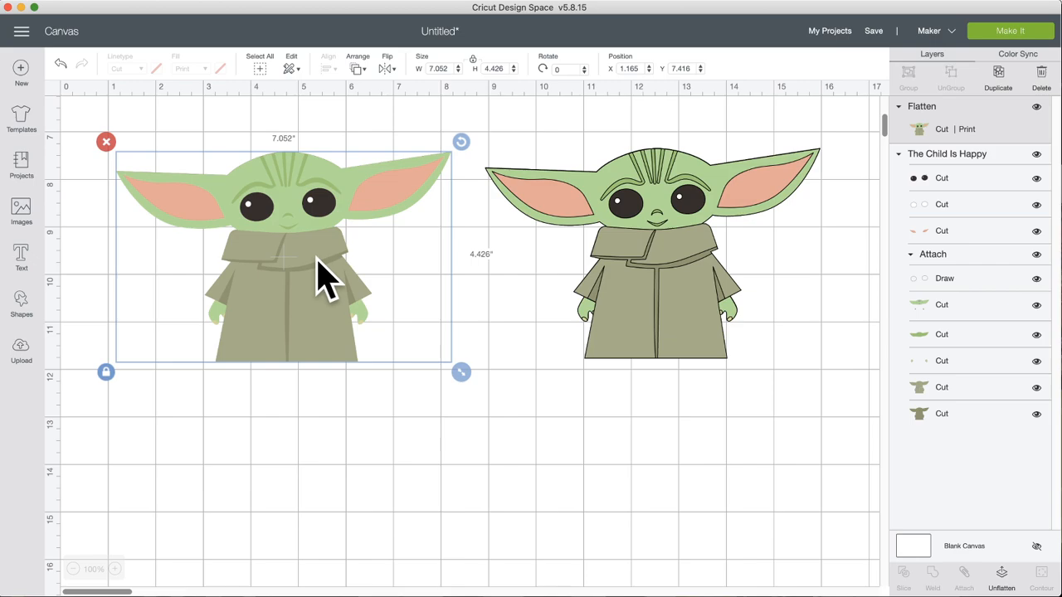
{"action": "scroll", "coordinate": [320, 277], "scroll_direction": "down", "scroll_amount": 2}
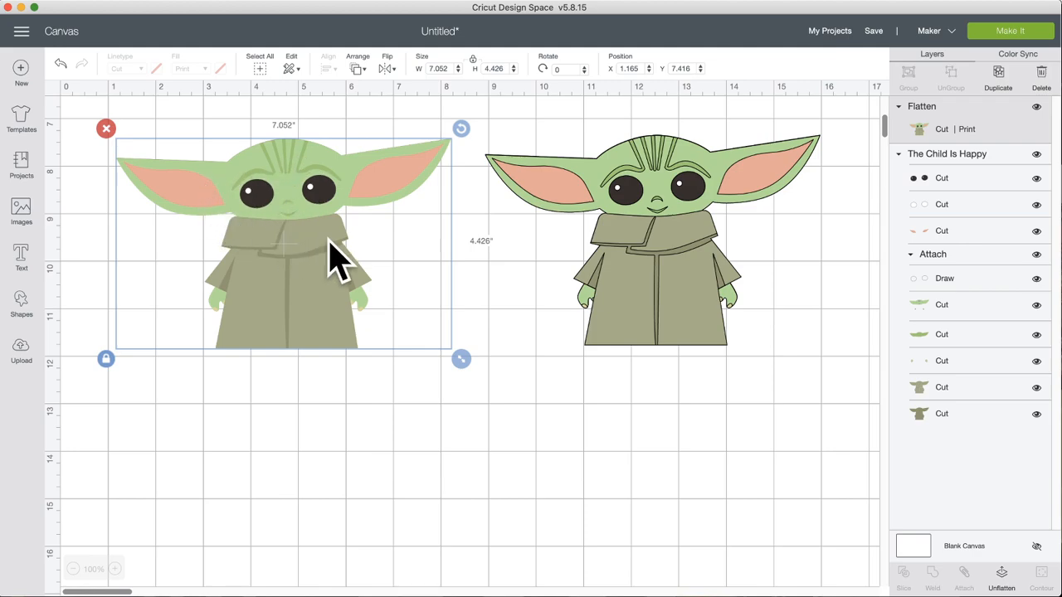
Step: Change the linetype of all layers in the duplicate Child character to Draw
{"action": "left_click", "coordinate": [674, 206]}
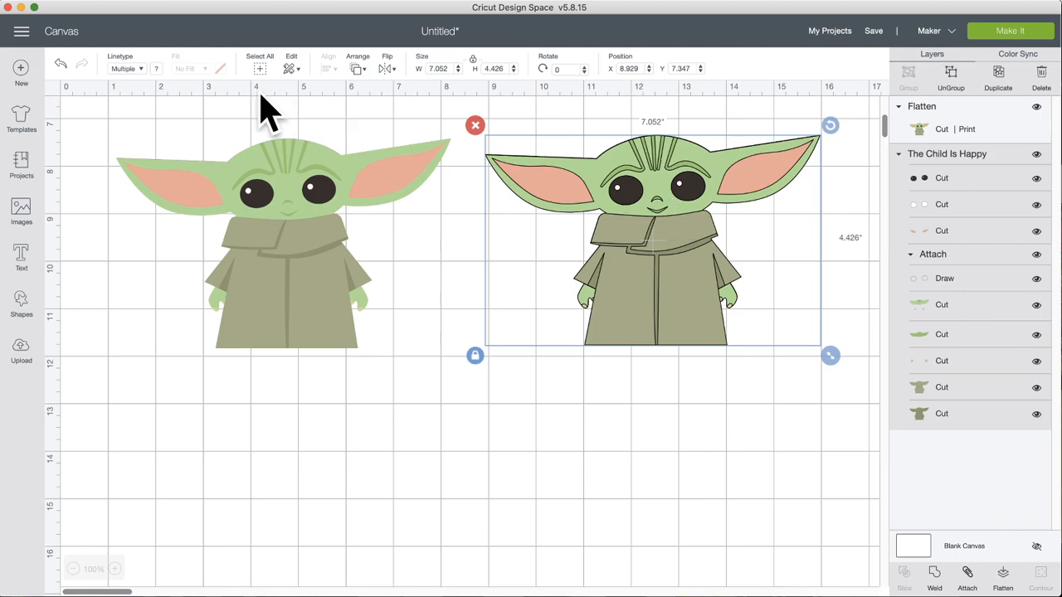
{"action": "left_click", "coordinate": [139, 70]}
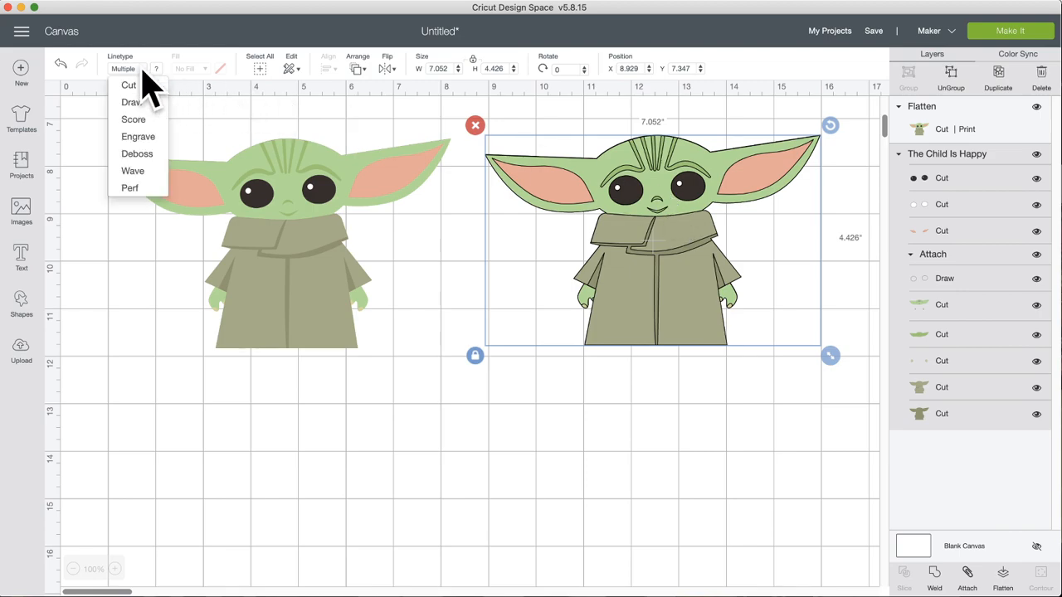
{"action": "left_click", "coordinate": [134, 103]}
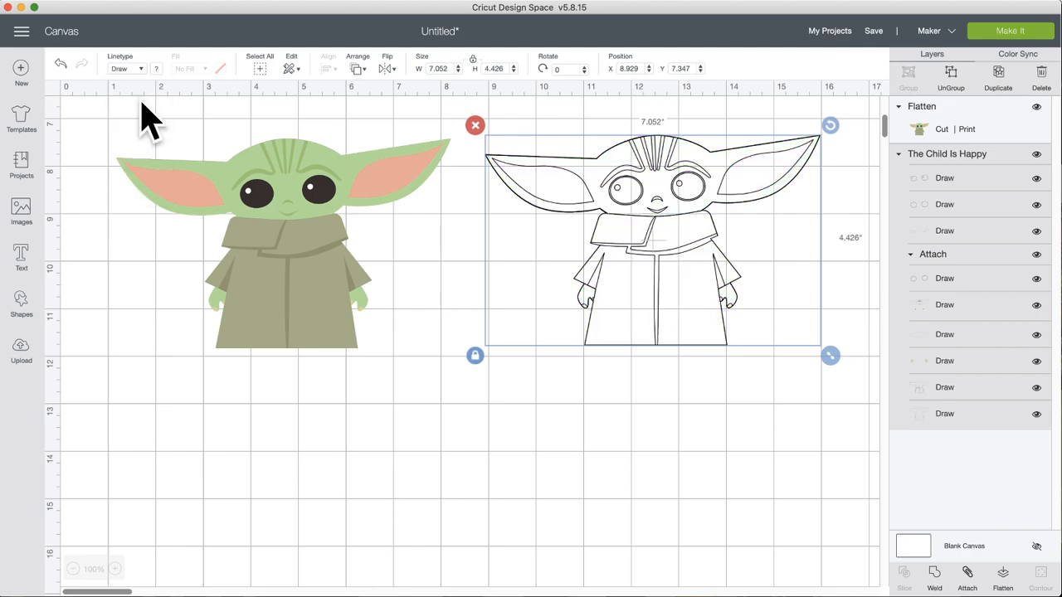
Step: Send the drawn outline character to the front and lay it over the flattened one at about X 1.14, Y 7.43
{"action": "left_click_drag", "start_coordinate": [669, 209], "coordinate": [417, 209]}
{"action": "right_click", "coordinate": [435, 213]}
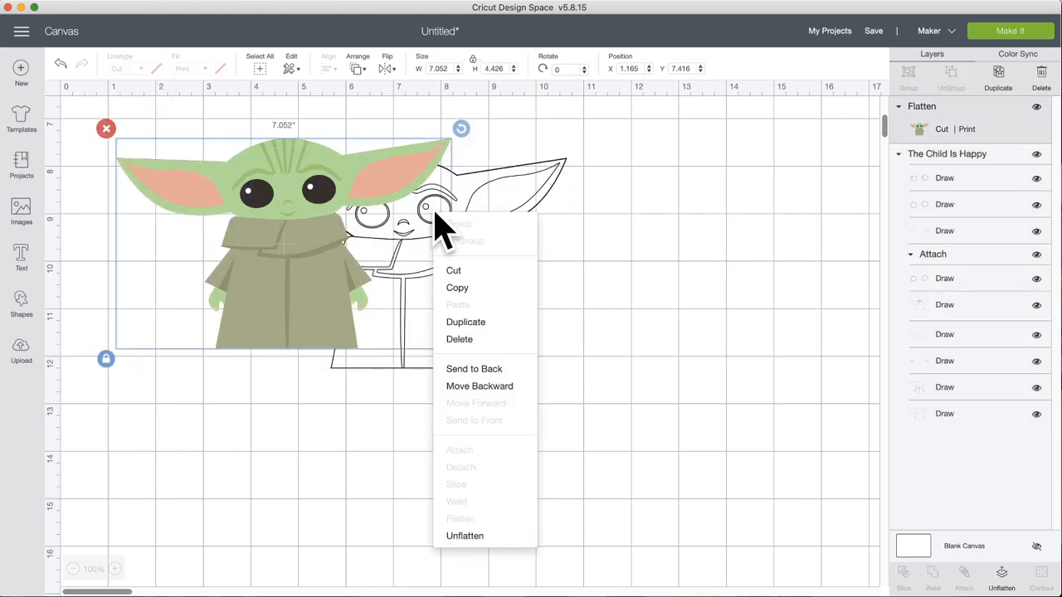
{"action": "left_click", "coordinate": [505, 190]}
{"action": "right_click", "coordinate": [502, 178]}
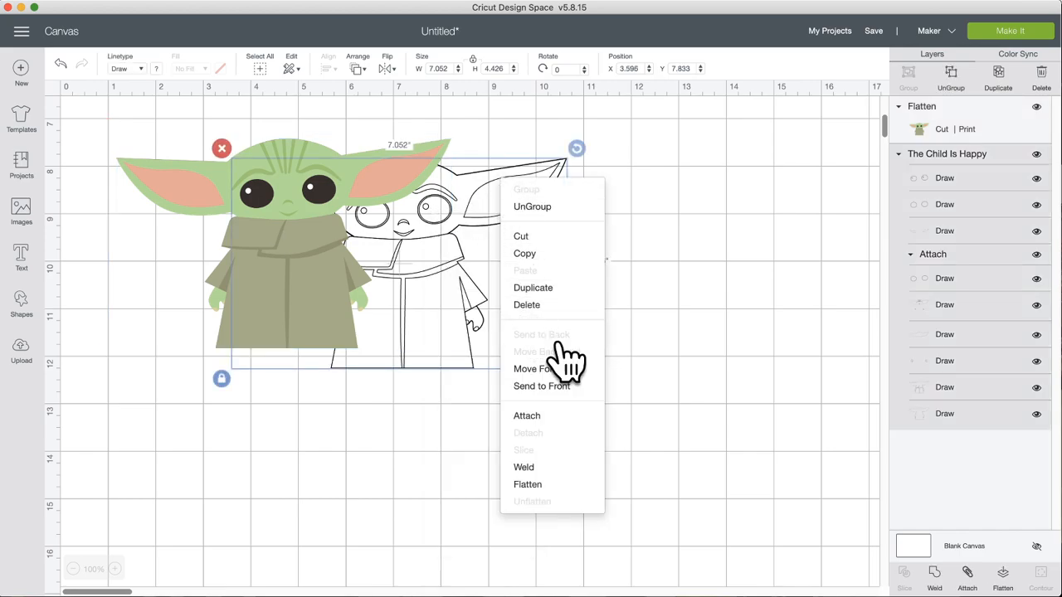
{"action": "left_click", "coordinate": [564, 386]}
{"action": "left_click_drag", "start_coordinate": [398, 241], "coordinate": [286, 220]}
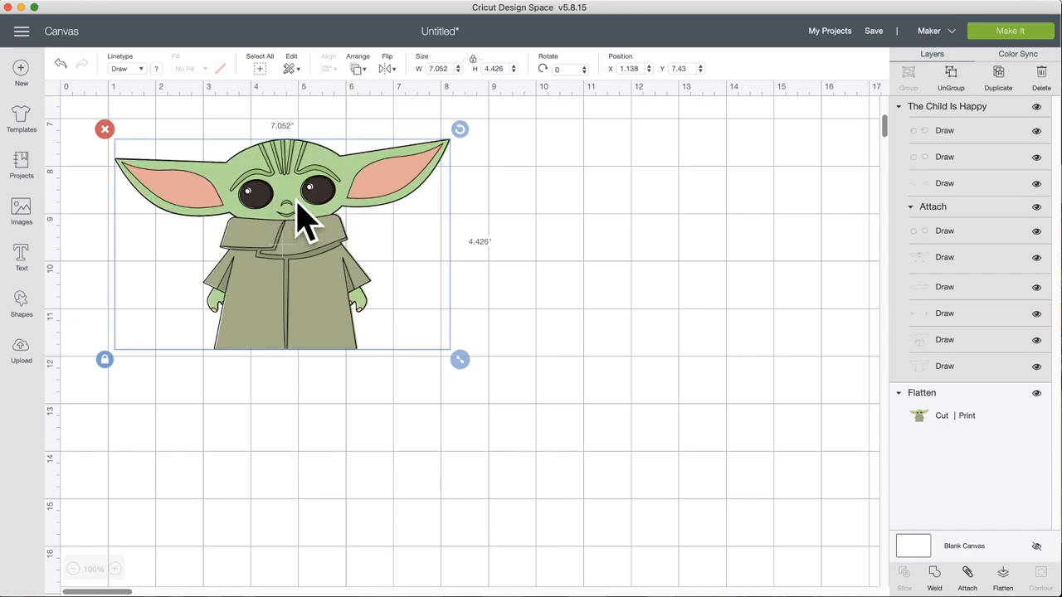
Step: Select the drawn outline together with the flattened character and align them with Center
{"action": "left_click", "coordinate": [550, 187]}
{"action": "left_click_drag", "start_coordinate": [585, 172], "coordinate": [141, 190]}
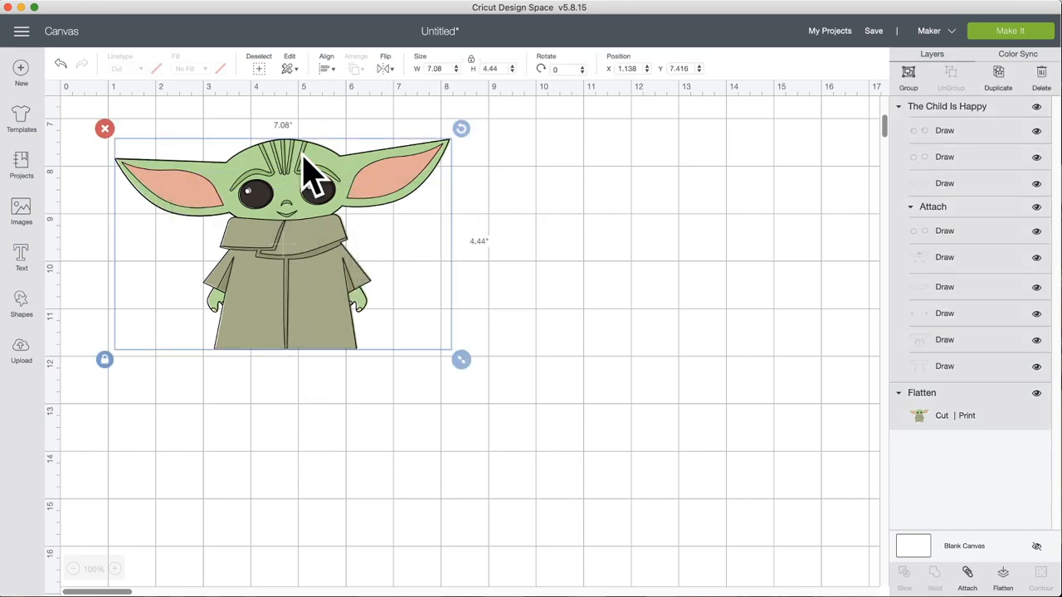
{"action": "left_click", "coordinate": [328, 70]}
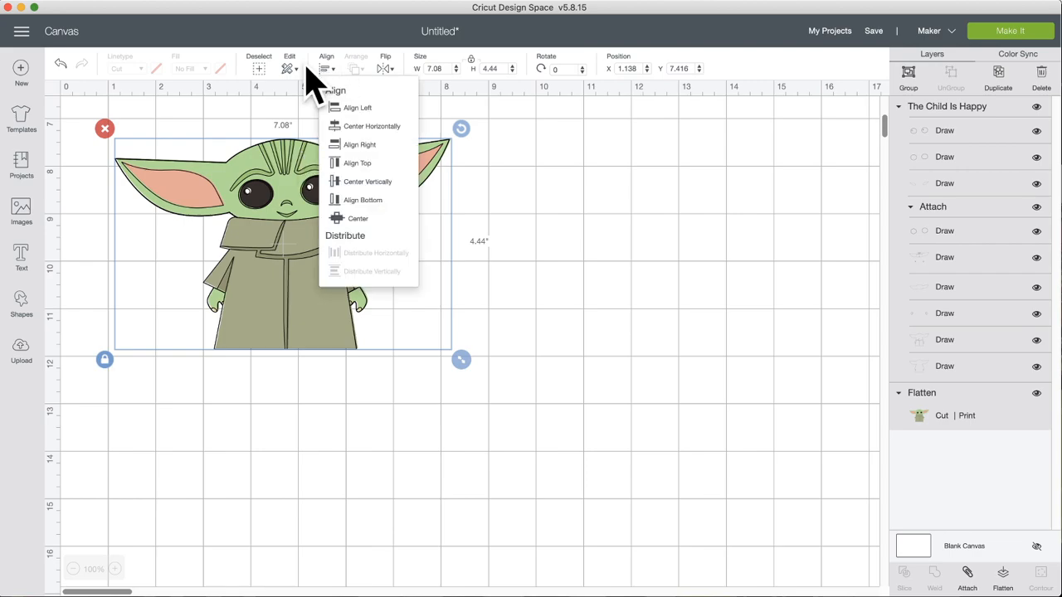
{"action": "left_click", "coordinate": [380, 230]}
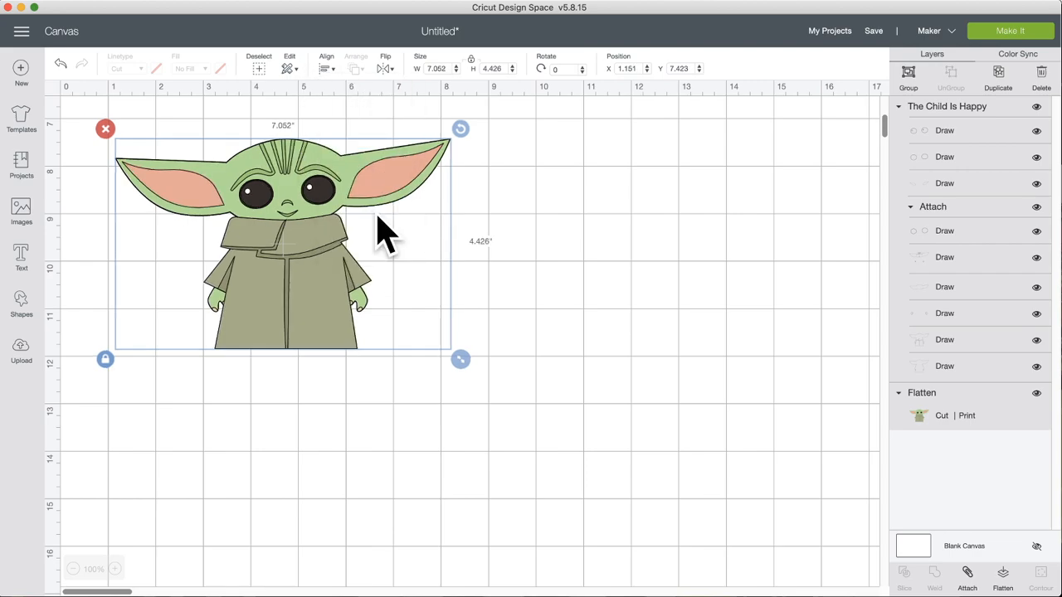
Step: Select the aligned outline and flattened character together and attach them
{"action": "left_click", "coordinate": [539, 232]}
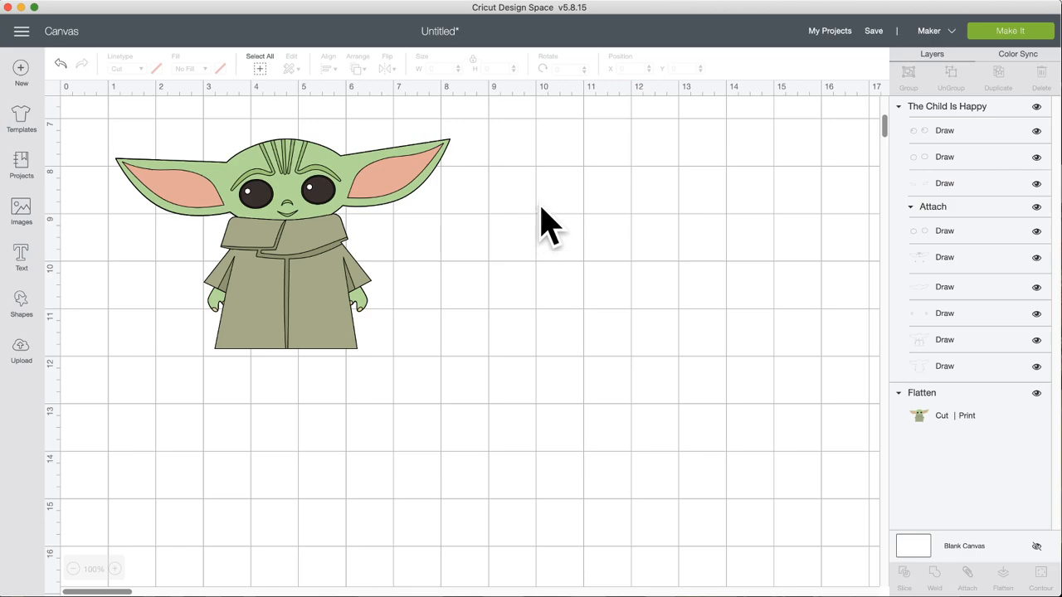
{"action": "left_click_drag", "start_coordinate": [543, 196], "coordinate": [249, 194]}
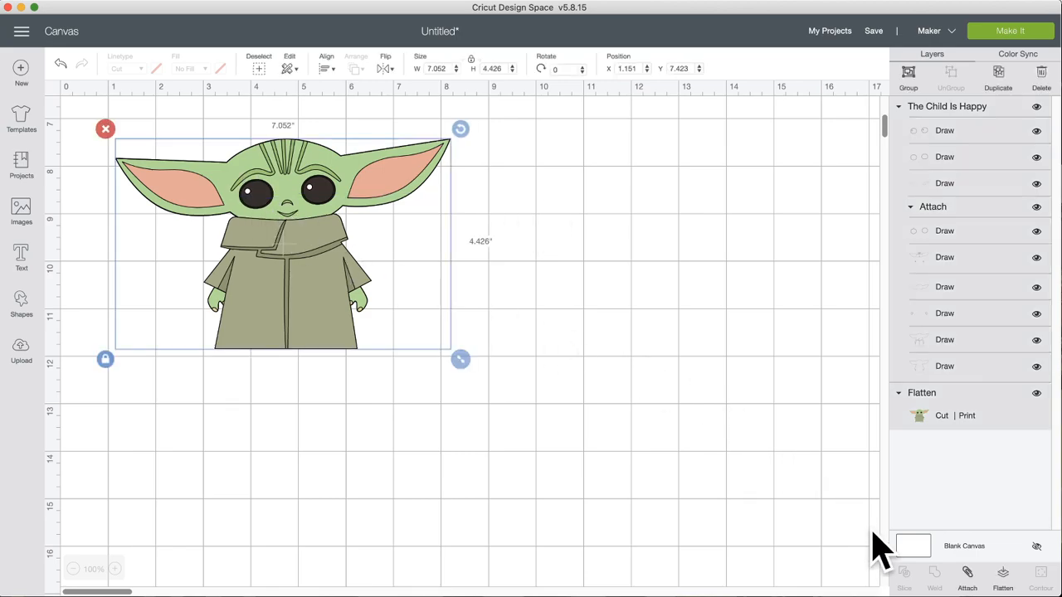
{"action": "left_click", "coordinate": [967, 575]}
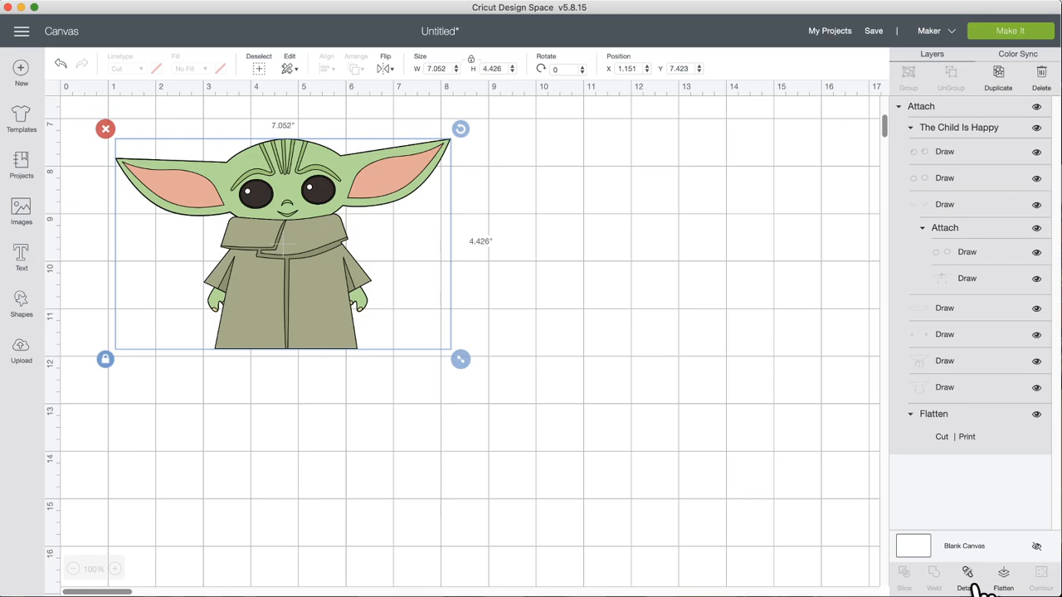
Step: Send the attached design to mat preparation and continue to the print, draw and cut setup
{"action": "left_click", "coordinate": [1003, 52]}
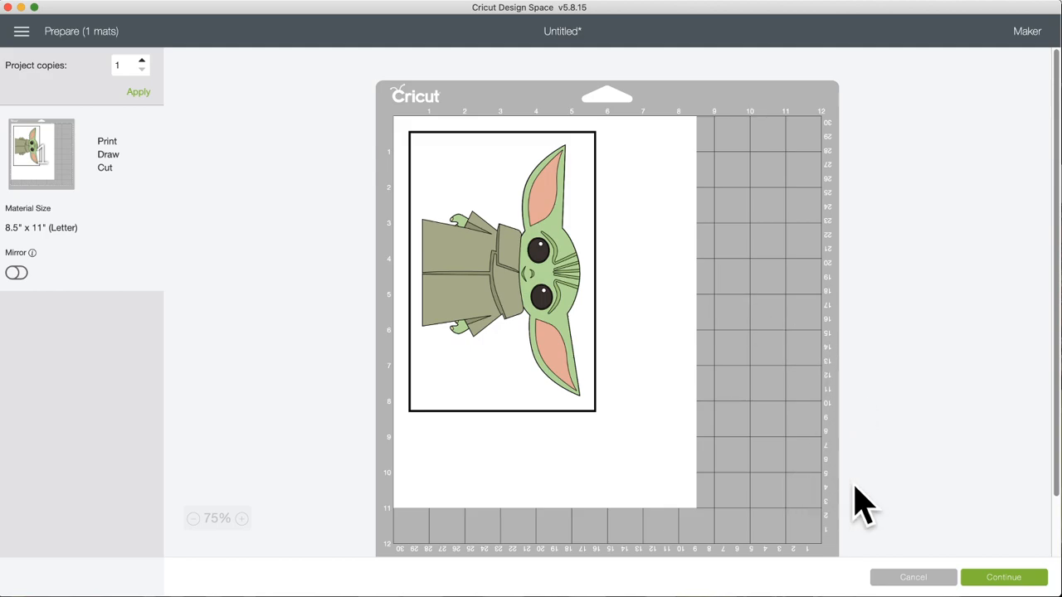
{"action": "left_click", "coordinate": [1001, 578]}
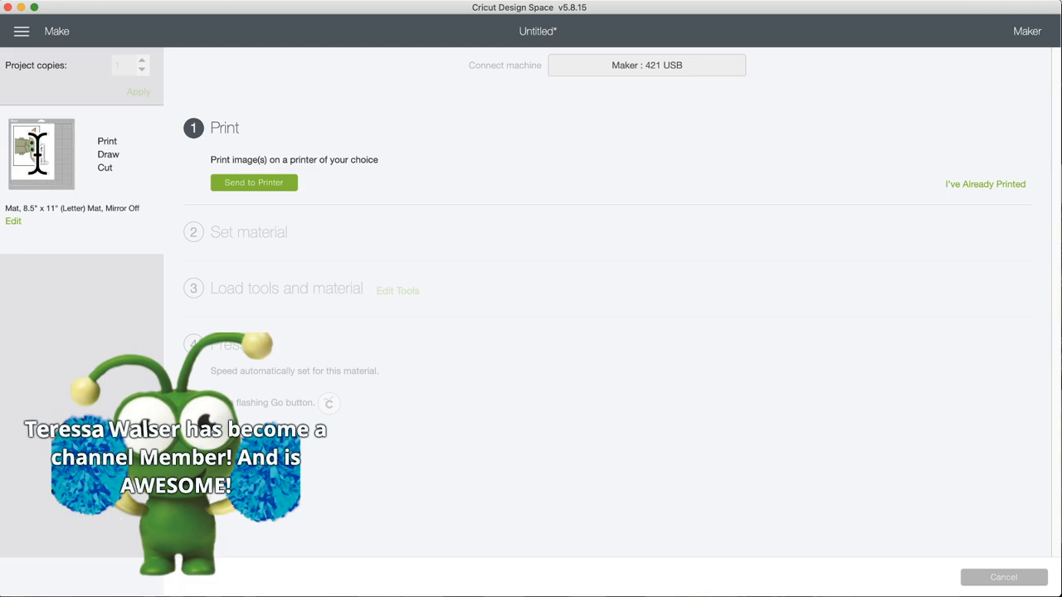
Step: Cancel the cut, return to the canvas, and move the Baby Yoda design up to about X 1.165, Y 1.465
{"action": "mouse_move", "coordinate": [37, 152]}
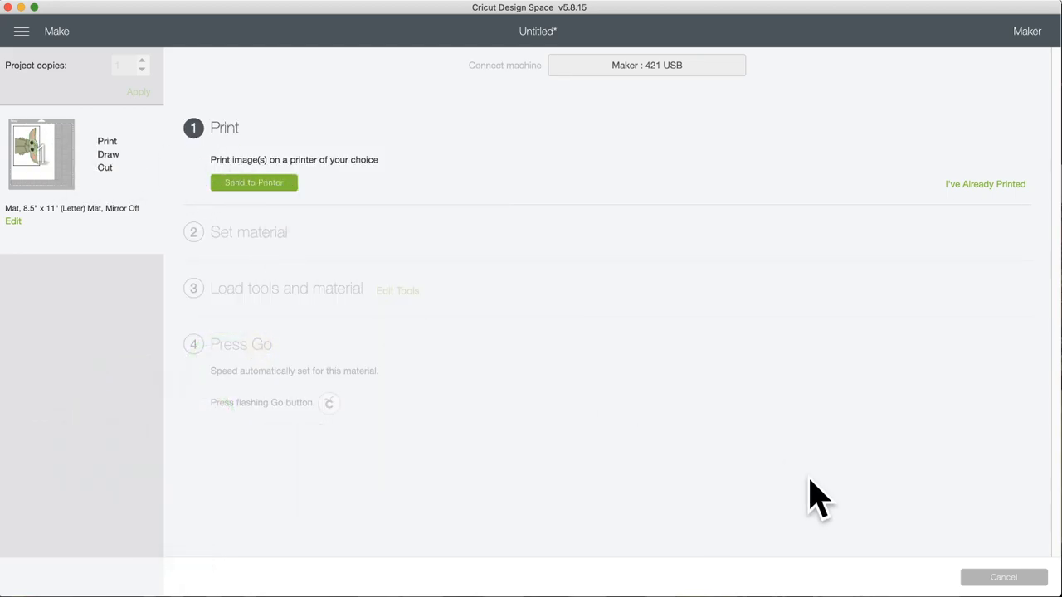
{"action": "left_click", "coordinate": [1003, 579]}
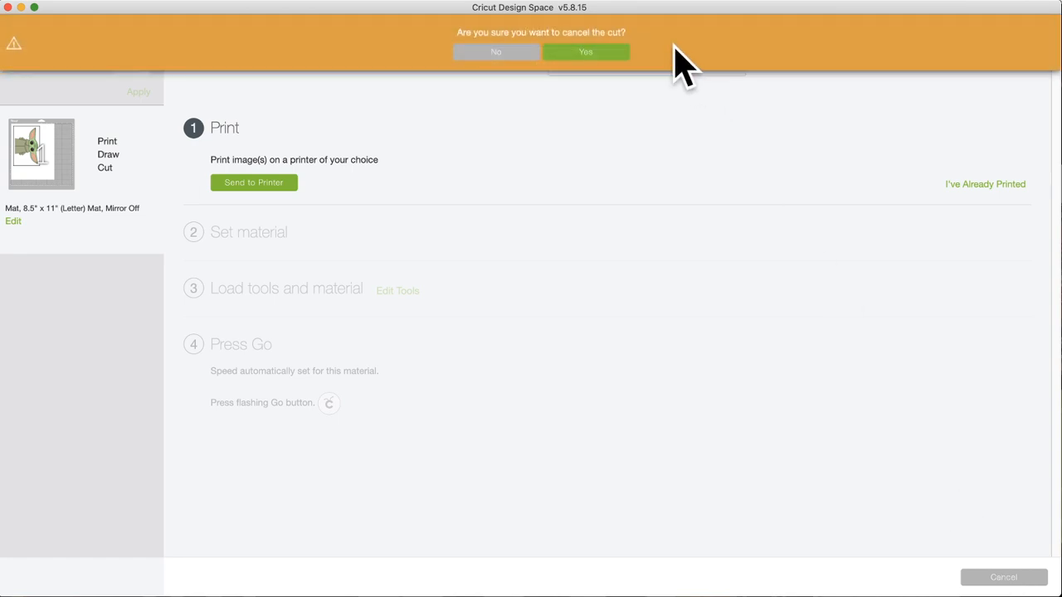
{"action": "left_click", "coordinate": [609, 55]}
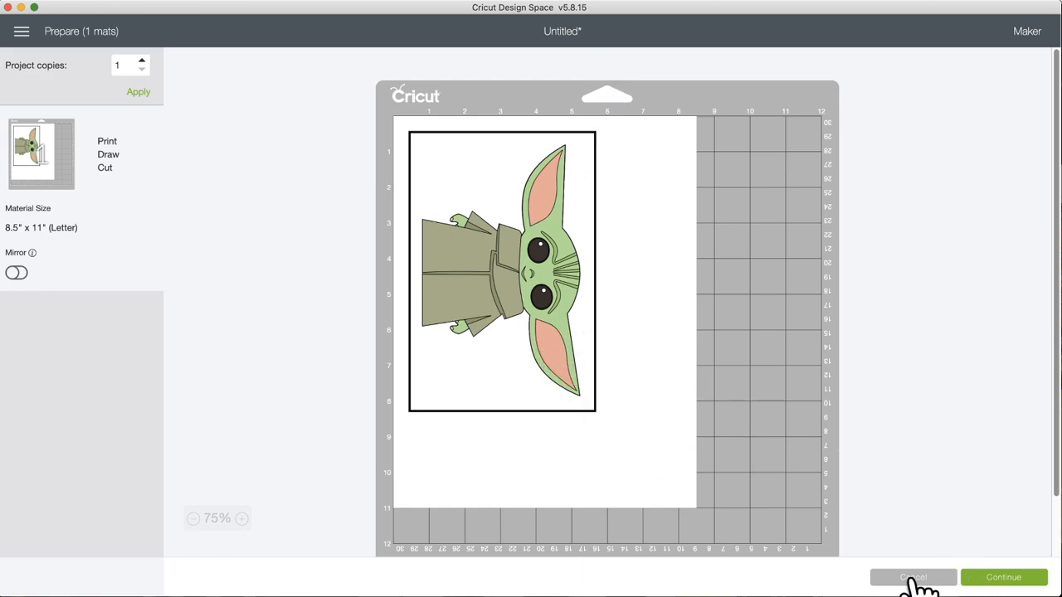
{"action": "left_click", "coordinate": [913, 578]}
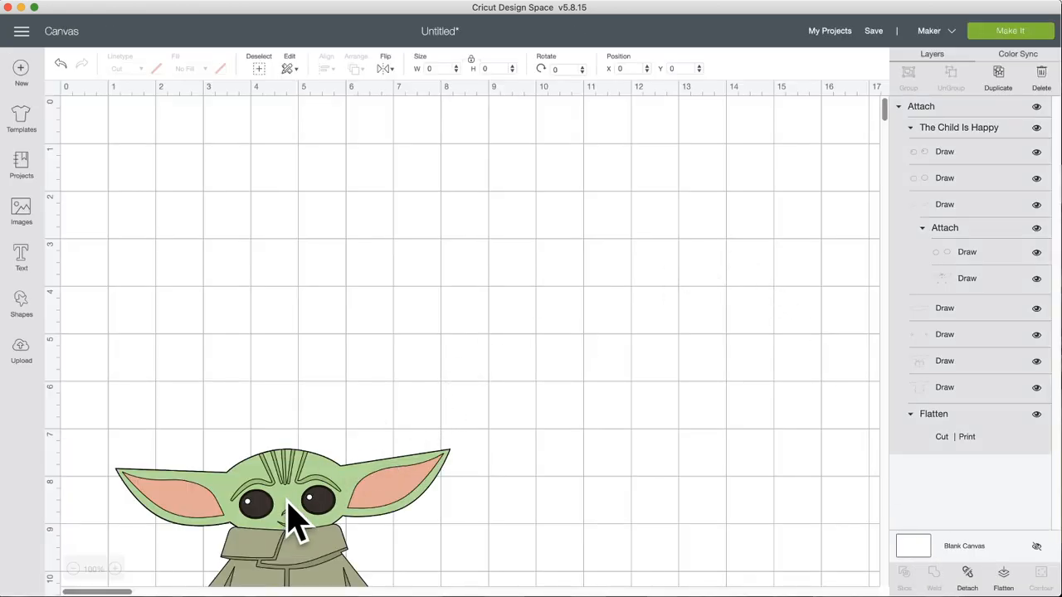
{"action": "left_click_drag", "start_coordinate": [292, 518], "coordinate": [307, 218]}
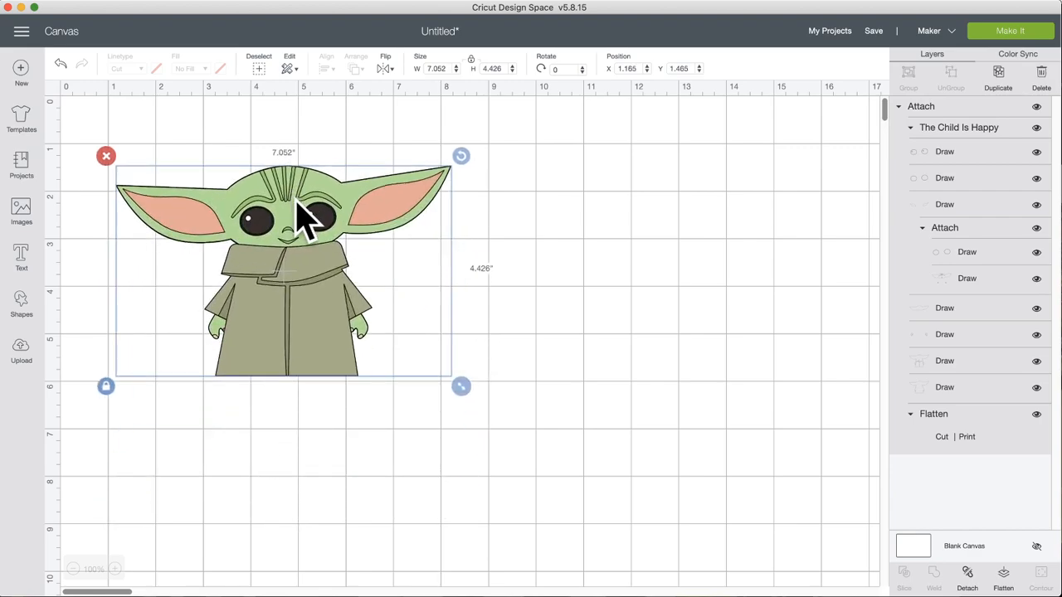
Step: Detach the design, move the outline drawing to about X 11.763, Y 2.034, and shift the printed image down slightly
{"action": "left_click", "coordinate": [969, 570]}
{"action": "mouse_move", "coordinate": [396, 266]}
{"action": "left_mouse_down"}
{"action": "mouse_move", "coordinate": [628, 244]}
{"action": "mouse_move", "coordinate": [879, 249]}
{"action": "left_mouse_up"}
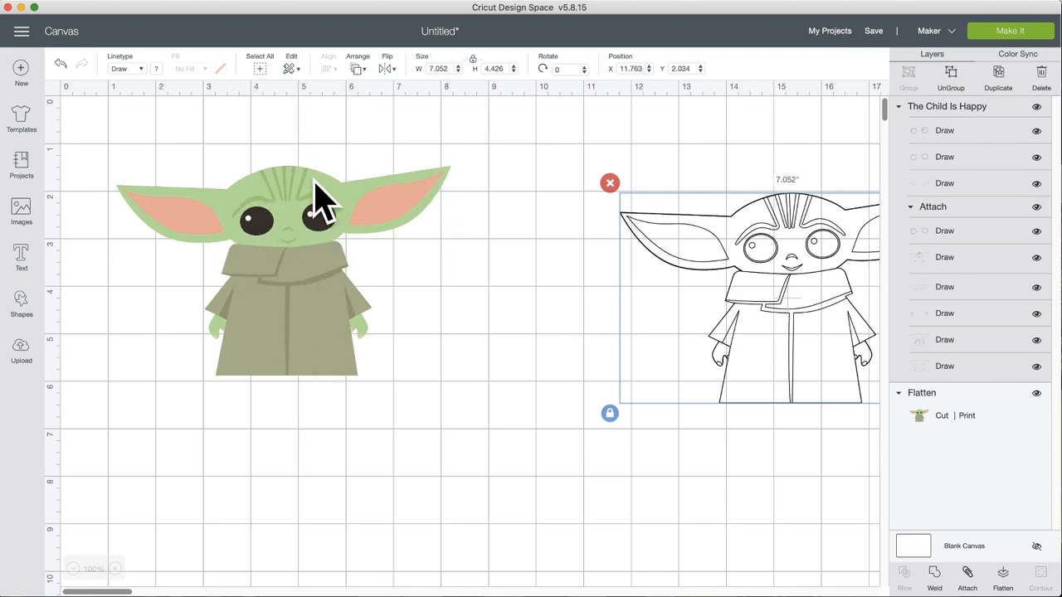
{"action": "left_click_drag", "start_coordinate": [279, 226], "coordinate": [286, 224]}
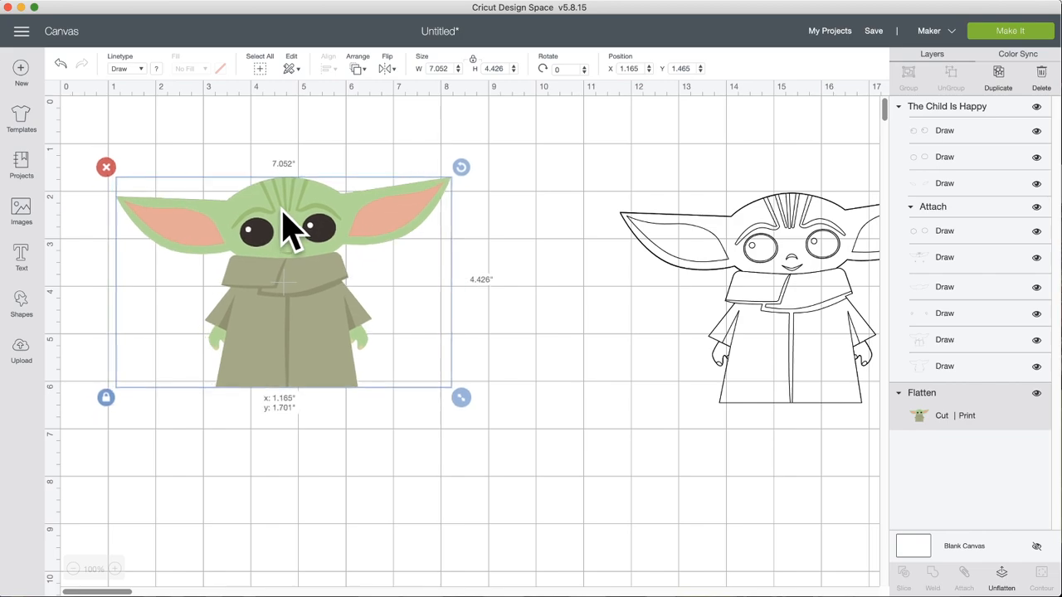
Step: Place the outline drawing back over the printed image, center-align all the layers, and attach them
{"action": "left_click_drag", "start_coordinate": [788, 217], "coordinate": [285, 199]}
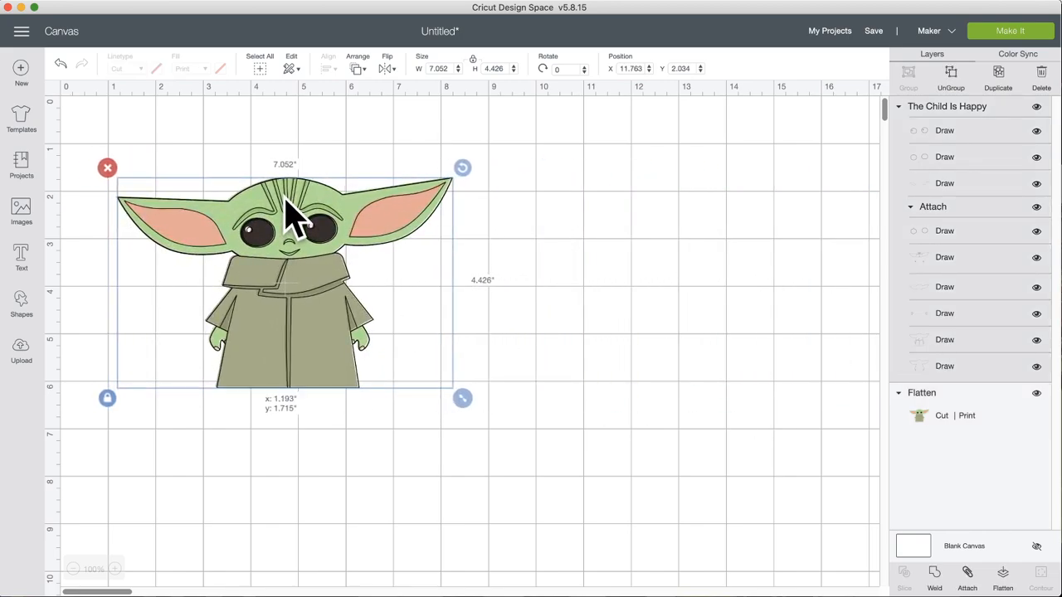
{"action": "left_click", "coordinate": [512, 199]}
{"action": "key", "text": "super+a"}
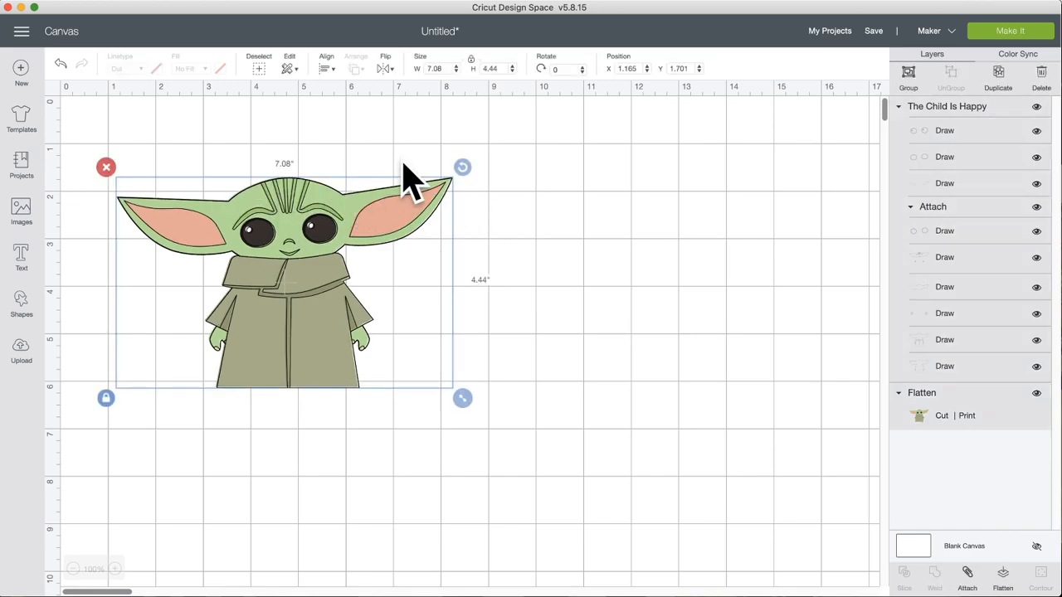
{"action": "left_click", "coordinate": [327, 70]}
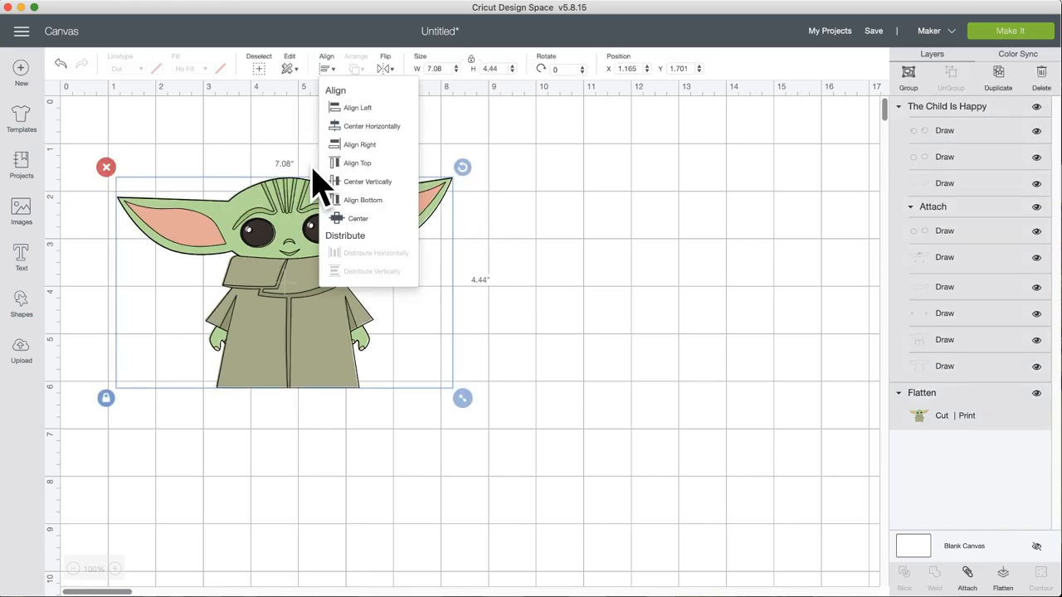
{"action": "left_click", "coordinate": [391, 218]}
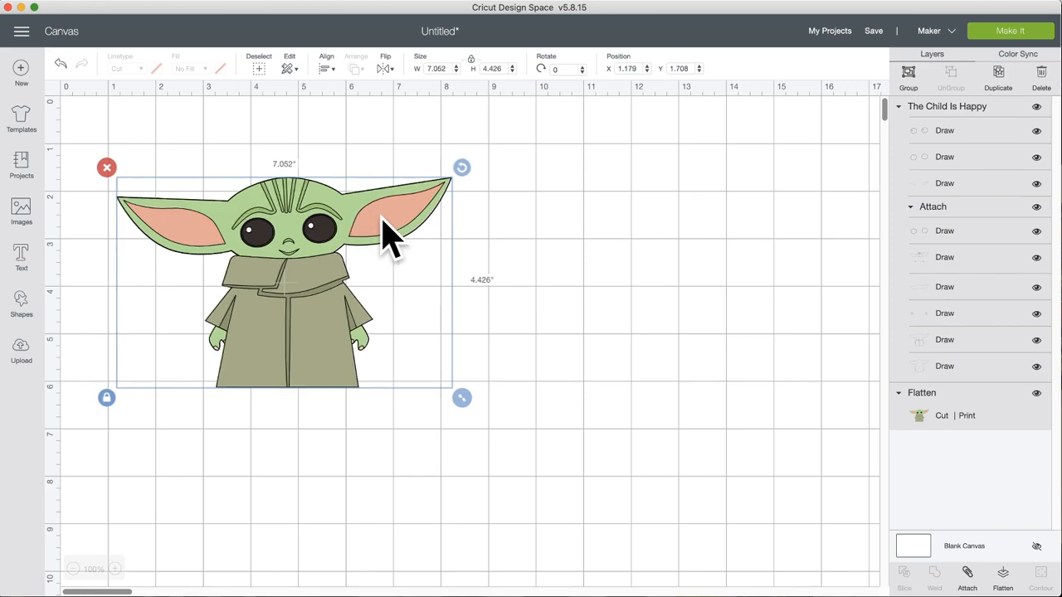
{"action": "left_click", "coordinate": [968, 578]}
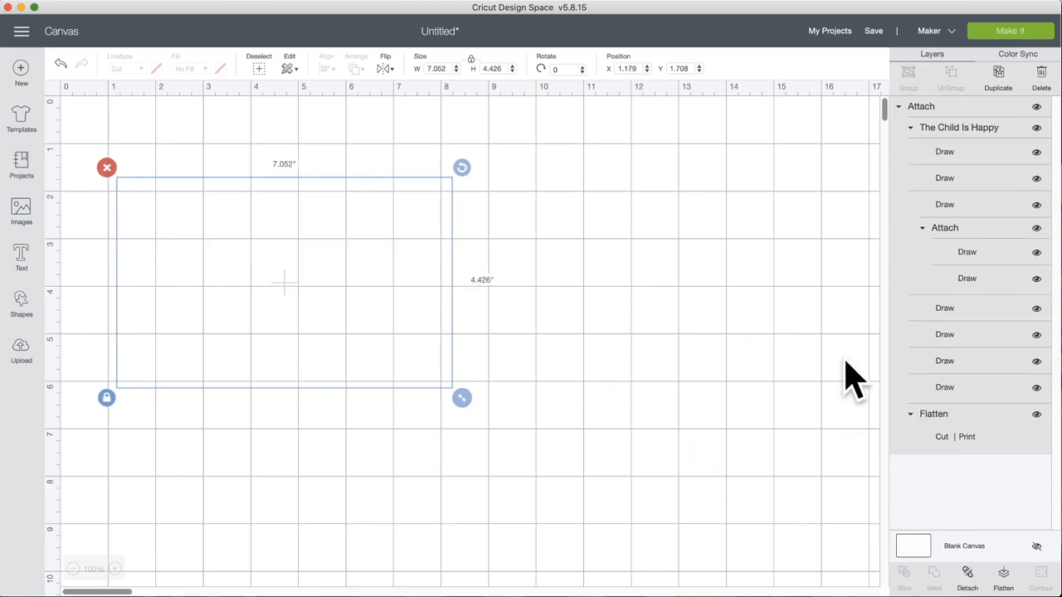
Step: Save the project publicly as "Baby Yoda" and reposition the design at about X 1.554, Y 1.541
{"action": "left_click", "coordinate": [875, 32]}
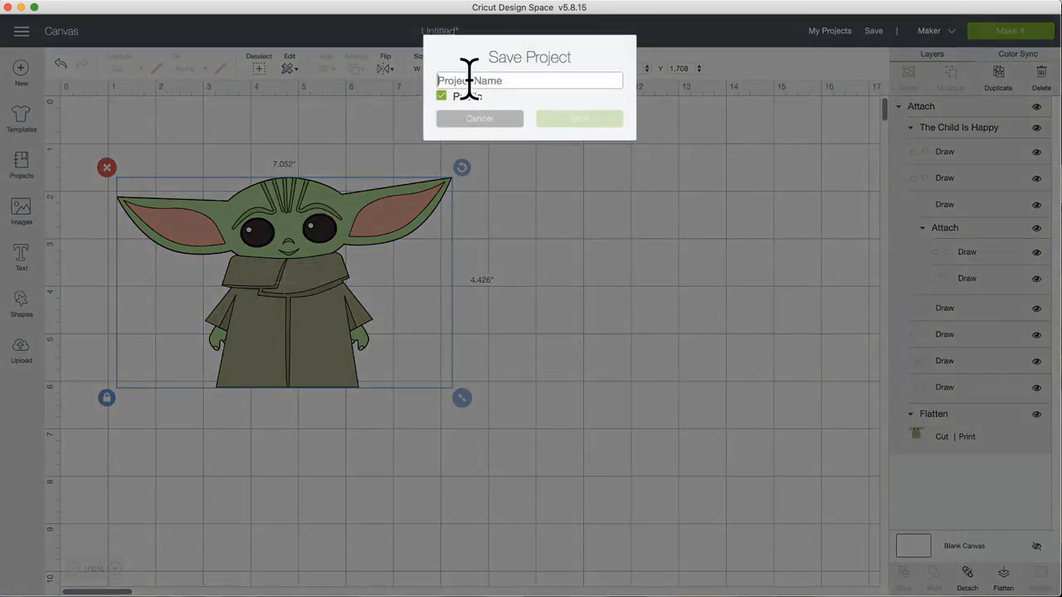
{"action": "left_click", "coordinate": [470, 81]}
{"action": "type", "text": "Baby Yoda"}
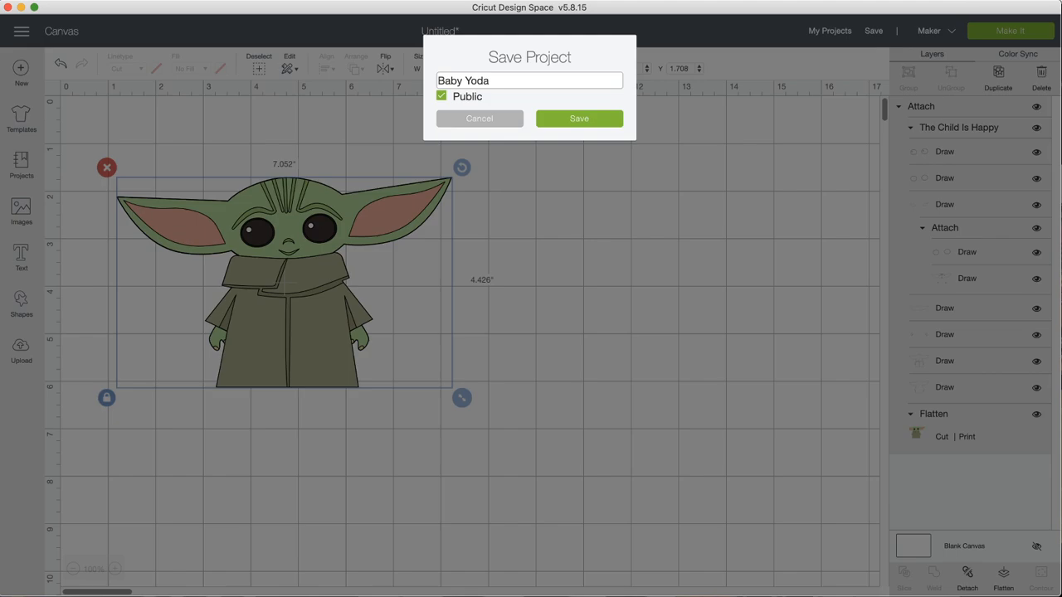
{"action": "left_click", "coordinate": [554, 119]}
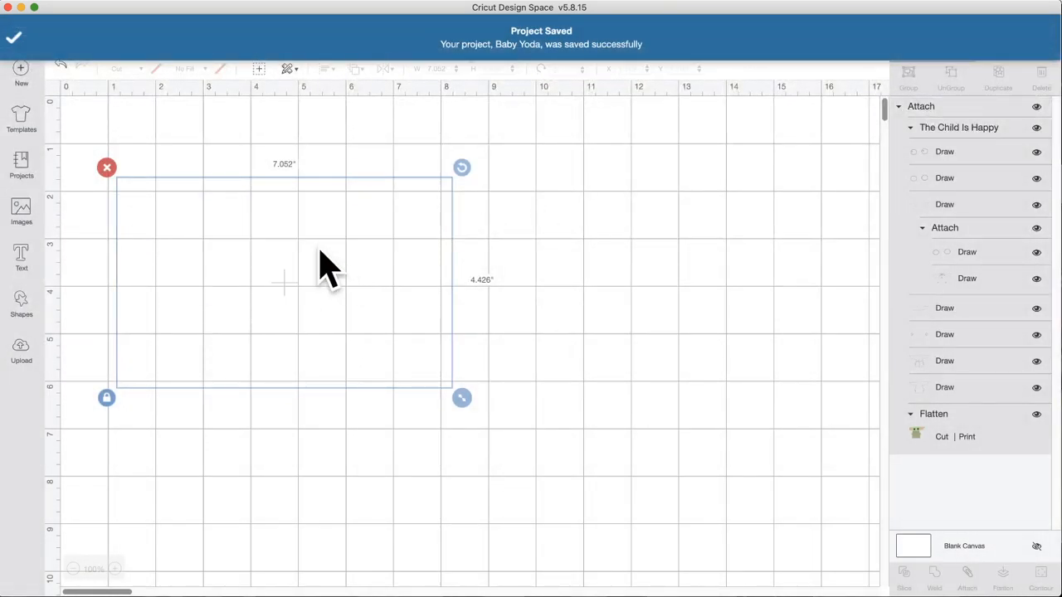
{"action": "left_click_drag", "start_coordinate": [335, 233], "coordinate": [346, 208]}
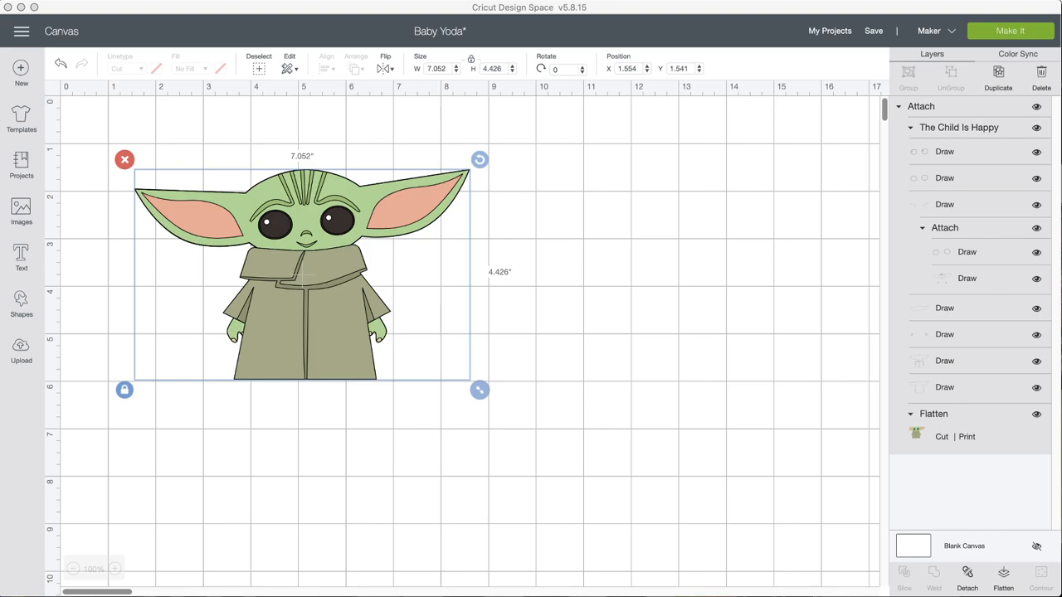
Step: Open the saved project "Hot Air Ballon DT" for customizing, replacing the project on the canvas
{"action": "left_click", "coordinate": [836, 32]}
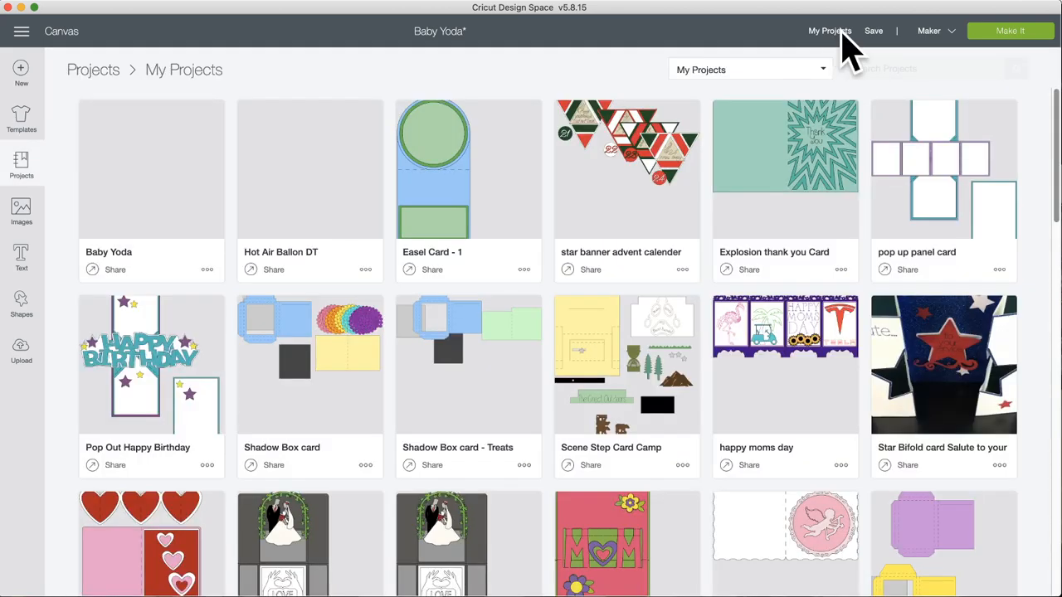
{"action": "left_click", "coordinate": [300, 174]}
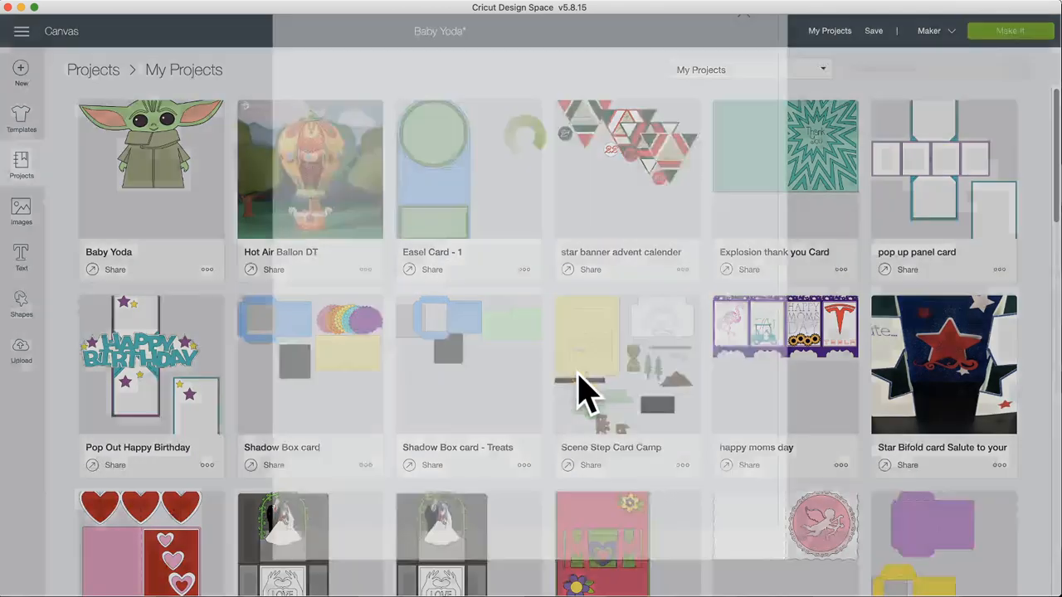
{"action": "left_click", "coordinate": [630, 582]}
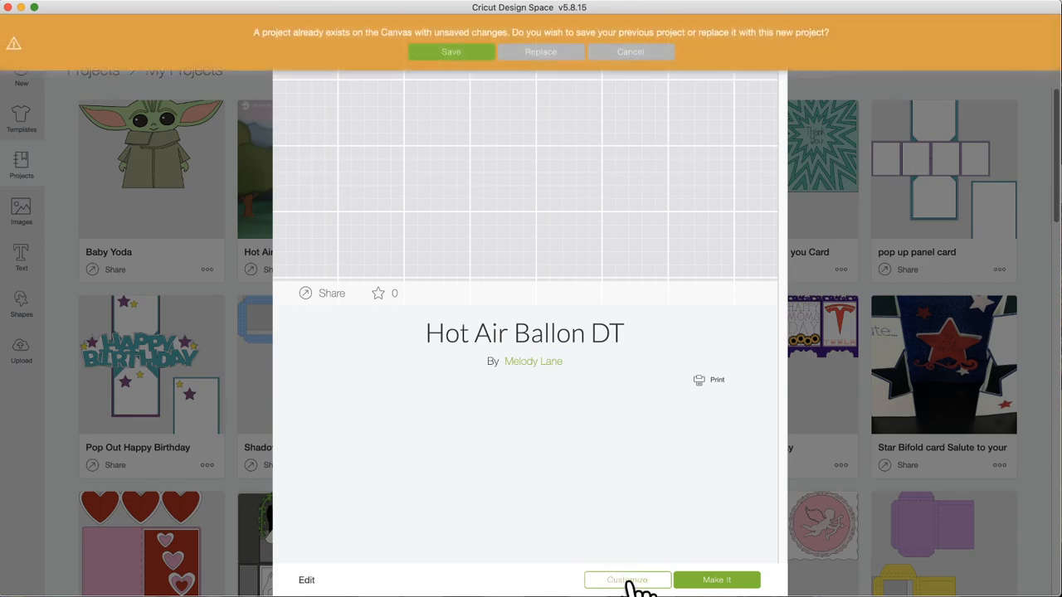
{"action": "left_click", "coordinate": [543, 57]}
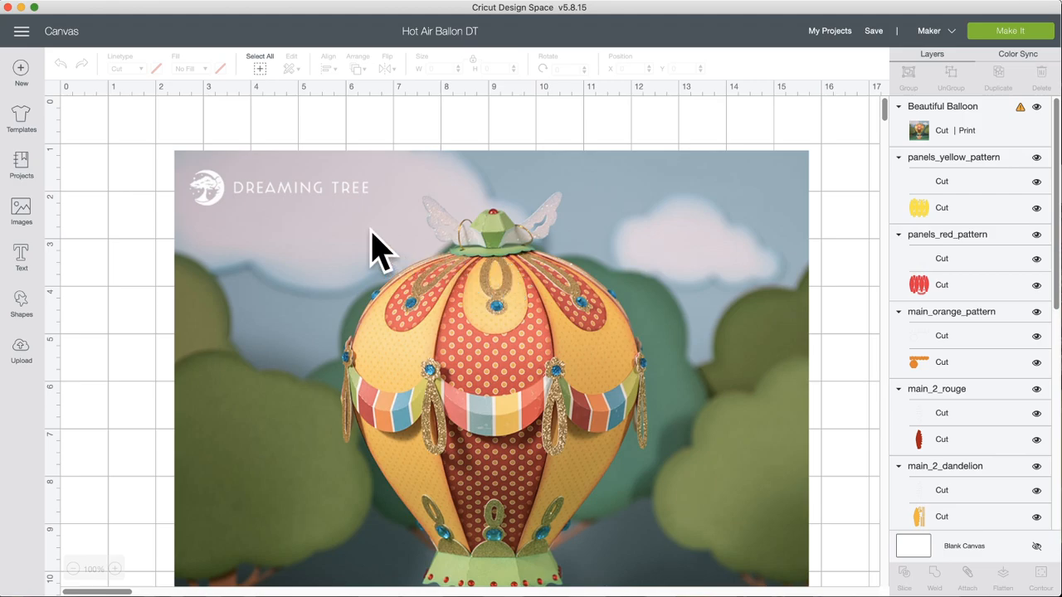
Step: Move the balloon photo down to about Y 9.861 and the yellow panels to about X 7.036, Y 1.474
{"action": "left_click_drag", "start_coordinate": [434, 273], "coordinate": [423, 594]}
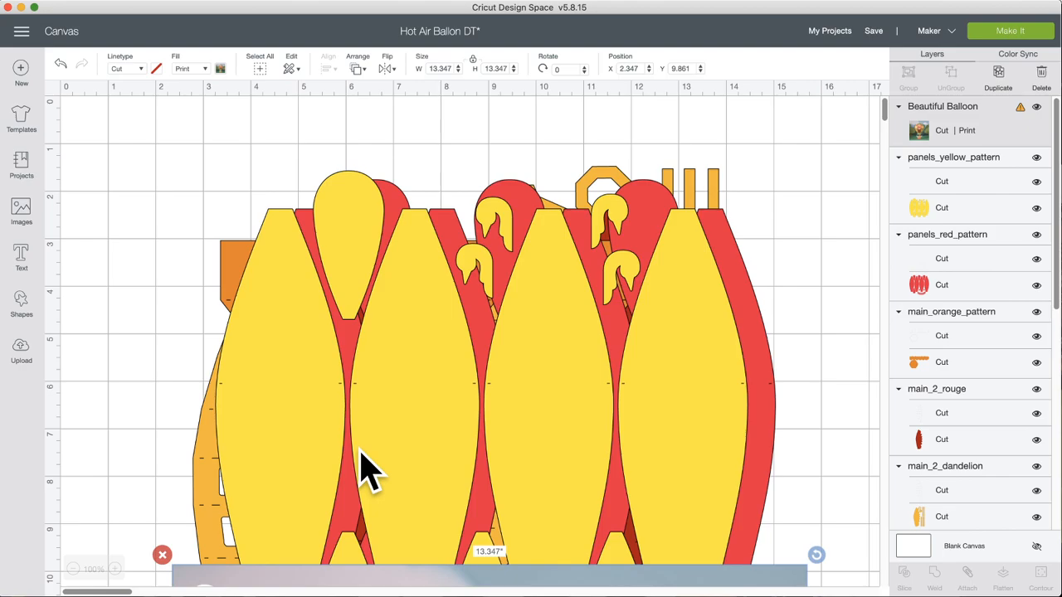
{"action": "scroll", "coordinate": [365, 468], "scroll_direction": "down", "scroll_amount": 3}
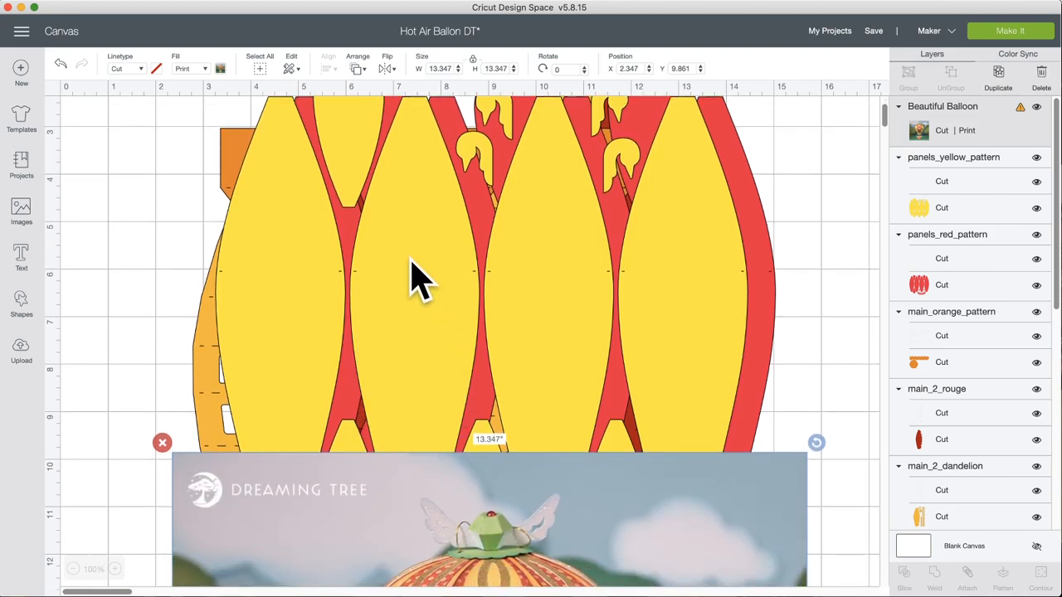
{"action": "left_click_drag", "start_coordinate": [417, 278], "coordinate": [562, 268]}
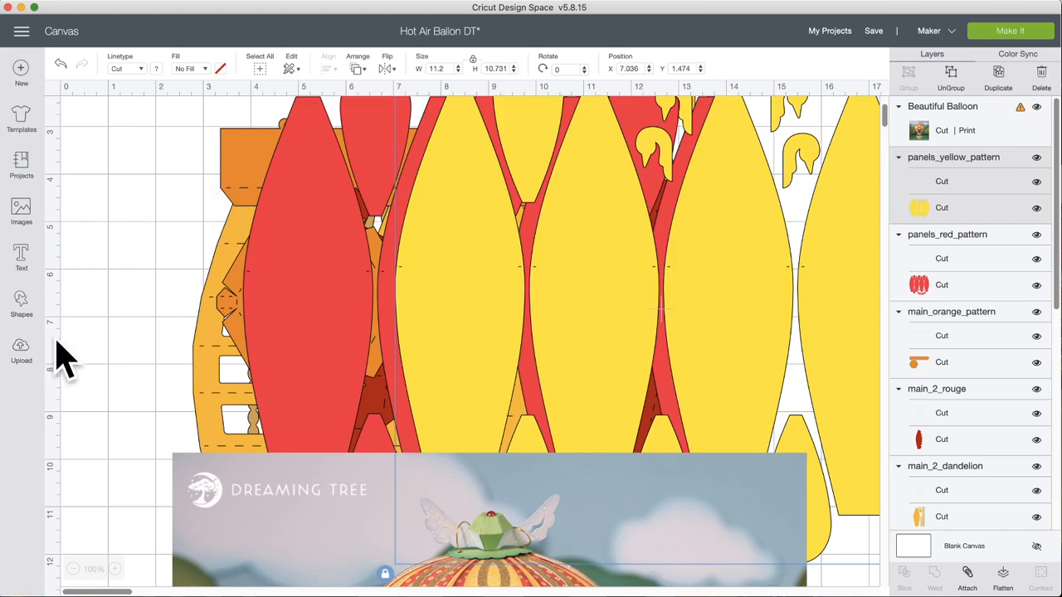
Step: Upload ss_elements_cricket.svg from the Solid Score Lines folder inside SVG > Extras, keeping its image name
{"action": "left_click", "coordinate": [25, 355]}
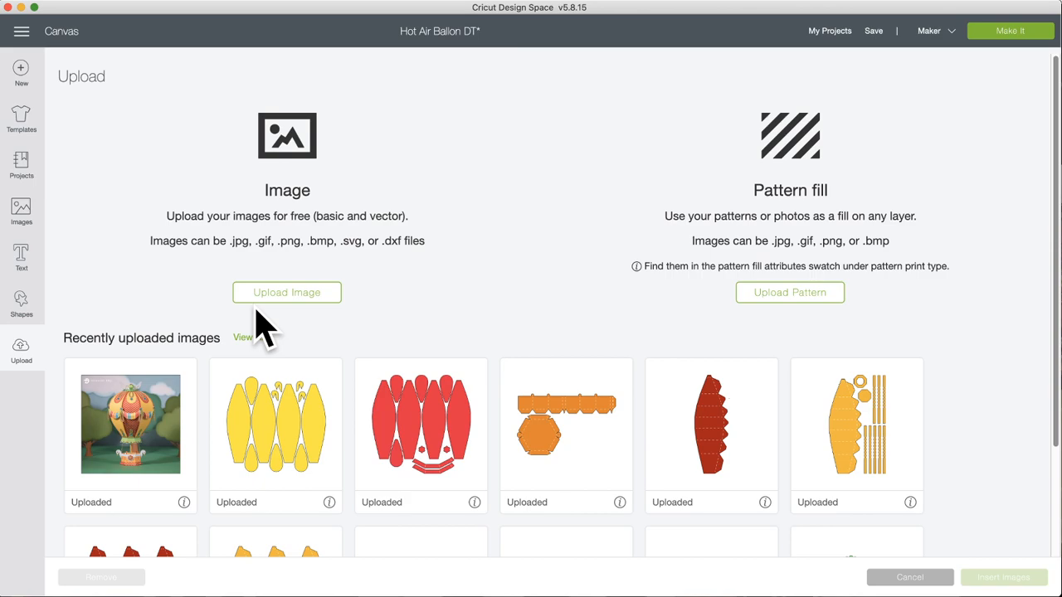
{"action": "left_click", "coordinate": [303, 297]}
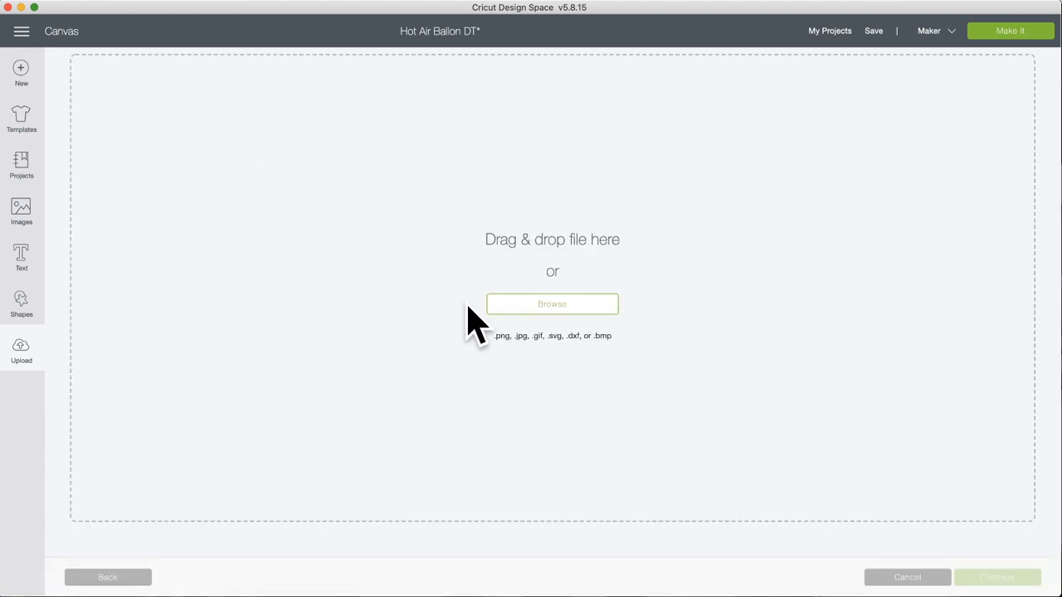
{"action": "left_click", "coordinate": [569, 307]}
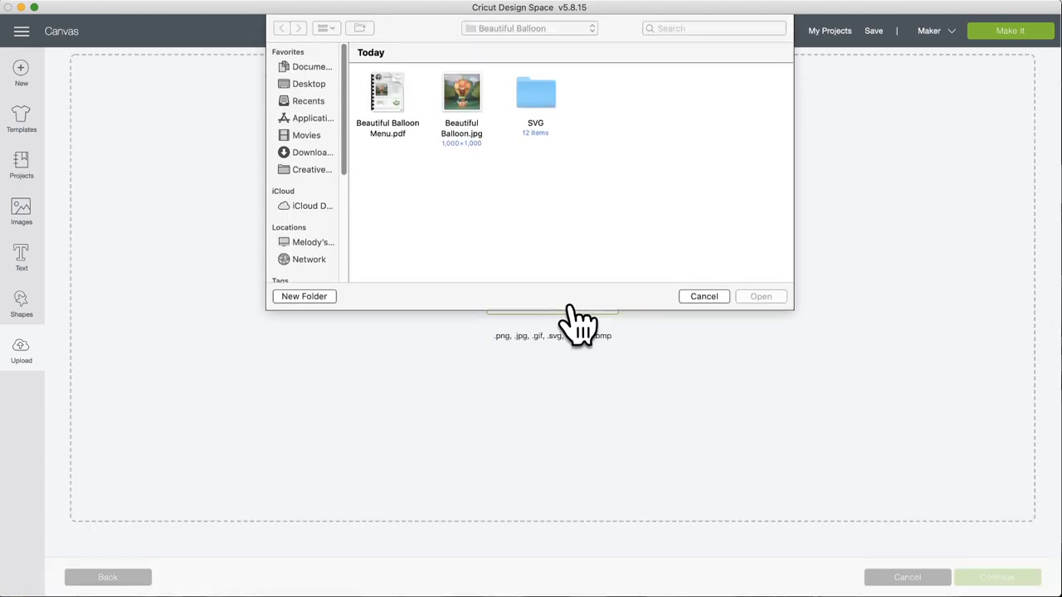
{"action": "double_click", "coordinate": [537, 99]}
{"action": "double_click", "coordinate": [685, 99]}
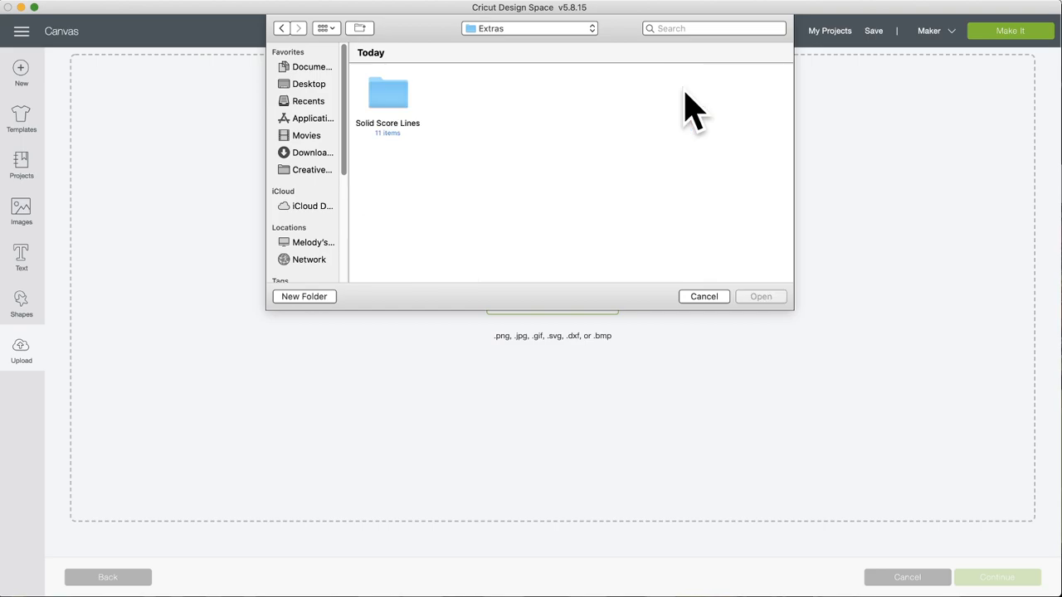
{"action": "double_click", "coordinate": [389, 106]}
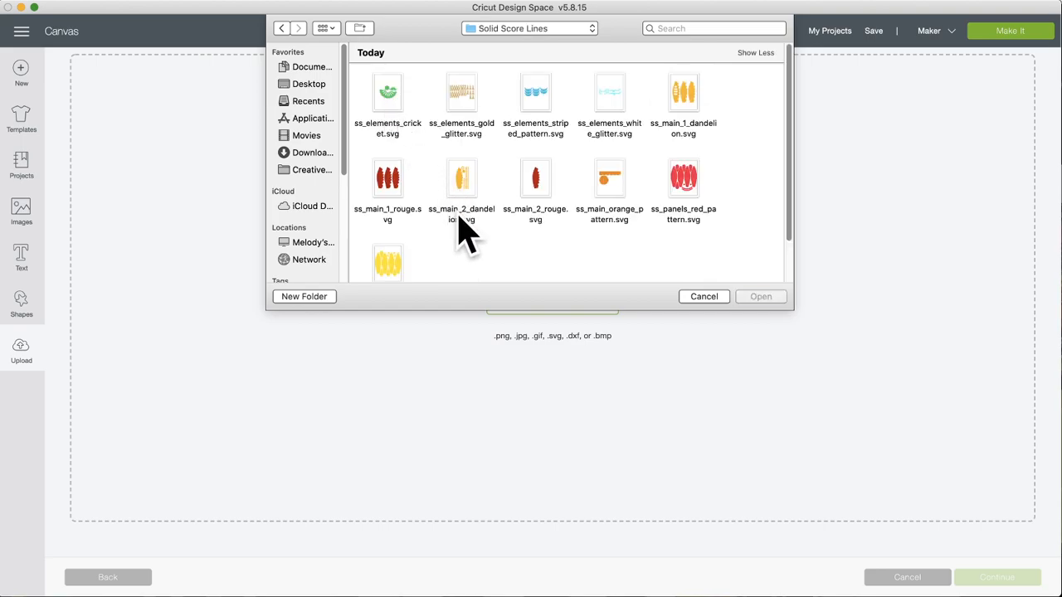
{"action": "scroll", "coordinate": [459, 220], "scroll_direction": "down", "scroll_amount": 2}
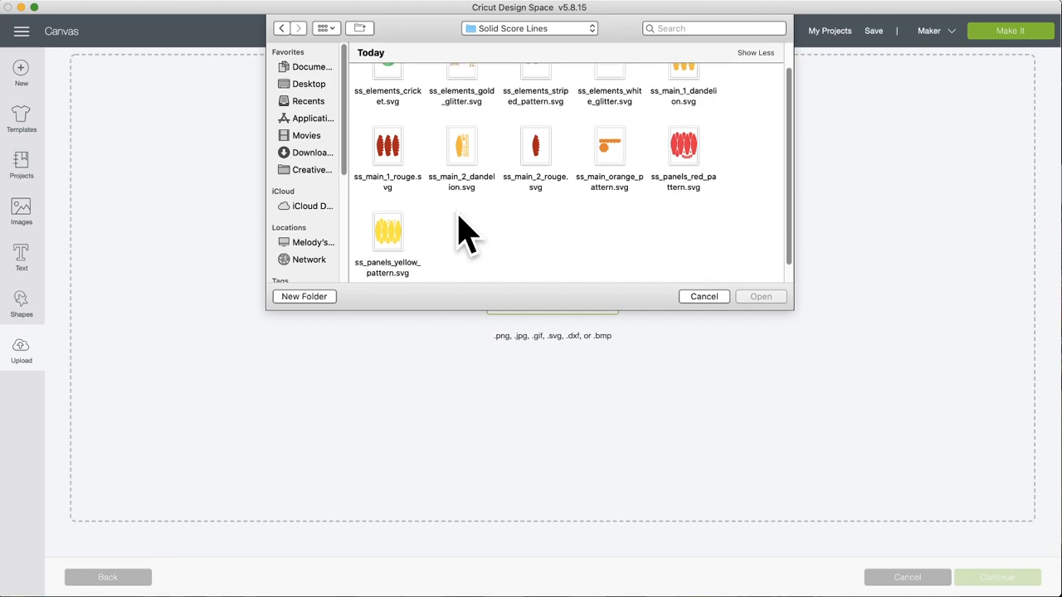
{"action": "scroll", "coordinate": [459, 220], "scroll_direction": "up", "scroll_amount": 3}
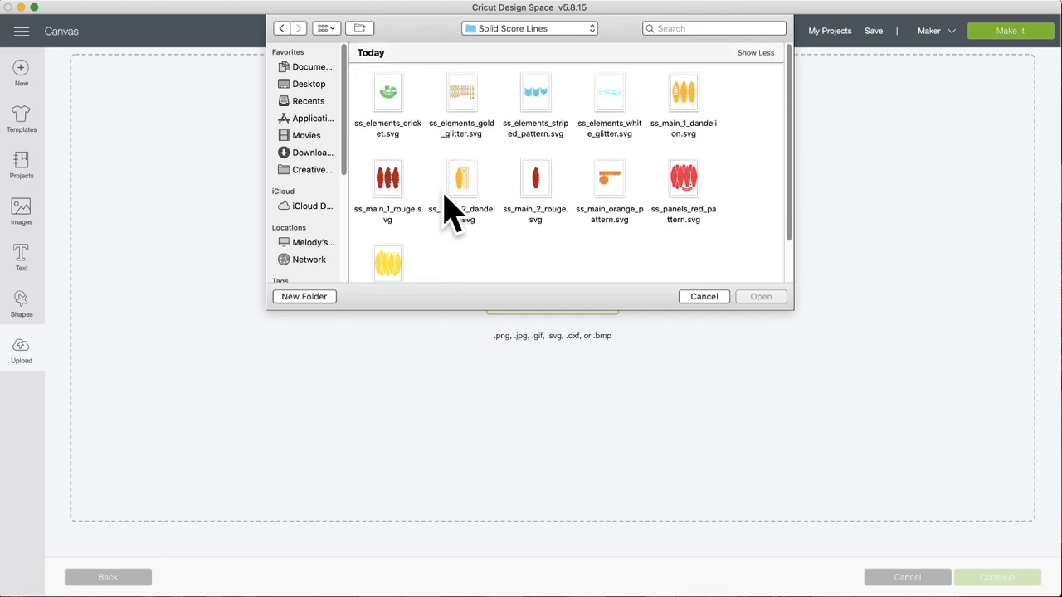
{"action": "double_click", "coordinate": [398, 114]}
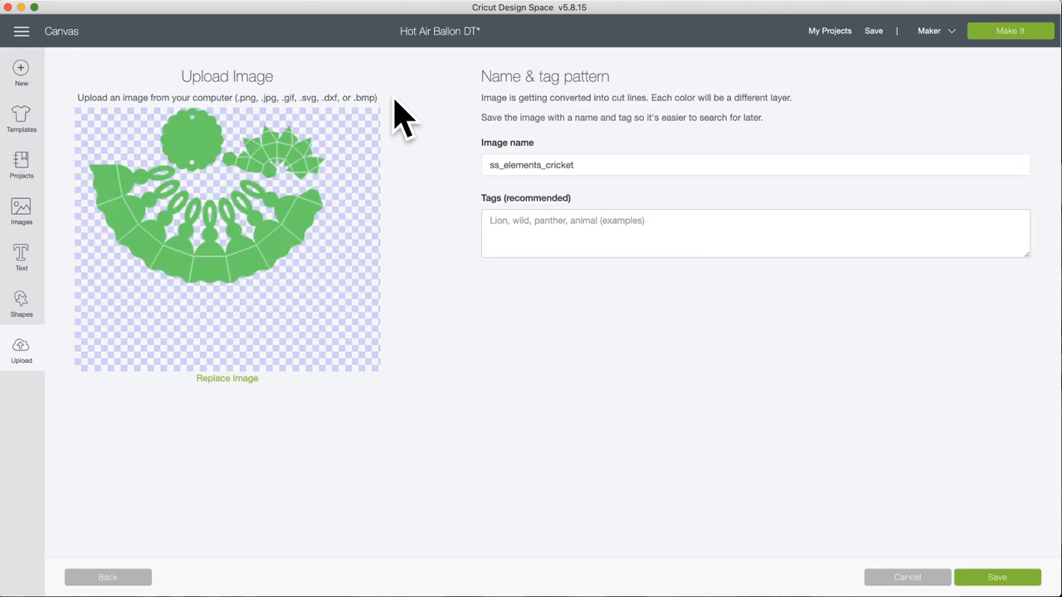
{"action": "left_click", "coordinate": [1020, 580]}
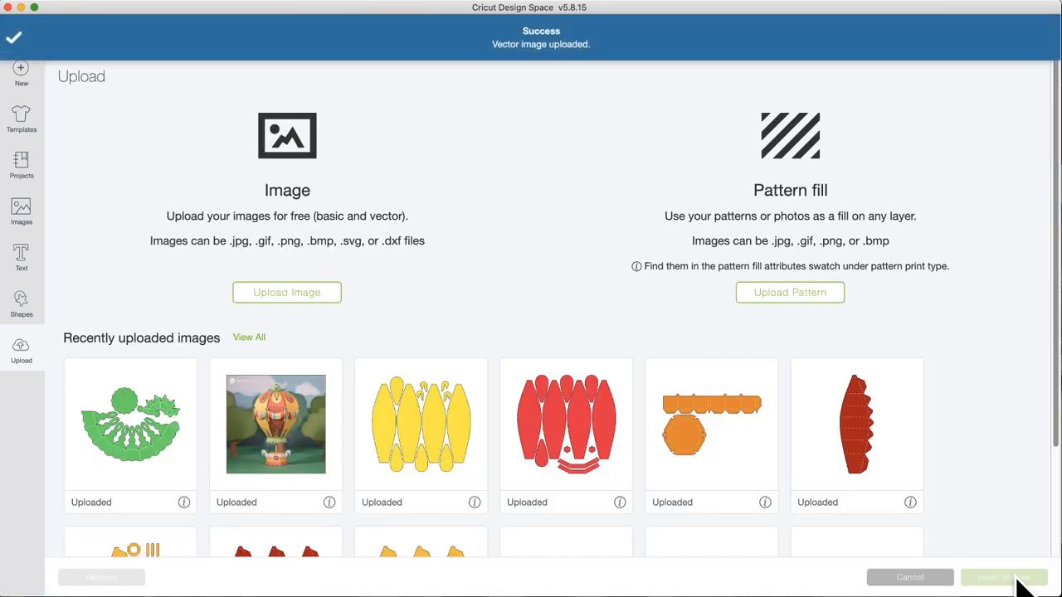
Step: Insert the uploaded green ss_elements_cricket image and place it beside the balloon photo, at about X 15.579, Y 10.814
{"action": "left_click", "coordinate": [194, 423]}
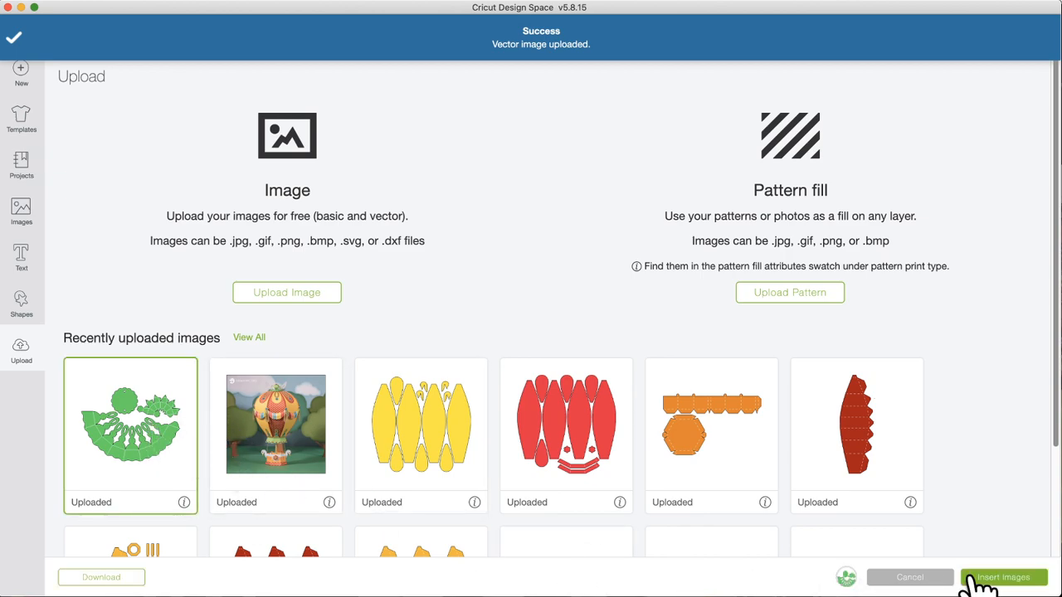
{"action": "left_click", "coordinate": [1003, 578]}
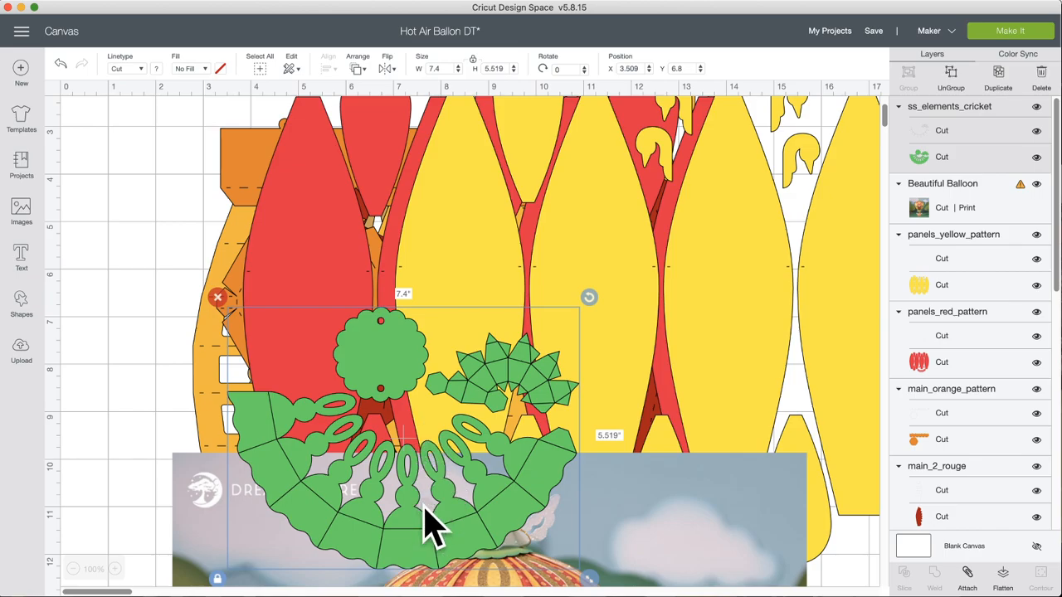
{"action": "scroll", "coordinate": [424, 514], "scroll_direction": "down", "scroll_amount": 3}
{"action": "scroll", "coordinate": [425, 522], "scroll_direction": "down", "scroll_amount": 5}
{"action": "left_click_drag", "start_coordinate": [426, 320], "coordinate": [701, 502]}
{"action": "scroll", "coordinate": [696, 502], "scroll_direction": "right", "scroll_amount": 5}
{"action": "left_click_drag", "start_coordinate": [415, 497], "coordinate": [692, 446]}
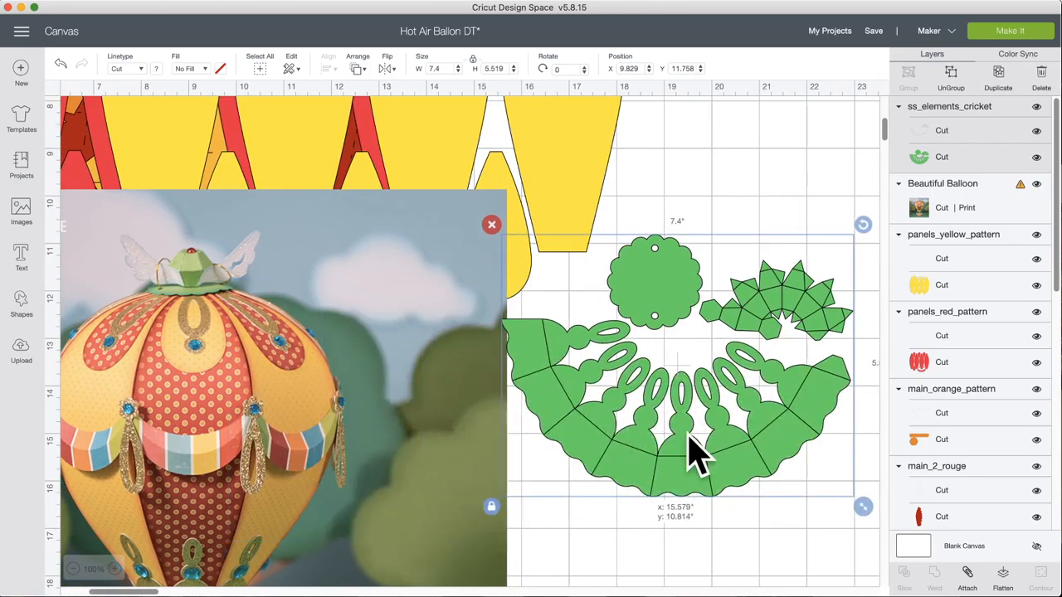
Step: Move the green ss_elements_cricket image clear of the balloon photo and yellow panels, to about X 19.023, Y 9.078
{"action": "scroll", "coordinate": [694, 450], "scroll_direction": "right", "scroll_amount": 2}
{"action": "scroll", "coordinate": [690, 434], "scroll_direction": "right", "scroll_amount": 2}
{"action": "left_click_drag", "start_coordinate": [539, 452], "coordinate": [609, 446]}
{"action": "scroll", "coordinate": [610, 446], "scroll_direction": "right", "scroll_amount": 5}
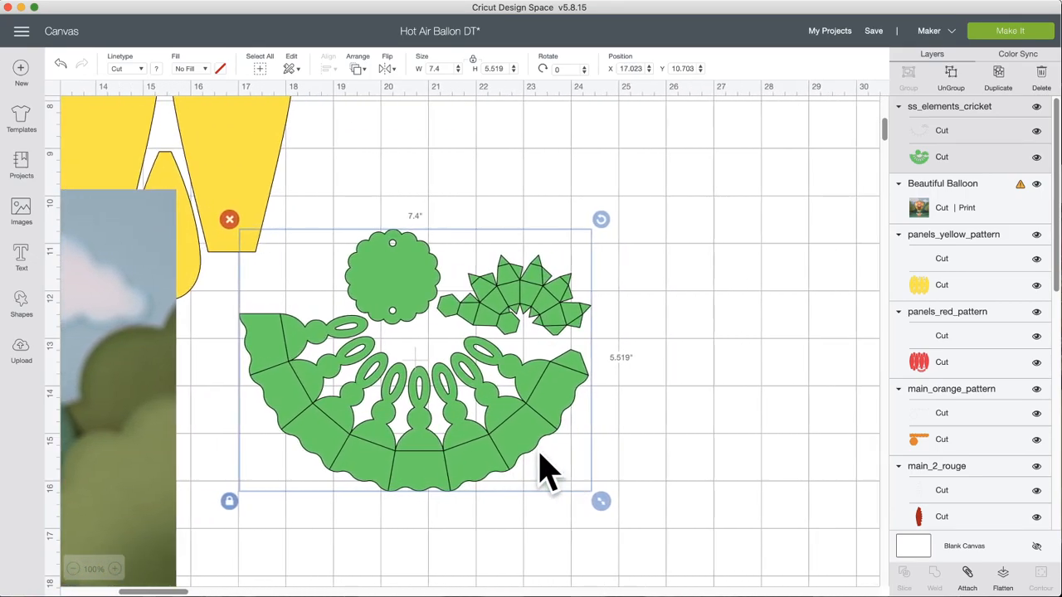
{"action": "left_click_drag", "start_coordinate": [441, 434], "coordinate": [508, 442]}
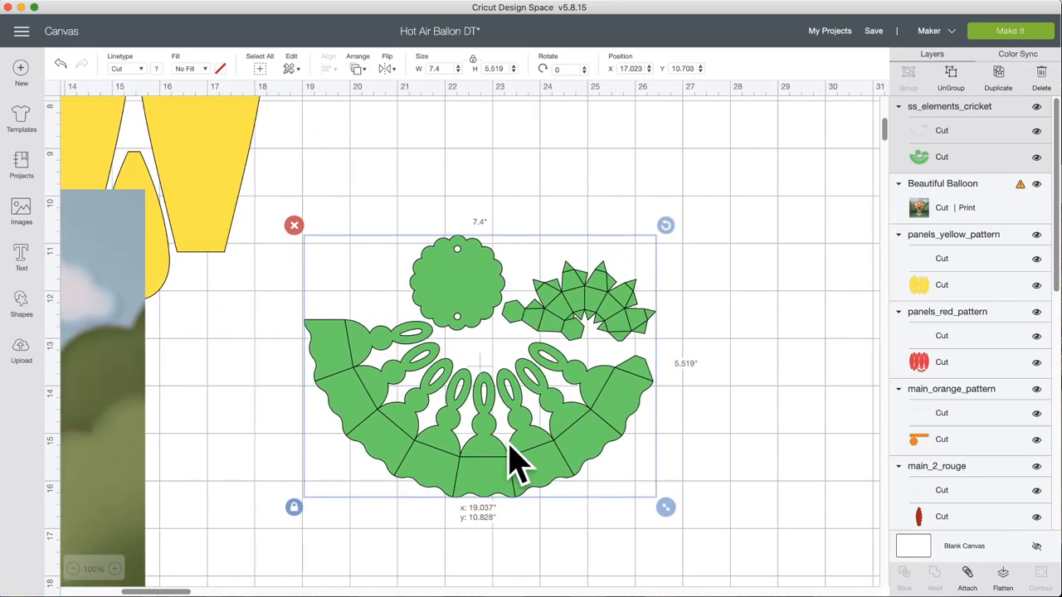
{"action": "left_click", "coordinate": [940, 141]}
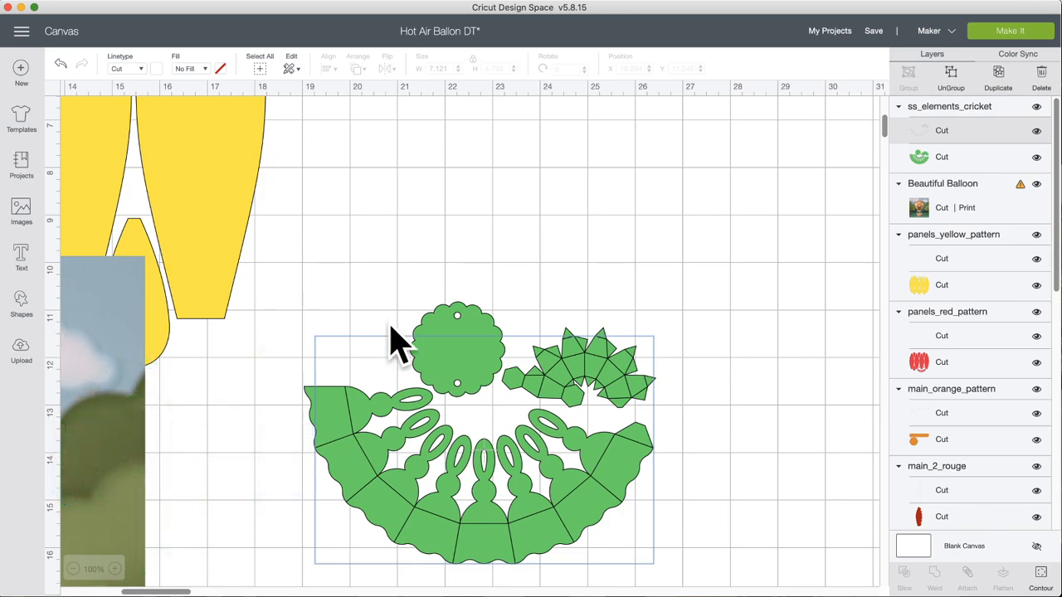
{"action": "left_click_drag", "start_coordinate": [516, 379], "coordinate": [531, 304]}
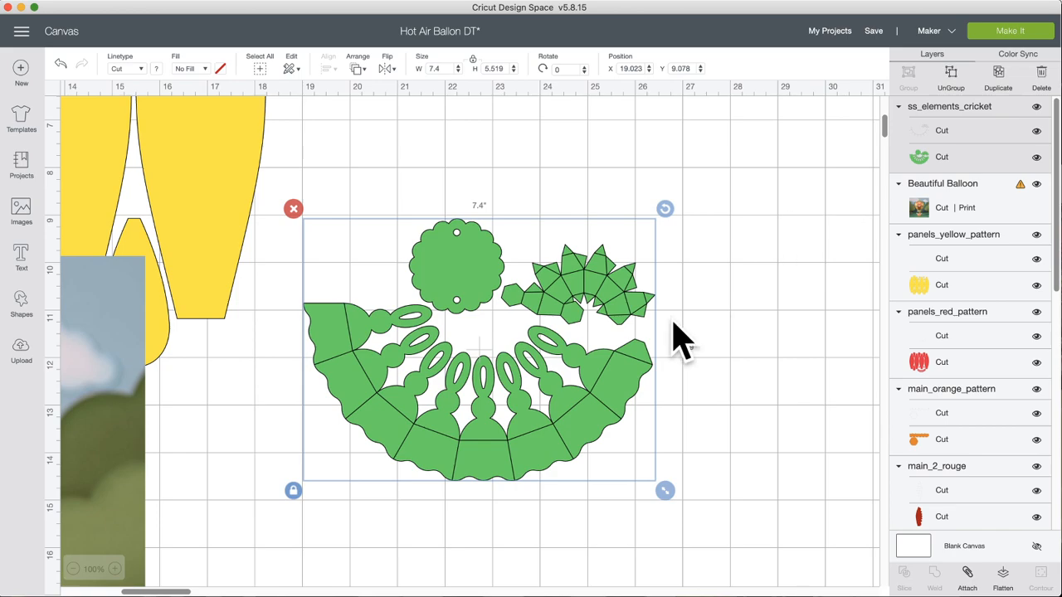
Step: Change the linetype of the fold-line layer in ss_elements_cricket to Score
{"action": "left_click", "coordinate": [939, 125]}
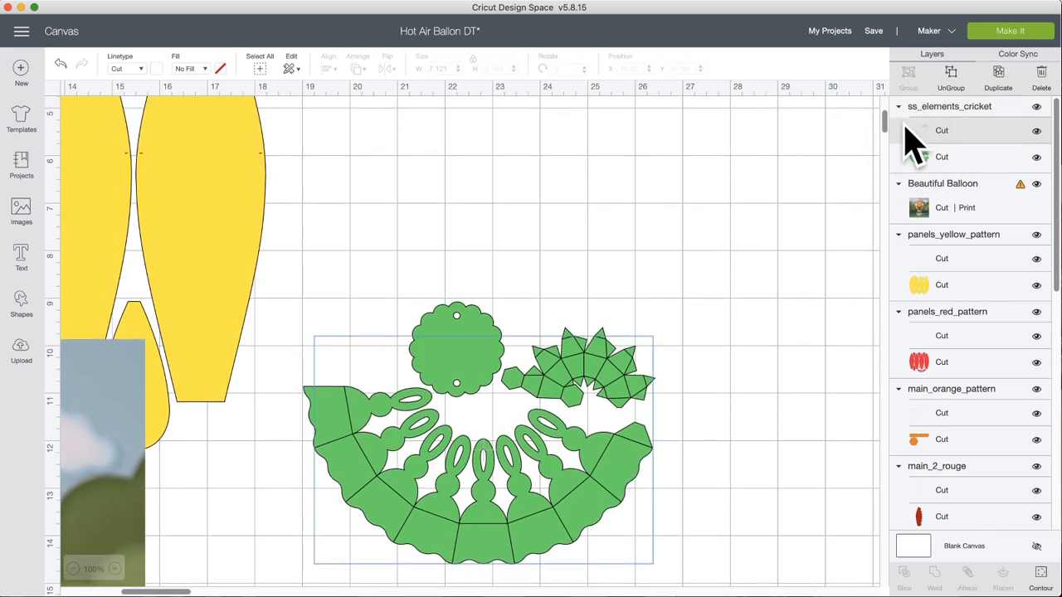
{"action": "left_click", "coordinate": [138, 69]}
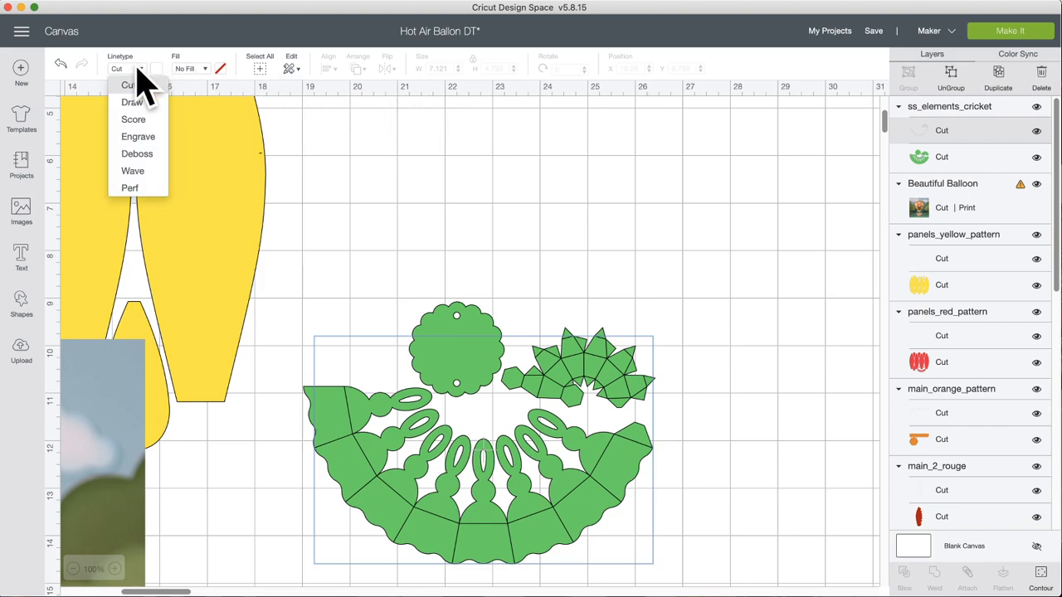
{"action": "left_click", "coordinate": [148, 119]}
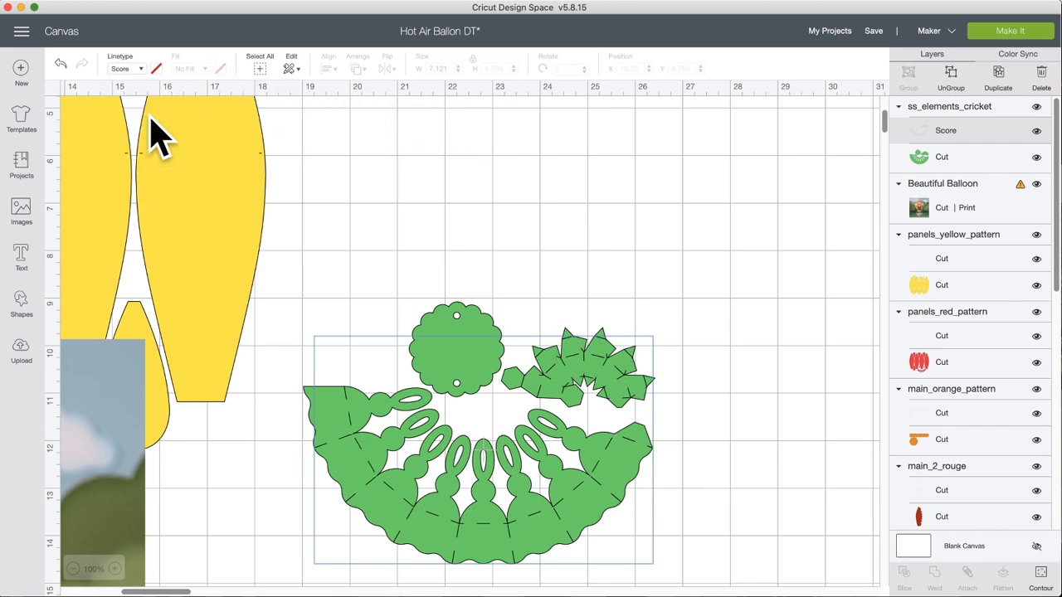
Step: Move the green ss_elements_cricket image up to about X 19.87, Y 6.258
{"action": "left_click", "coordinate": [420, 270]}
{"action": "left_click_drag", "start_coordinate": [475, 500], "coordinate": [462, 307]}
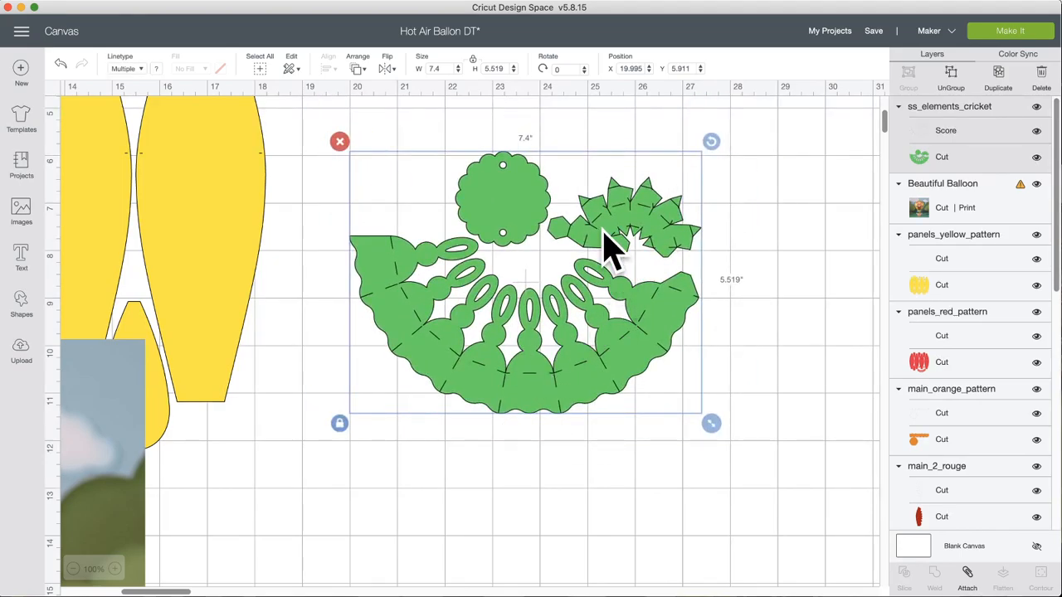
{"action": "mouse_move", "coordinate": [609, 245]}
{"action": "left_mouse_down"}
{"action": "mouse_move", "coordinate": [604, 285]}
{"action": "mouse_move", "coordinate": [605, 264]}
{"action": "left_mouse_up"}
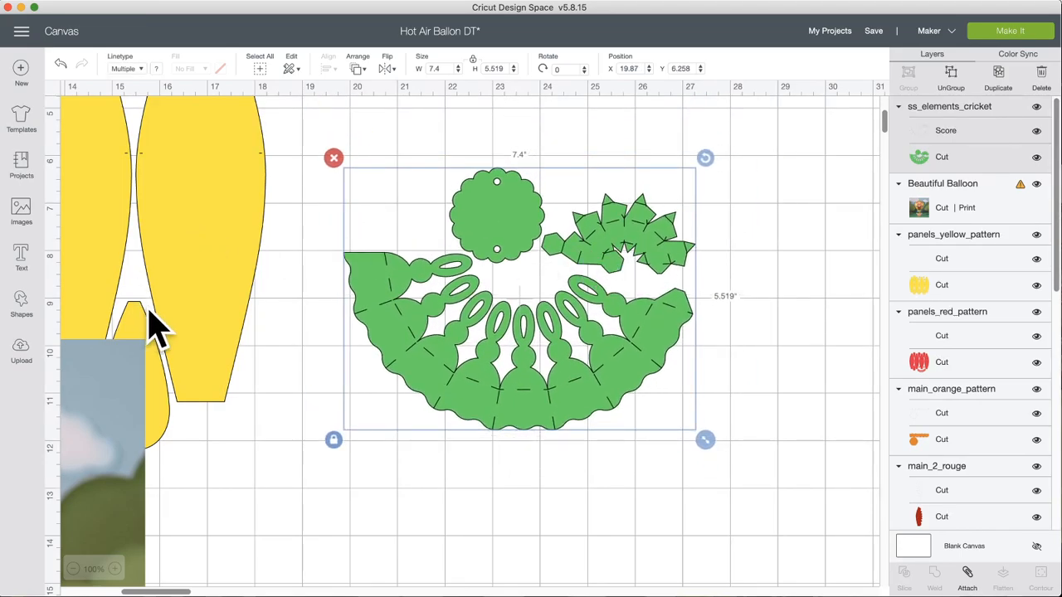
{"action": "scroll", "coordinate": [157, 328], "scroll_direction": "left", "scroll_amount": 3}
{"action": "scroll", "coordinate": [159, 326], "scroll_direction": "right", "scroll_amount": 7}
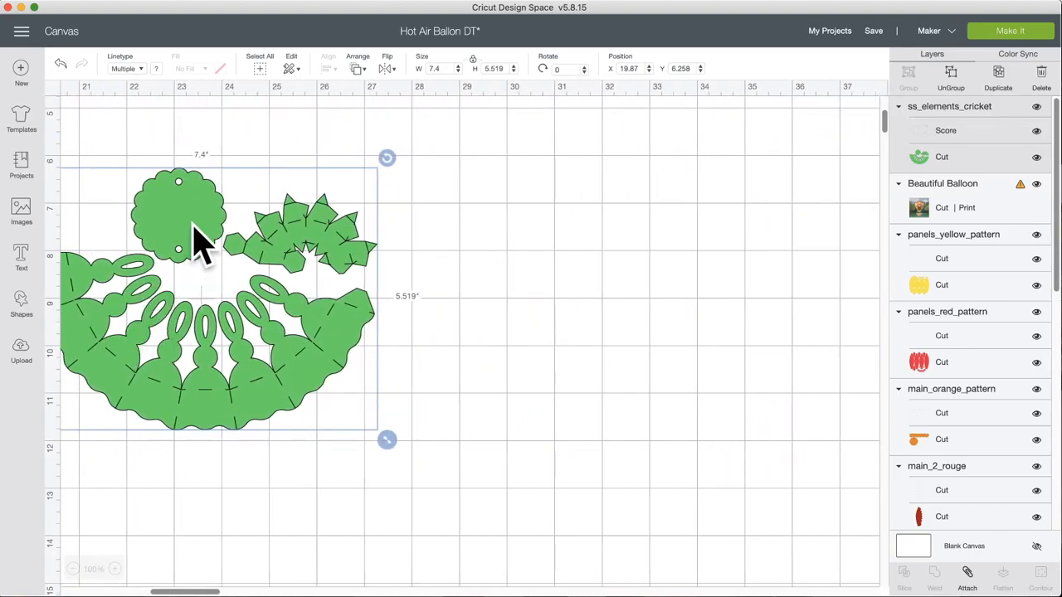
{"action": "scroll", "coordinate": [232, 241], "scroll_direction": "left", "scroll_amount": 8}
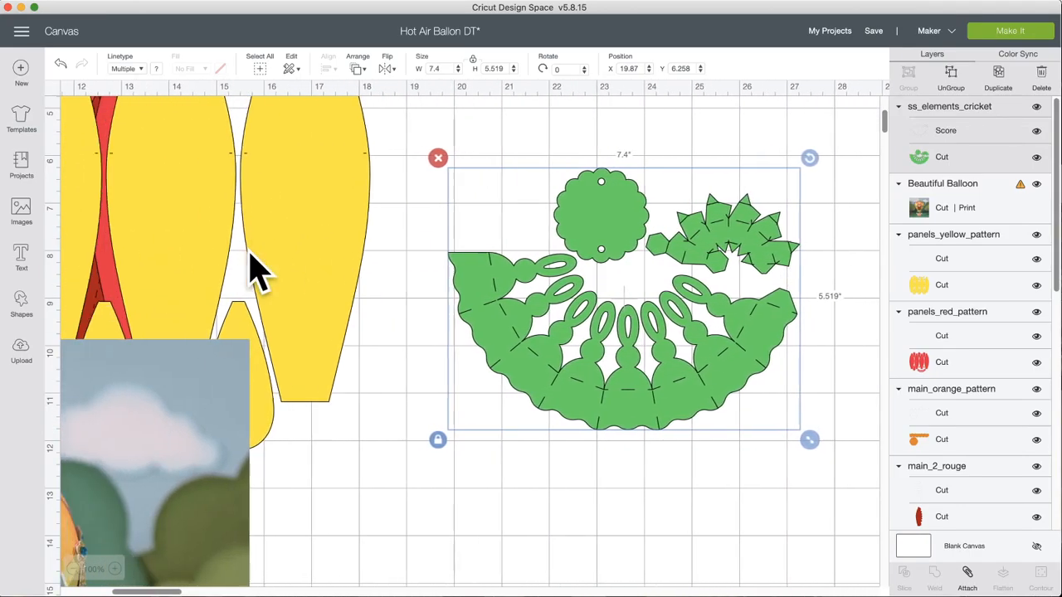
Step: Move the balloon photo over the panels to about X 5.25, Y 1.764, and save the project
{"action": "scroll", "coordinate": [257, 270], "scroll_direction": "left", "scroll_amount": 2}
{"action": "left_click_drag", "start_coordinate": [177, 450], "coordinate": [279, 135]}
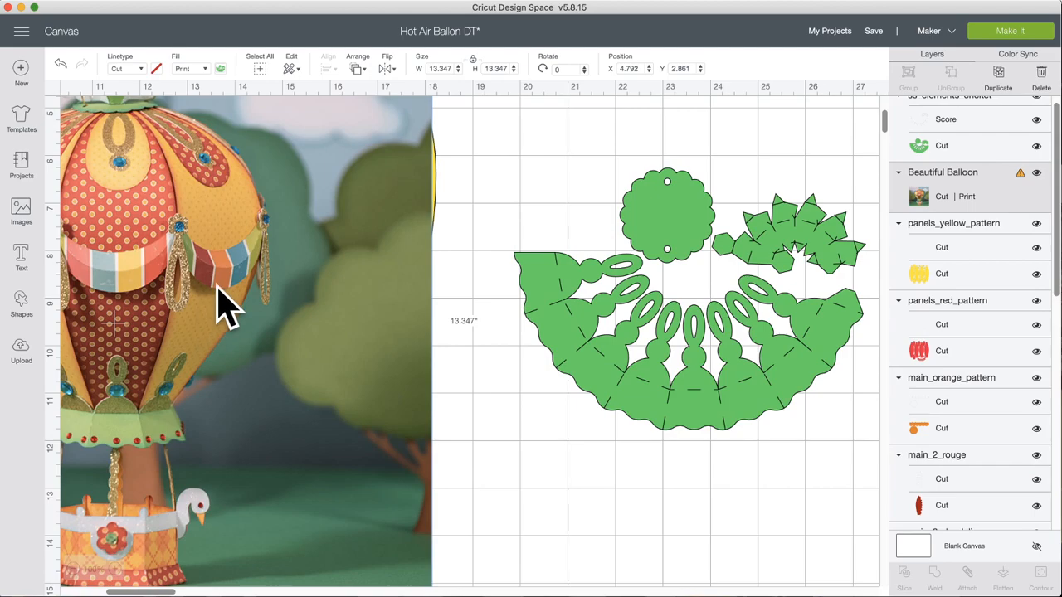
{"action": "left_click_drag", "start_coordinate": [218, 286], "coordinate": [222, 249]}
{"action": "scroll", "coordinate": [233, 270], "scroll_direction": "left", "scroll_amount": 4}
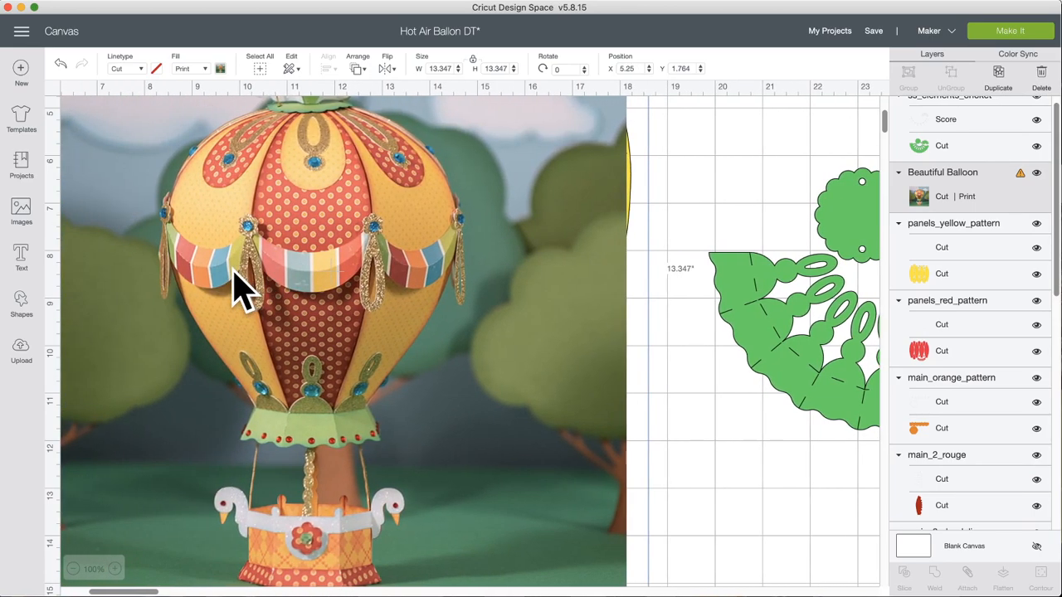
{"action": "left_click_drag", "start_coordinate": [237, 286], "coordinate": [286, 236]}
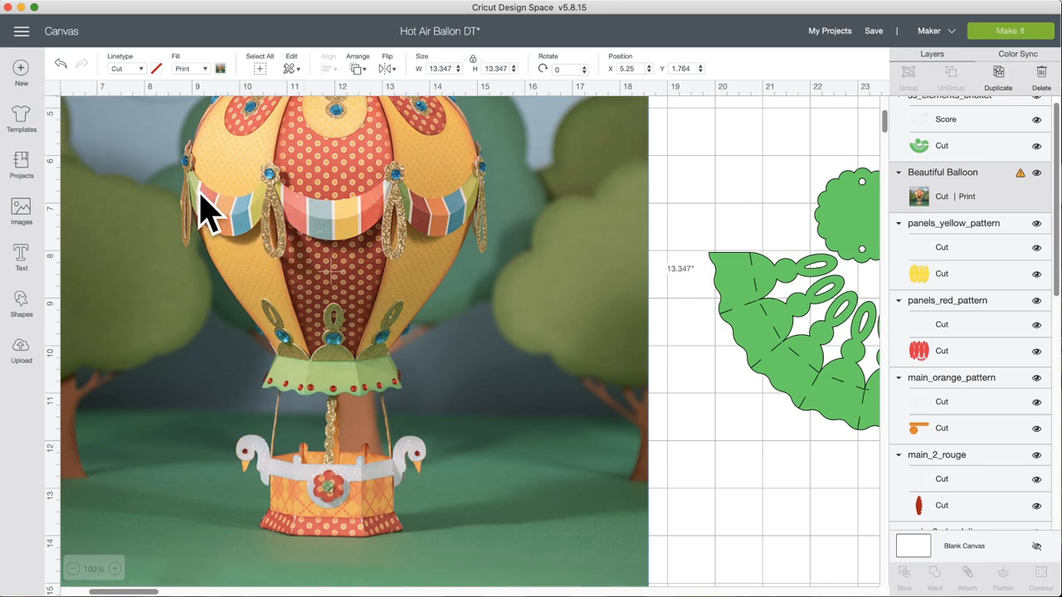
{"action": "left_click", "coordinate": [885, 48]}
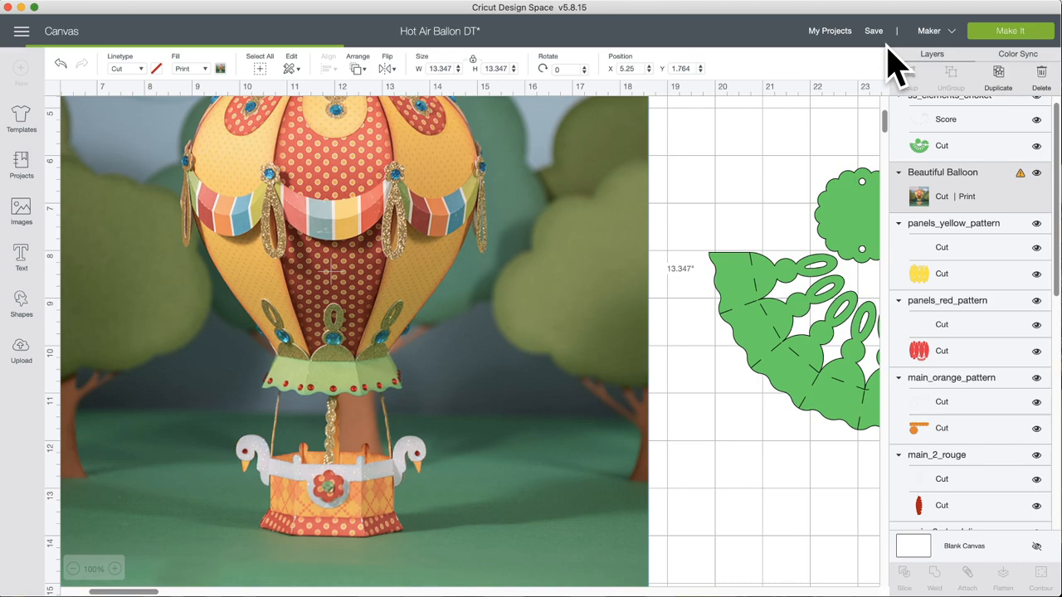
Step: Look through the SVG, Extras and Solid Score Lines folders for image files to upload, without uploading any
{"action": "left_click", "coordinate": [22, 348]}
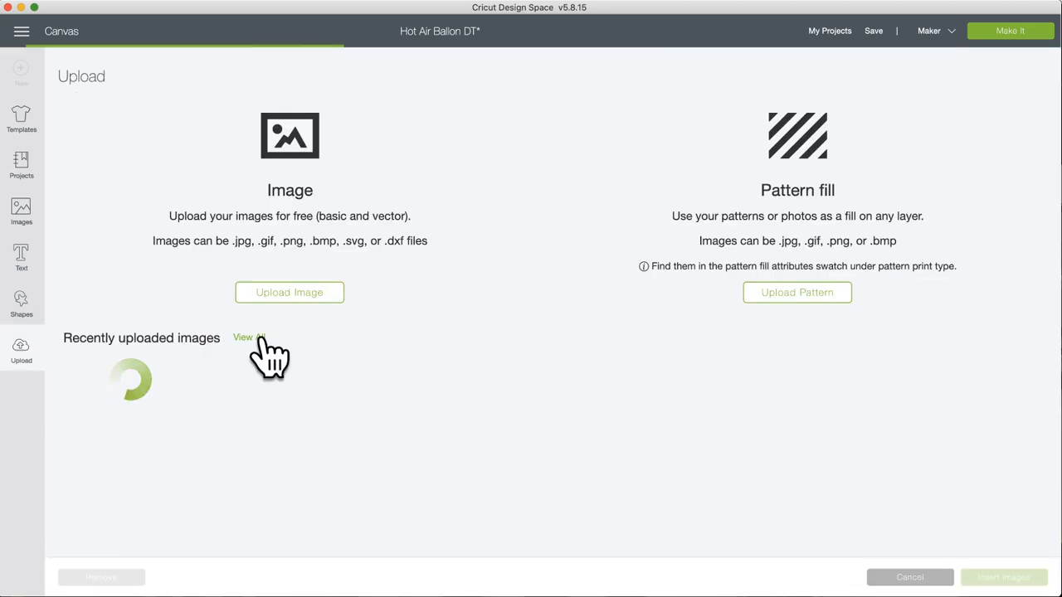
{"action": "left_click", "coordinate": [298, 293]}
{"action": "left_click", "coordinate": [550, 305]}
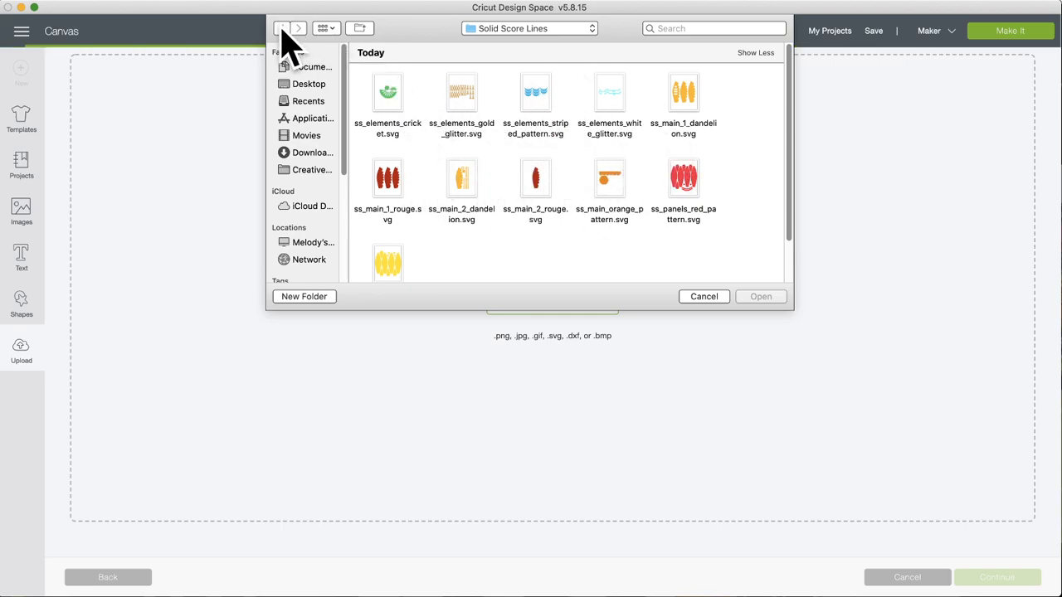
{"action": "left_click", "coordinate": [572, 28]}
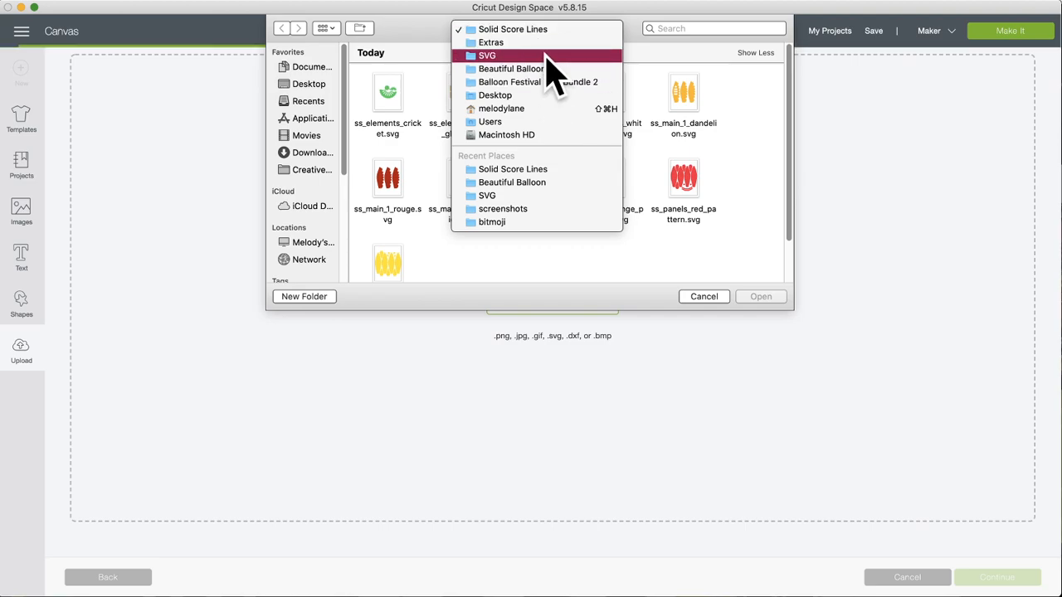
{"action": "left_click", "coordinate": [552, 43]}
{"action": "left_click", "coordinate": [560, 30]}
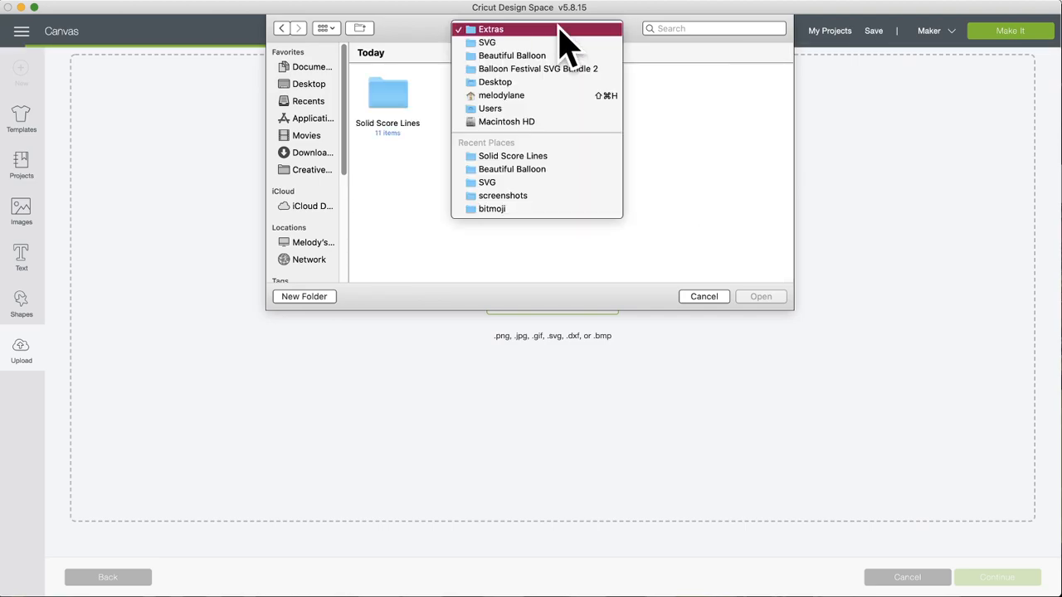
{"action": "left_click", "coordinate": [558, 44]}
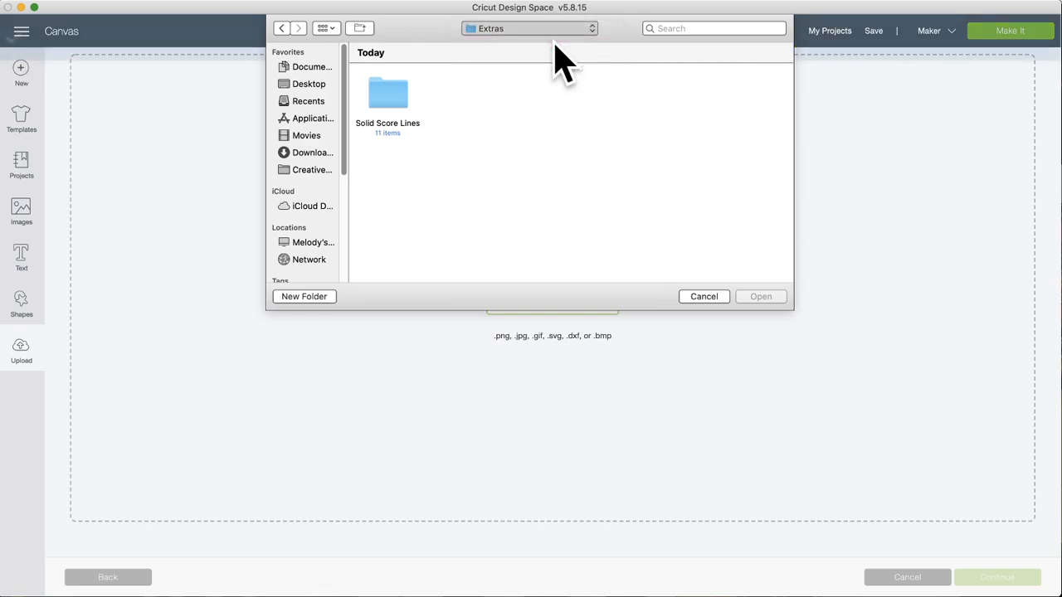
{"action": "double_click", "coordinate": [679, 91]}
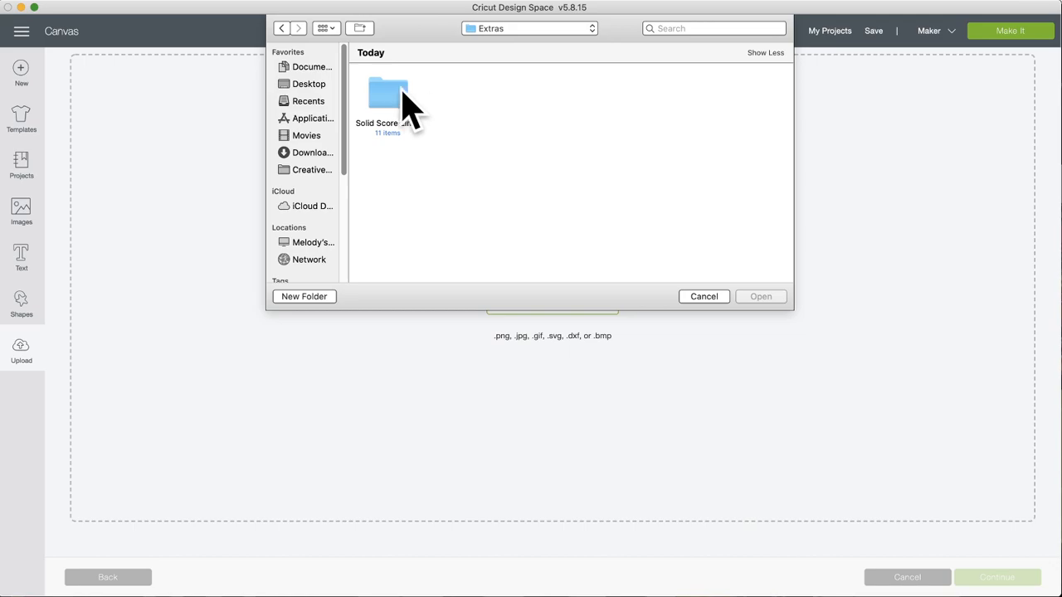
{"action": "left_click", "coordinate": [397, 95]}
{"action": "double_click", "coordinate": [396, 95]}
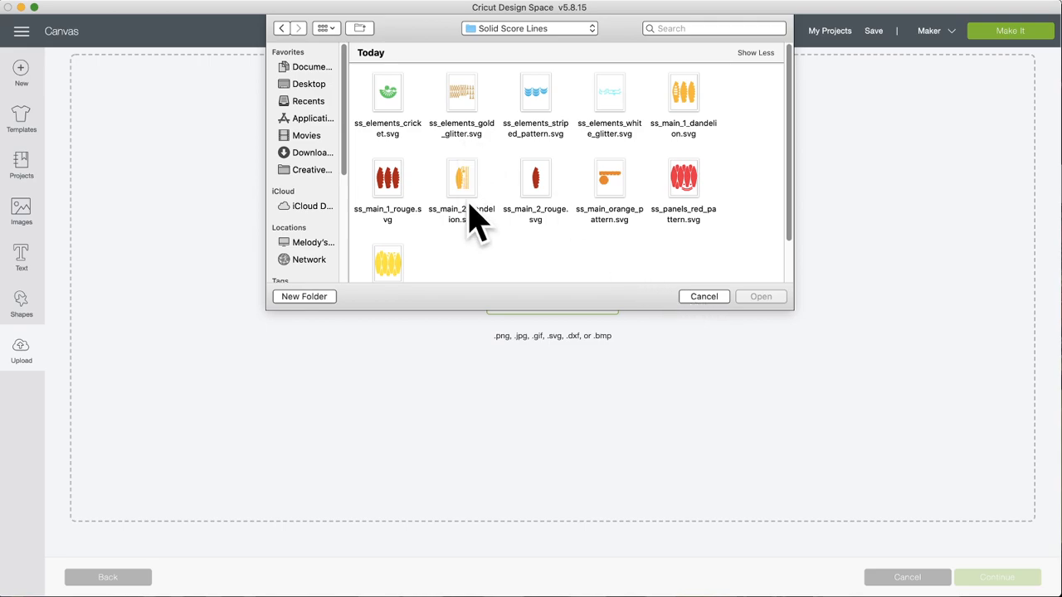
{"action": "left_click", "coordinate": [703, 297]}
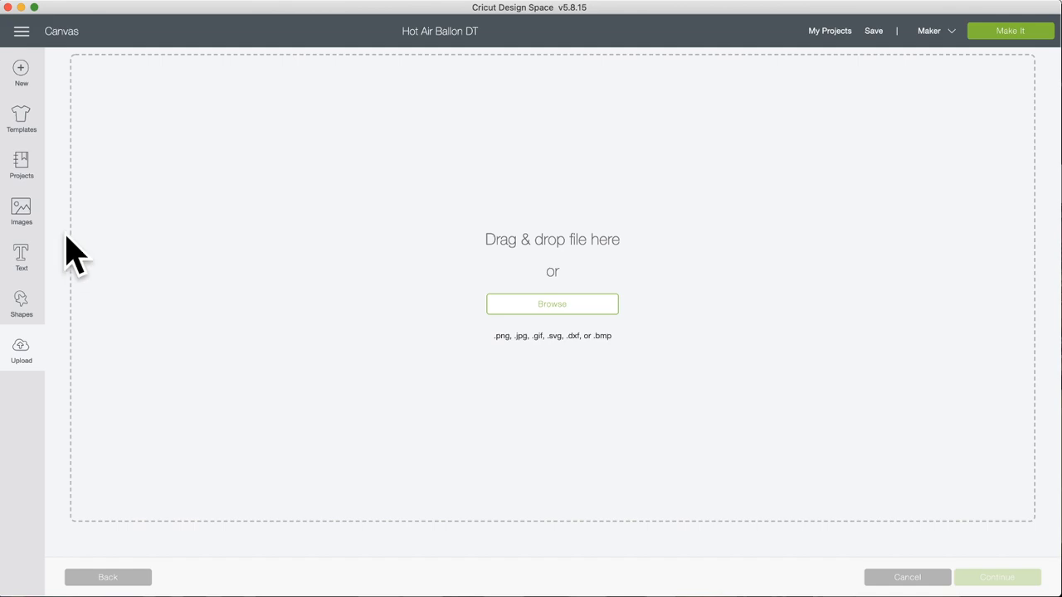
Step: Start a new blank project
{"action": "left_click", "coordinate": [22, 70]}
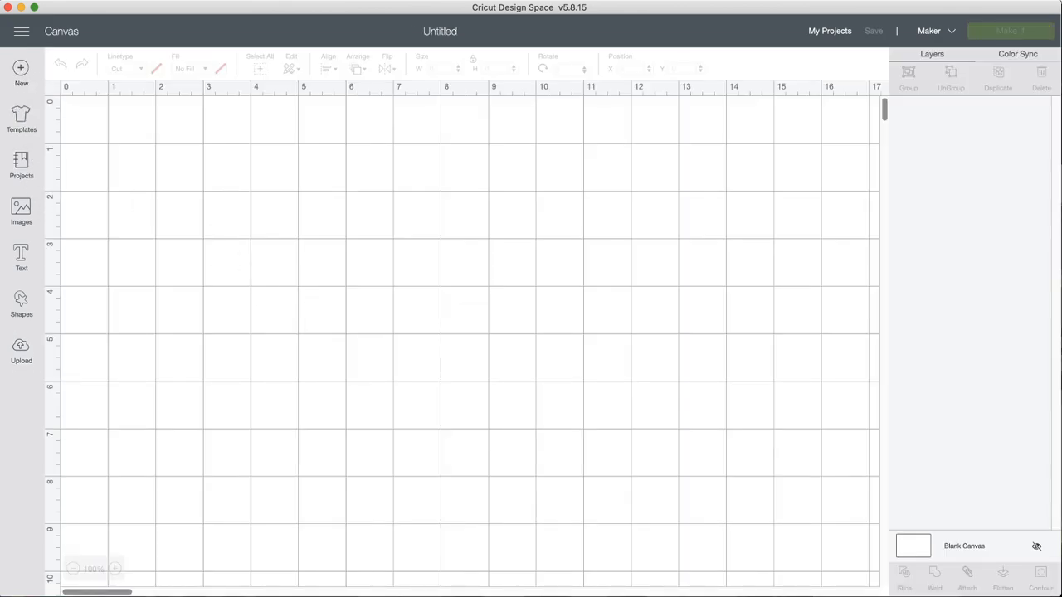
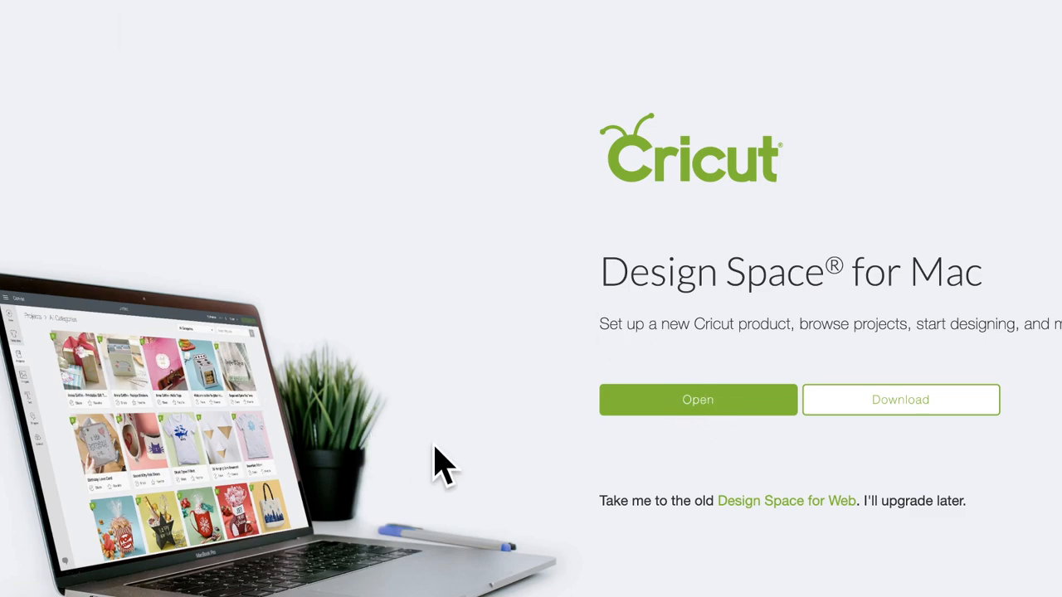
Step: Open the old Design Space for Web and show the full web address of the Hewwo onsie project
{"action": "left_click", "coordinate": [772, 503]}
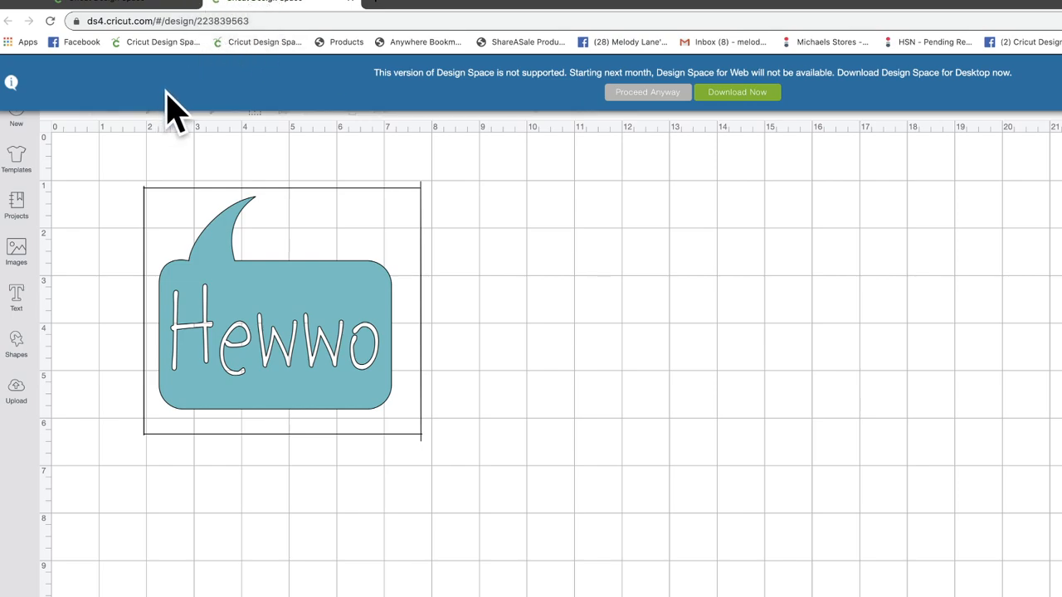
{"action": "left_click", "coordinate": [262, 21]}
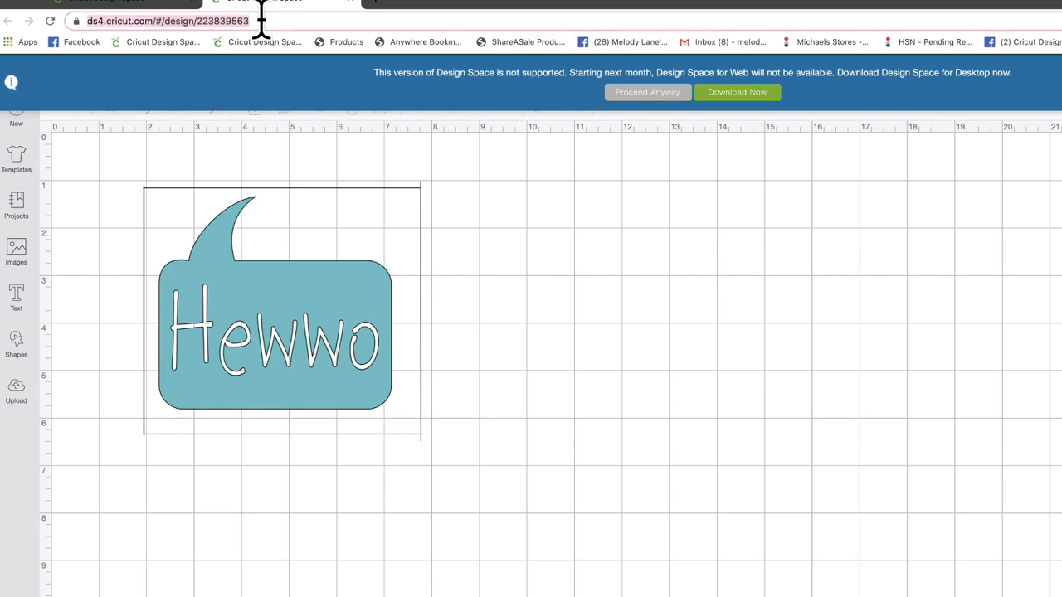
{"action": "key", "text": "Right"}
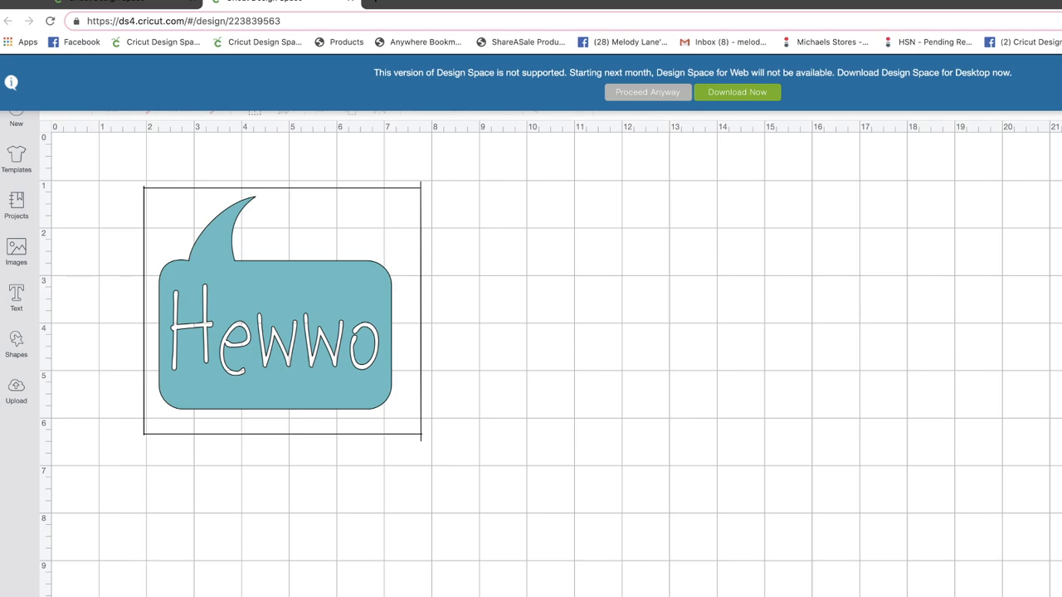
{"action": "key", "text": "super+Tab"}
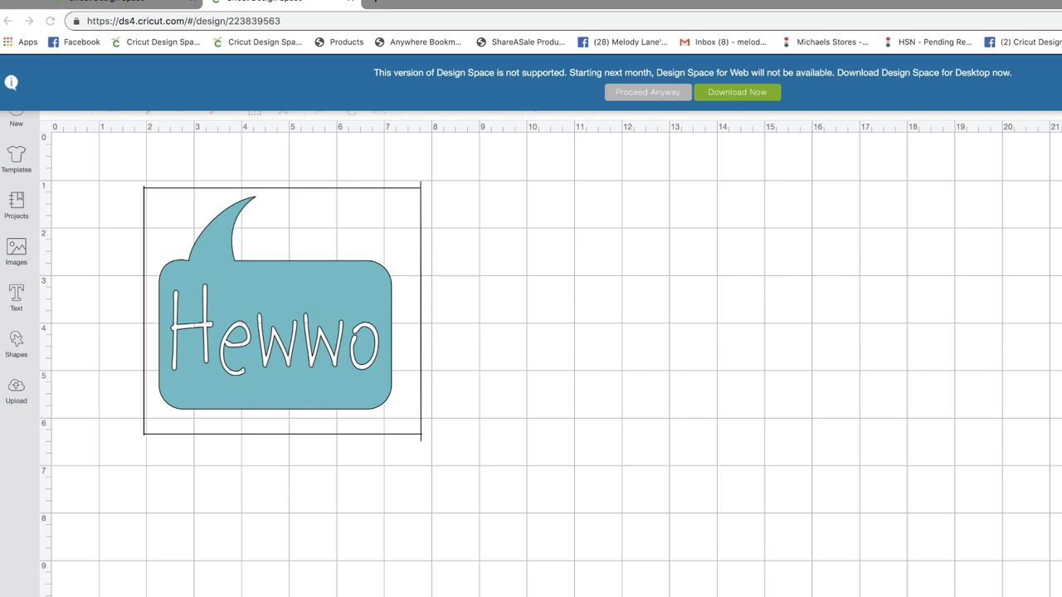
{"action": "left_click_drag", "start_coordinate": [0, 37], "coordinate": [5, 74]}
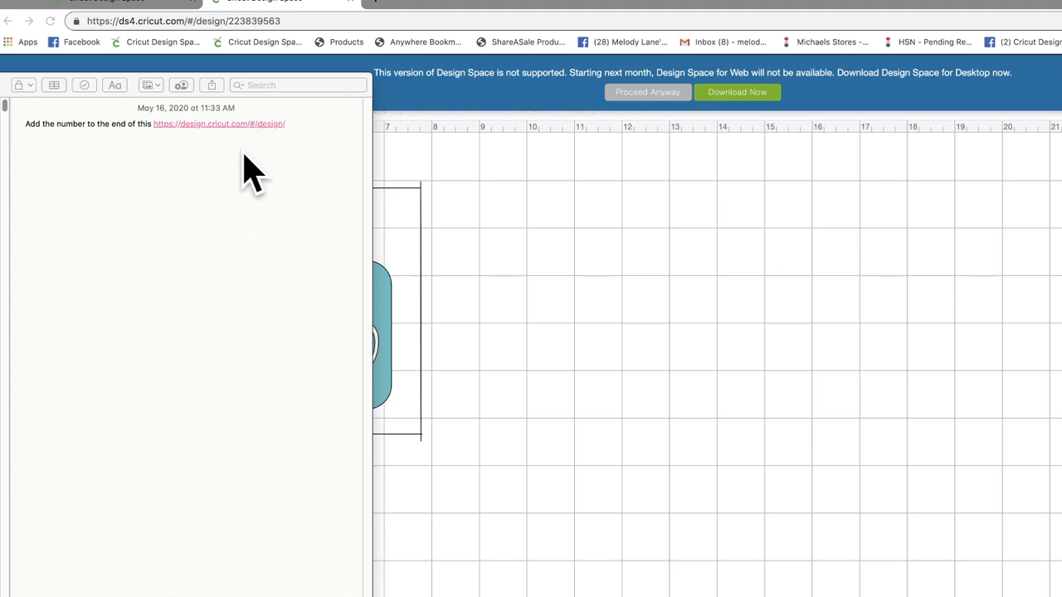
{"action": "left_click", "coordinate": [299, 125]}
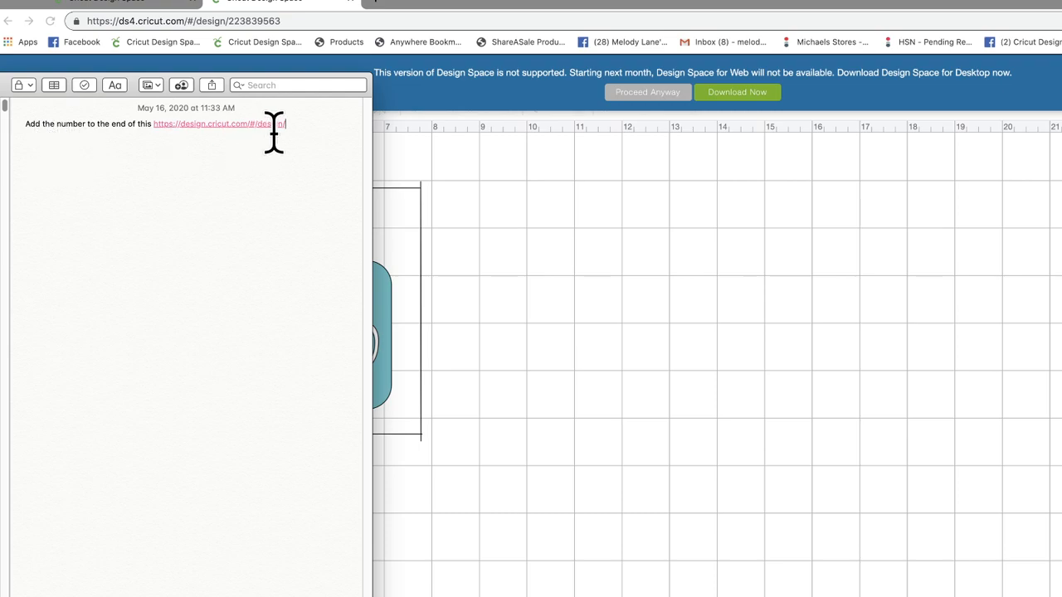
{"action": "left_click_drag", "start_coordinate": [297, 125], "coordinate": [22, 124]}
{"action": "key", "text": "ctrl+c"}
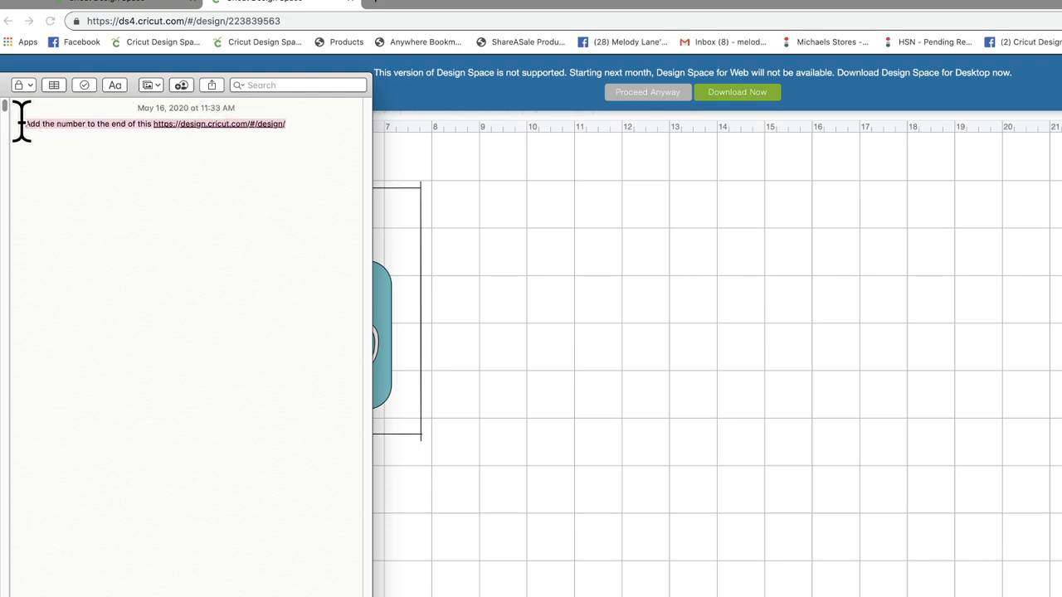
Step: Return to Design Space, proceed despite the unsupported-version notice, and place the copied line as text below the Hewwo design
{"action": "left_click", "coordinate": [586, 244]}
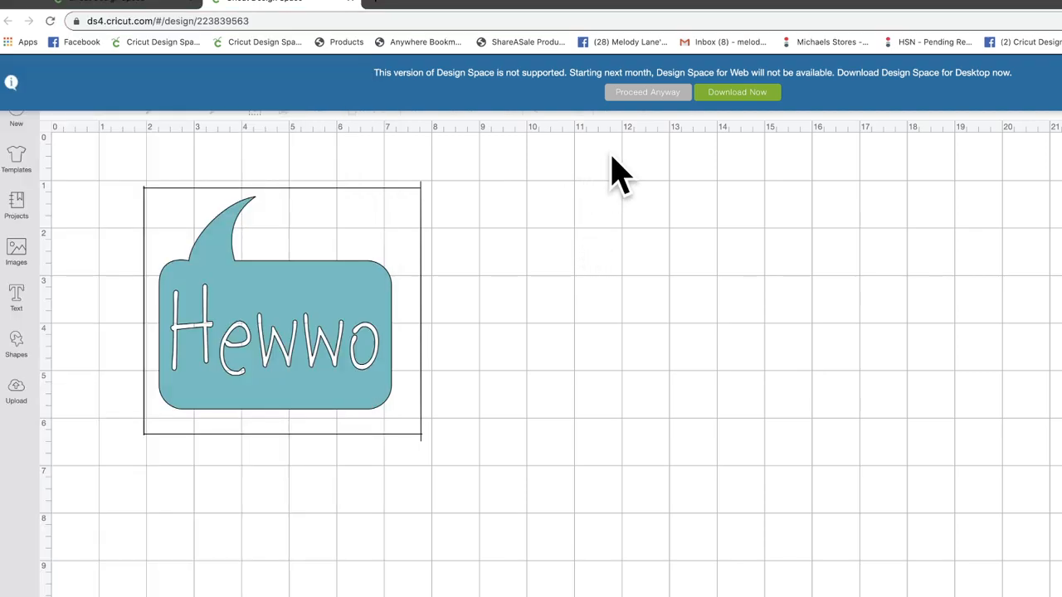
{"action": "left_click", "coordinate": [646, 94]}
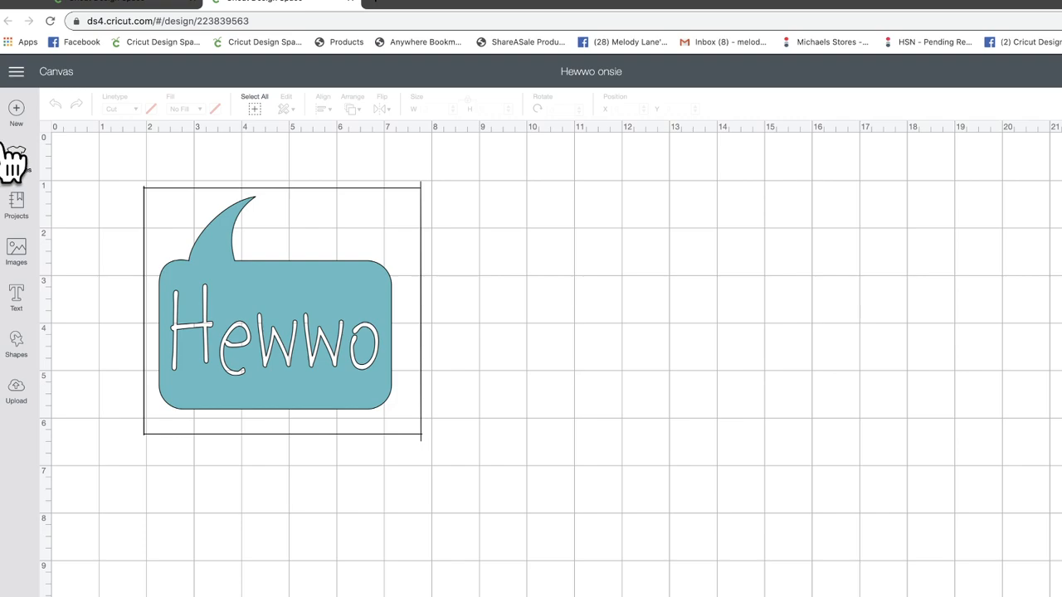
{"action": "left_click", "coordinate": [17, 297]}
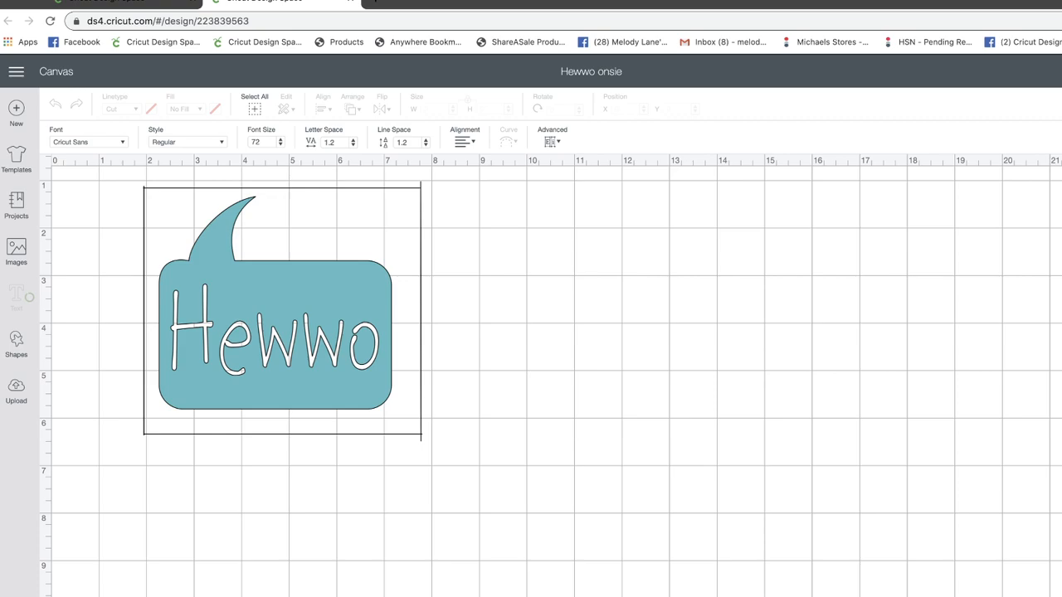
{"action": "key", "text": "ctrl+v"}
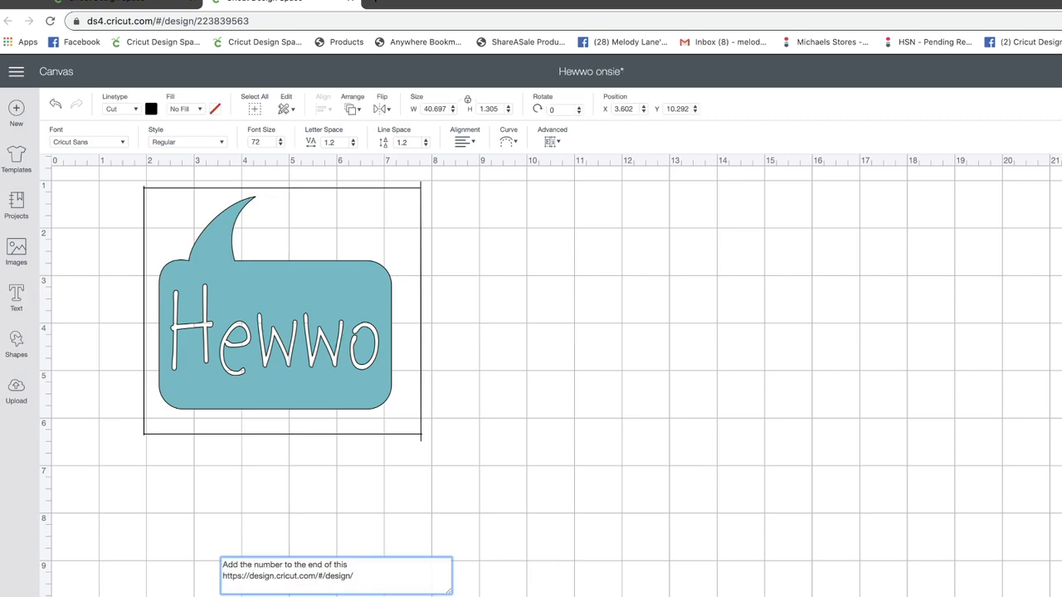
{"action": "key", "text": "Escape"}
{"action": "left_click_drag", "start_coordinate": [839, 596], "coordinate": [687, 540]}
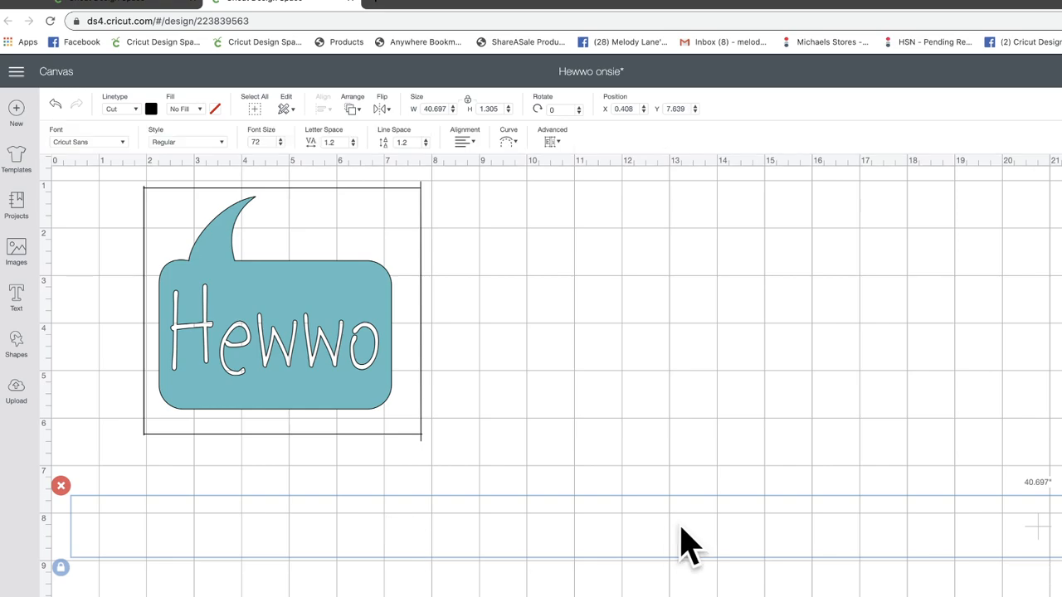
Step: Break the pasted text before the web address onto a second line and move it to about X 0.852, Y 5.875
{"action": "left_click", "coordinate": [864, 520]}
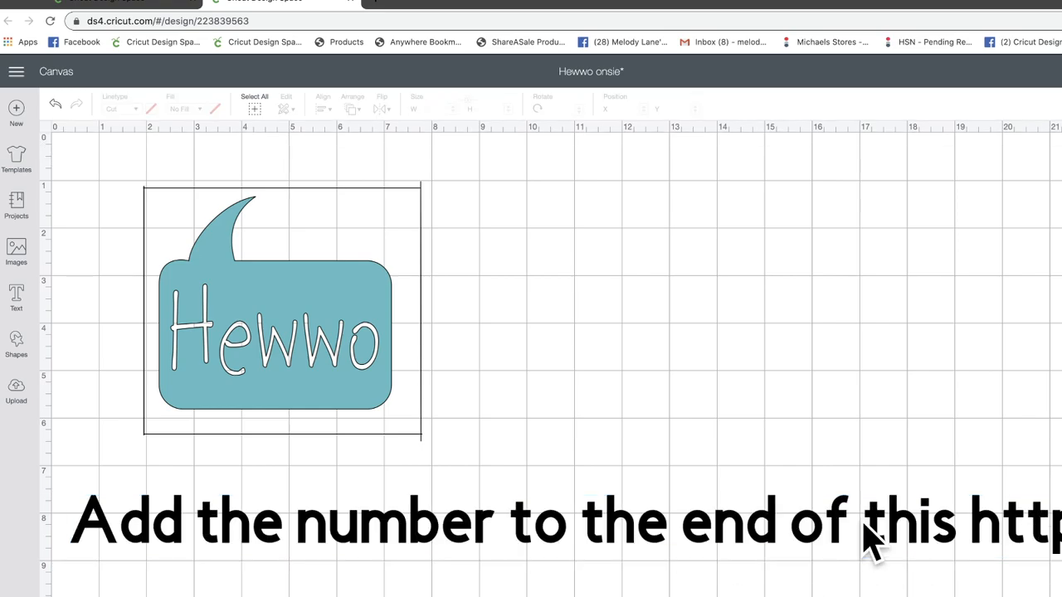
{"action": "left_click", "coordinate": [954, 519]}
{"action": "double_click", "coordinate": [962, 535]}
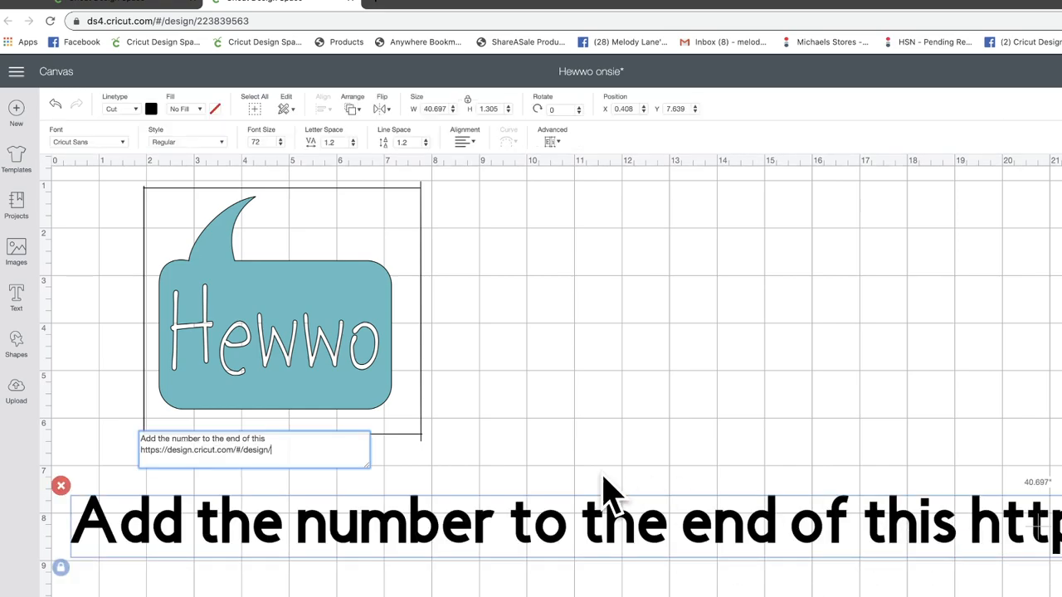
{"action": "left_click", "coordinate": [274, 440]}
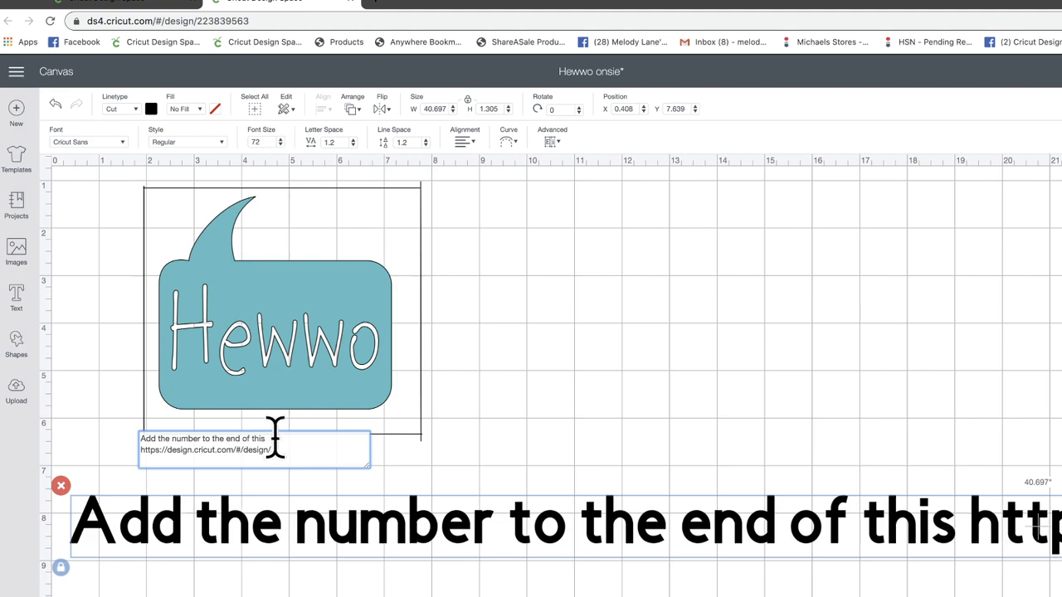
{"action": "key", "text": "Return"}
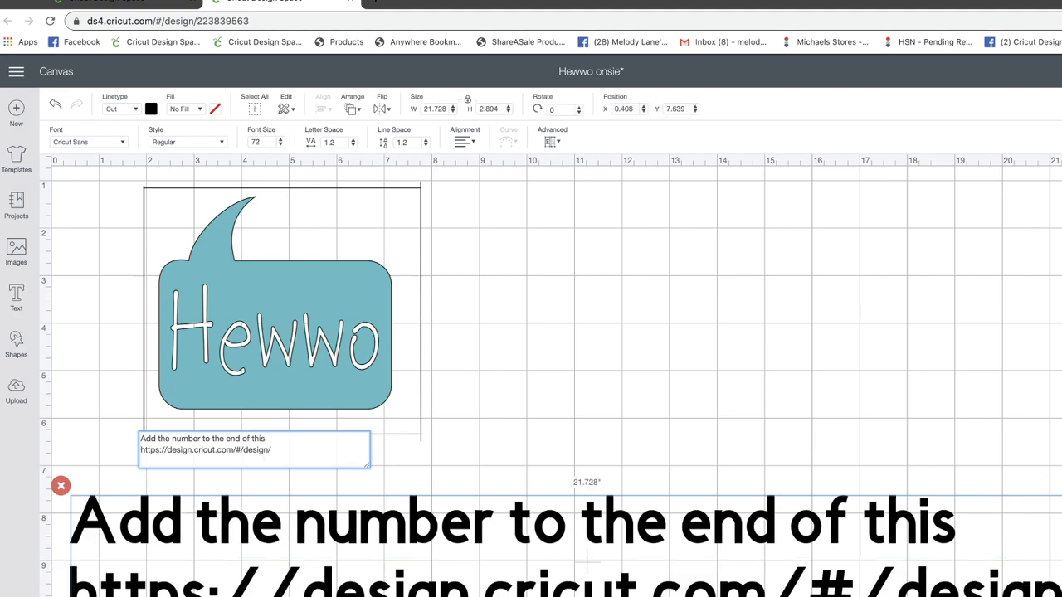
{"action": "left_click", "coordinate": [498, 439]}
{"action": "left_click_drag", "start_coordinate": [407, 526], "coordinate": [420, 455]}
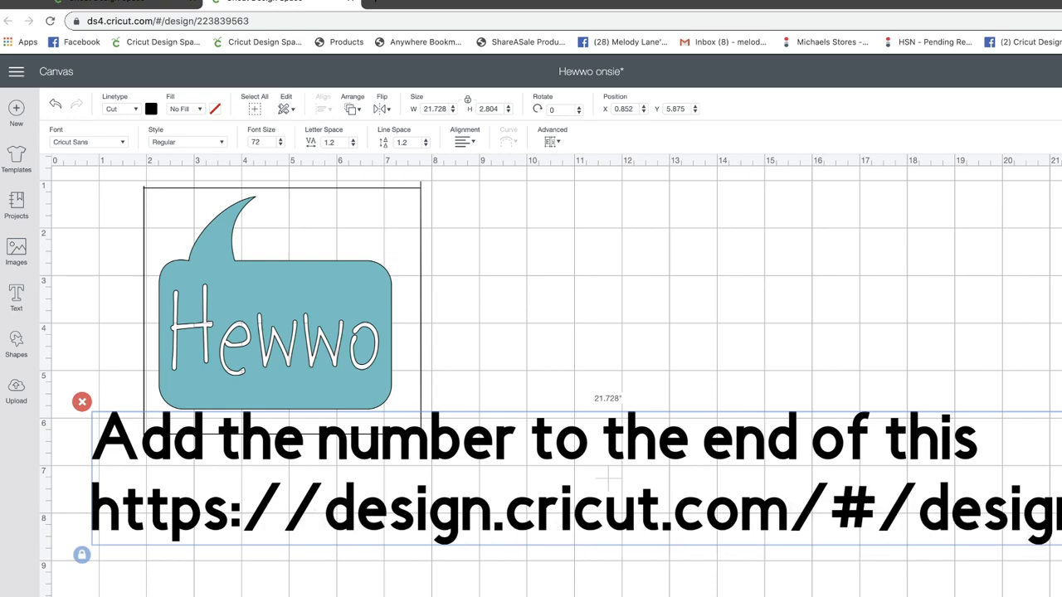
Step: Append the project number 223839563 to the end of the web address in the canvas text
{"action": "double_click", "coordinate": [541, 440]}
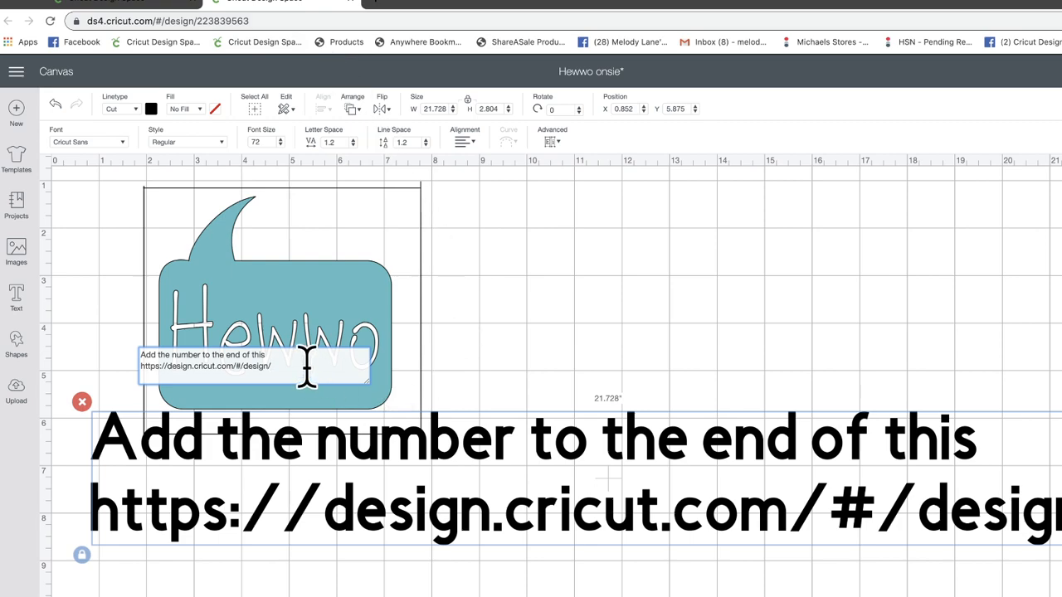
{"action": "type", "text": "2238"}
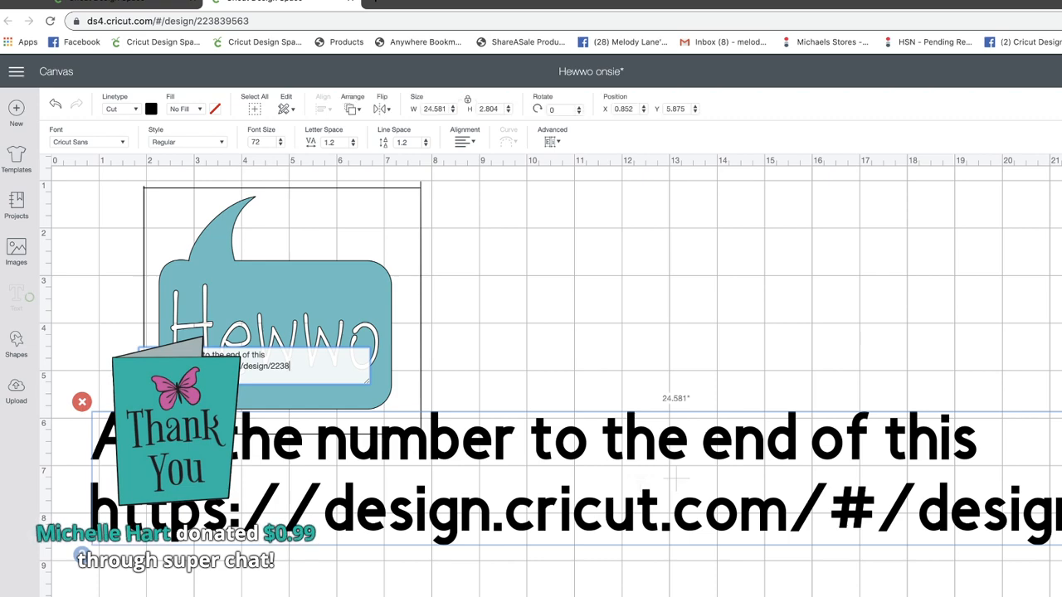
{"action": "type", "text": "39"}
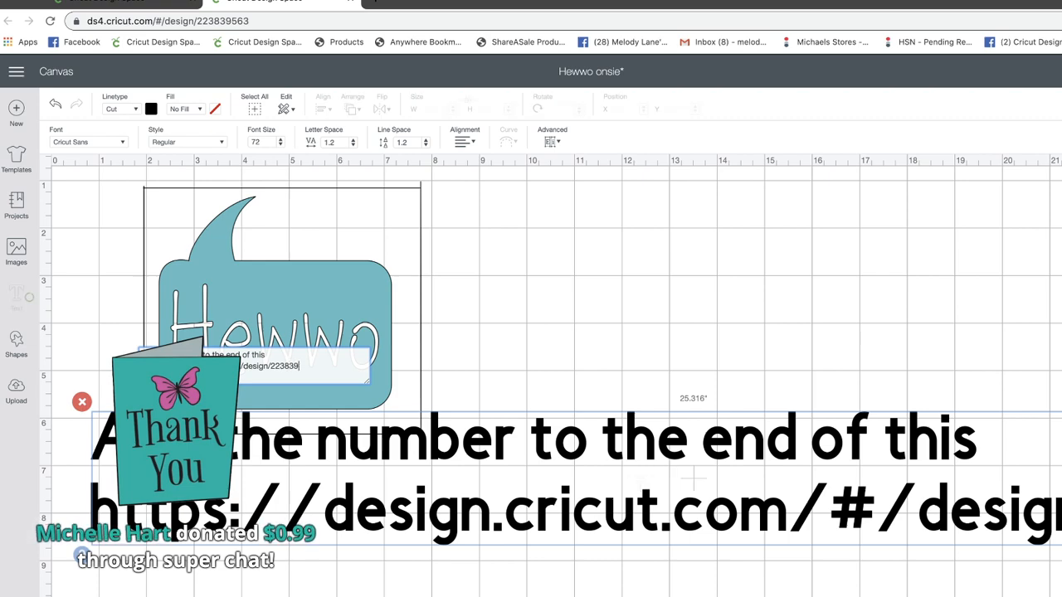
{"action": "type", "text": "563"}
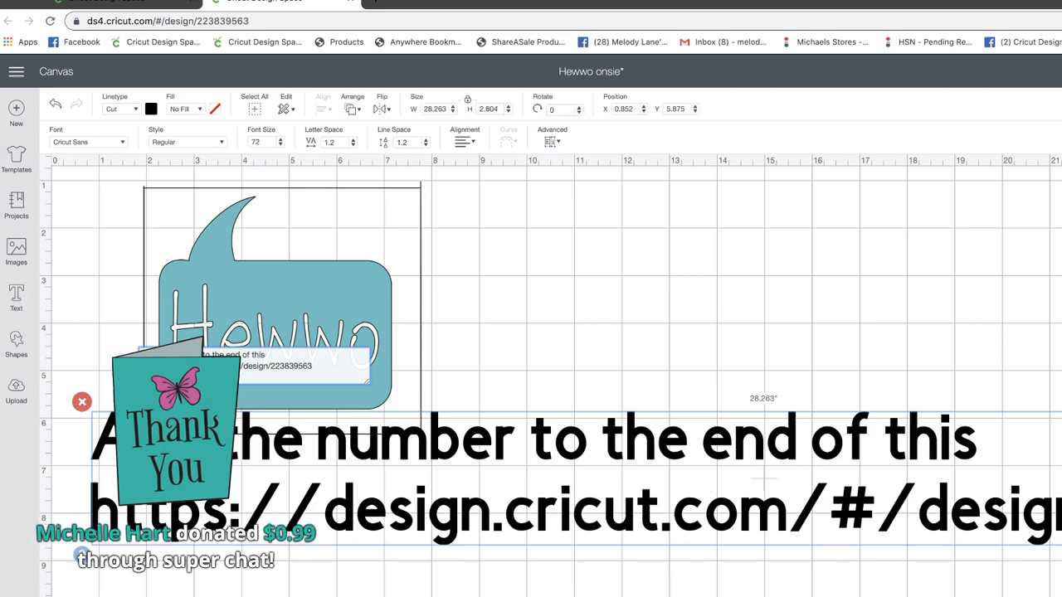
{"action": "left_click", "coordinate": [95, 509]}
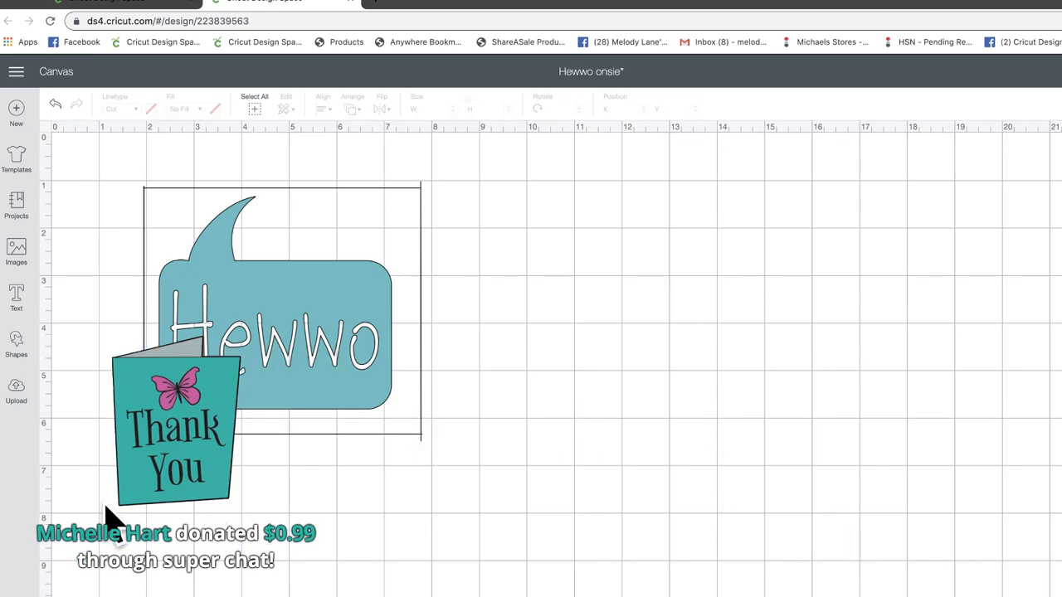
Step: Look over the complete web address on the canvas, from https through the project number at its end
{"action": "scroll", "coordinate": [1047, 521], "scroll_direction": "right", "scroll_amount": 10}
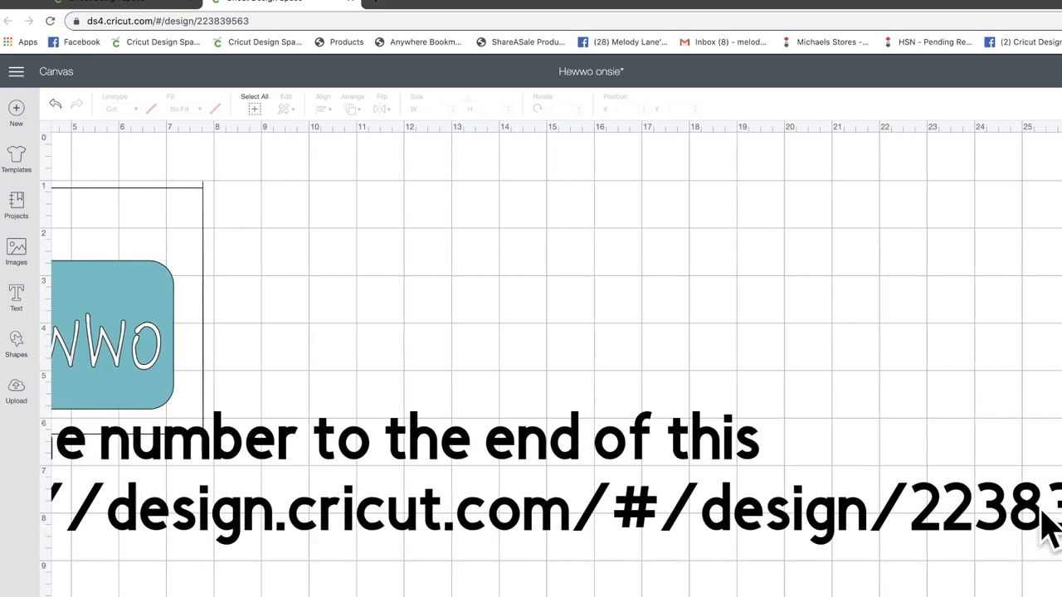
{"action": "scroll", "coordinate": [554, 522], "scroll_direction": "left", "scroll_amount": 10}
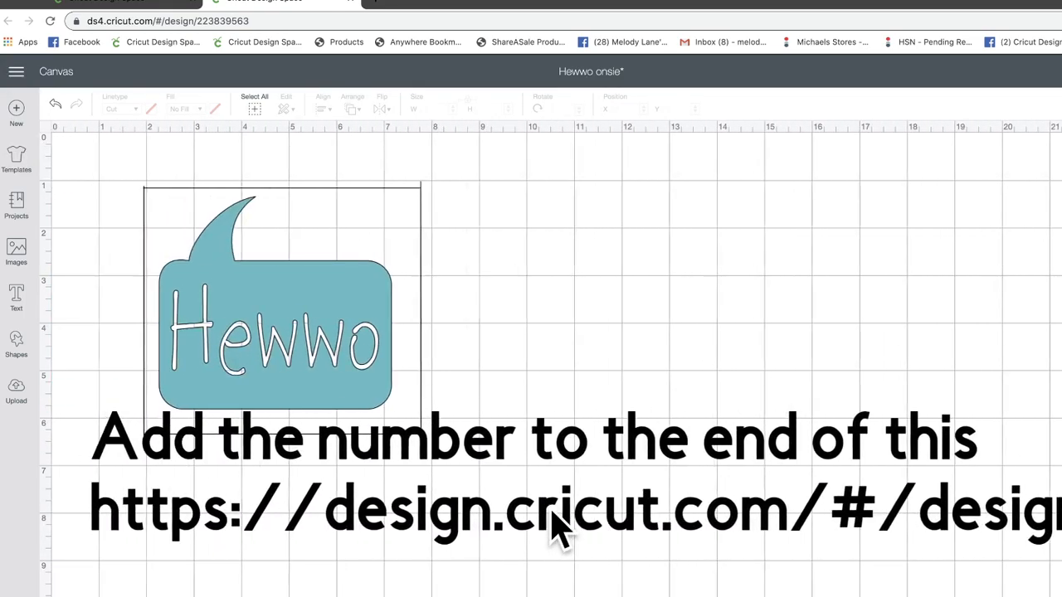
{"action": "scroll", "coordinate": [554, 522], "scroll_direction": "right", "scroll_amount": 6}
{"action": "scroll", "coordinate": [554, 522], "scroll_direction": "left", "scroll_amount": 6}
{"action": "scroll", "coordinate": [438, 517], "scroll_direction": "right", "scroll_amount": 4}
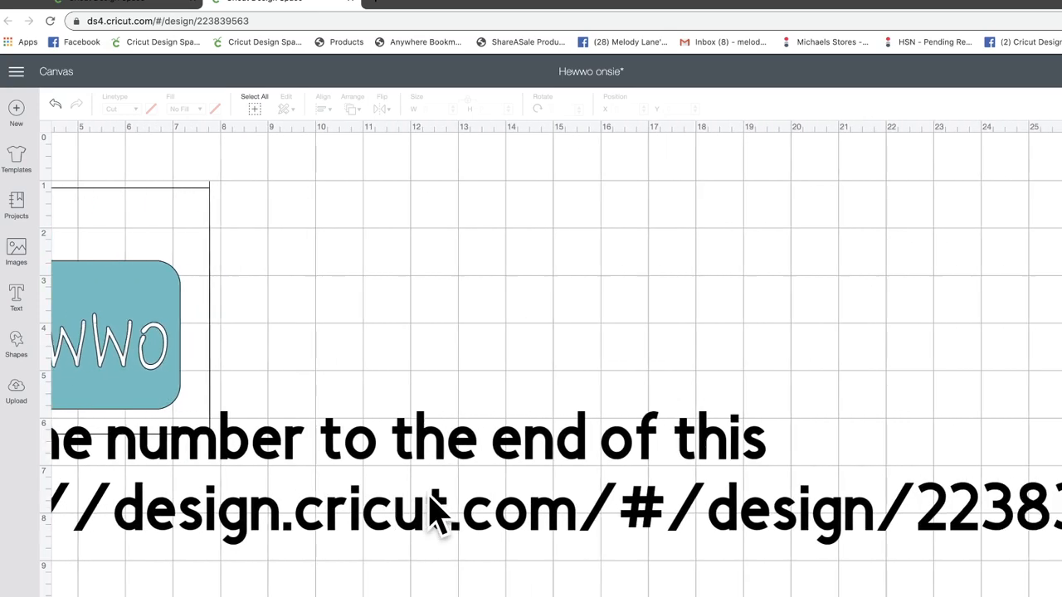
{"action": "scroll", "coordinate": [437, 513], "scroll_direction": "right", "scroll_amount": 6}
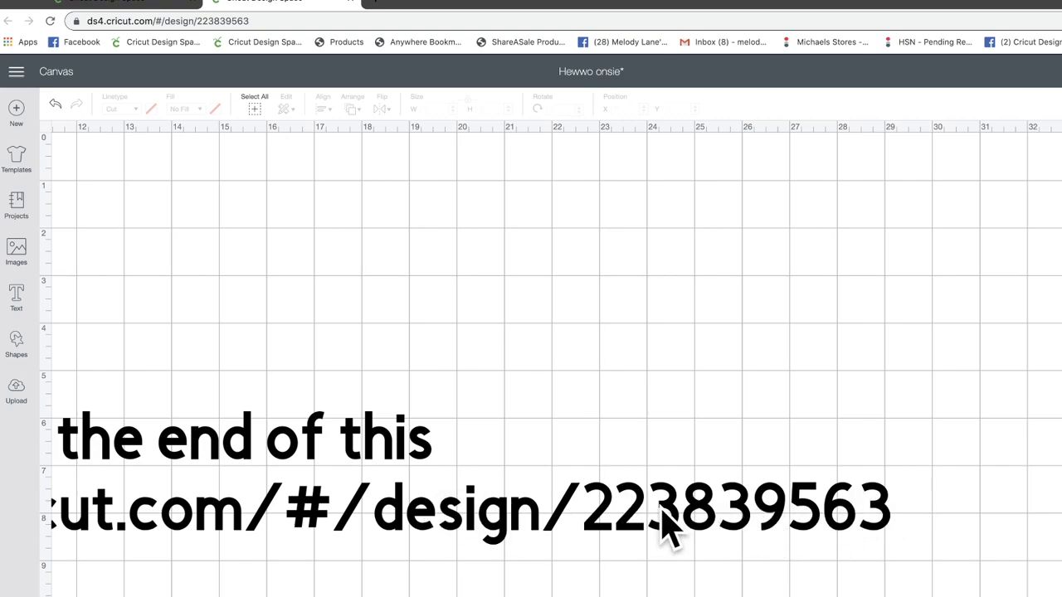
{"action": "scroll", "coordinate": [332, 523], "scroll_direction": "left", "scroll_amount": 10}
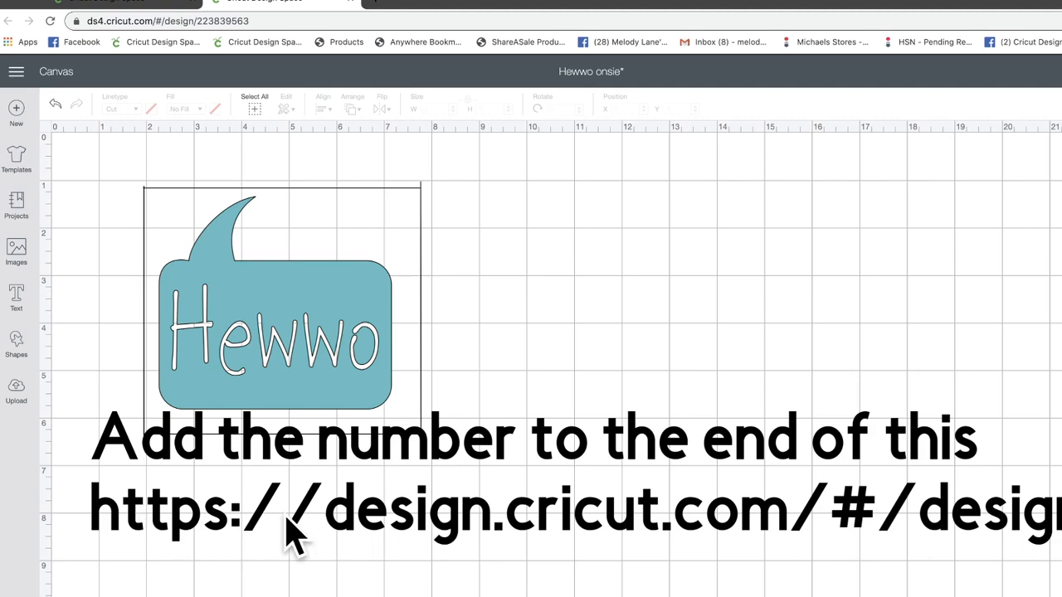
Step: Switch to Notes to show the "Add the number to the end of this" line again, then return to Design Space
{"action": "left_click", "coordinate": [209, 518]}
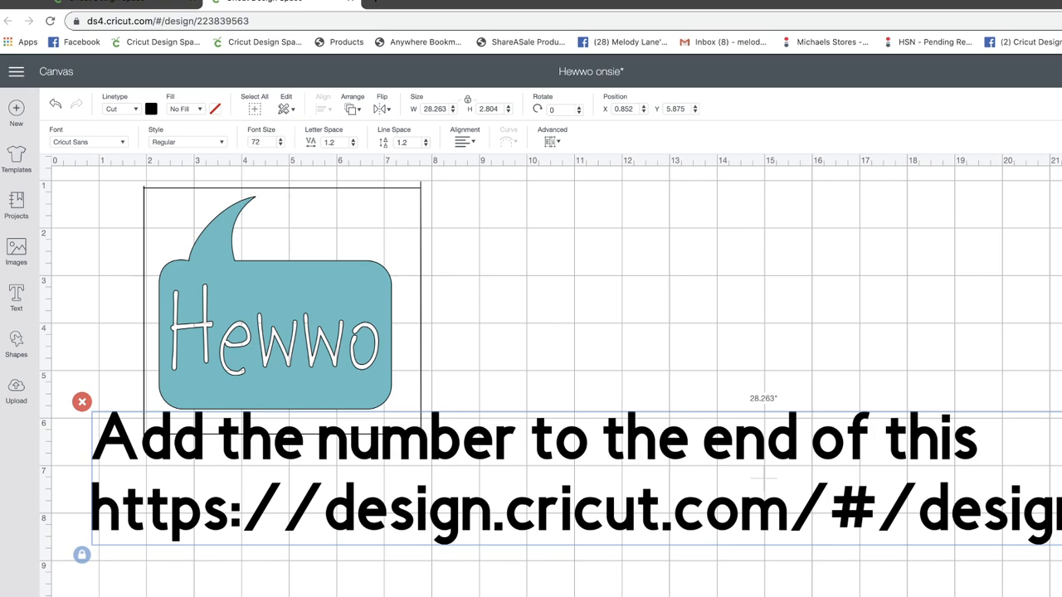
{"action": "key", "text": "super+Tab"}
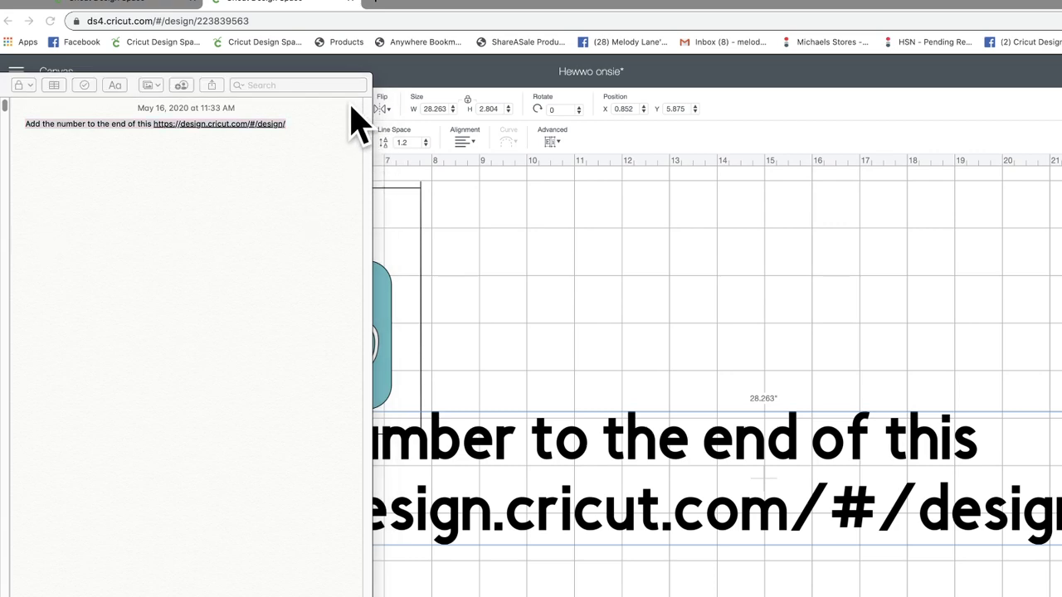
{"action": "left_click_drag", "start_coordinate": [286, 124], "coordinate": [25, 123]}
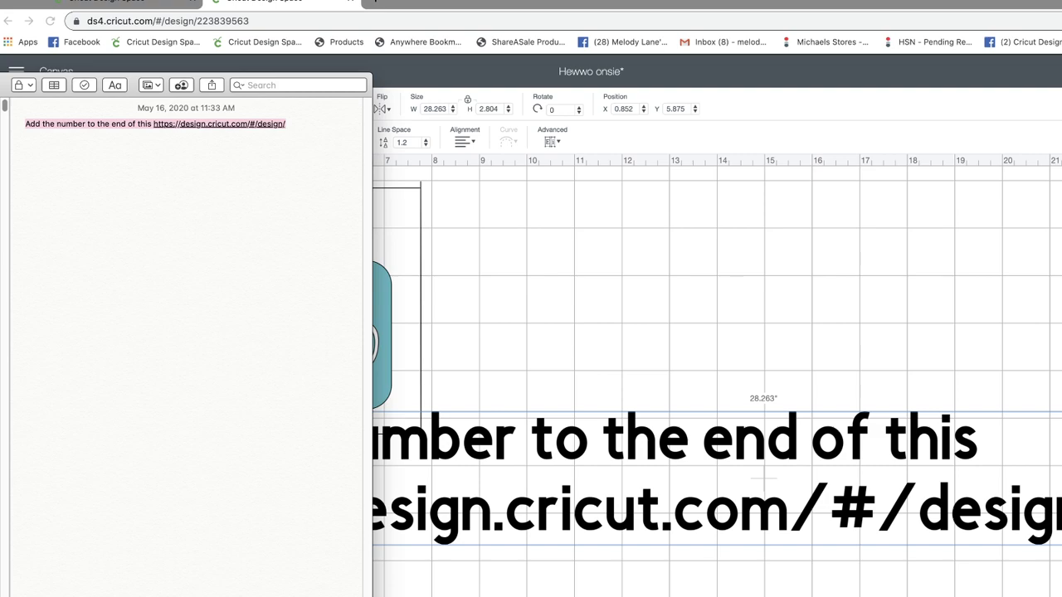
{"action": "key", "text": "super+Tab"}
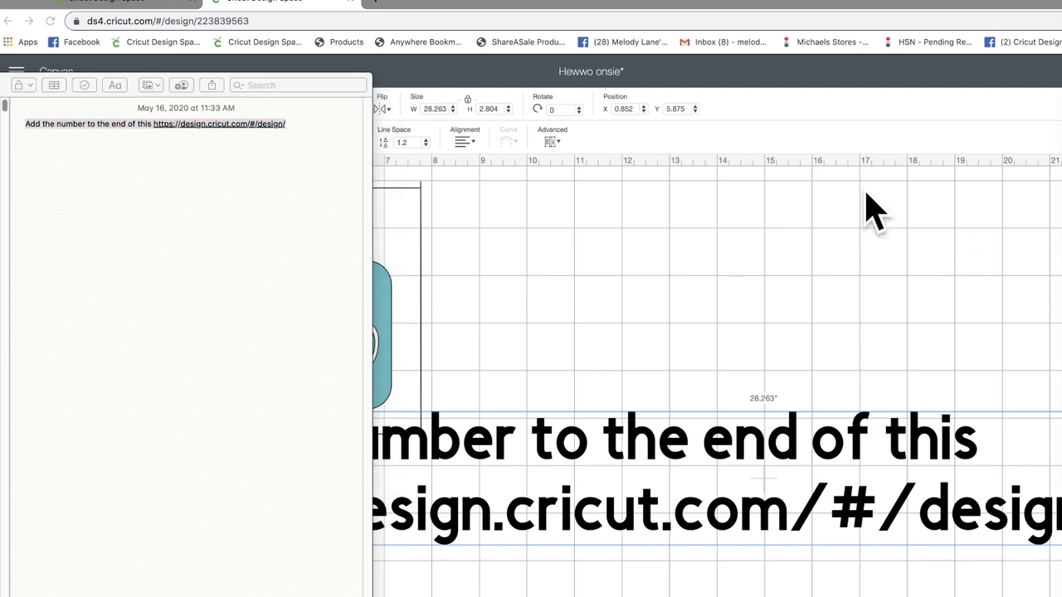
{"action": "left_click", "coordinate": [604, 264]}
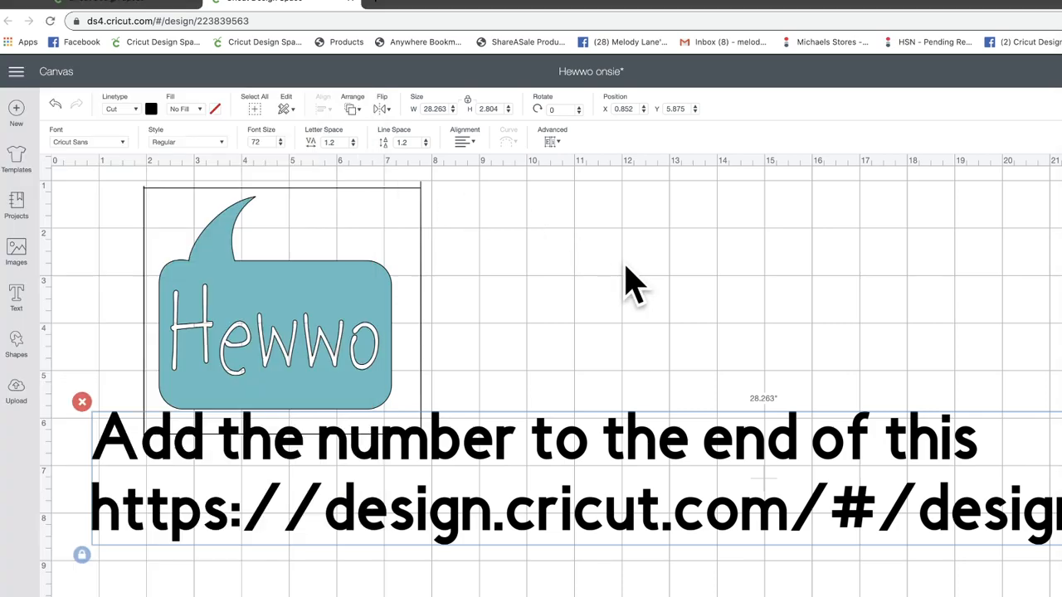
Step: Start a new blank project, replacing the Hewwo onsie project without saving its changes
{"action": "left_click", "coordinate": [15, 107]}
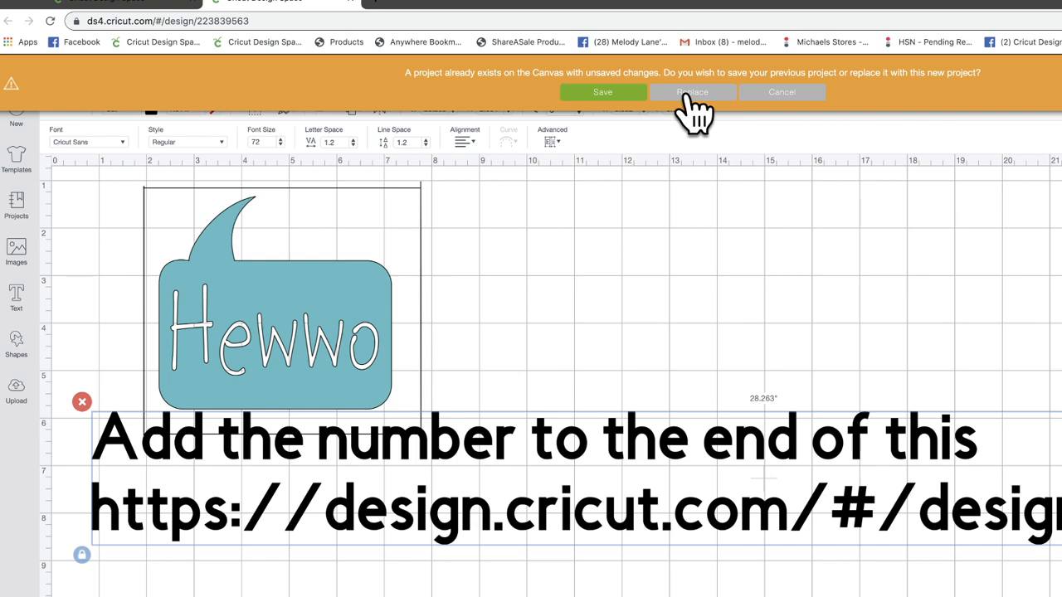
{"action": "left_click", "coordinate": [644, 216]}
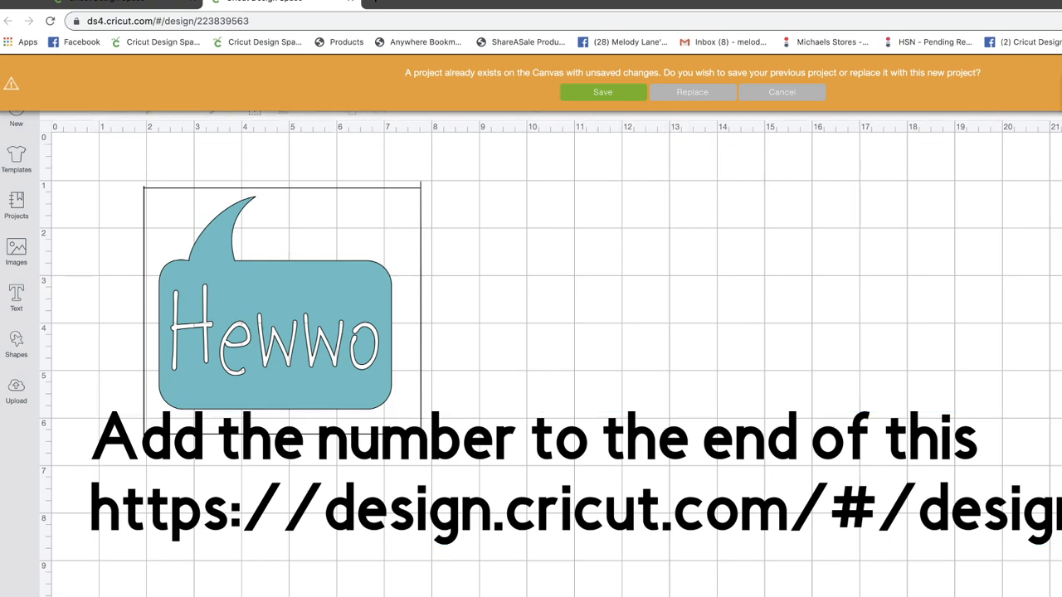
{"action": "left_click", "coordinate": [689, 94]}
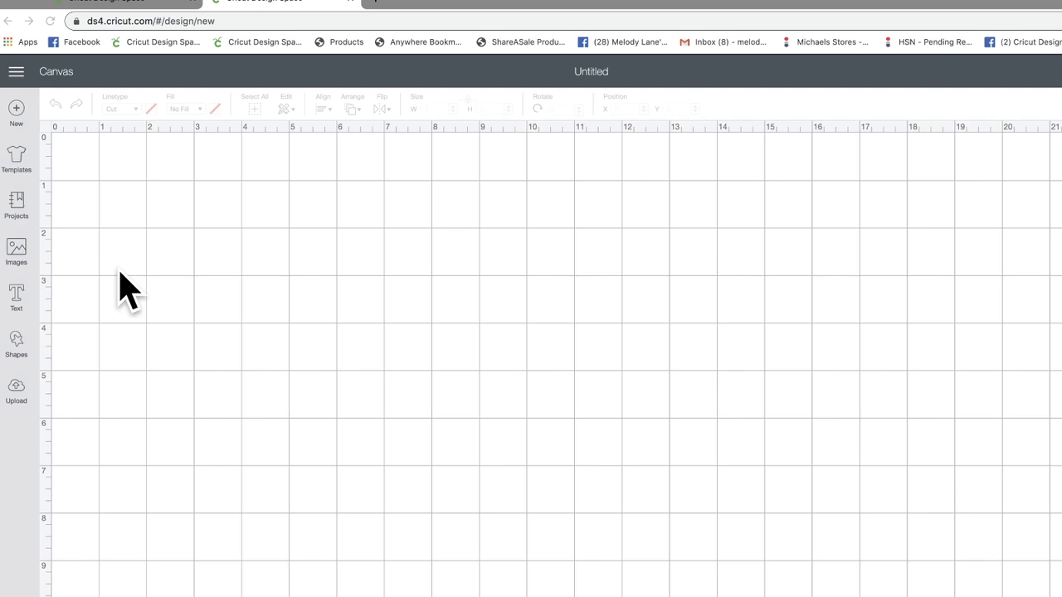
Step: Search the image library for "mandala" and browse through the matching images
{"action": "left_click", "coordinate": [17, 253]}
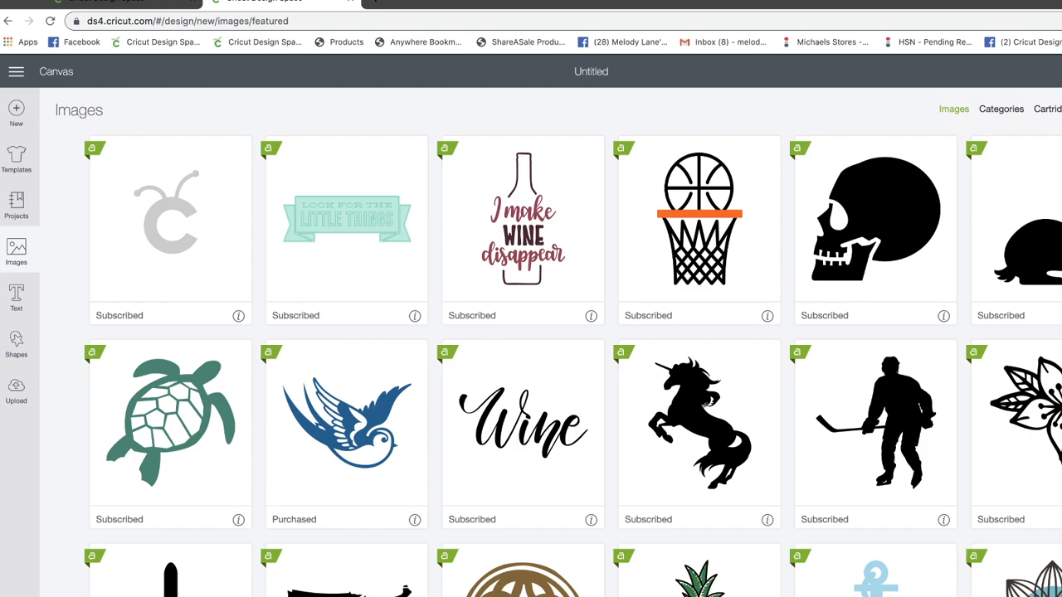
{"action": "key", "text": "Return"}
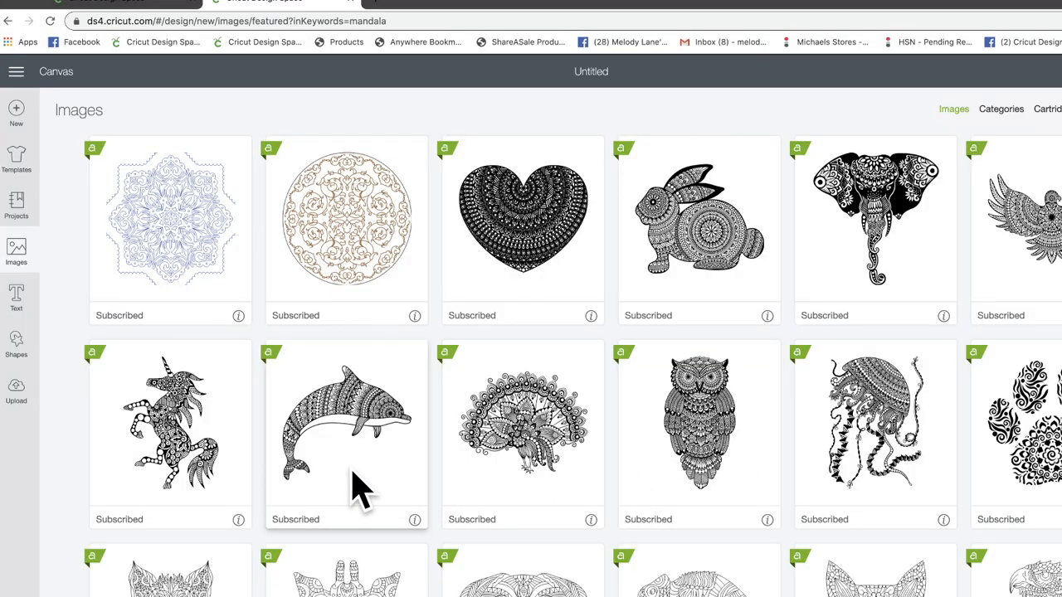
{"action": "scroll", "coordinate": [357, 489], "scroll_direction": "down", "scroll_amount": 15}
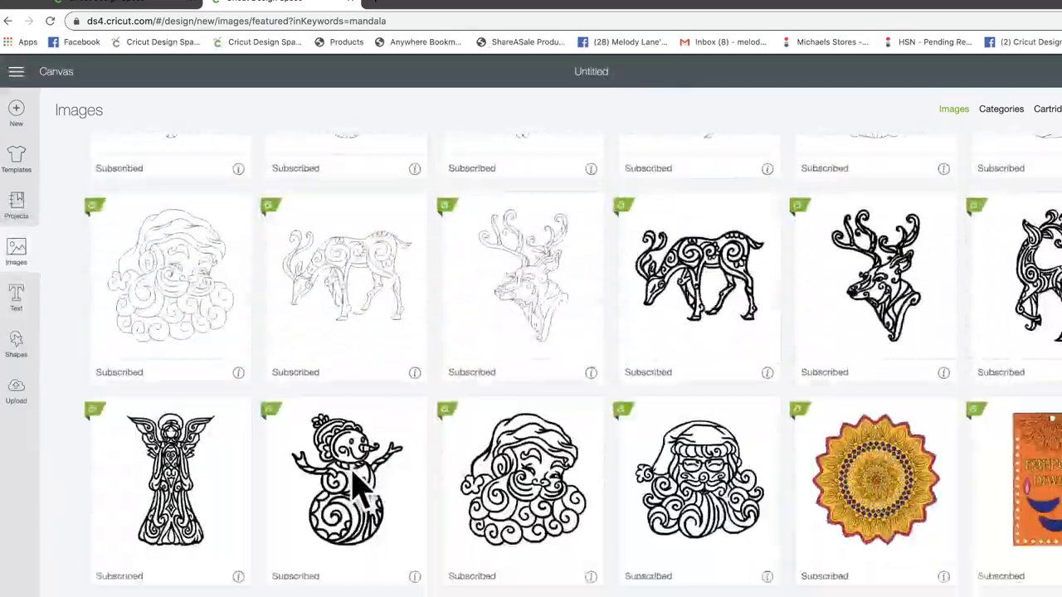
{"action": "scroll", "coordinate": [357, 490], "scroll_direction": "down", "scroll_amount": 15}
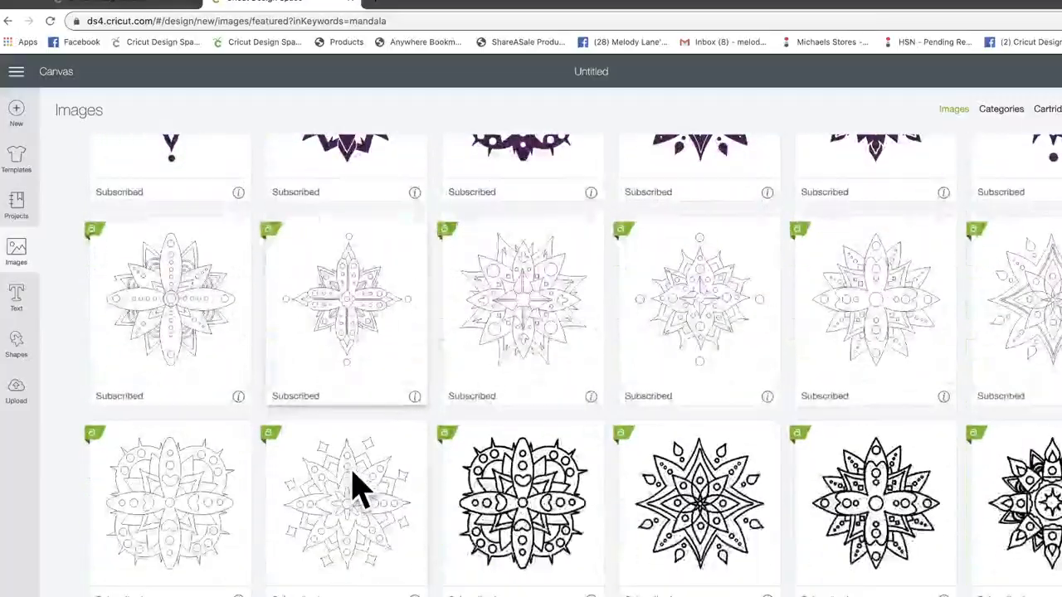
{"action": "scroll", "coordinate": [356, 490], "scroll_direction": "down", "scroll_amount": 3}
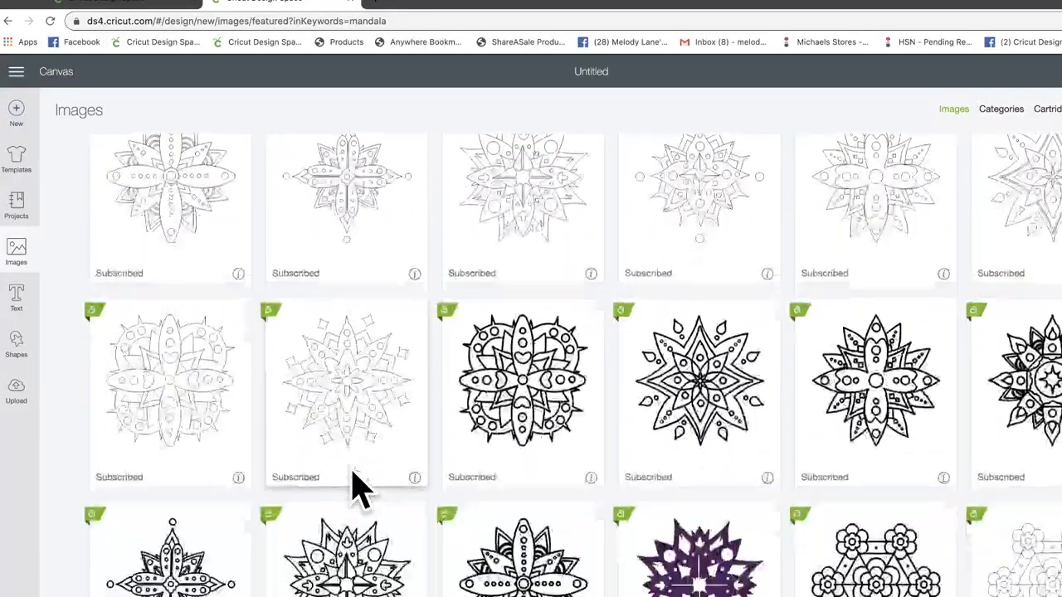
{"action": "scroll", "coordinate": [357, 490], "scroll_direction": "down", "scroll_amount": 10}
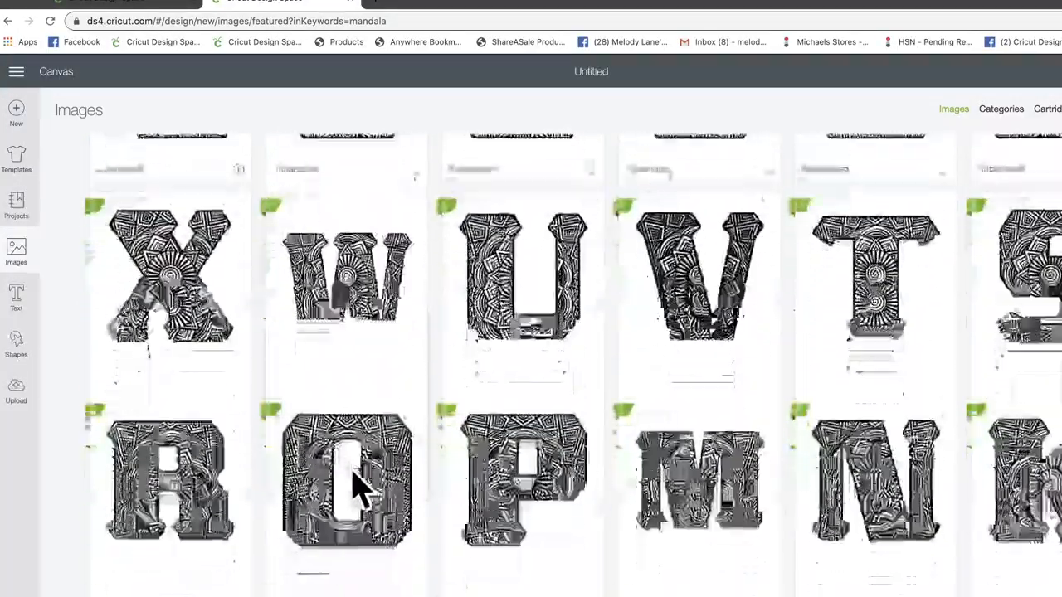
{"action": "scroll", "coordinate": [357, 489], "scroll_direction": "down", "scroll_amount": 7}
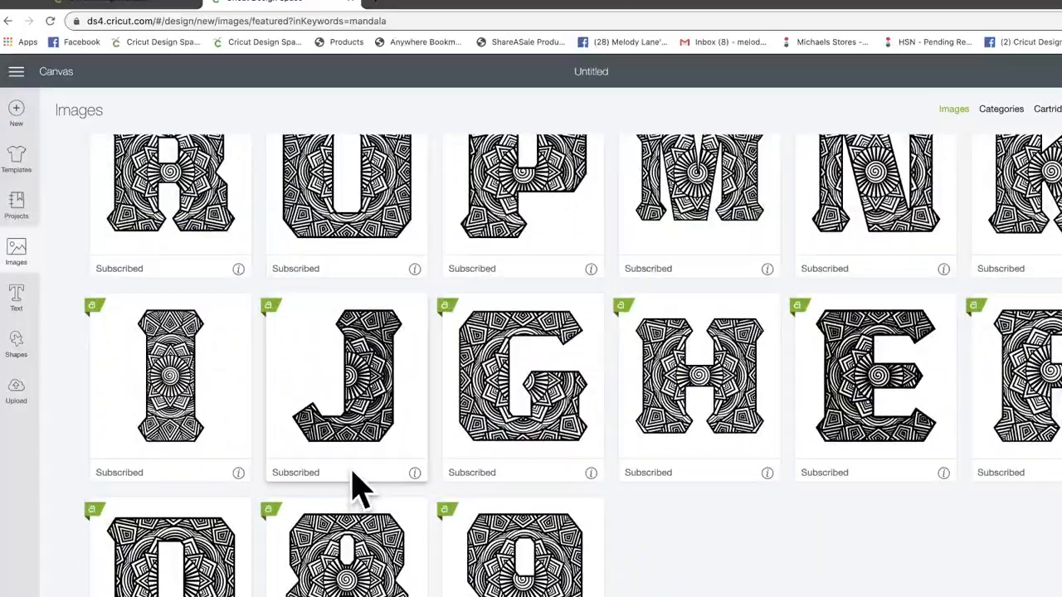
Step: Look over the rest of the mandala results, from the letters through the round designs and animals to the purchased mandalas
{"action": "scroll", "coordinate": [357, 489], "scroll_direction": "down", "scroll_amount": 8}
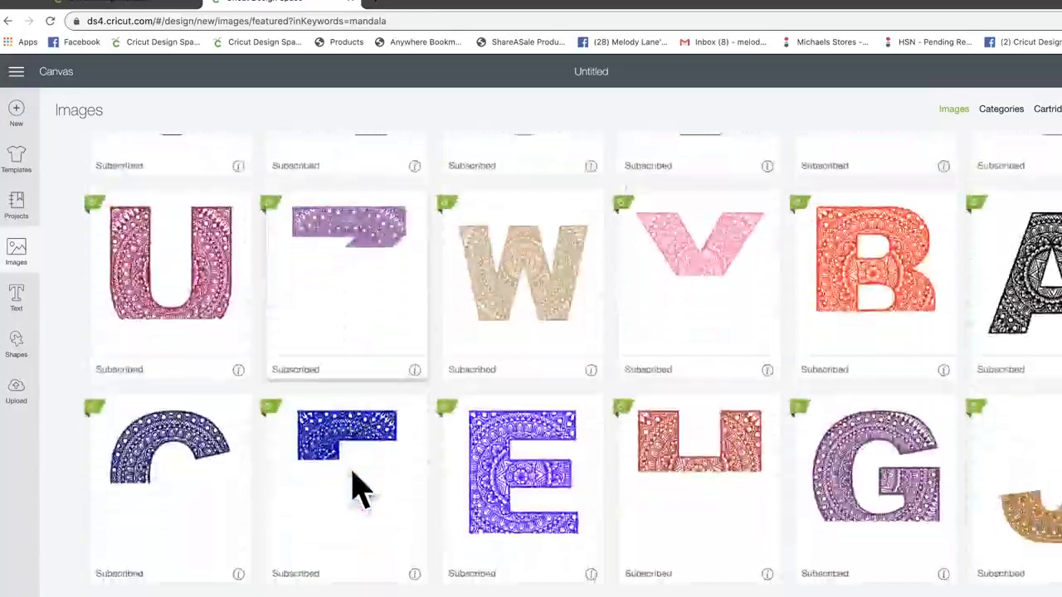
{"action": "scroll", "coordinate": [357, 489], "scroll_direction": "down", "scroll_amount": 8}
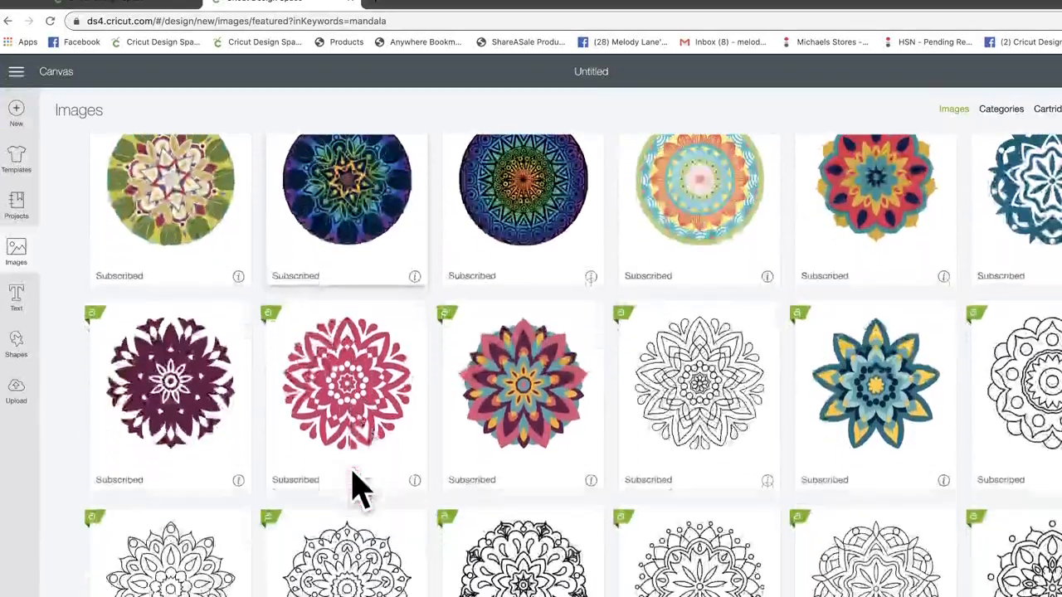
{"action": "scroll", "coordinate": [357, 489], "scroll_direction": "down", "scroll_amount": 2}
{"action": "scroll", "coordinate": [357, 489], "scroll_direction": "up", "scroll_amount": 3}
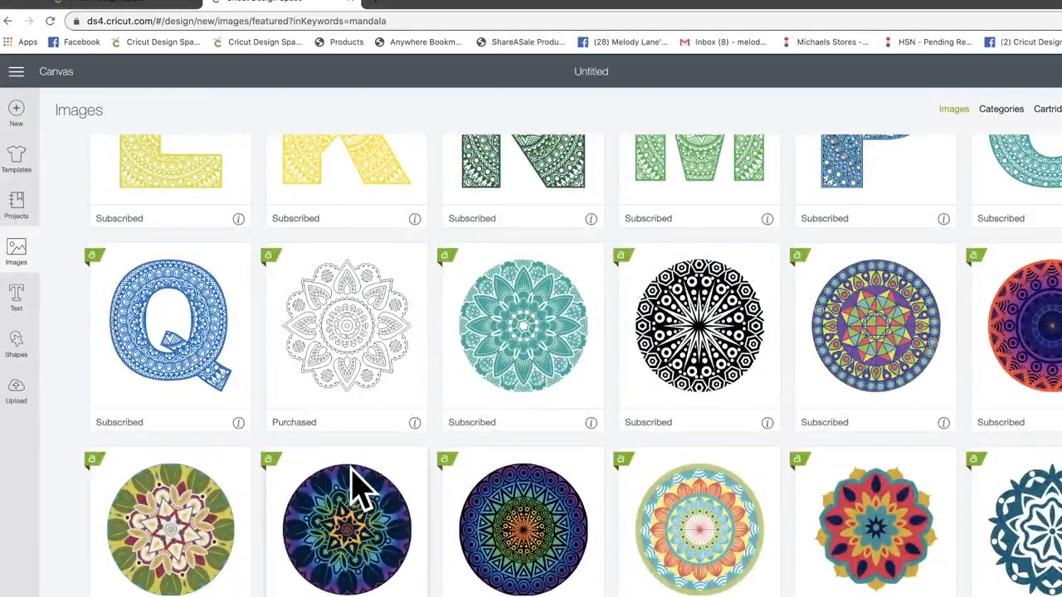
{"action": "scroll", "coordinate": [356, 490], "scroll_direction": "down", "scroll_amount": 2}
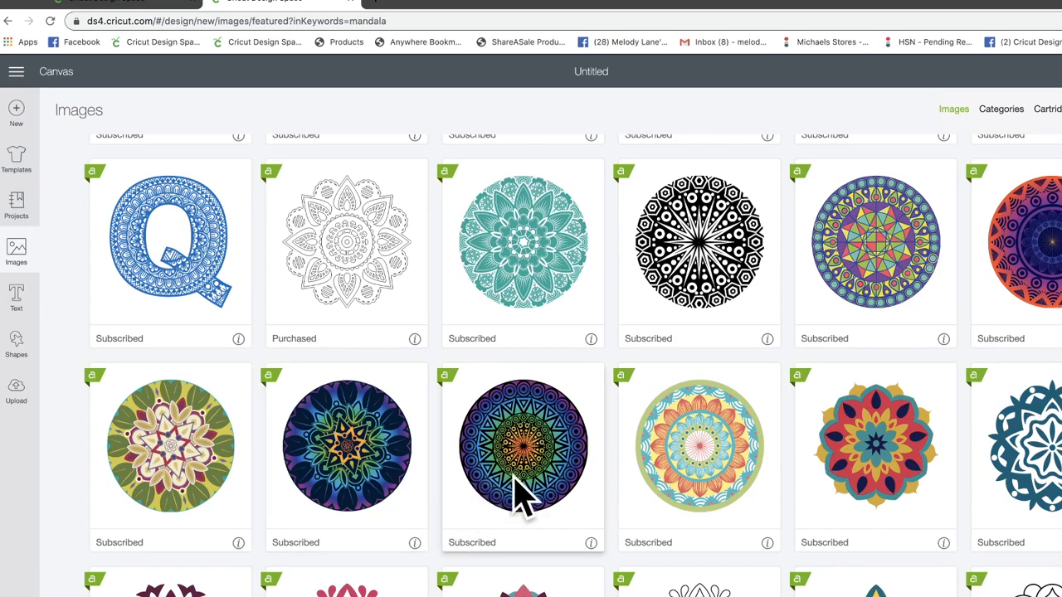
{"action": "mouse_move", "coordinate": [415, 544]}
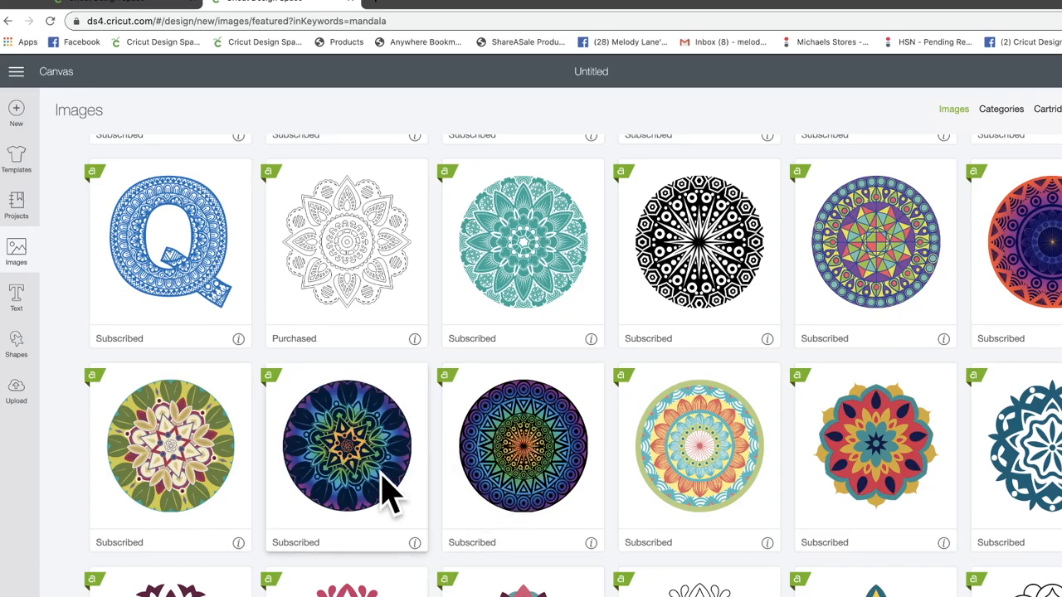
{"action": "scroll", "coordinate": [412, 502], "scroll_direction": "down", "scroll_amount": 3}
{"action": "scroll", "coordinate": [414, 502], "scroll_direction": "up", "scroll_amount": 1}
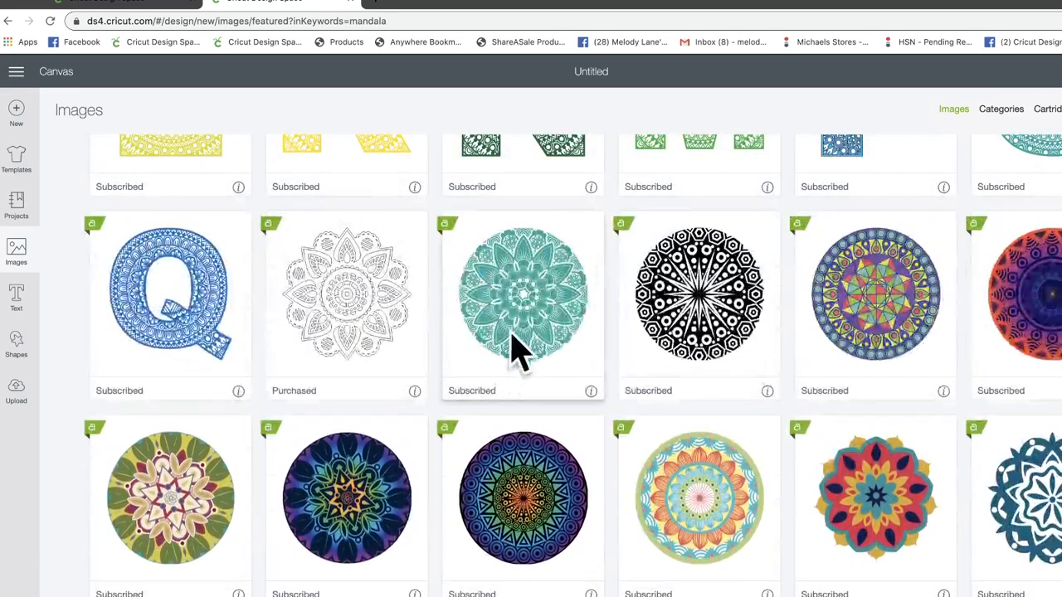
{"action": "mouse_move", "coordinate": [590, 391]}
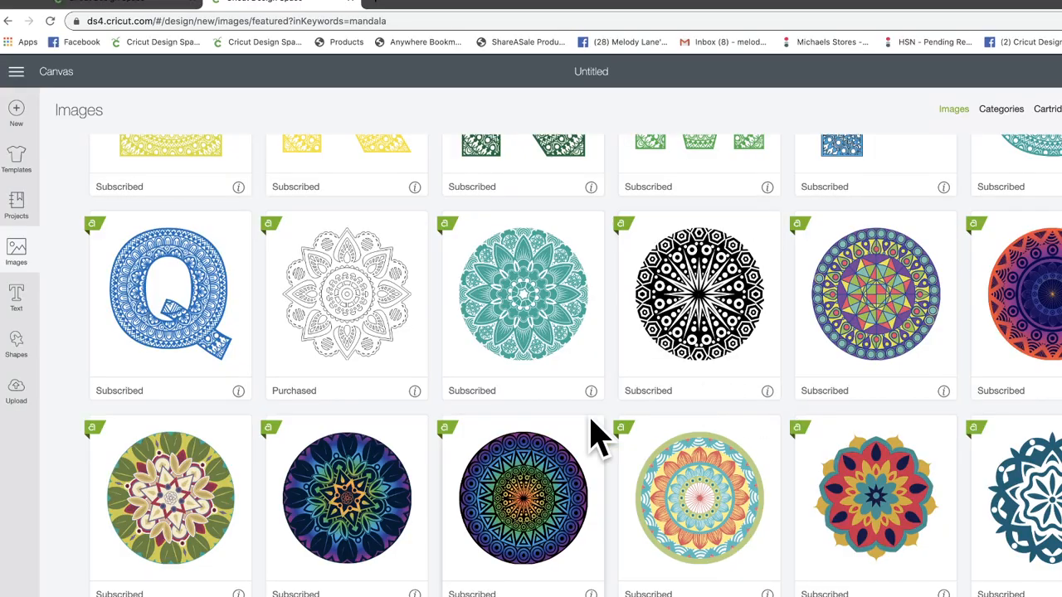
{"action": "scroll", "coordinate": [595, 438], "scroll_direction": "down", "scroll_amount": 15}
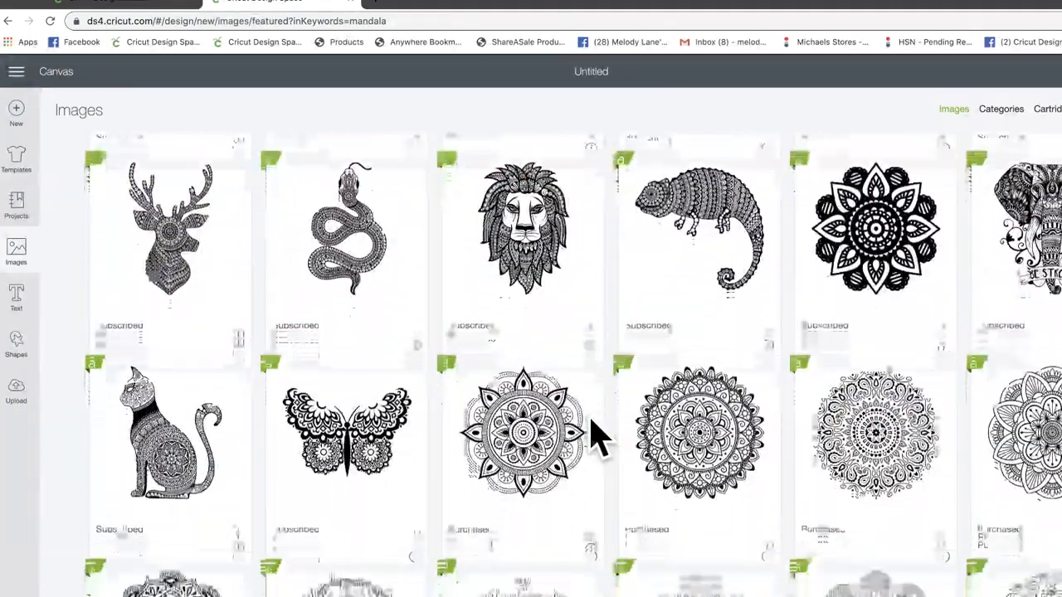
{"action": "scroll", "coordinate": [596, 438], "scroll_direction": "down", "scroll_amount": 5}
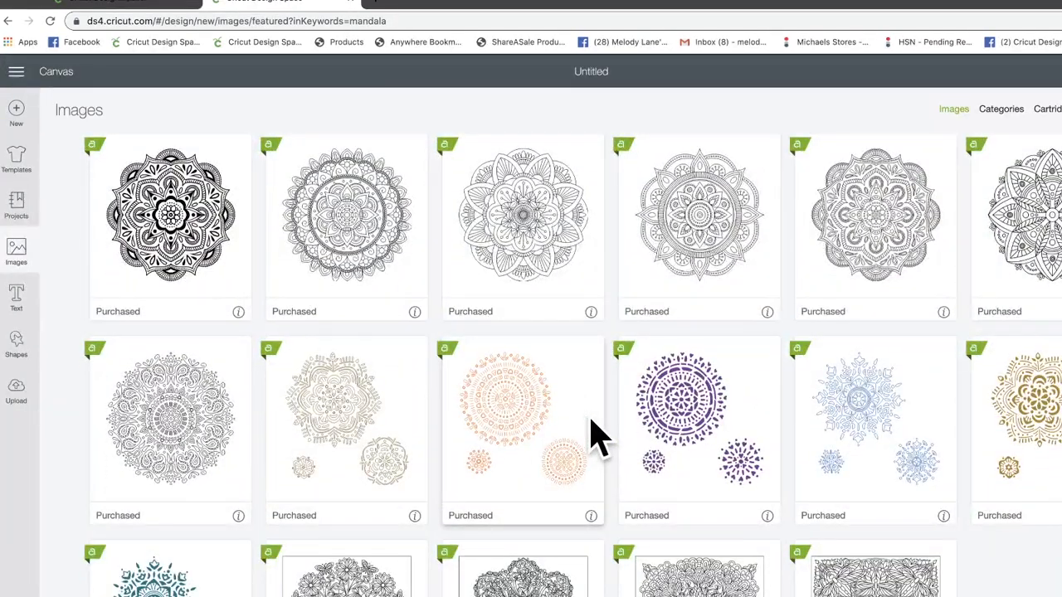
Step: Pick the bold black mandala, search the images for "animal", and insert the mandala with the black leopard face
{"action": "left_click", "coordinate": [190, 263]}
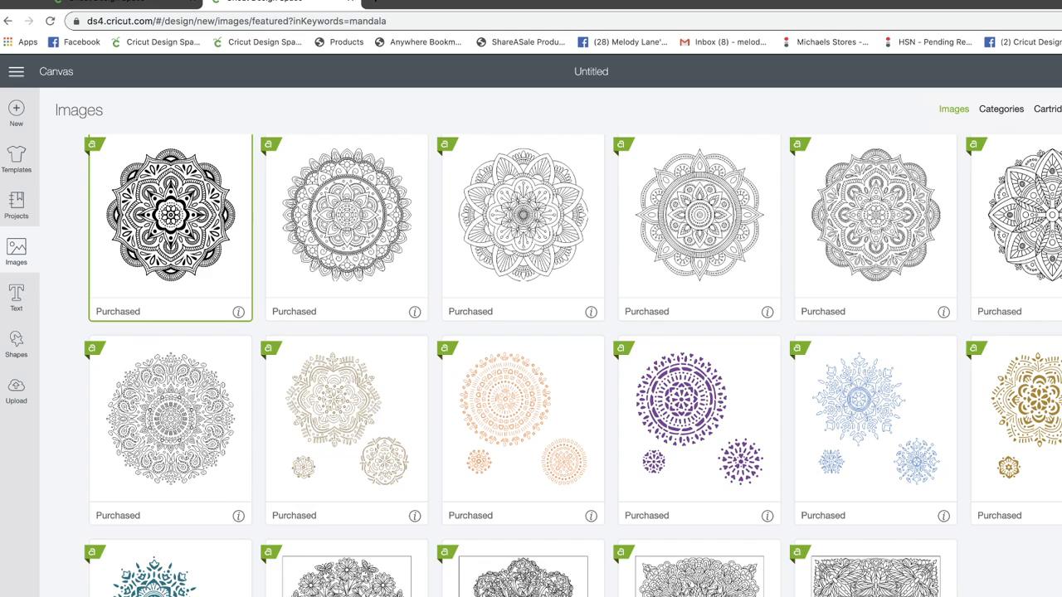
{"action": "key", "text": "Return"}
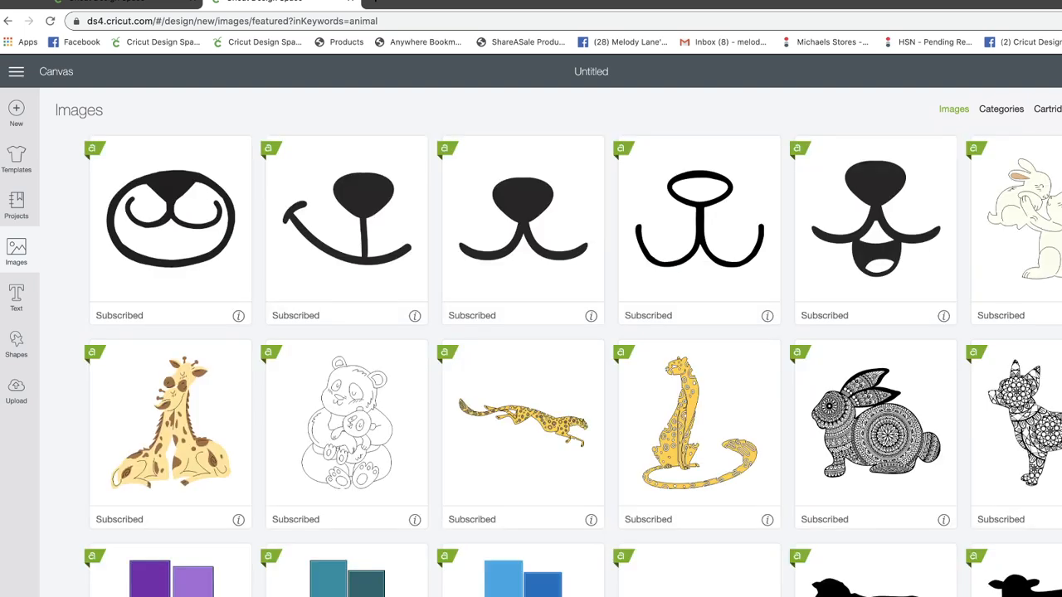
{"action": "scroll", "coordinate": [695, 455], "scroll_direction": "down", "scroll_amount": 10}
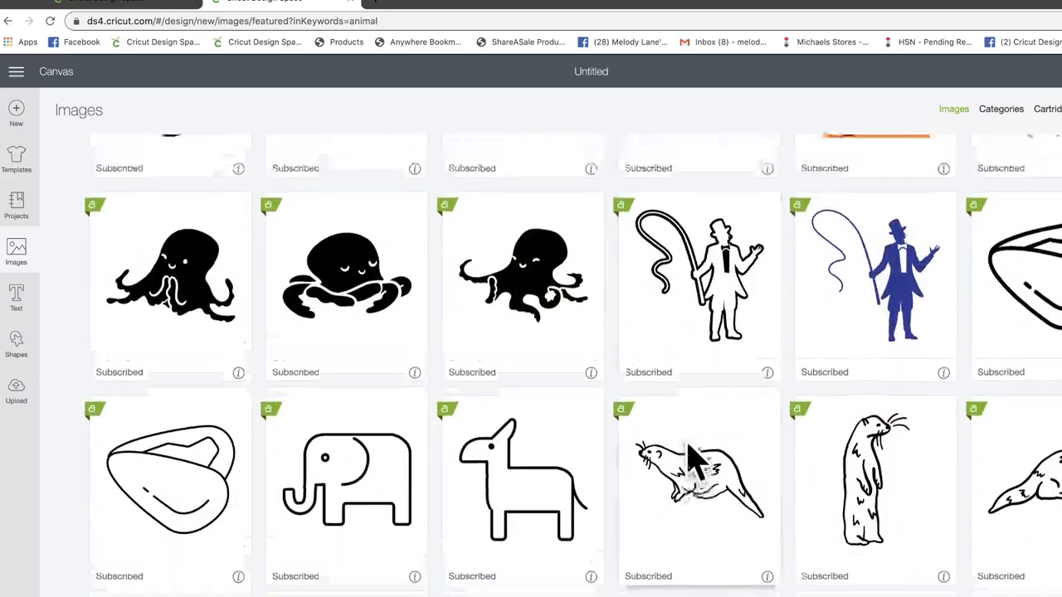
{"action": "scroll", "coordinate": [694, 455], "scroll_direction": "up", "scroll_amount": 3}
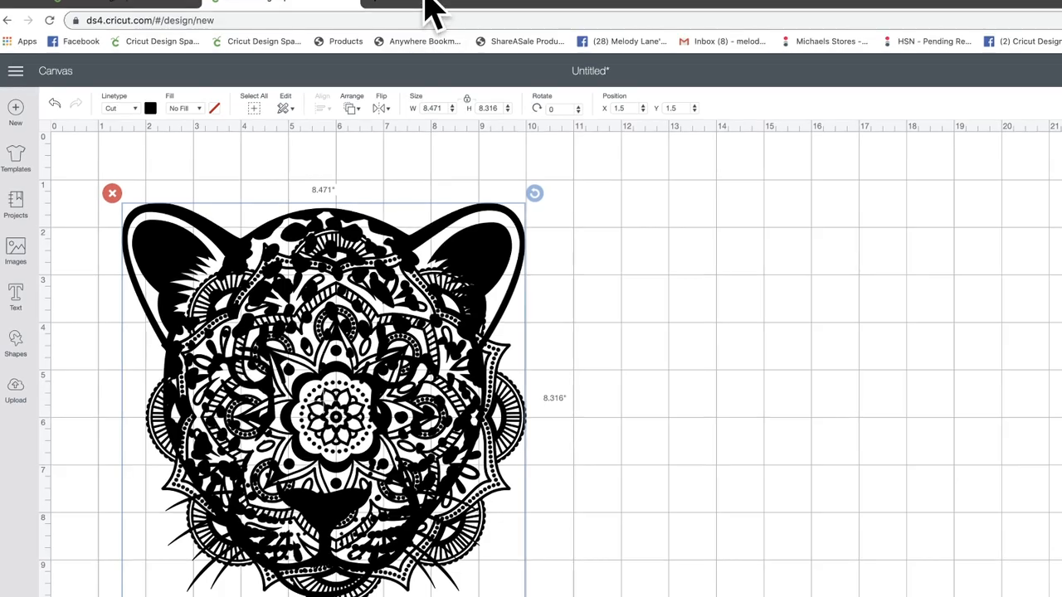
Step: Switch to the Cricut Design Space desktop app and search its image library for "mandala"
{"action": "left_click_drag", "start_coordinate": [431, 9], "coordinate": [444, 199]}
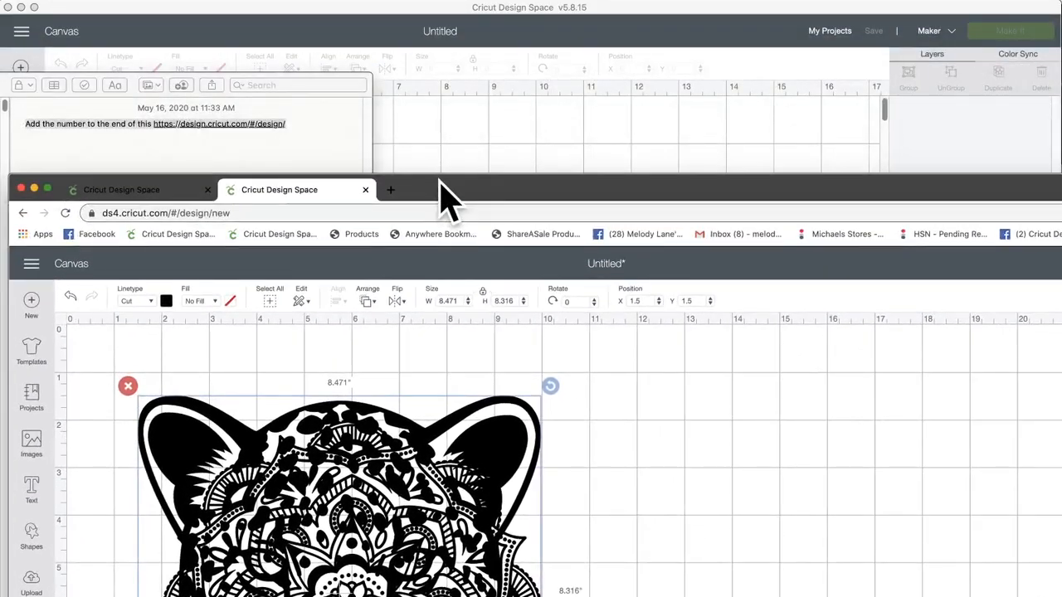
{"action": "left_click", "coordinate": [457, 151]}
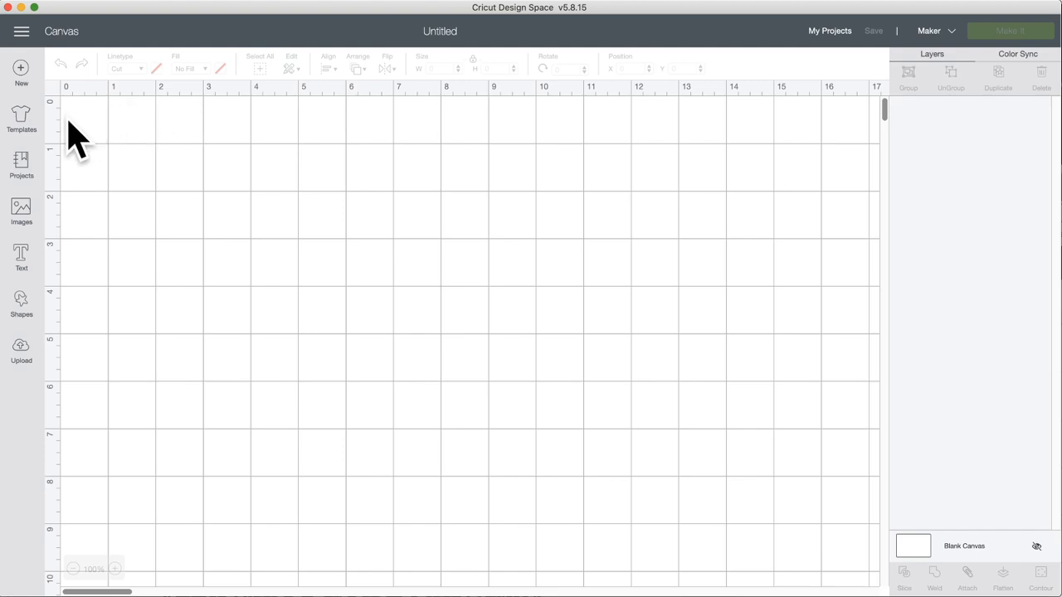
{"action": "left_click", "coordinate": [23, 207]}
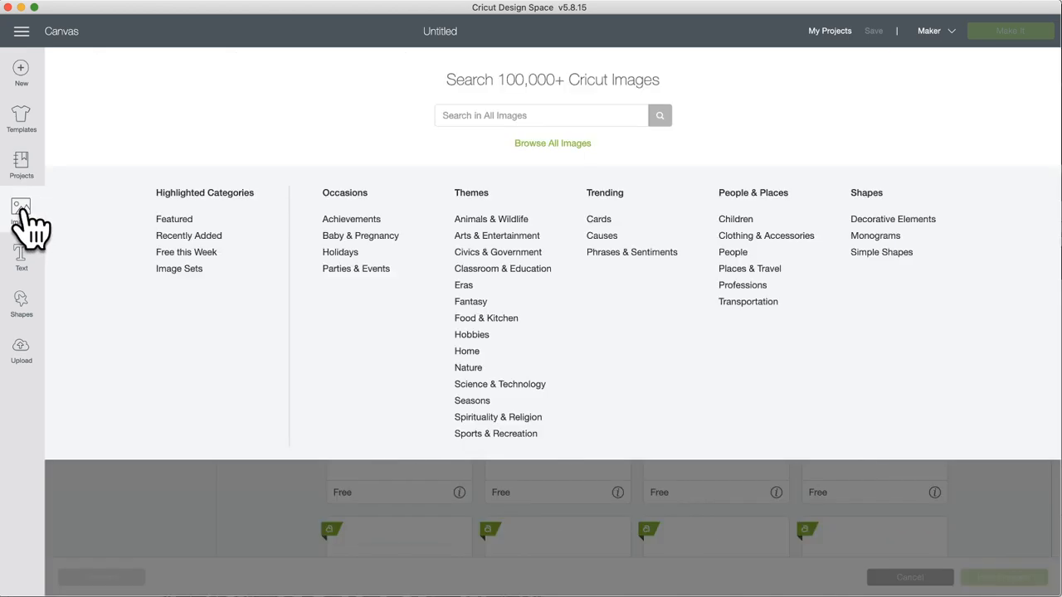
{"action": "left_click", "coordinate": [486, 115]}
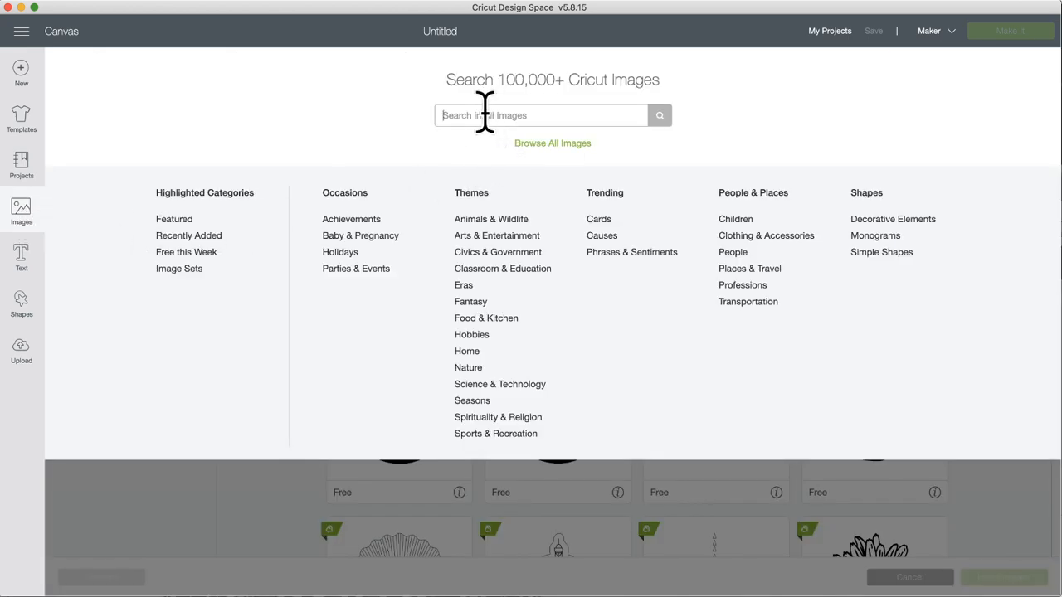
{"action": "type", "text": "manda"}
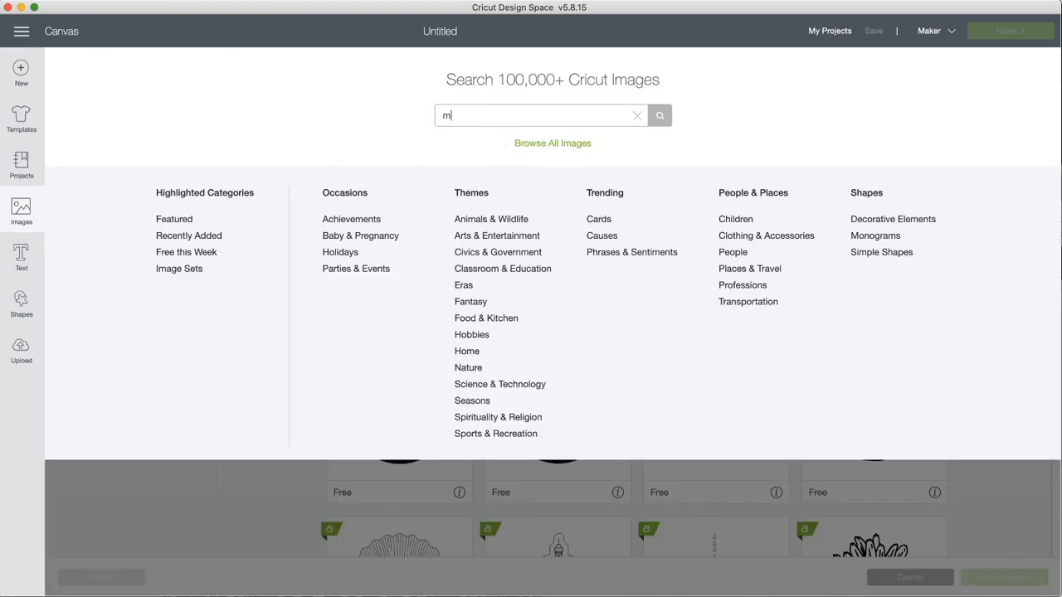
{"action": "type", "text": "la"}
{"action": "key", "text": "Return"}
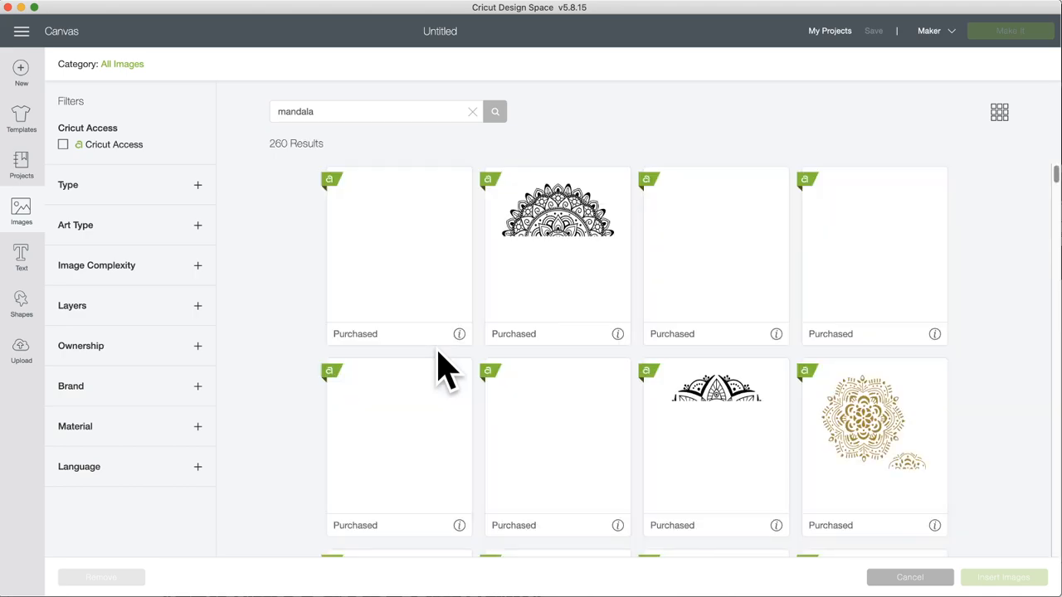
Step: Insert the solid black round mandala with the petal-shaped outer edge onto the blank canvas
{"action": "left_click", "coordinate": [546, 254]}
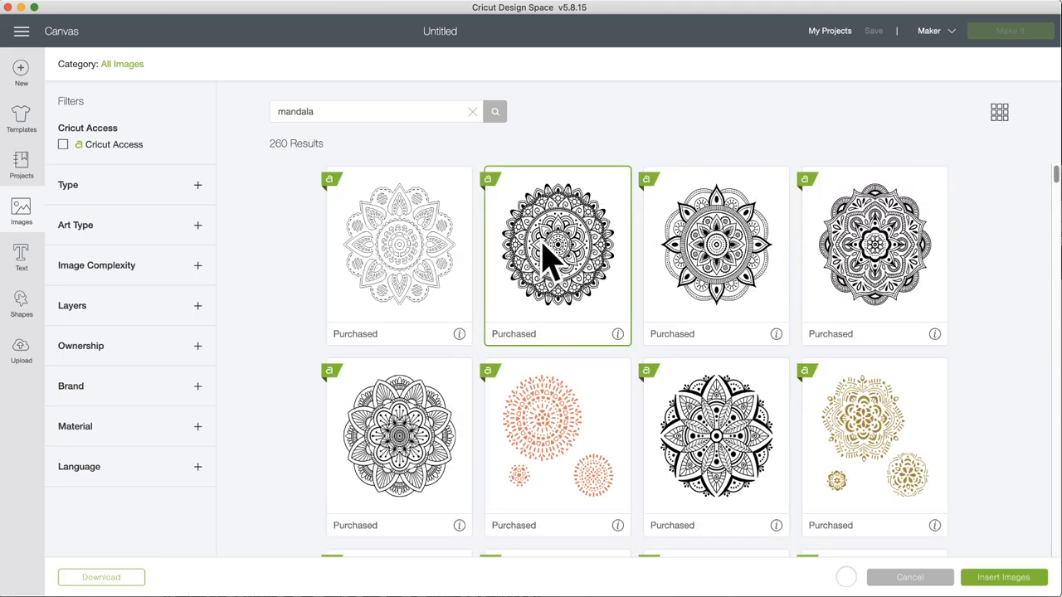
{"action": "left_click", "coordinate": [616, 334]}
{"action": "left_click", "coordinate": [617, 334]}
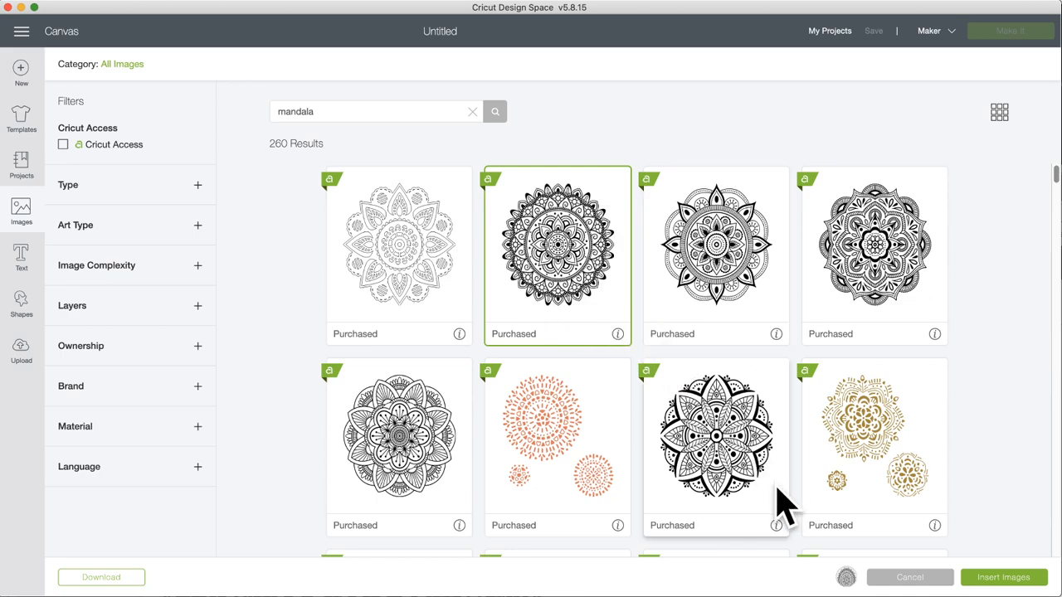
{"action": "left_click", "coordinate": [1002, 577]}
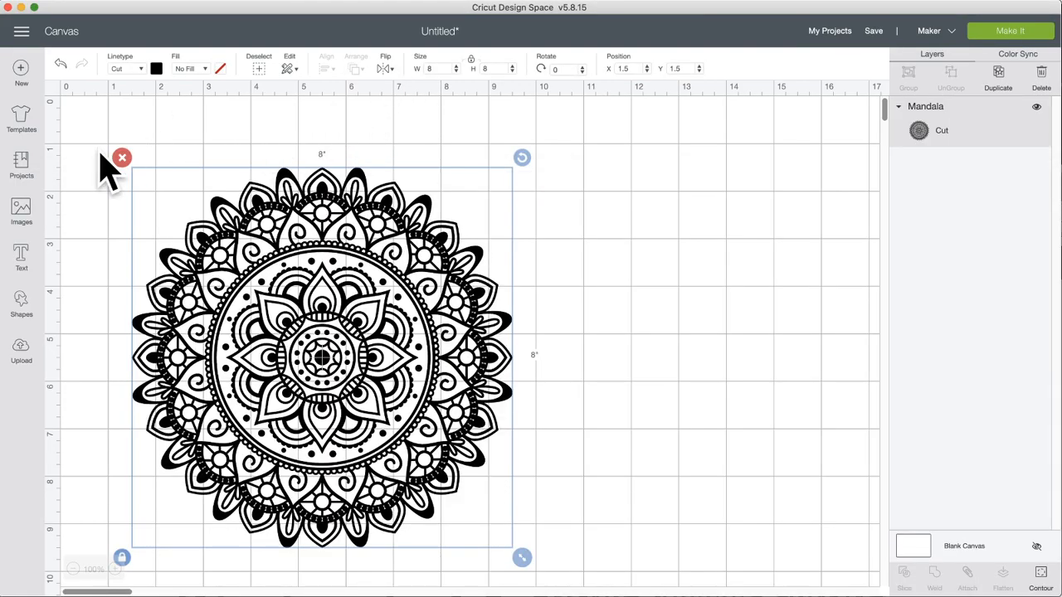
Step: Search the image library for "leopard" in place of "mandala"
{"action": "left_click", "coordinate": [20, 214]}
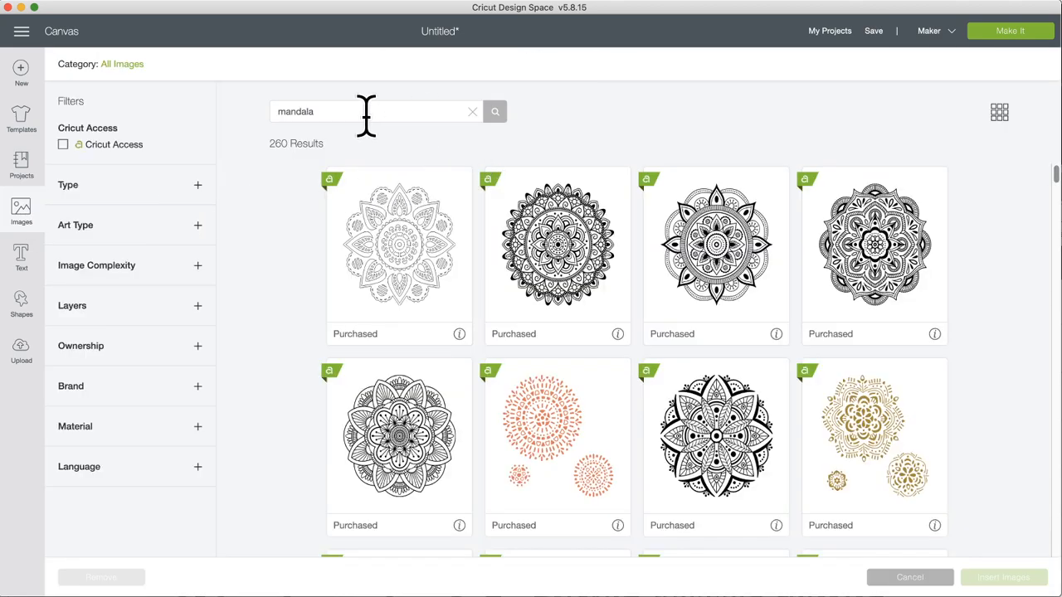
{"action": "left_click_drag", "start_coordinate": [363, 111], "coordinate": [232, 132]}
{"action": "type", "text": "leopard"}
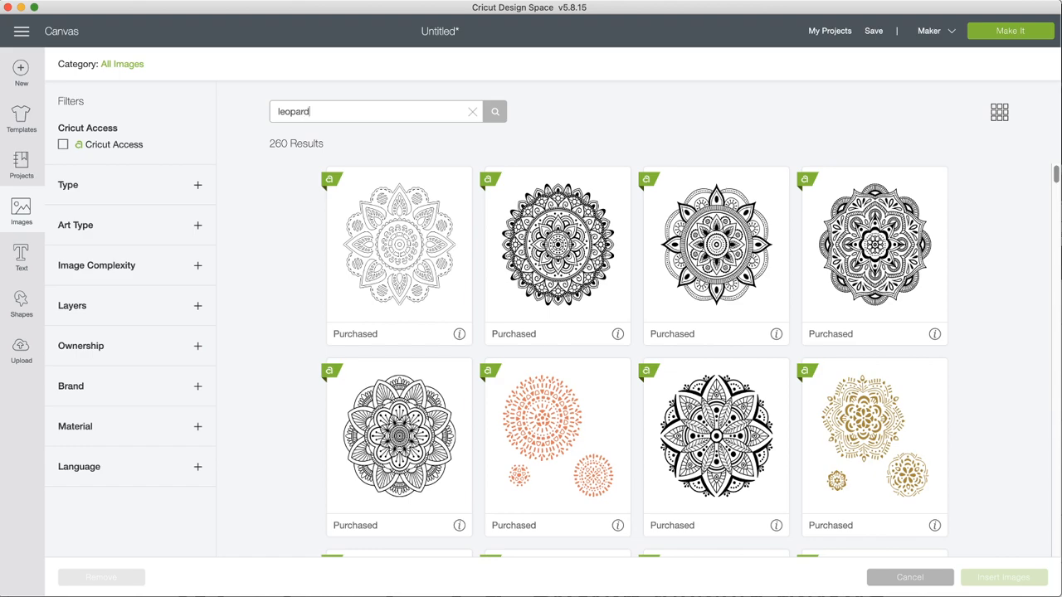
{"action": "key", "text": "Return"}
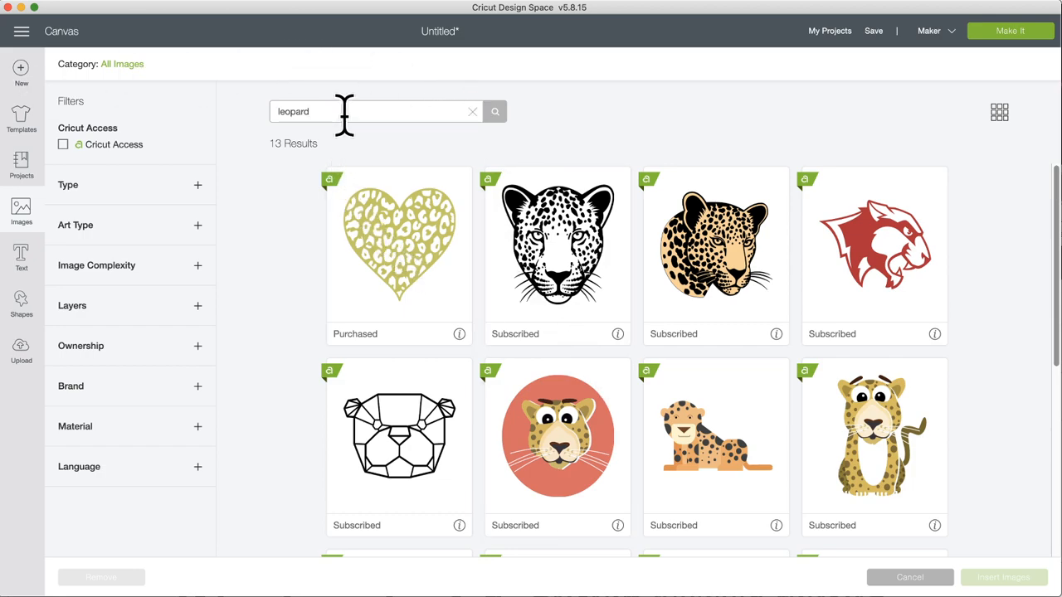
Step: Search for "mandala" again, insert the thin line-drawn mandala, and place it right of the black one at about 5 inches wide
{"action": "left_click", "coordinate": [472, 111]}
{"action": "left_click", "coordinate": [386, 108]}
{"action": "type", "text": "m"}
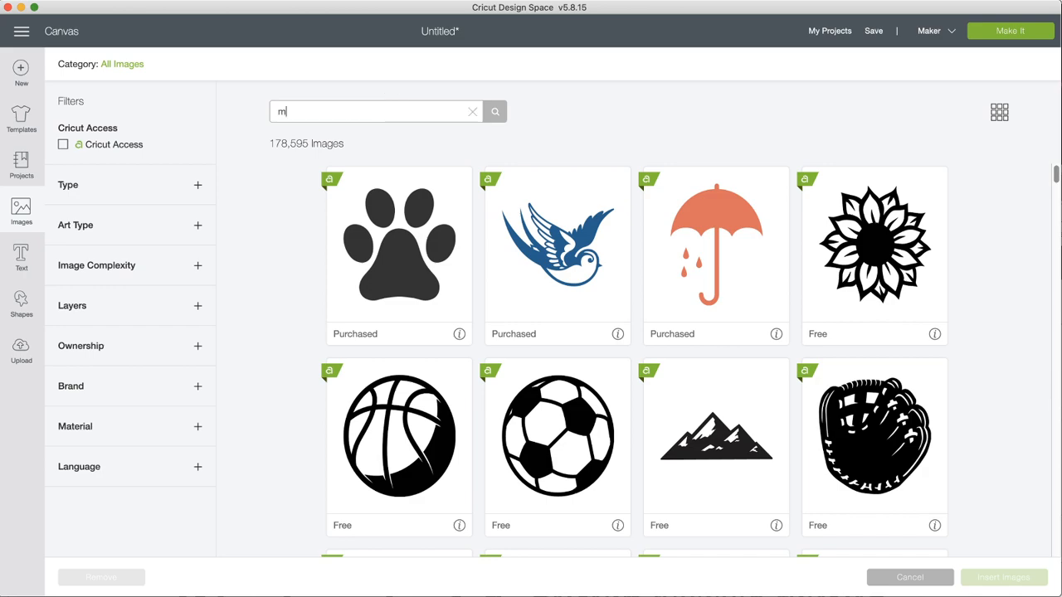
{"action": "type", "text": "andala"}
{"action": "key", "text": "Return"}
{"action": "left_click", "coordinate": [408, 263]}
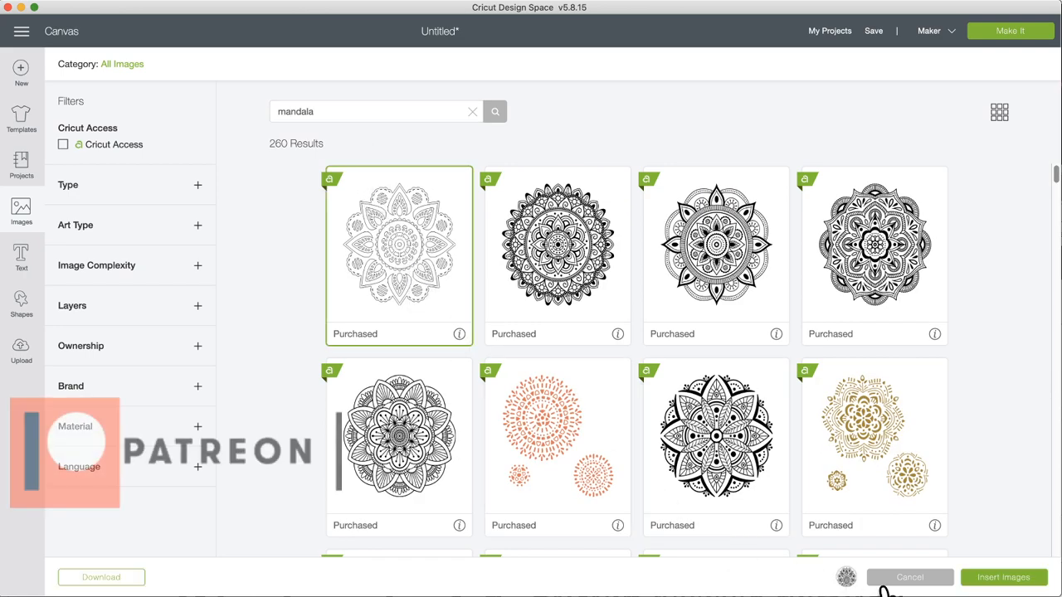
{"action": "left_click", "coordinate": [1003, 579]}
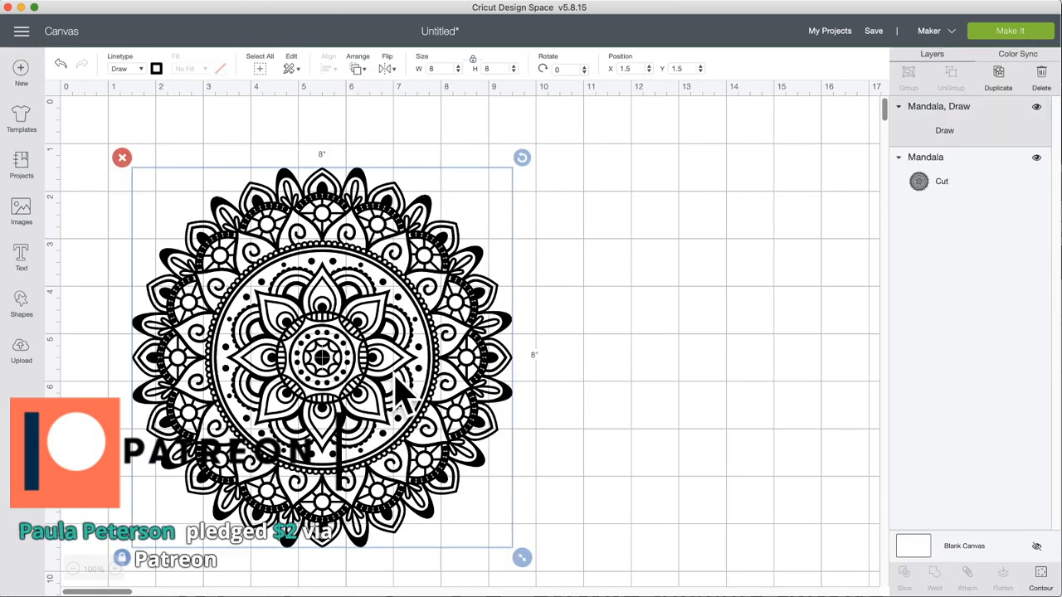
{"action": "left_click_drag", "start_coordinate": [323, 278], "coordinate": [675, 260]}
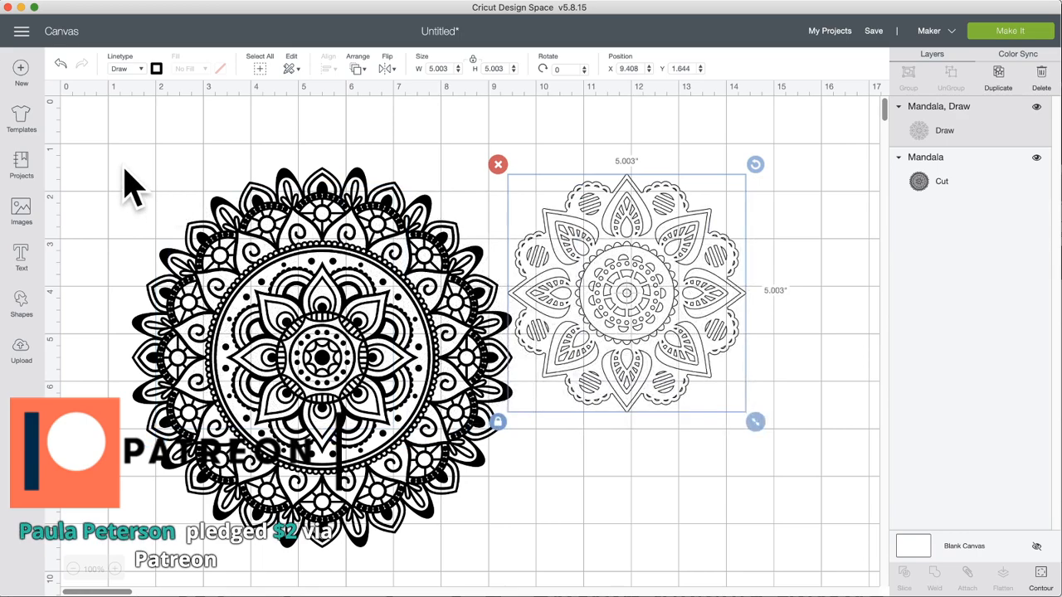
Step: Find the black front-facing leopard head with a "leopard" image search and insert it onto the canvas
{"action": "left_click", "coordinate": [21, 211]}
{"action": "double_click", "coordinate": [323, 108]}
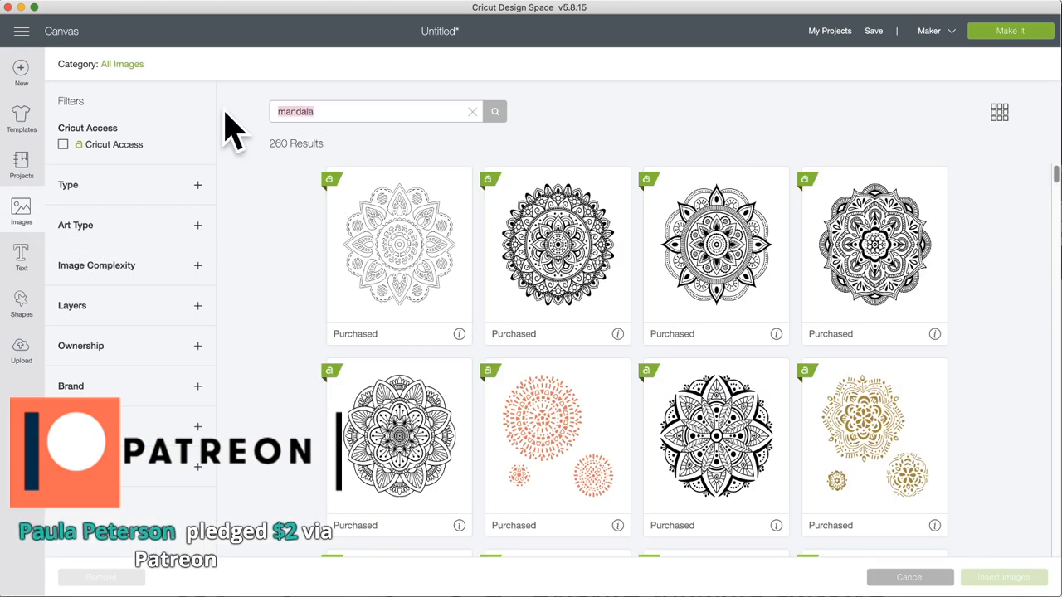
{"action": "type", "text": "leopard"}
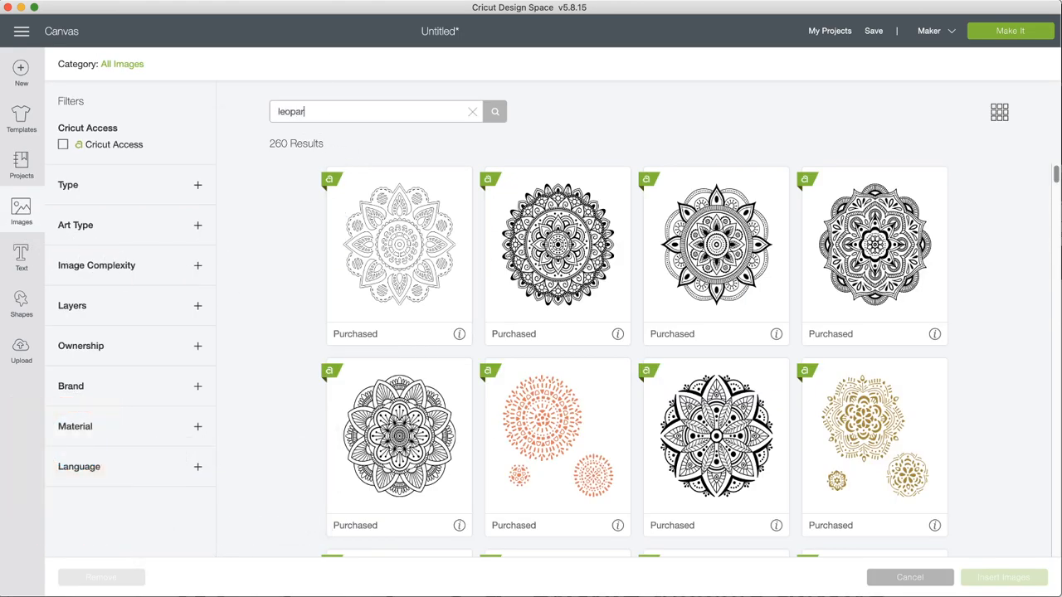
{"action": "key", "text": "Return"}
{"action": "left_click", "coordinate": [609, 256]}
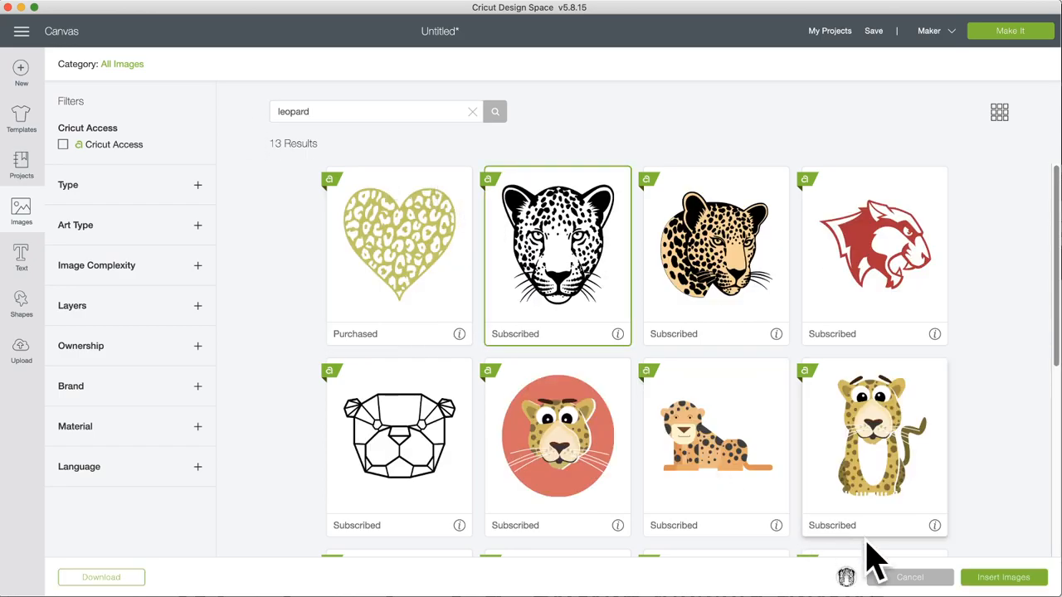
{"action": "left_click", "coordinate": [1002, 578]}
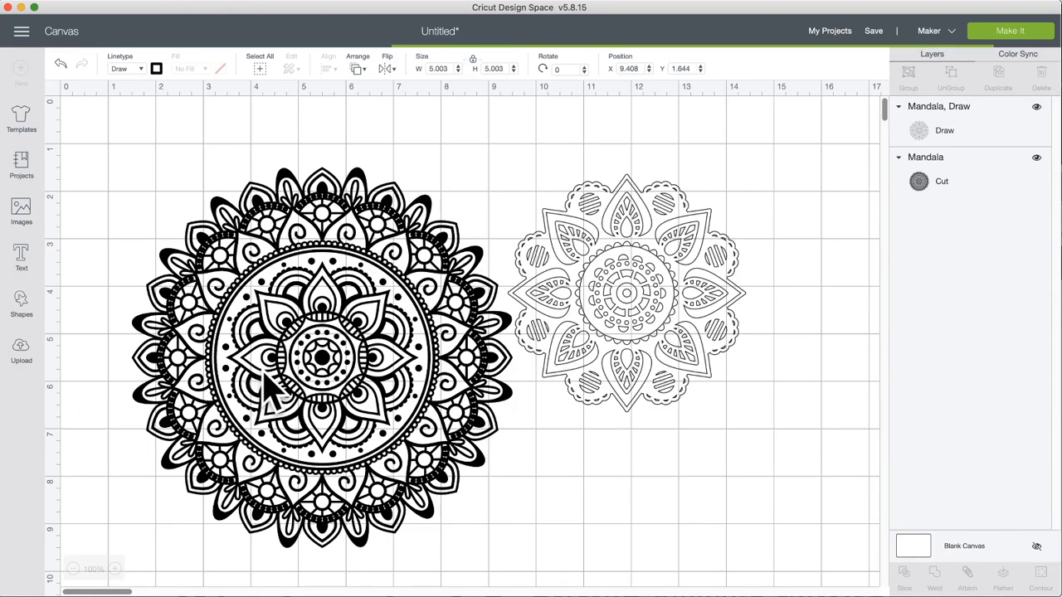
Step: Move the leopard head and the solid black mandala down on the canvas and hide the black mandala layer
{"action": "left_click_drag", "start_coordinate": [254, 267], "coordinate": [243, 338]}
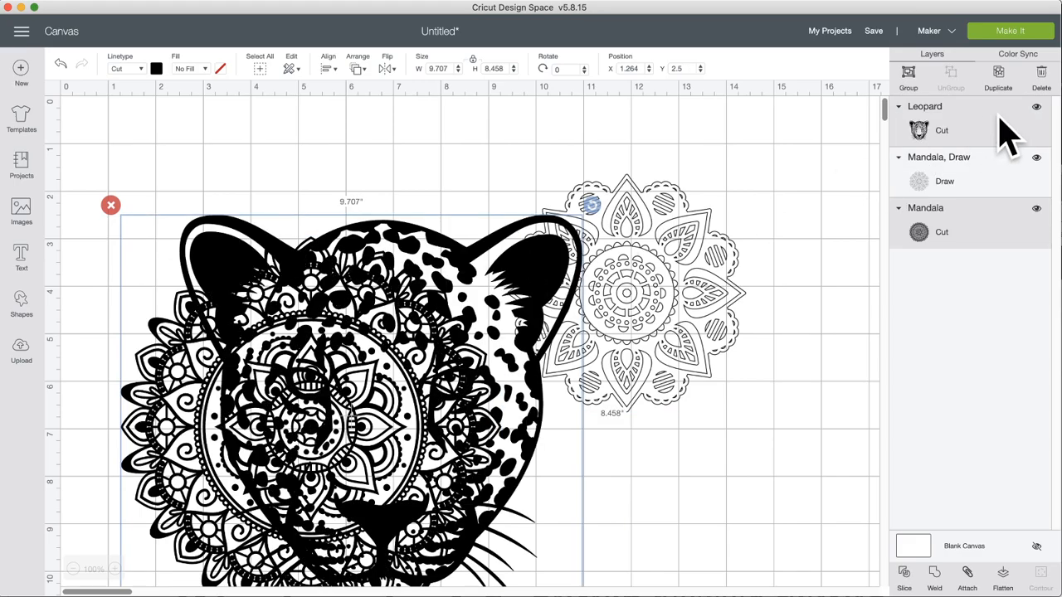
{"action": "left_click", "coordinate": [1036, 208]}
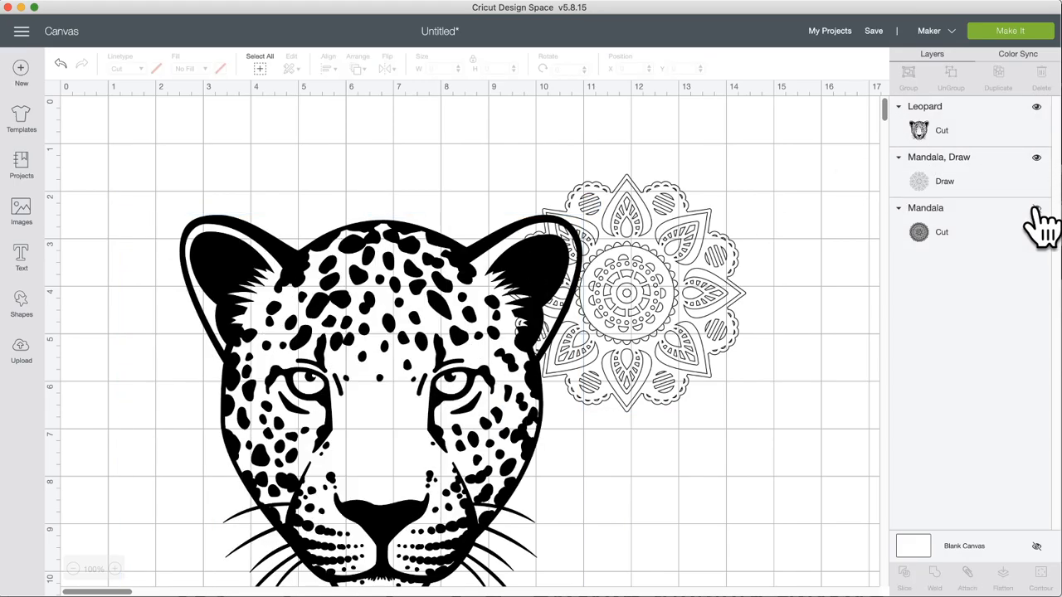
Step: Enlarge the line-drawn mandala to about 8 inches wide and move the leopard head over it
{"action": "left_click", "coordinate": [647, 296]}
{"action": "left_click_drag", "start_coordinate": [755, 422], "coordinate": [879, 552]}
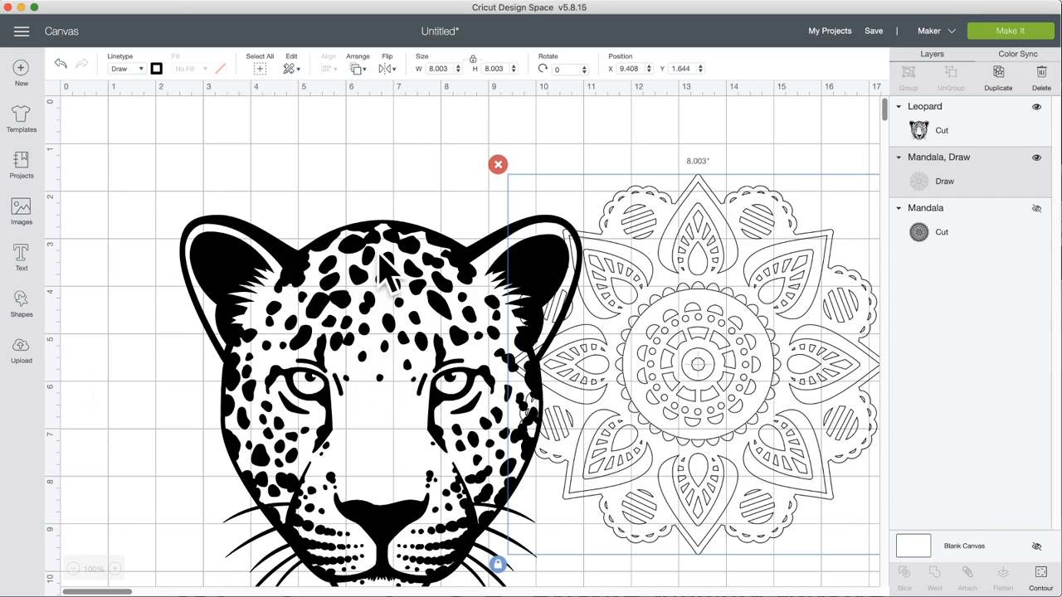
{"action": "left_click_drag", "start_coordinate": [344, 274], "coordinate": [661, 233]}
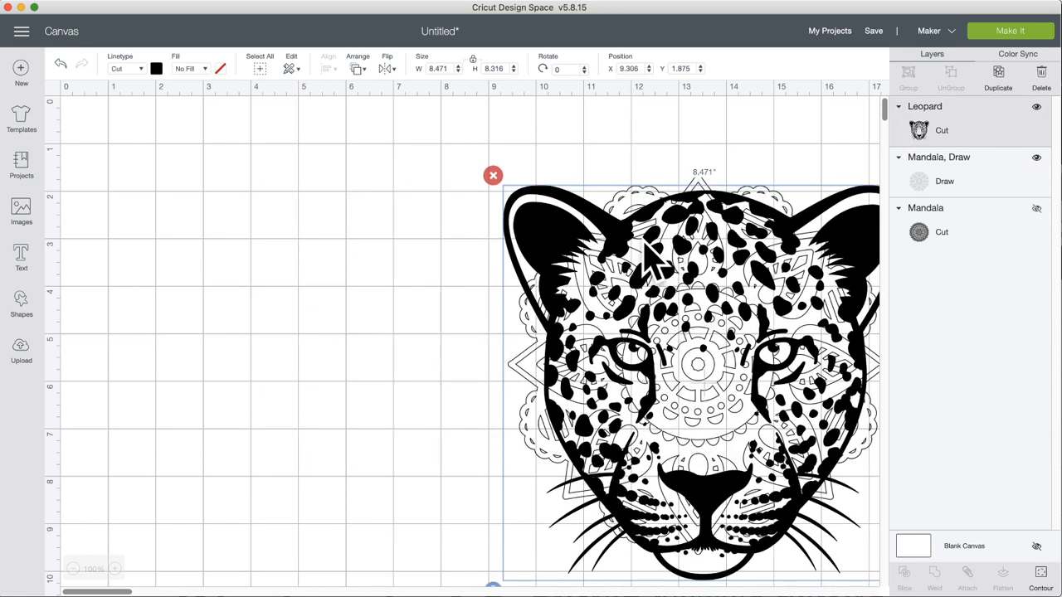
Step: Shrink the leopard head to about 7 inches wide and centre it on the line-drawn mandala
{"action": "scroll", "coordinate": [436, 313], "scroll_direction": "right", "scroll_amount": 1}
{"action": "scroll", "coordinate": [439, 331], "scroll_direction": "right", "scroll_amount": 6}
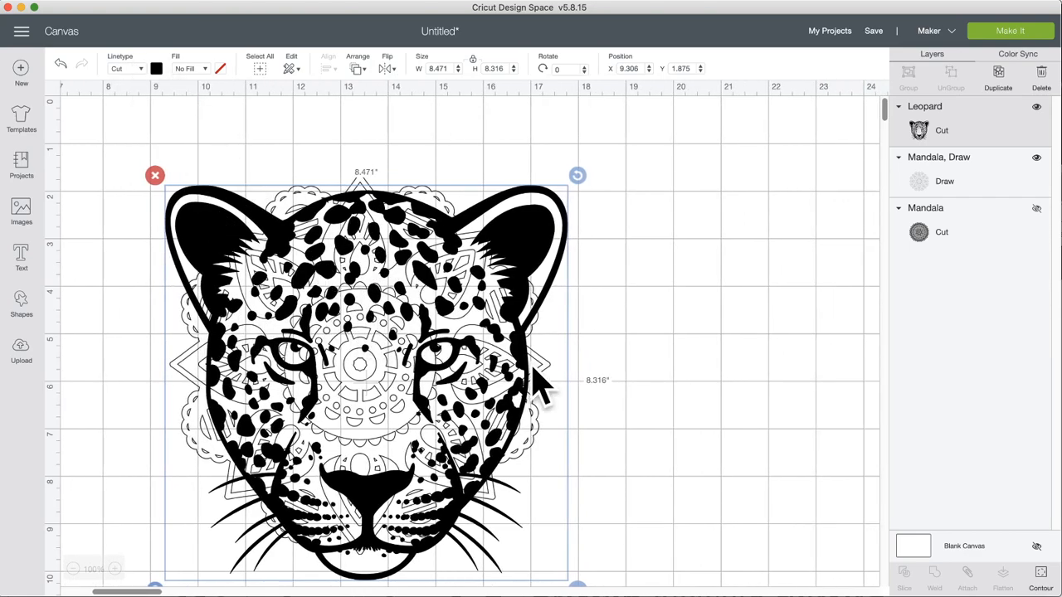
{"action": "left_click_drag", "start_coordinate": [581, 586], "coordinate": [502, 521]}
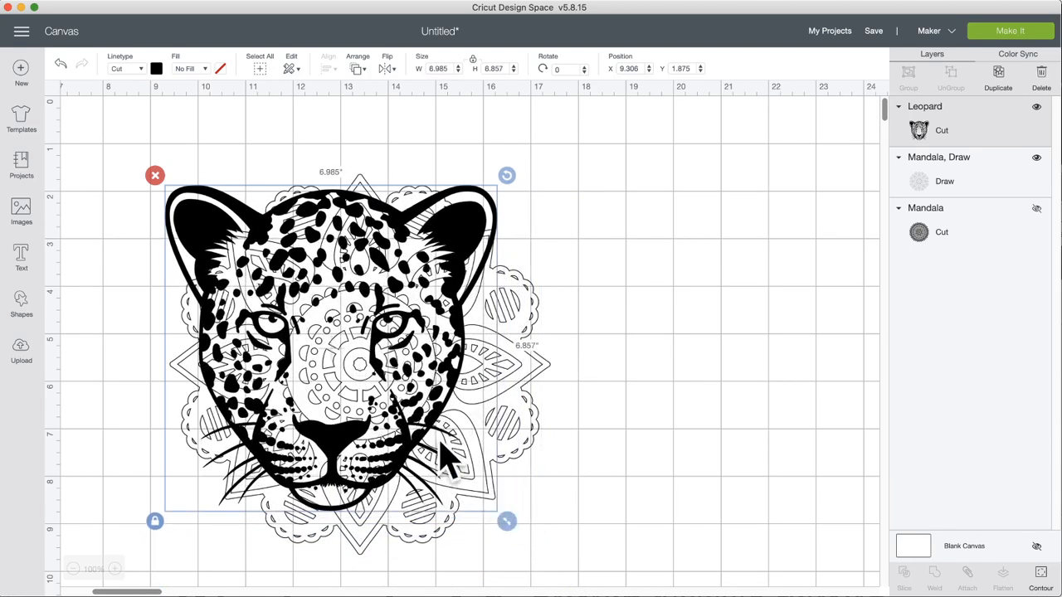
{"action": "left_click_drag", "start_coordinate": [391, 394], "coordinate": [420, 413]}
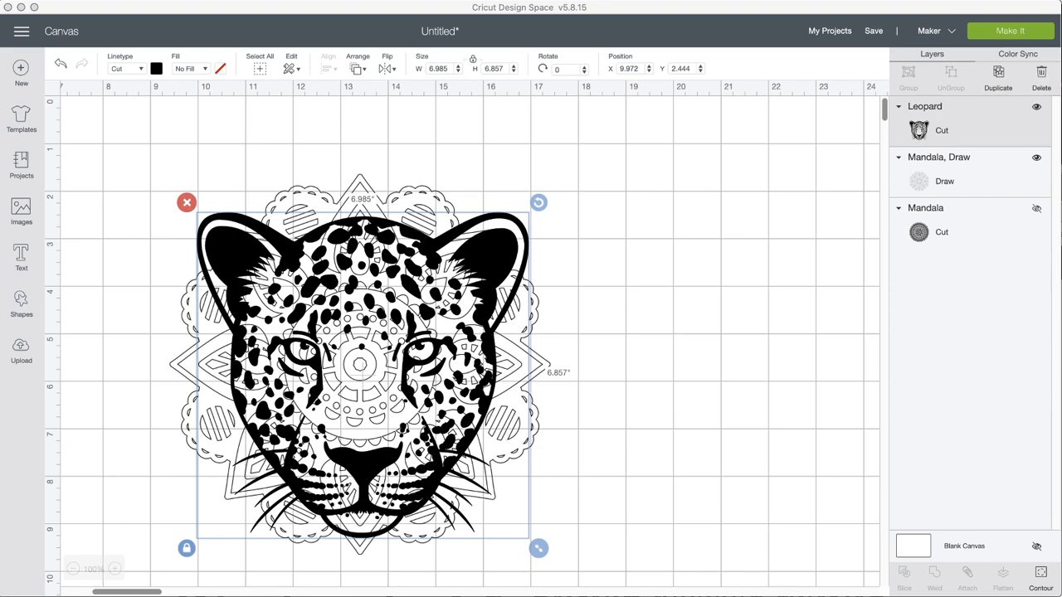
Step: Change the leopard's linetype to Draw and slice it with the line-drawn mandala
{"action": "left_click", "coordinate": [144, 71]}
{"action": "left_click", "coordinate": [137, 103]}
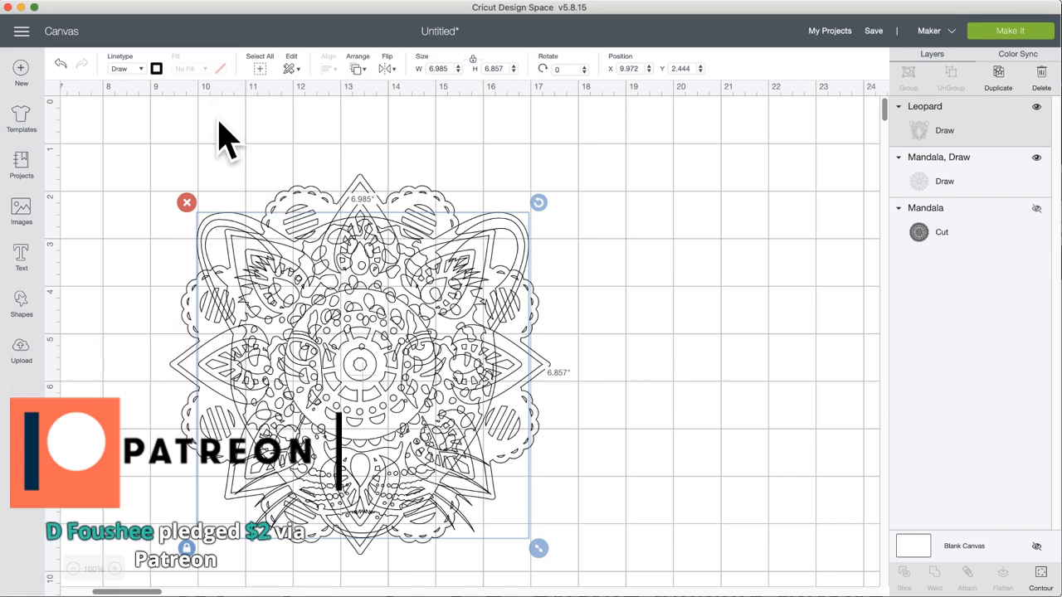
{"action": "left_click_drag", "start_coordinate": [215, 121], "coordinate": [444, 382]}
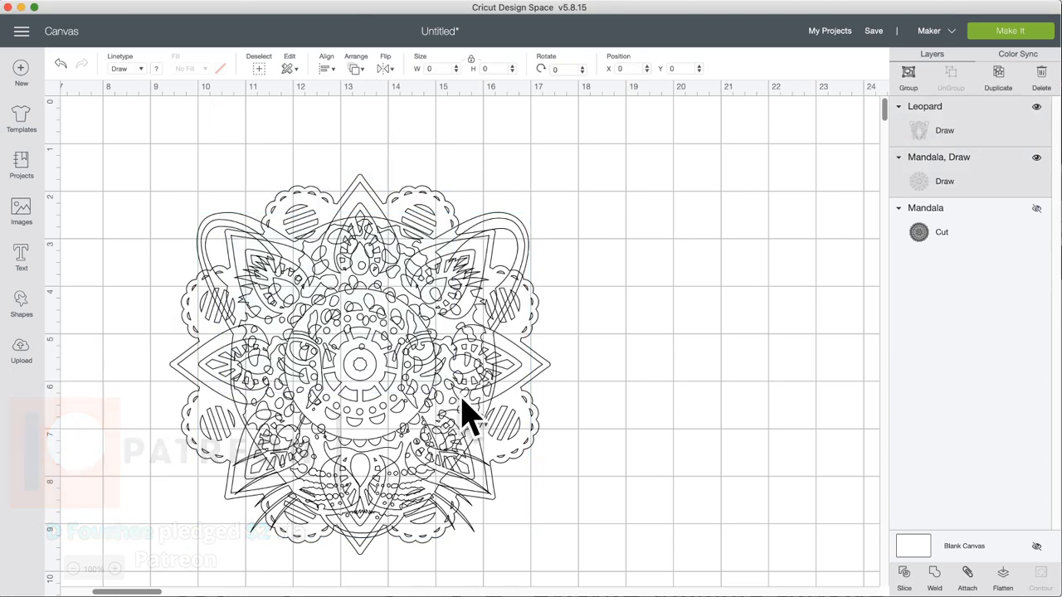
{"action": "left_click", "coordinate": [908, 570]}
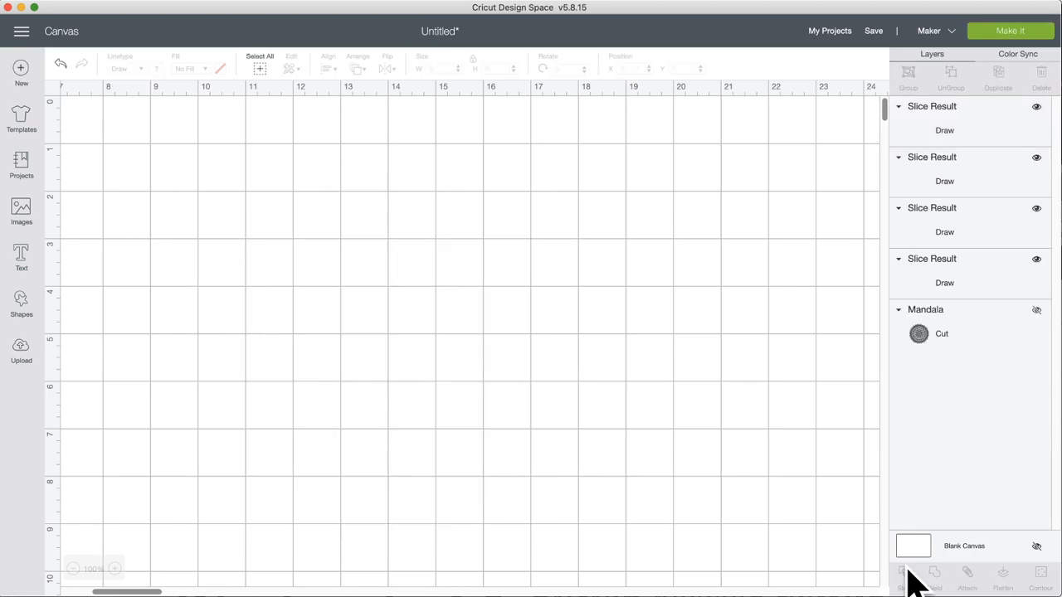
Step: Spread the outline pieces produced by slicing the leopard and mandala apart on the canvas
{"action": "left_click_drag", "start_coordinate": [273, 379], "coordinate": [750, 364]}
{"action": "left_click_drag", "start_coordinate": [516, 274], "coordinate": [865, 522]}
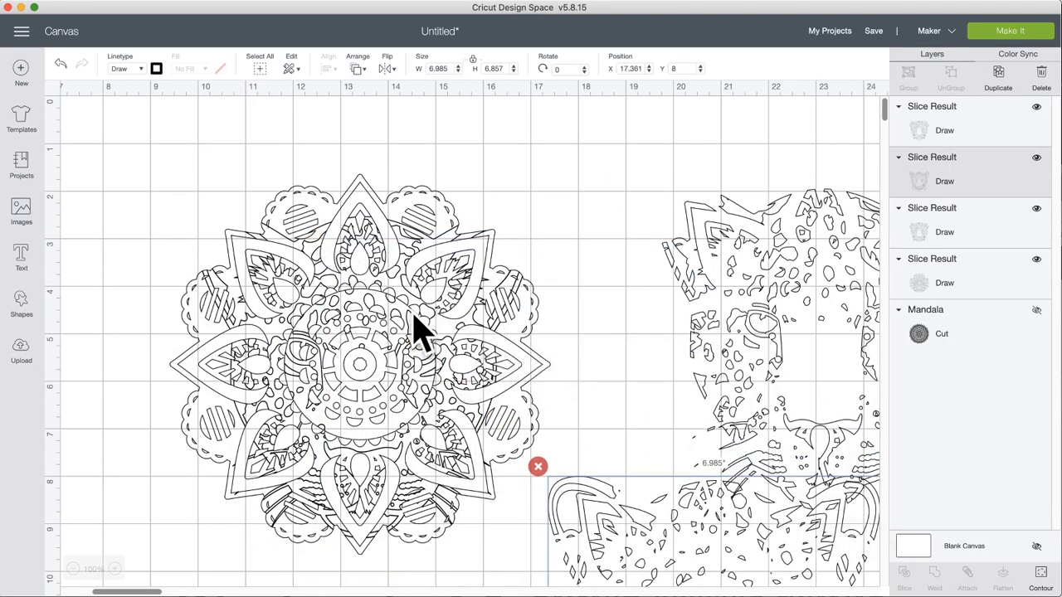
{"action": "left_click_drag", "start_coordinate": [419, 328], "coordinate": [411, 589]}
{"action": "left_click_drag", "start_coordinate": [351, 368], "coordinate": [290, 301]}
{"action": "scroll", "coordinate": [351, 427], "scroll_direction": "down", "scroll_amount": 5}
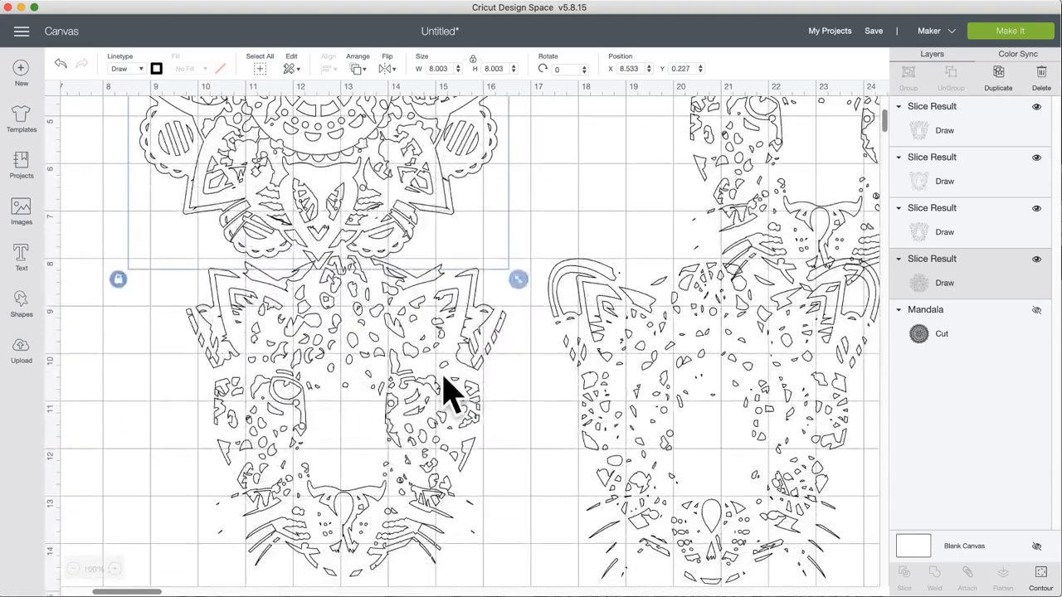
{"action": "left_click_drag", "start_coordinate": [448, 389], "coordinate": [420, 410]}
{"action": "left_click_drag", "start_coordinate": [636, 360], "coordinate": [547, 444]}
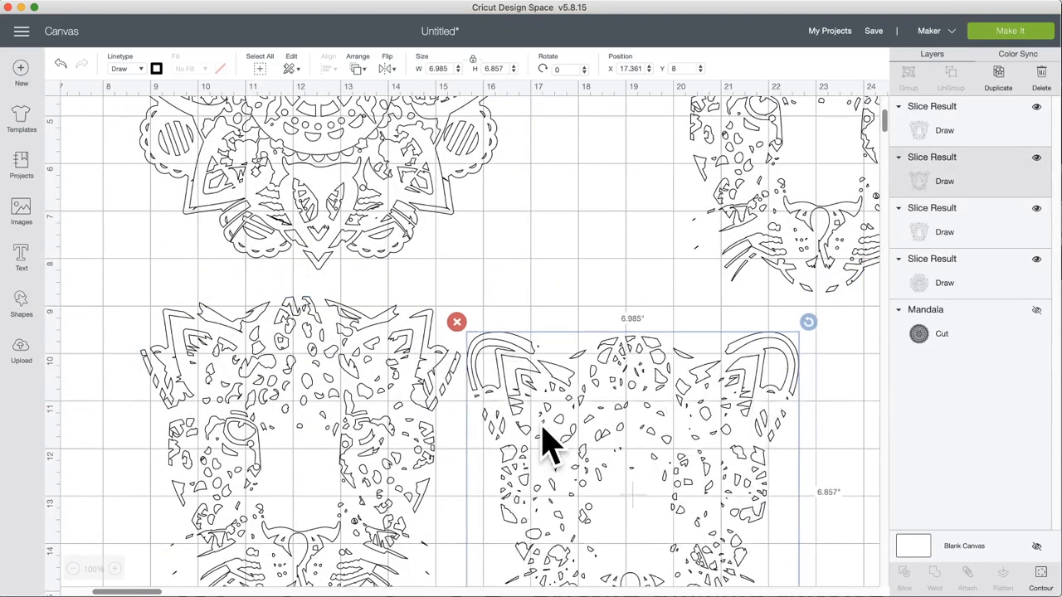
{"action": "left_click_drag", "start_coordinate": [755, 192], "coordinate": [628, 256]}
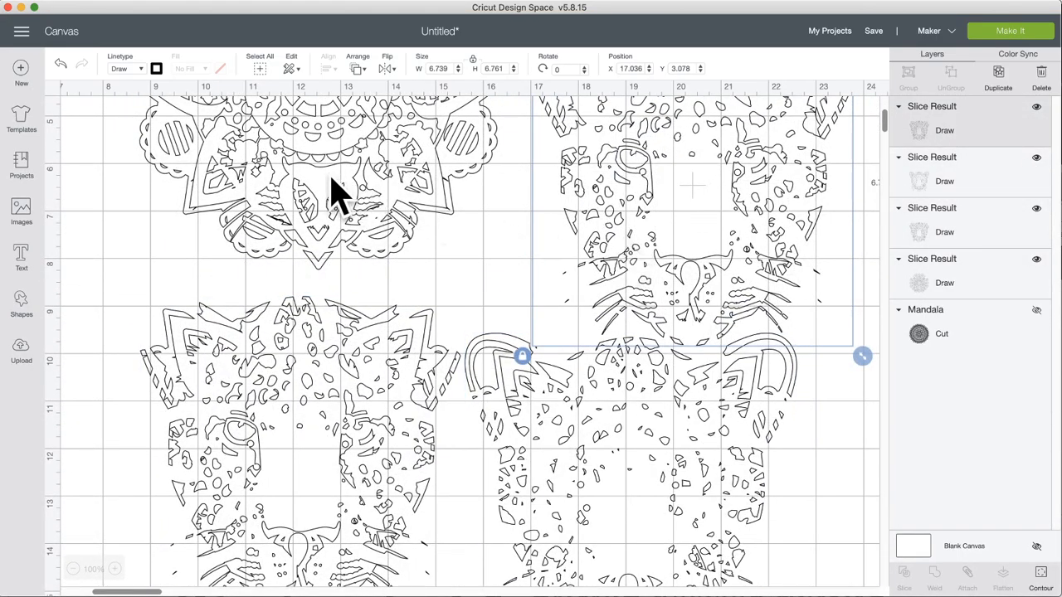
{"action": "left_click_drag", "start_coordinate": [336, 192], "coordinate": [350, 282]}
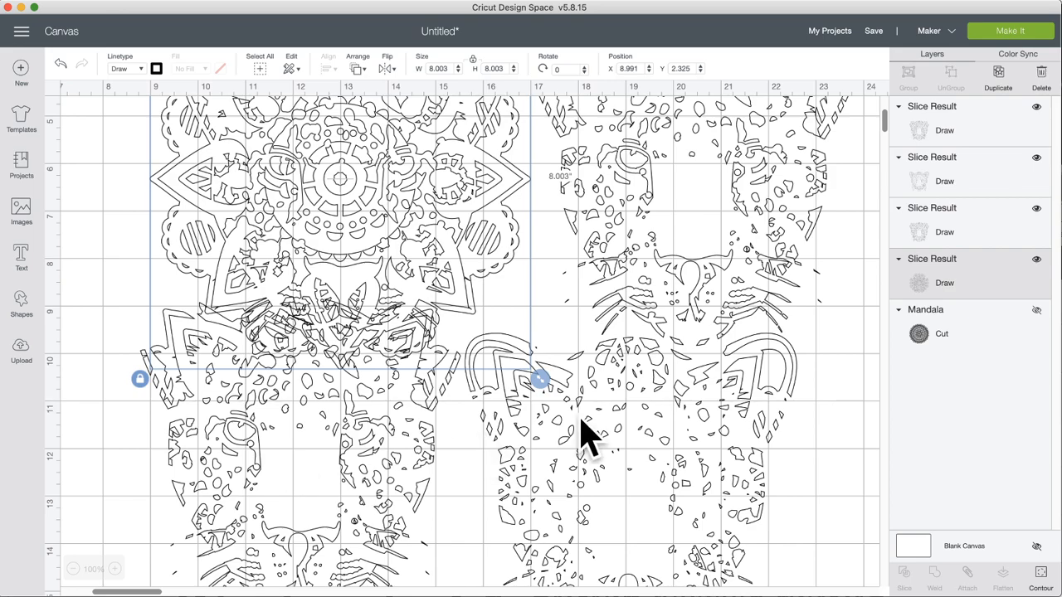
Step: Undo the piece moves, the slice and the leopard's change to the Draw linetype
{"action": "left_click", "coordinate": [59, 65]}
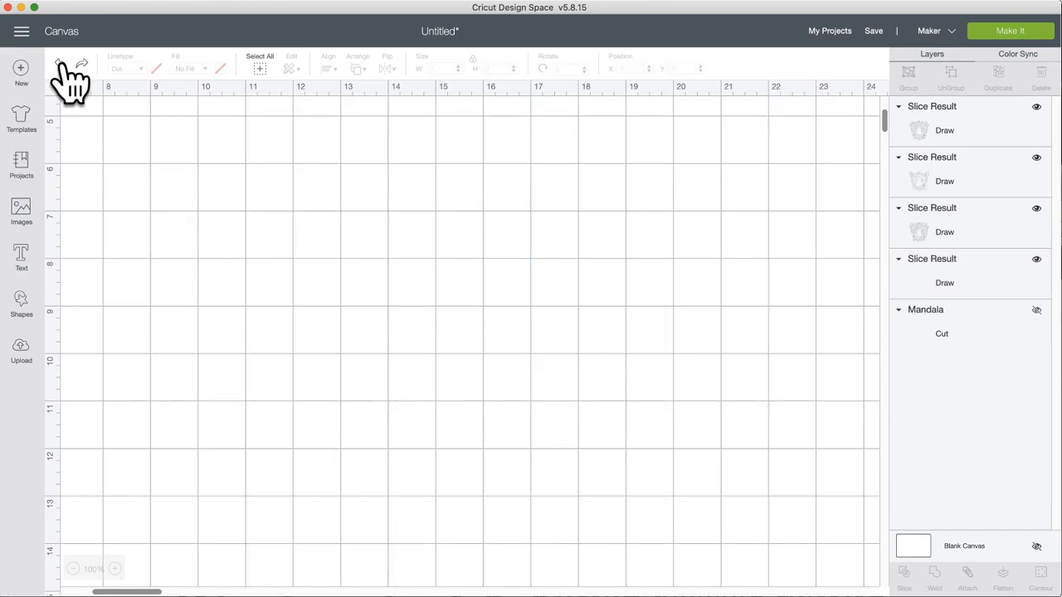
{"action": "left_click", "coordinate": [59, 65]}
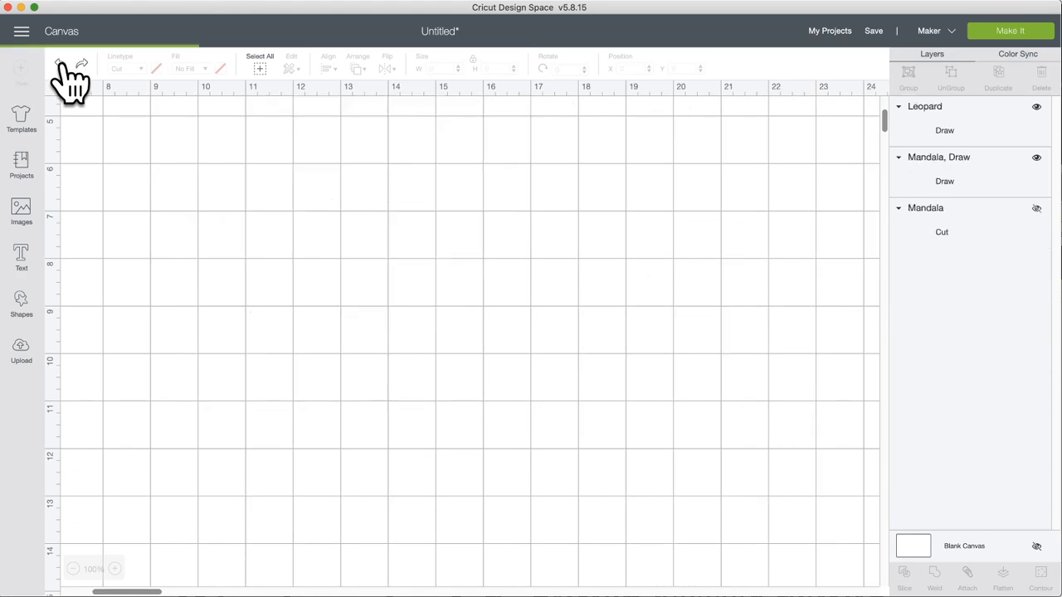
{"action": "left_click", "coordinate": [59, 65]}
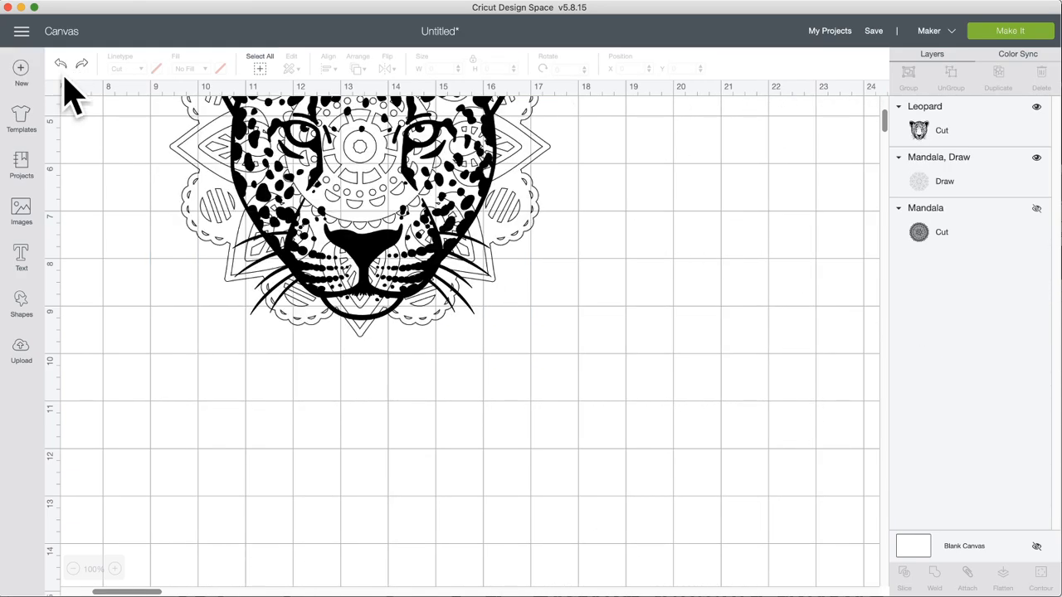
{"action": "scroll", "coordinate": [214, 368], "scroll_direction": "up", "scroll_amount": 5}
Step: Nudge the solid Cut leopard slightly and slice it together with the line-drawn mandala
{"action": "mouse_move", "coordinate": [310, 372]}
{"action": "left_mouse_down"}
{"action": "mouse_move", "coordinate": [311, 386]}
{"action": "mouse_move", "coordinate": [308, 373]}
{"action": "left_mouse_up"}
{"action": "left_click", "coordinate": [638, 348]}
{"action": "left_click_drag", "start_coordinate": [638, 349], "coordinate": [373, 377]}
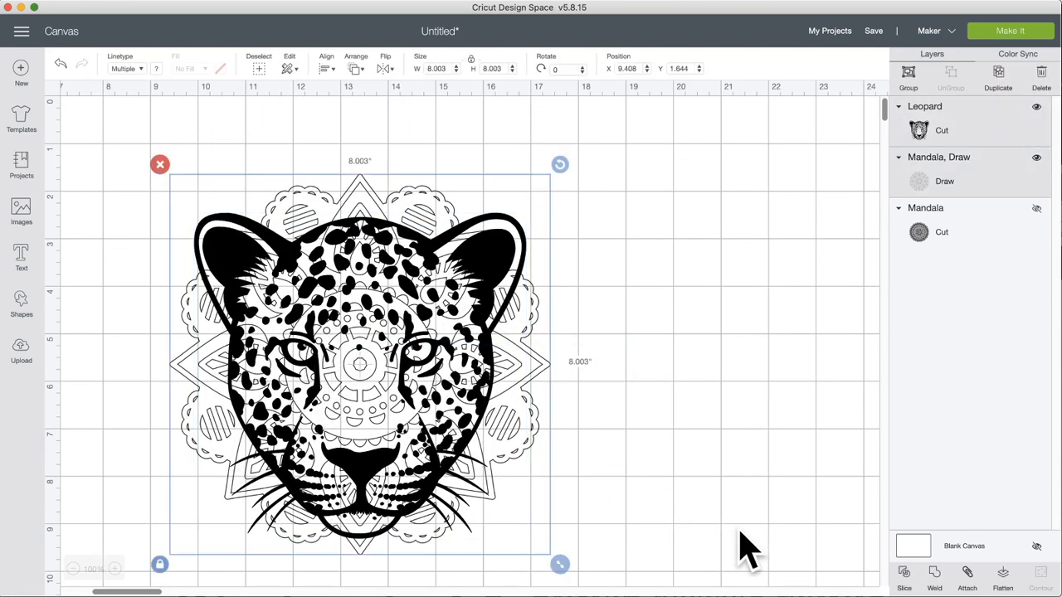
{"action": "left_click", "coordinate": [904, 574]}
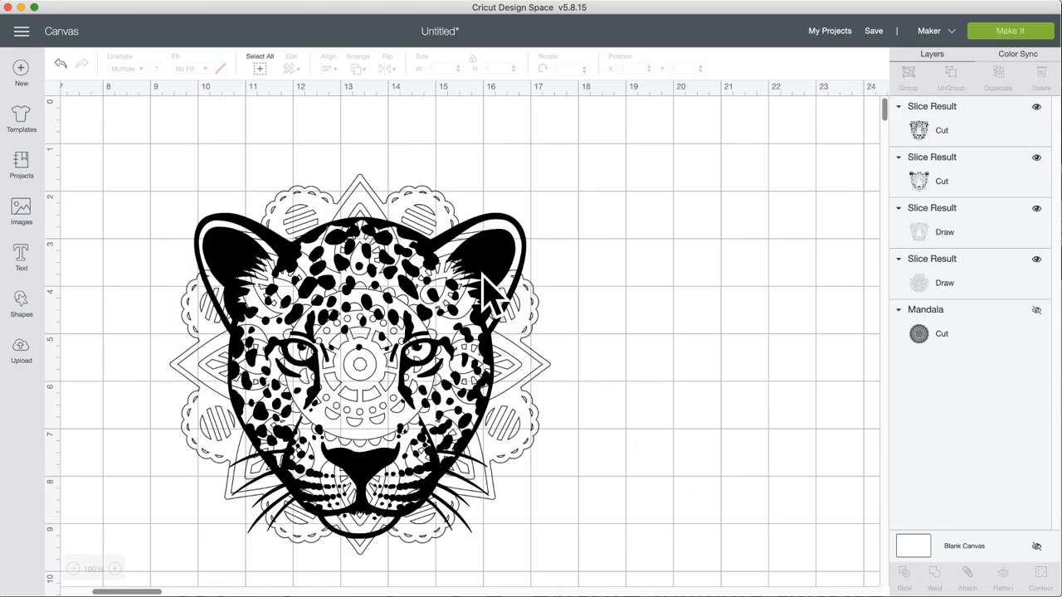
Step: Pull the solid leopard pieces, the outline leopard piece and the sliced mandala away from each other
{"action": "left_click_drag", "start_coordinate": [235, 288], "coordinate": [599, 271]}
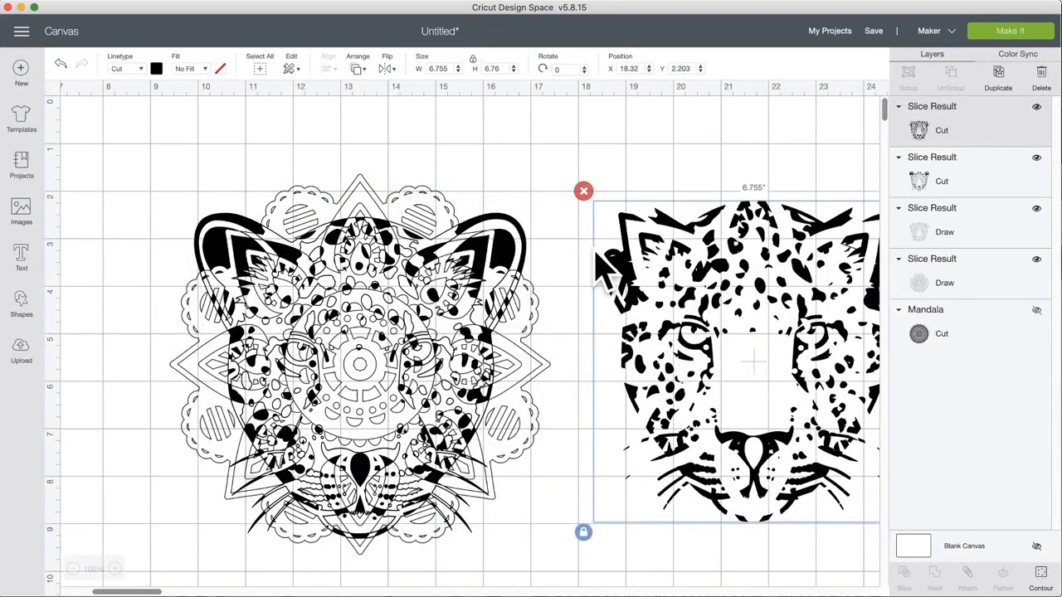
{"action": "left_click_drag", "start_coordinate": [518, 258], "coordinate": [876, 232]}
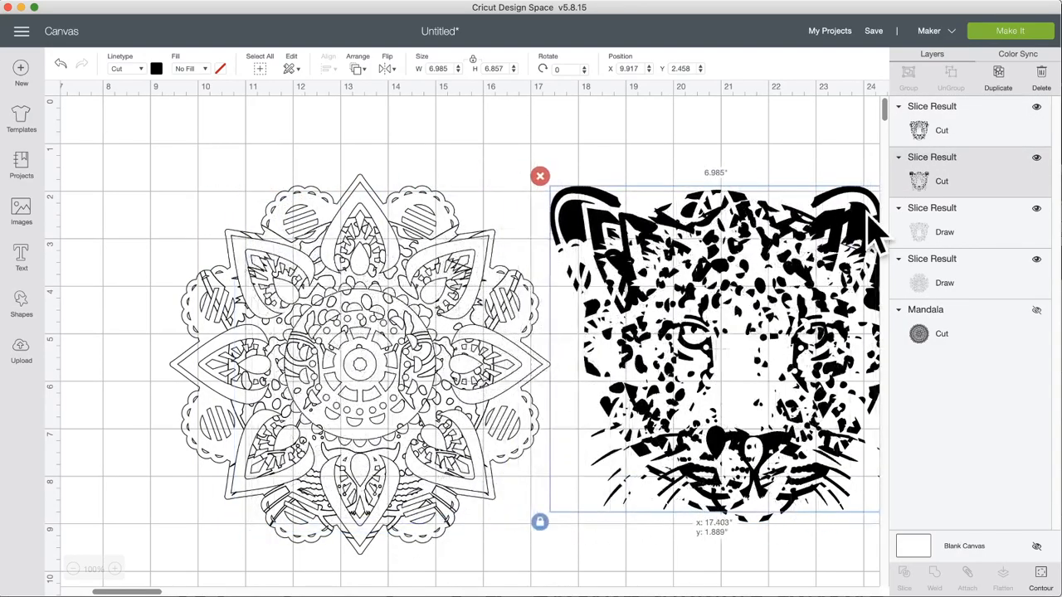
{"action": "mouse_move", "coordinate": [414, 308]}
{"action": "left_mouse_down"}
{"action": "mouse_move", "coordinate": [308, 325]}
{"action": "mouse_move", "coordinate": [266, 316]}
{"action": "mouse_move", "coordinate": [507, 543]}
{"action": "left_mouse_up"}
{"action": "mouse_move", "coordinate": [809, 300]}
{"action": "left_mouse_down"}
{"action": "mouse_move", "coordinate": [616, 341]}
{"action": "mouse_move", "coordinate": [714, 508]}
{"action": "mouse_move", "coordinate": [821, 564]}
{"action": "left_mouse_up"}
{"action": "mouse_move", "coordinate": [348, 386]}
{"action": "left_mouse_down"}
{"action": "mouse_move", "coordinate": [304, 304]}
{"action": "mouse_move", "coordinate": [253, 338]}
{"action": "left_mouse_up"}
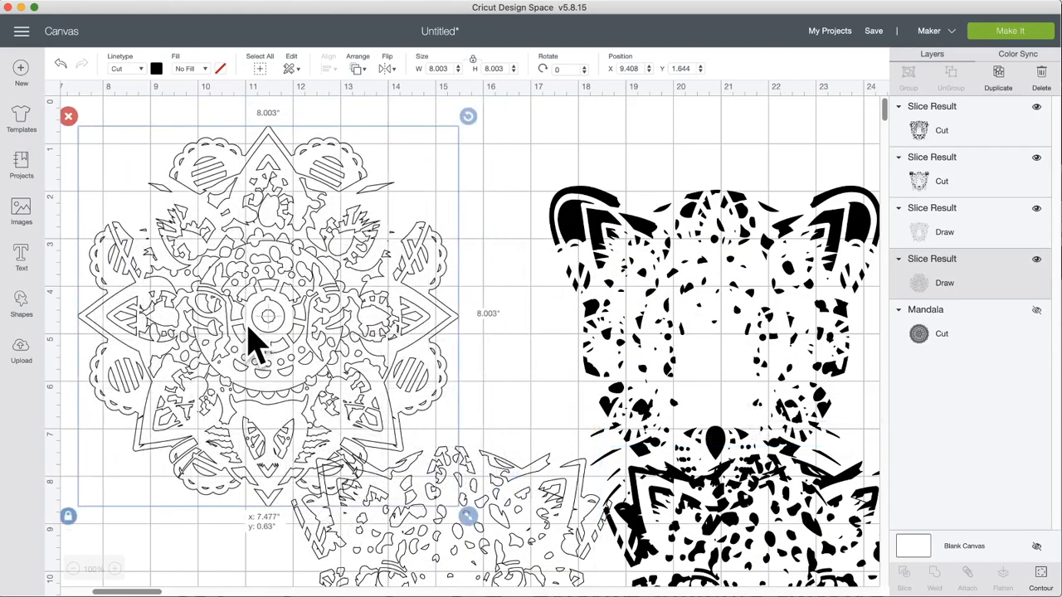
Step: Arrange the outline leopard piece beside the solid overlap piece and shift the sliced mandala down toward them
{"action": "scroll", "coordinate": [431, 406], "scroll_direction": "down", "scroll_amount": 5}
{"action": "mouse_move", "coordinate": [474, 386]}
{"action": "left_mouse_down"}
{"action": "mouse_move", "coordinate": [451, 450]}
{"action": "mouse_move", "coordinate": [571, 364]}
{"action": "left_mouse_up"}
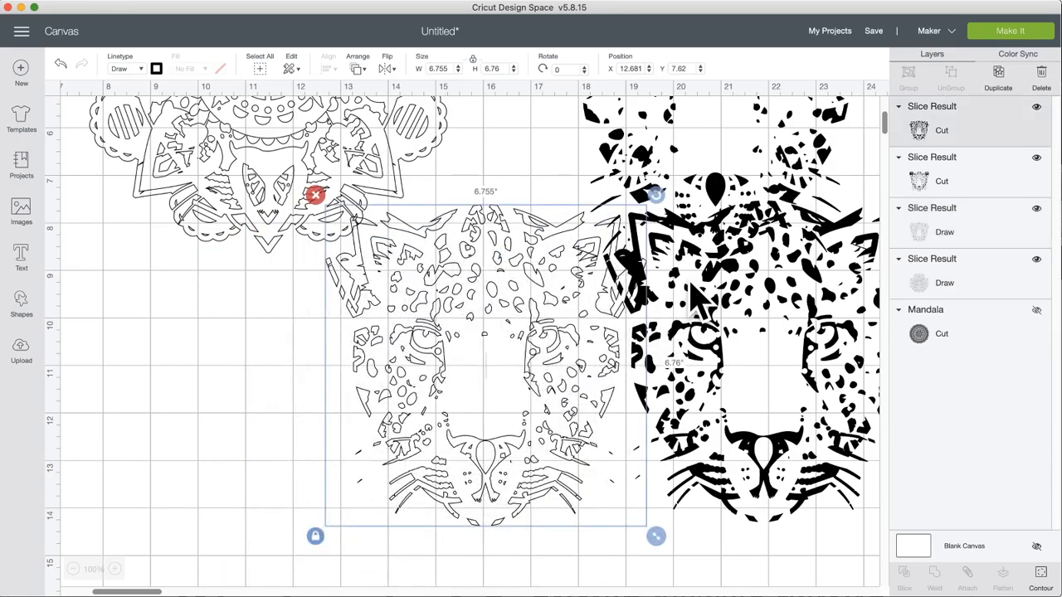
{"action": "left_click_drag", "start_coordinate": [695, 299], "coordinate": [704, 376]}
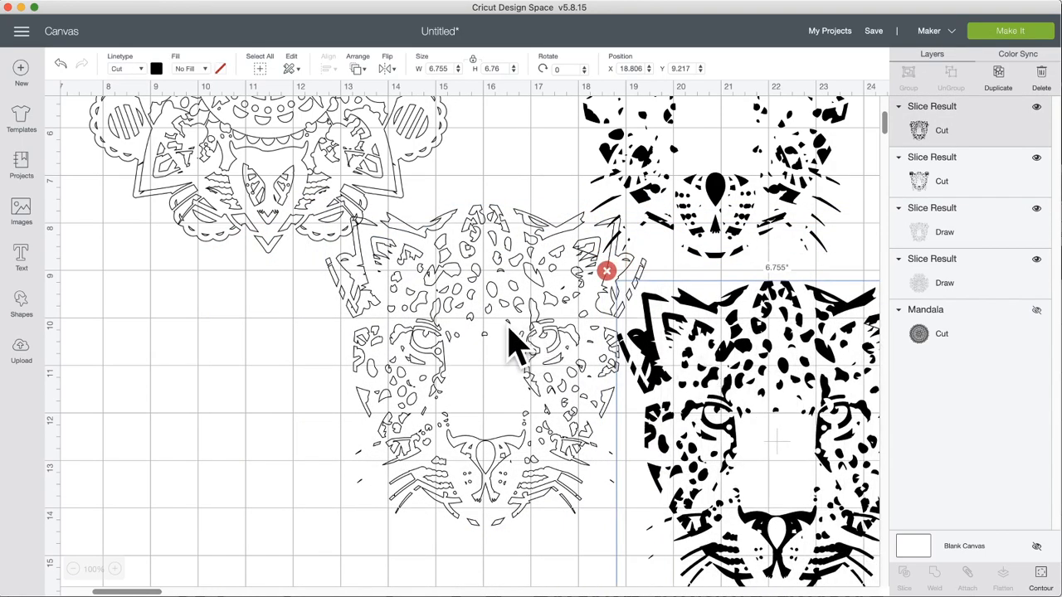
{"action": "left_click_drag", "start_coordinate": [508, 324], "coordinate": [428, 341]}
{"action": "mouse_move", "coordinate": [697, 351]}
{"action": "left_mouse_down"}
{"action": "mouse_move", "coordinate": [619, 343]}
{"action": "mouse_move", "coordinate": [625, 336]}
{"action": "left_mouse_up"}
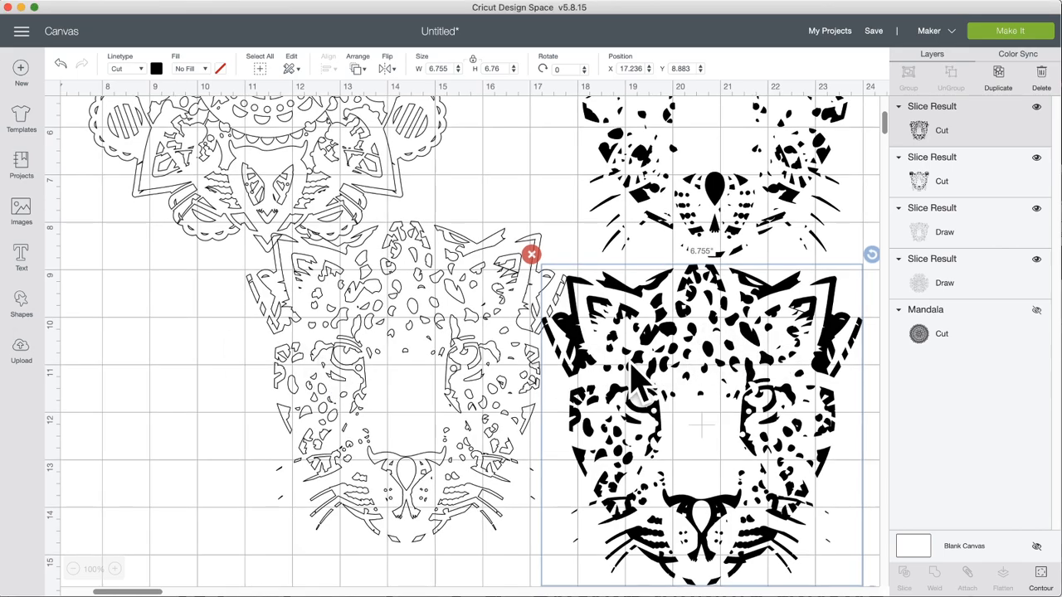
{"action": "left_click_drag", "start_coordinate": [690, 338], "coordinate": [668, 359]}
{"action": "left_click_drag", "start_coordinate": [434, 272], "coordinate": [437, 299]}
{"action": "left_click_drag", "start_coordinate": [307, 191], "coordinate": [315, 286]}
Step: Undo all moves of the slice results and the slice of the solid leopard with the mandala
{"action": "left_click", "coordinate": [60, 65]}
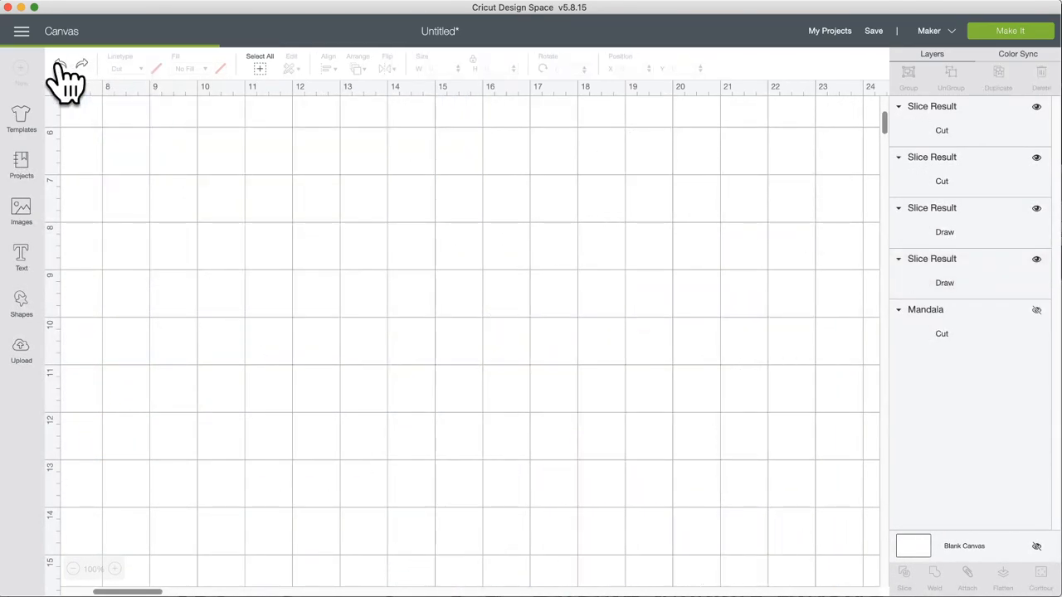
{"action": "left_click", "coordinate": [60, 65]}
{"action": "left_click", "coordinate": [60, 65]}
{"action": "left_click", "coordinate": [60, 64]}
{"action": "left_click", "coordinate": [59, 65]}
{"action": "left_click", "coordinate": [60, 65]}
{"action": "left_click", "coordinate": [60, 65]}
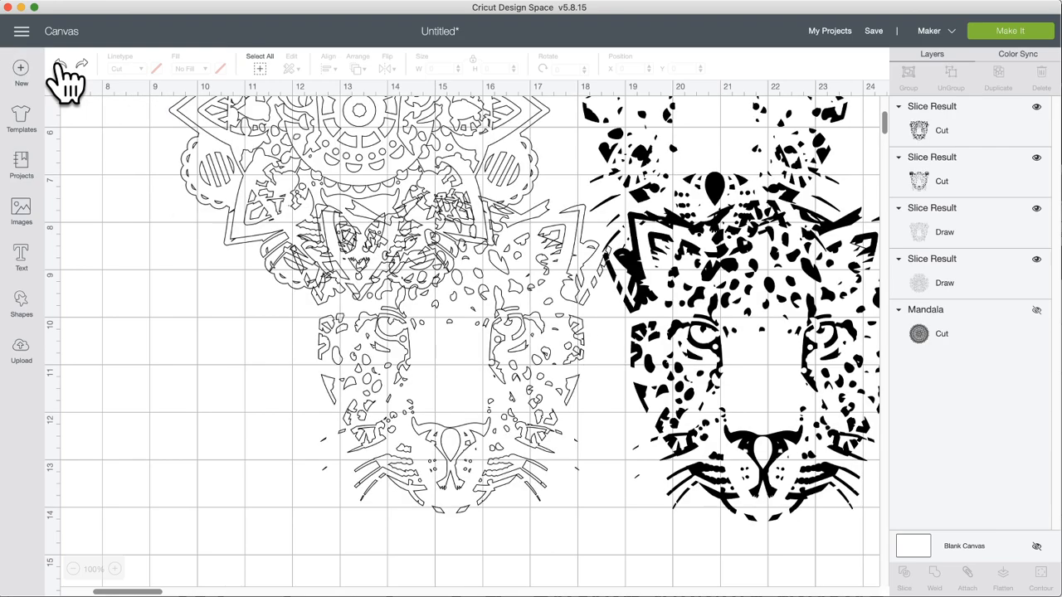
{"action": "left_click", "coordinate": [60, 65]}
{"action": "left_click", "coordinate": [60, 65]}
{"action": "left_click", "coordinate": [60, 65]}
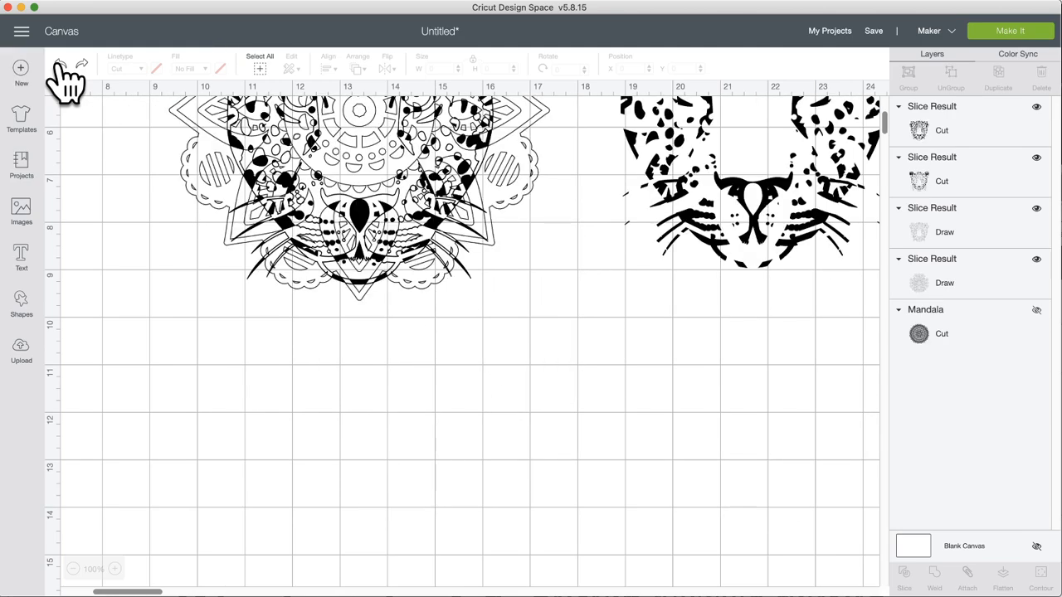
{"action": "left_click", "coordinate": [60, 65]}
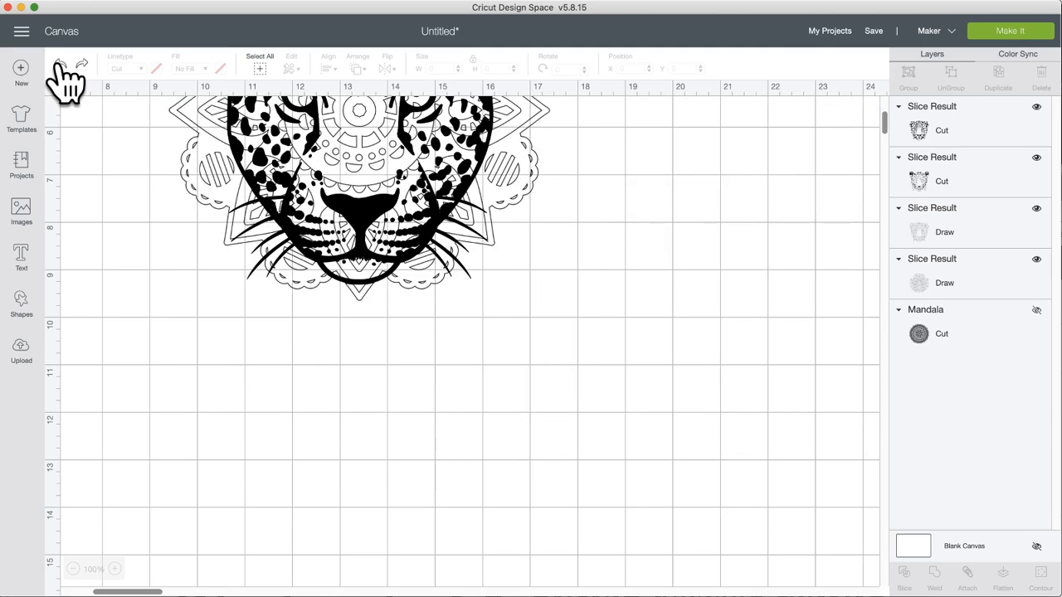
{"action": "left_click", "coordinate": [60, 65]}
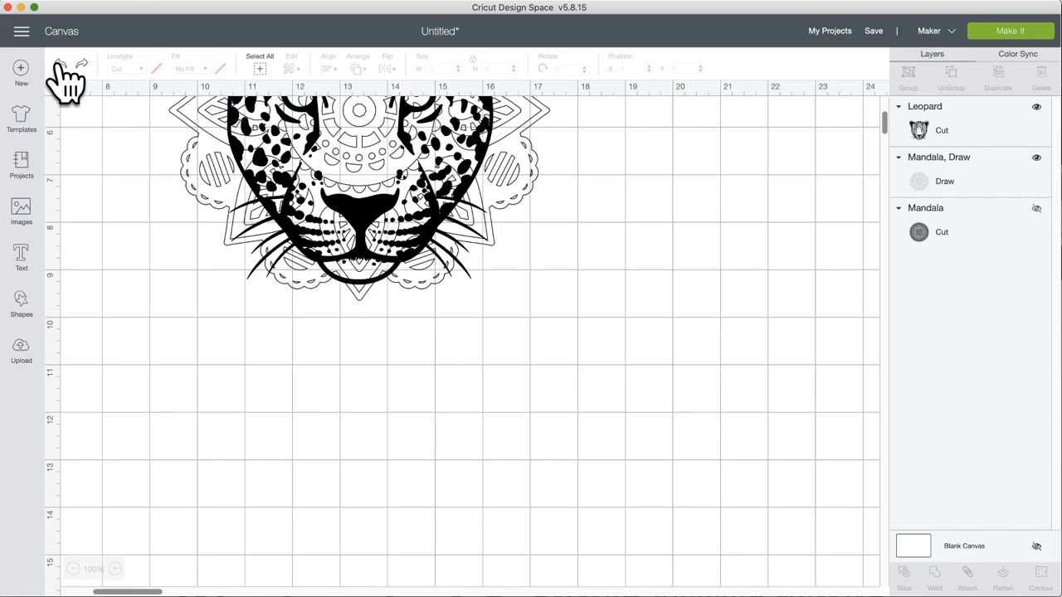
Step: Move the leopard head to the right of the mandala and change its linetype to Draw
{"action": "scroll", "coordinate": [265, 387], "scroll_direction": "up", "scroll_amount": 5}
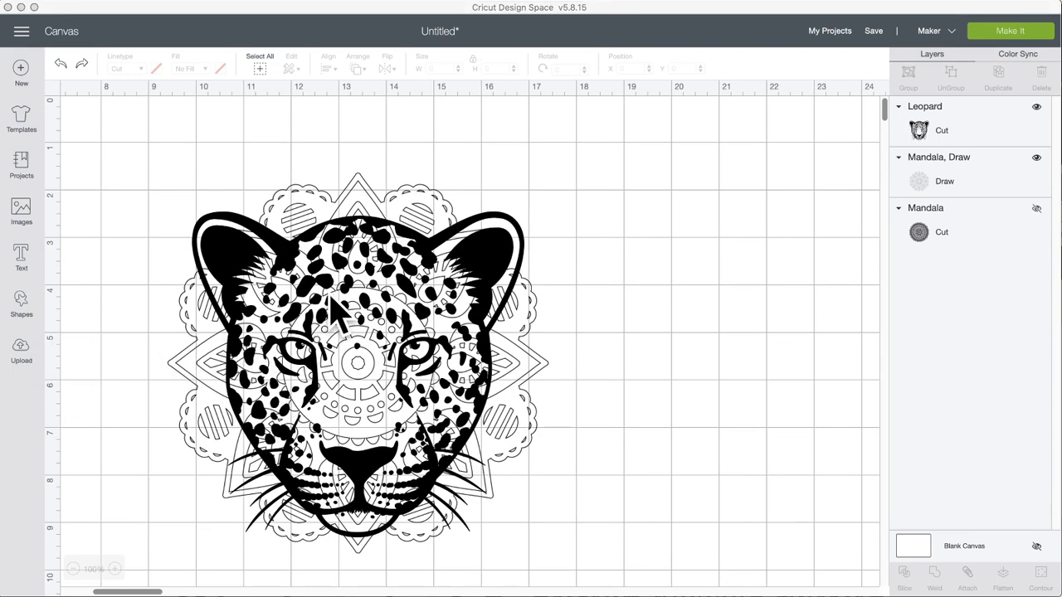
{"action": "left_click", "coordinate": [321, 254]}
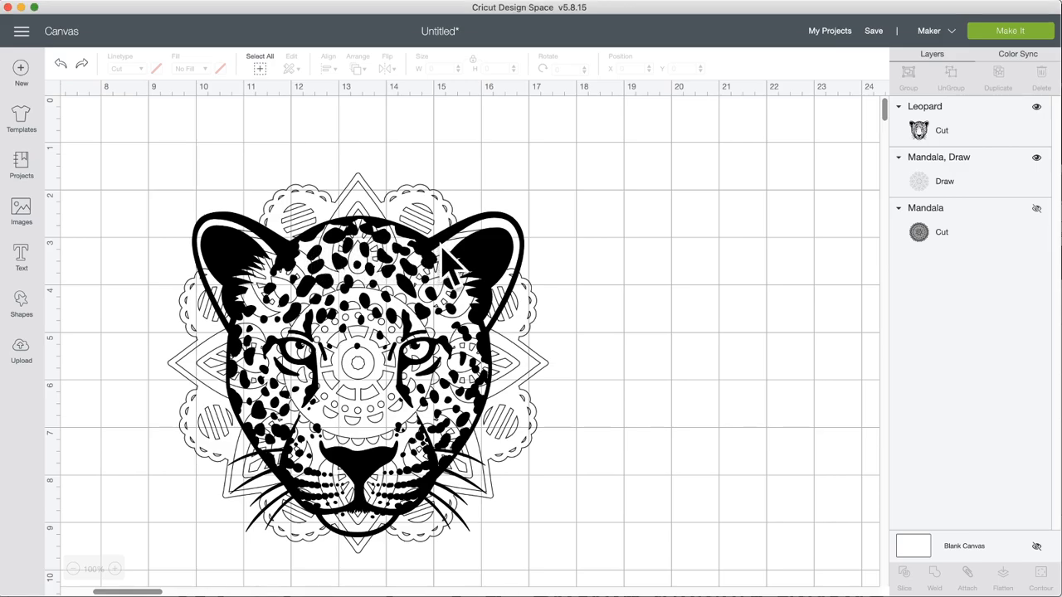
{"action": "left_click_drag", "start_coordinate": [439, 247], "coordinate": [762, 255]}
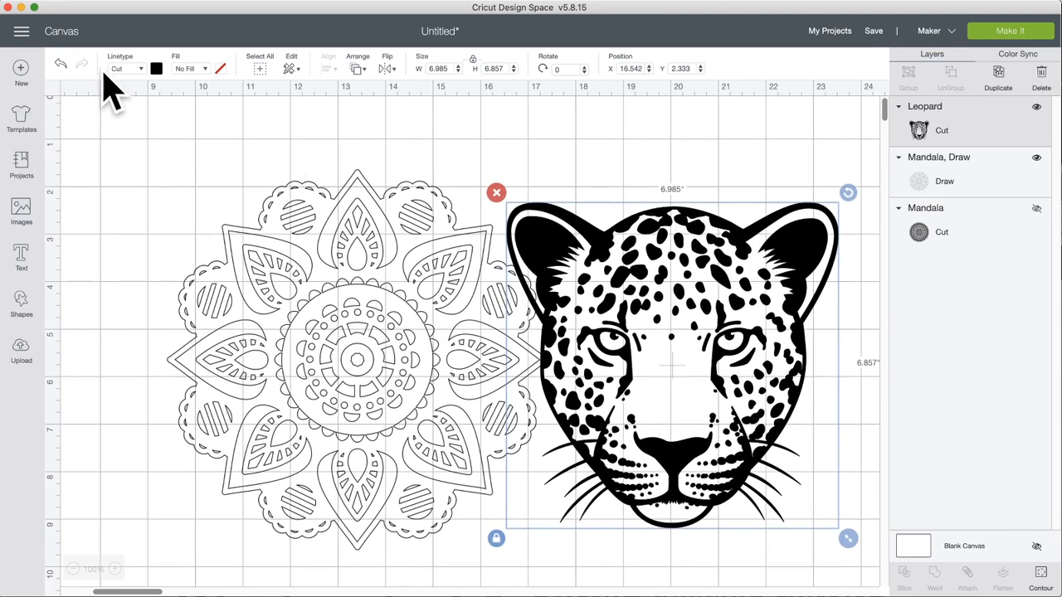
{"action": "left_click", "coordinate": [143, 70]}
{"action": "left_click", "coordinate": [151, 100]}
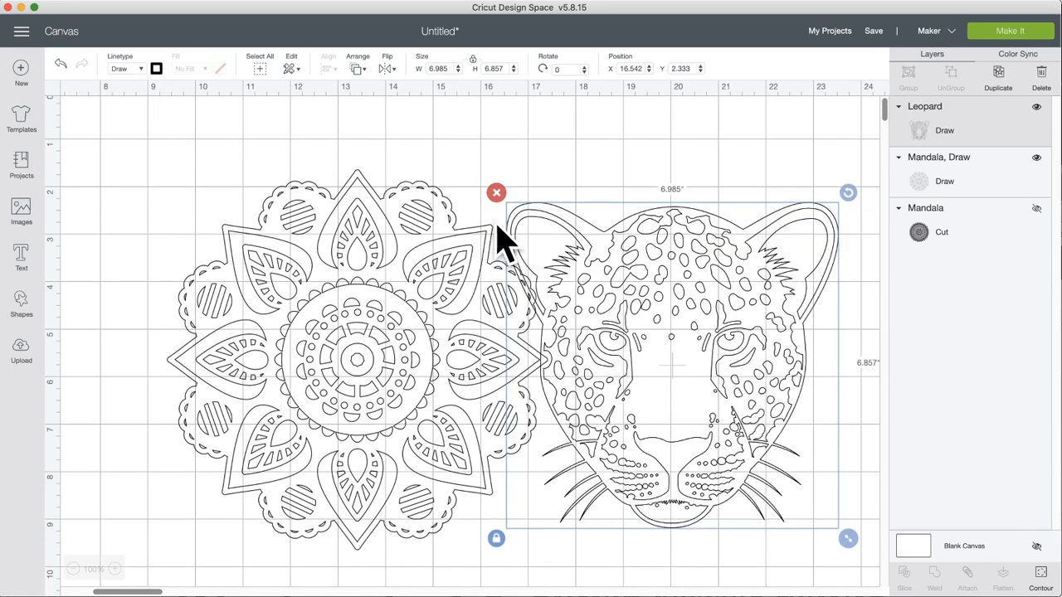
Step: Shift the outlined leopard slightly up and the line-drawn mandala slightly left so that they sit side by side
{"action": "scroll", "coordinate": [655, 365], "scroll_direction": "down", "scroll_amount": 1}
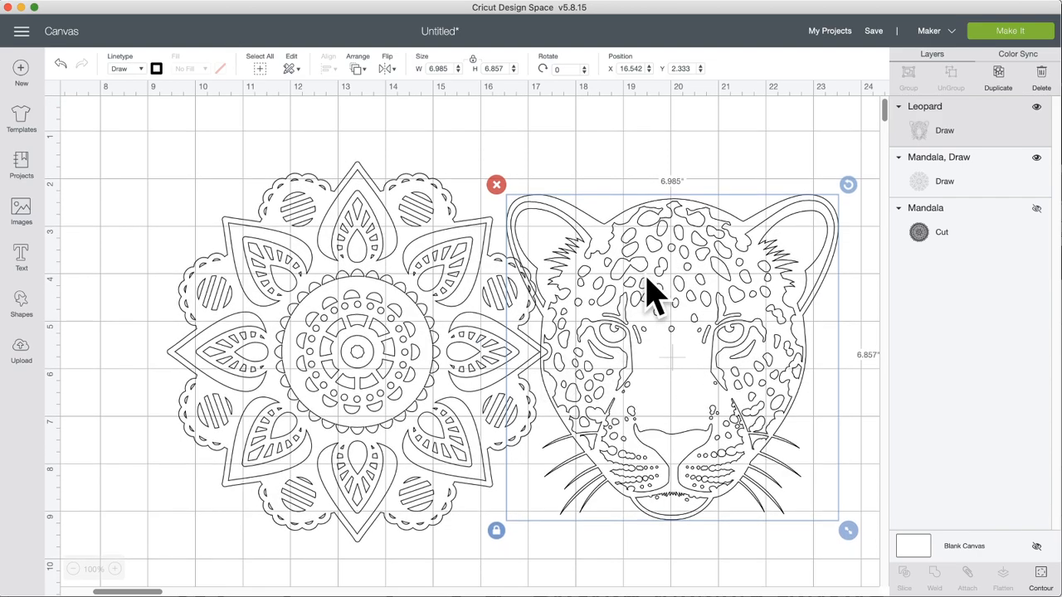
{"action": "left_click_drag", "start_coordinate": [647, 278], "coordinate": [649, 263]}
{"action": "mouse_move", "coordinate": [320, 266]}
{"action": "left_mouse_down"}
{"action": "mouse_move", "coordinate": [289, 277]}
{"action": "mouse_move", "coordinate": [312, 275]}
{"action": "left_mouse_up"}
{"action": "scroll", "coordinate": [312, 274], "scroll_direction": "up", "scroll_amount": 1}
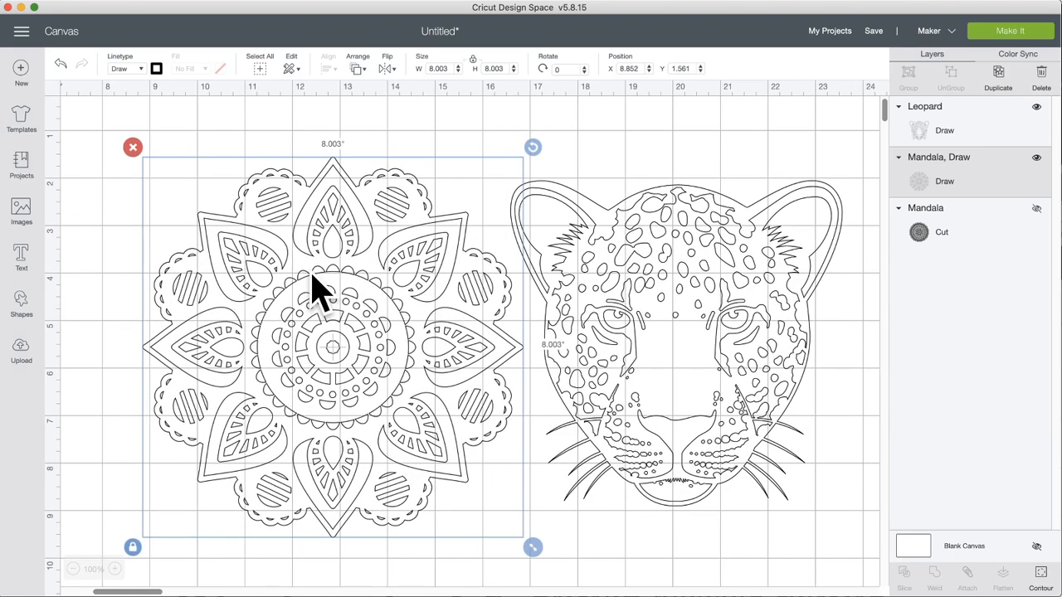
Step: Search the image library for "cat"
{"action": "scroll", "coordinate": [312, 274], "scroll_direction": "left", "scroll_amount": 1}
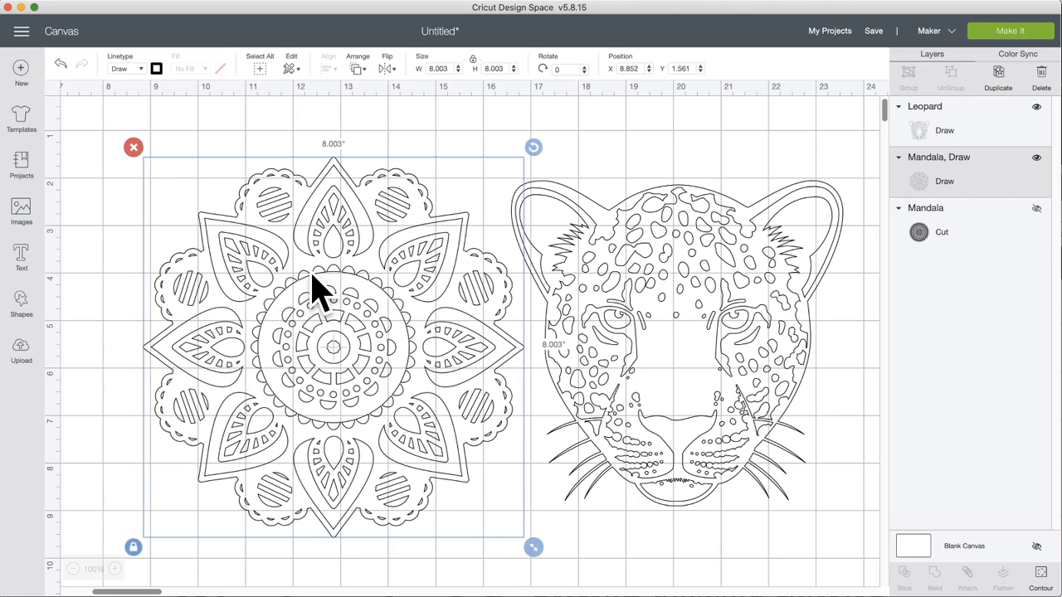
{"action": "scroll", "coordinate": [86, 139], "scroll_direction": "down", "scroll_amount": 1}
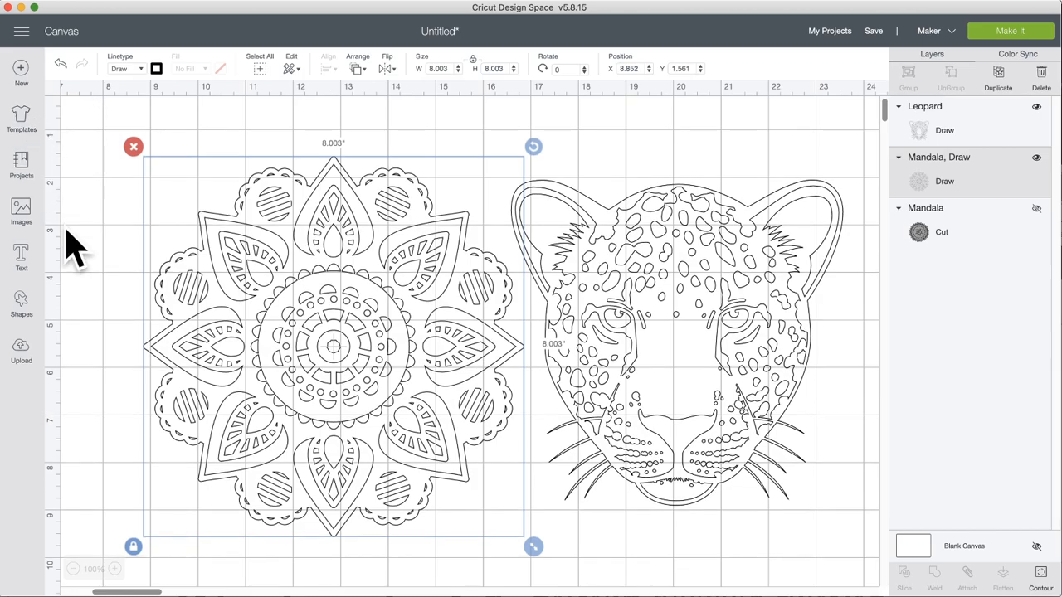
{"action": "left_click", "coordinate": [21, 214]}
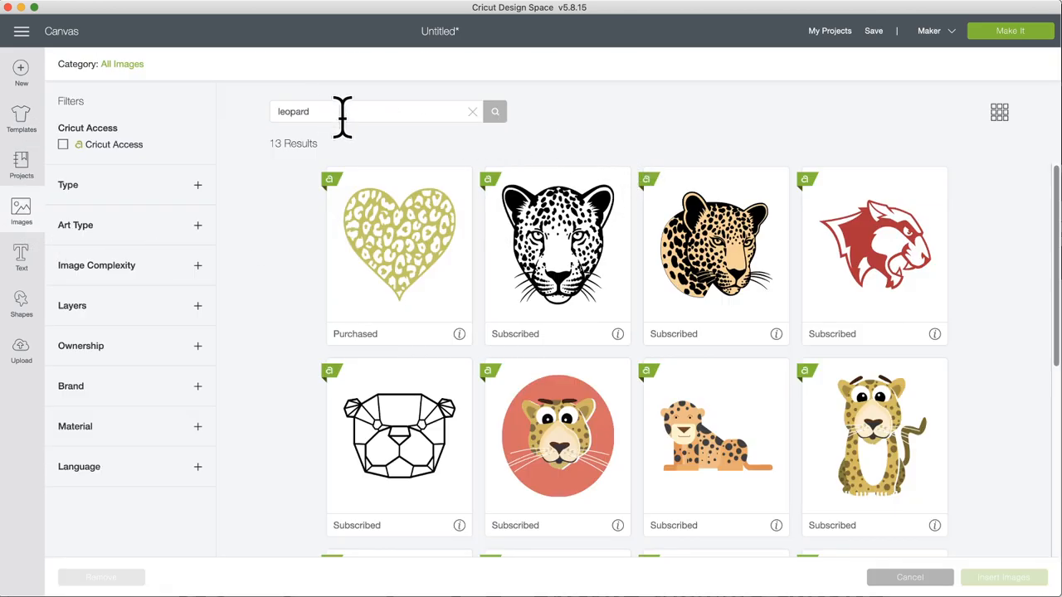
{"action": "scroll", "coordinate": [540, 332], "scroll_direction": "down", "scroll_amount": 5}
{"action": "scroll", "coordinate": [531, 315], "scroll_direction": "up", "scroll_amount": 5}
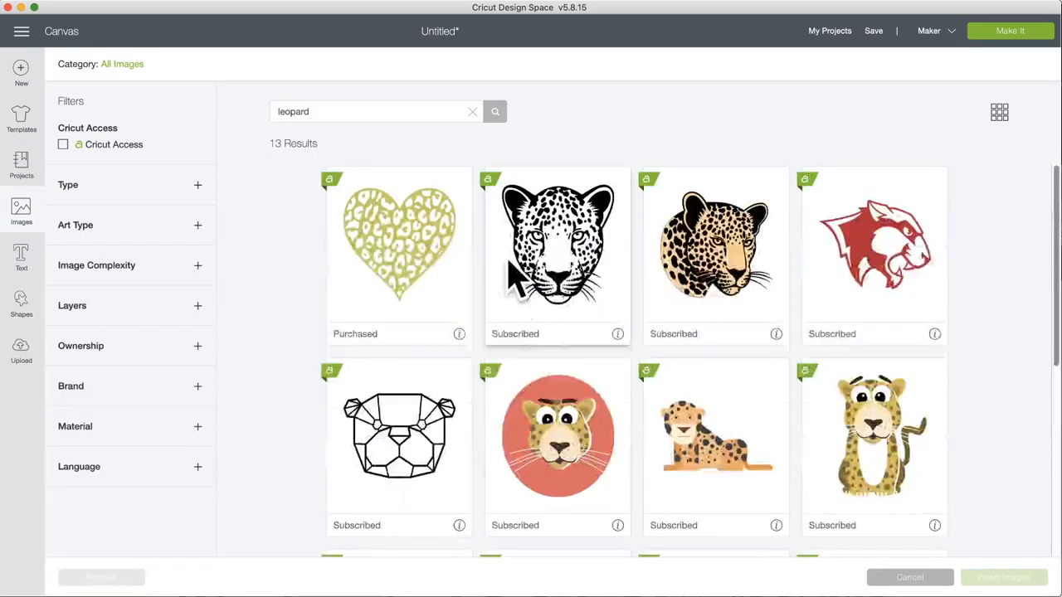
{"action": "double_click", "coordinate": [336, 110]}
{"action": "type", "text": "c"}
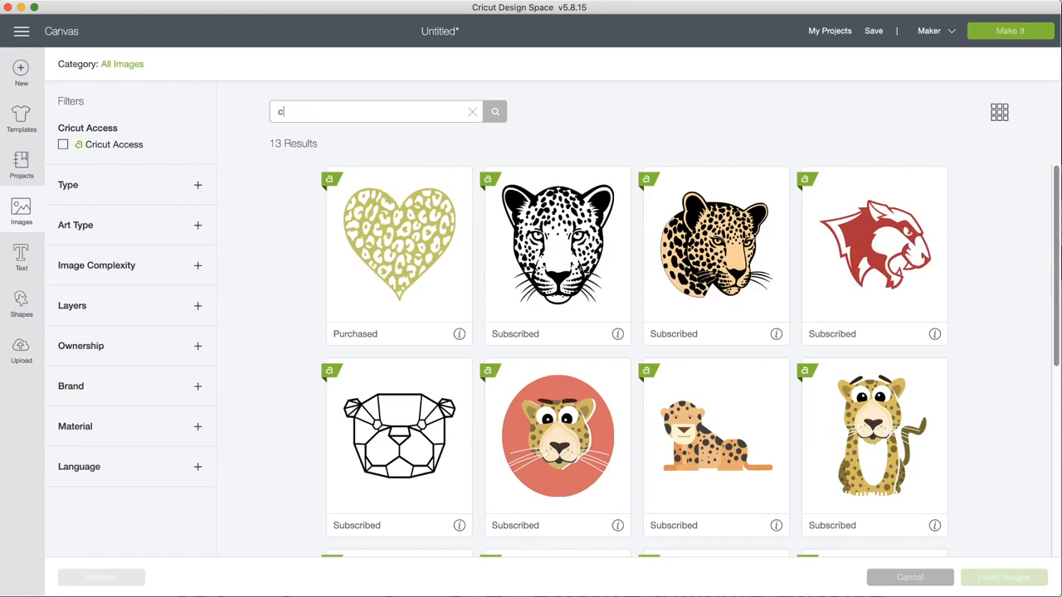
{"action": "type", "text": "at"}
{"action": "key", "text": "Return"}
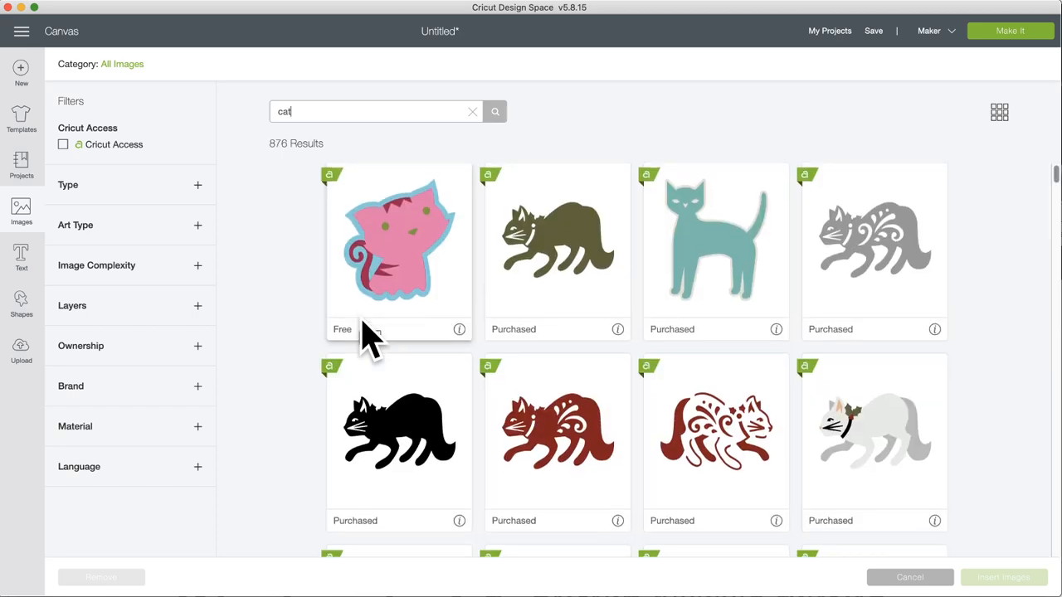
Step: Insert the solid black walking cat image into the project
{"action": "scroll", "coordinate": [369, 336], "scroll_direction": "down", "scroll_amount": 1}
{"action": "left_click", "coordinate": [442, 434]}
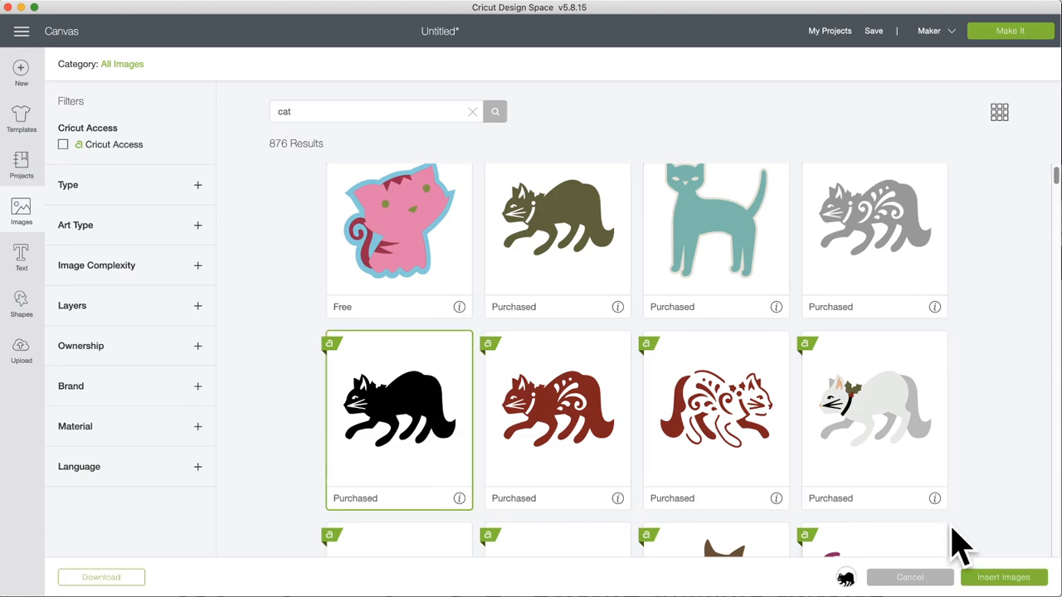
{"action": "left_click", "coordinate": [1004, 578]}
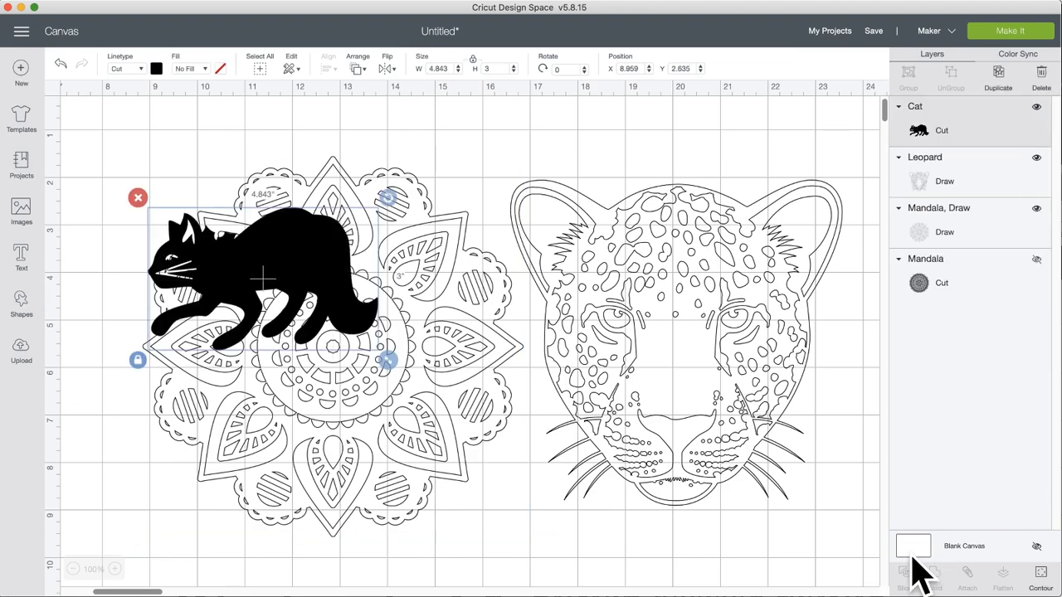
Step: Enlarge the black cat to about 6.3 in wide over the line-drawn mandala and slice the two
{"action": "left_click_drag", "start_coordinate": [301, 280], "coordinate": [359, 333]}
{"action": "left_click_drag", "start_coordinate": [431, 405], "coordinate": [520, 490]}
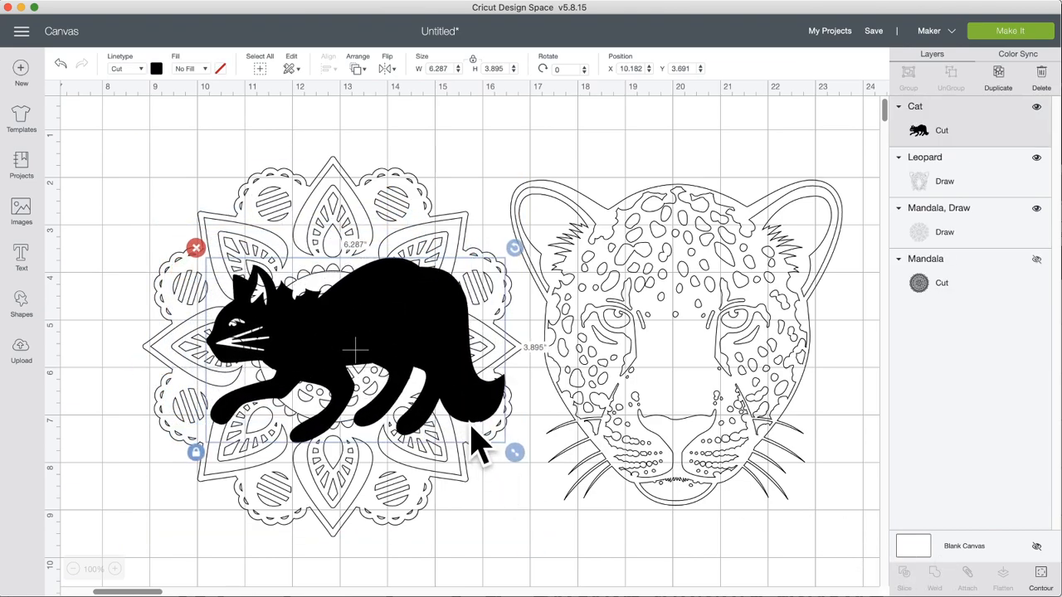
{"action": "left_click_drag", "start_coordinate": [399, 306], "coordinate": [375, 306]}
{"action": "mouse_move", "coordinate": [224, 159]}
{"action": "left_mouse_down"}
{"action": "mouse_move", "coordinate": [213, 155]}
{"action": "mouse_move", "coordinate": [351, 434]}
{"action": "left_mouse_up"}
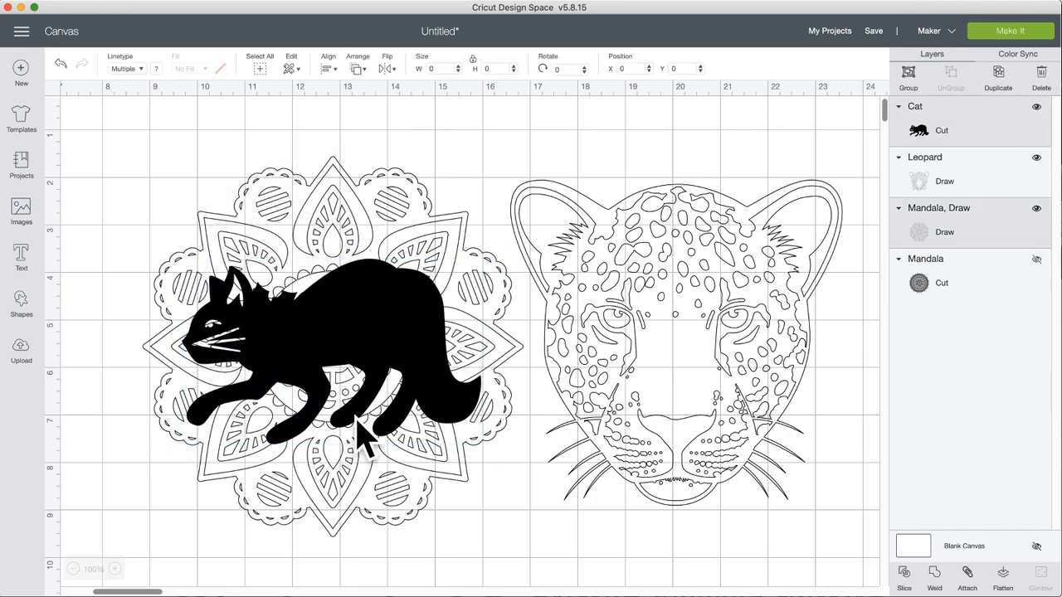
{"action": "left_click", "coordinate": [912, 579]}
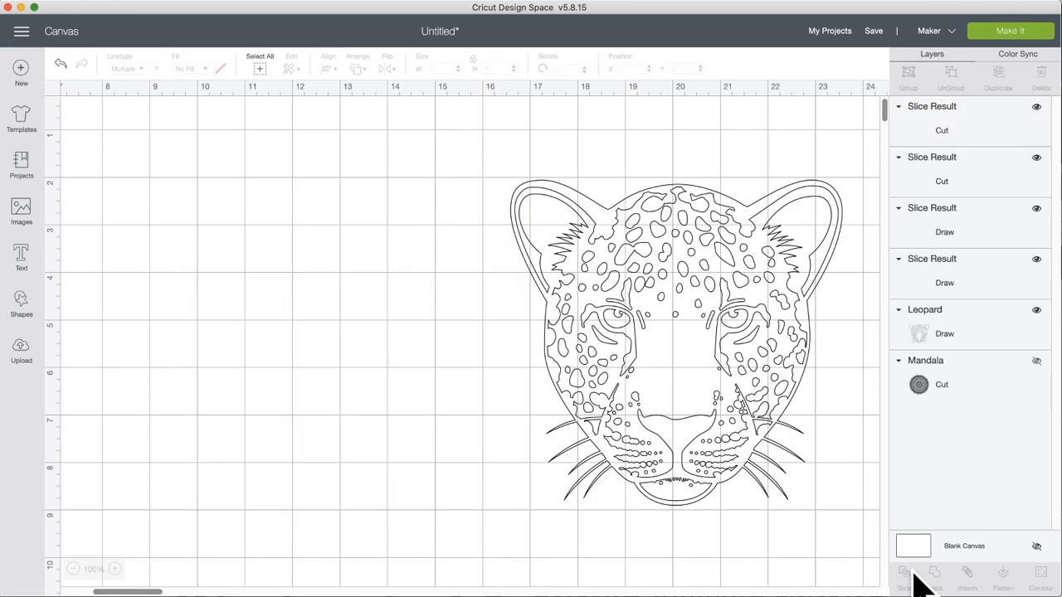
Step: Move the two solid cat pieces and the outlined overlap piece off the mandala and spread them out below it
{"action": "left_click_drag", "start_coordinate": [350, 339], "coordinate": [548, 440]}
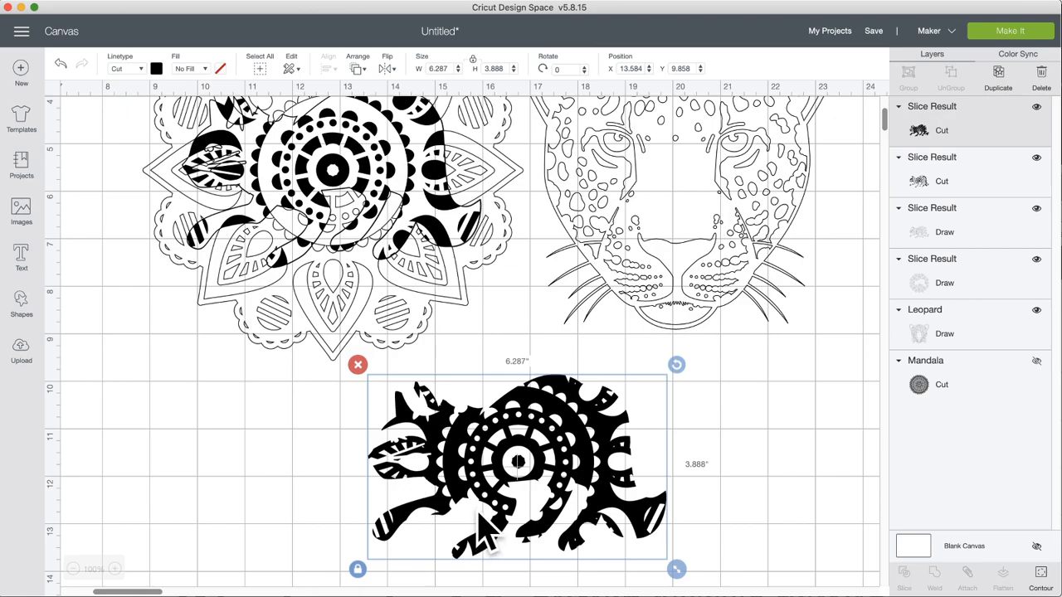
{"action": "mouse_move", "coordinate": [448, 174]}
{"action": "left_mouse_down"}
{"action": "mouse_move", "coordinate": [656, 282]}
{"action": "mouse_move", "coordinate": [875, 369]}
{"action": "left_mouse_up"}
{"action": "mouse_move", "coordinate": [356, 171]}
{"action": "left_mouse_down"}
{"action": "mouse_move", "coordinate": [403, 248]}
{"action": "mouse_move", "coordinate": [480, 332]}
{"action": "mouse_move", "coordinate": [284, 455]}
{"action": "left_mouse_up"}
{"action": "scroll", "coordinate": [284, 457], "scroll_direction": "down", "scroll_amount": 5}
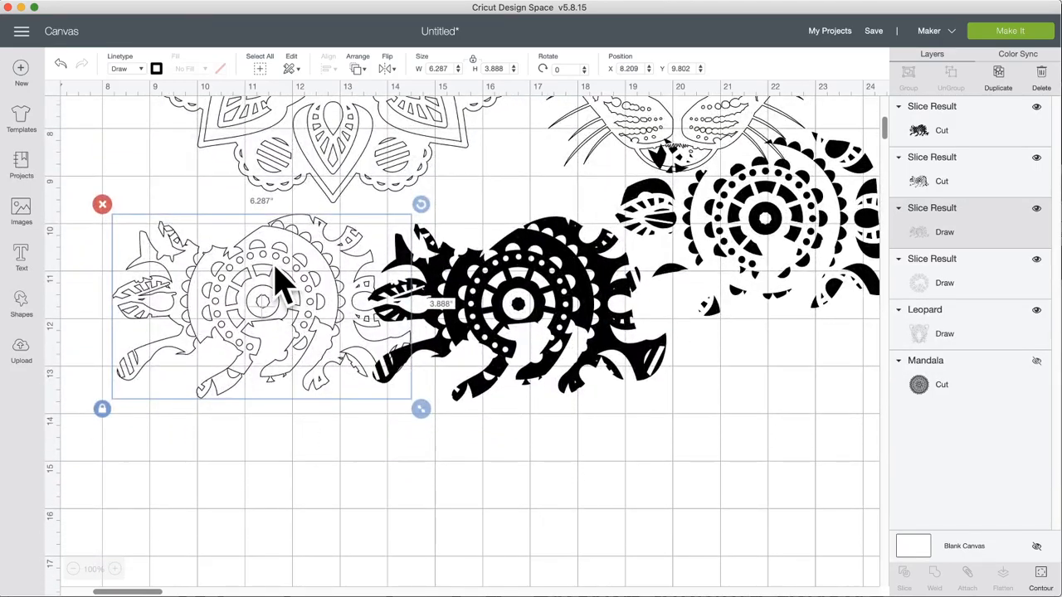
{"action": "mouse_move", "coordinate": [282, 282]}
{"action": "left_mouse_down"}
{"action": "mouse_move", "coordinate": [418, 486]}
{"action": "mouse_move", "coordinate": [440, 481]}
{"action": "left_mouse_up"}
{"action": "left_click_drag", "start_coordinate": [330, 463], "coordinate": [262, 394]}
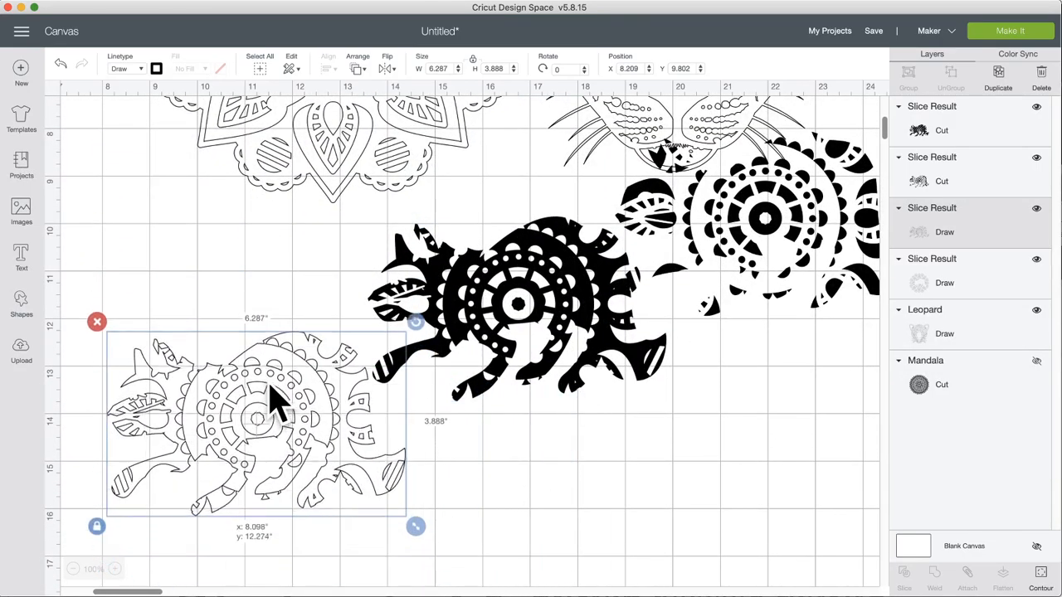
Step: Compare the outlined and solid cat slice results with the remaining cut-away mandala
{"action": "scroll", "coordinate": [320, 514], "scroll_direction": "up", "scroll_amount": 1}
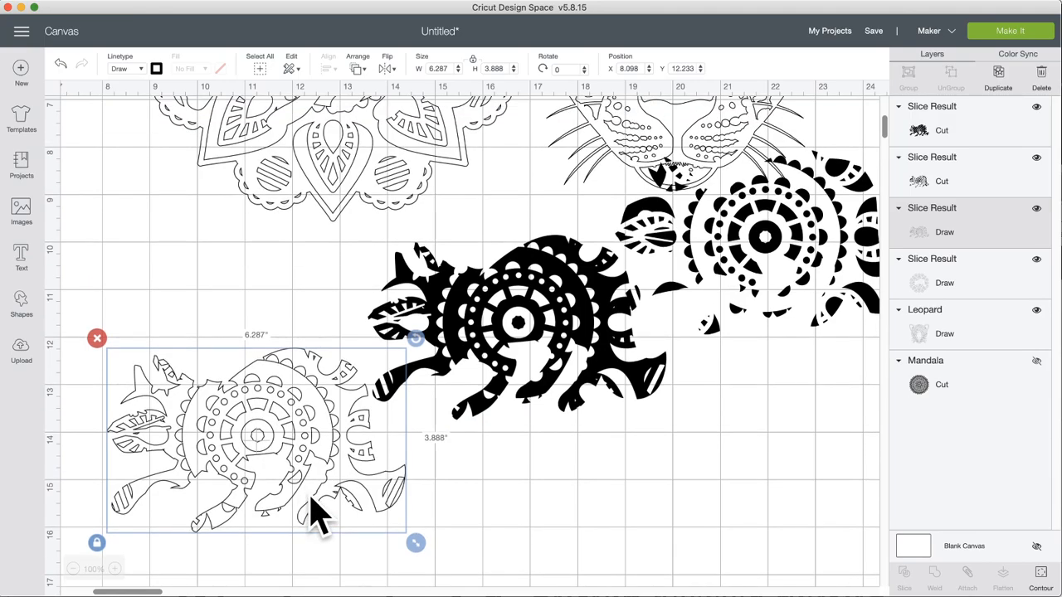
{"action": "scroll", "coordinate": [319, 514], "scroll_direction": "up", "scroll_amount": 10}
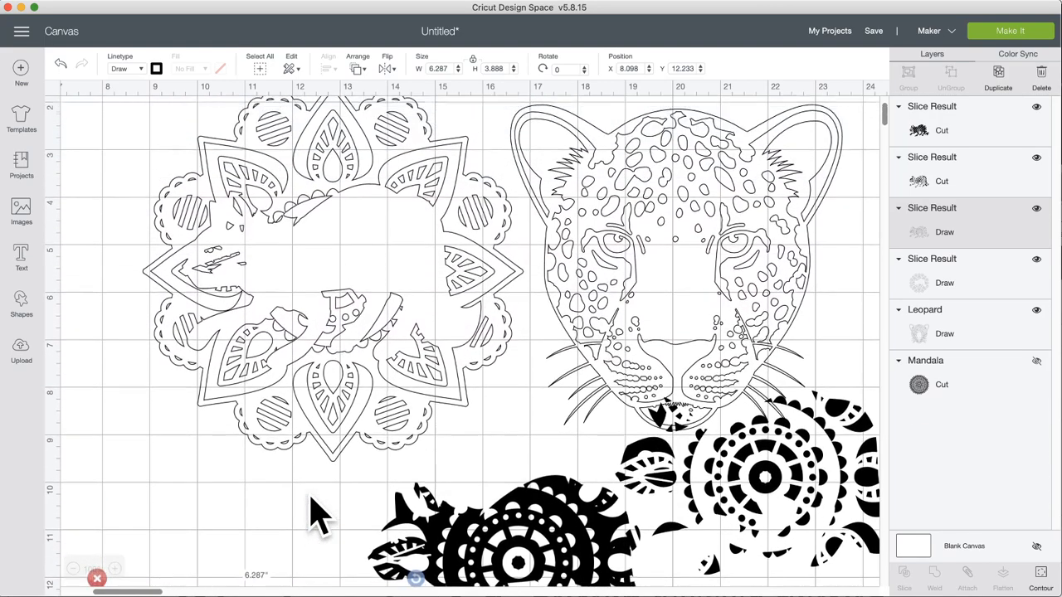
{"action": "scroll", "coordinate": [319, 514], "scroll_direction": "down", "scroll_amount": 15}
{"action": "scroll", "coordinate": [319, 514], "scroll_direction": "down", "scroll_amount": 3}
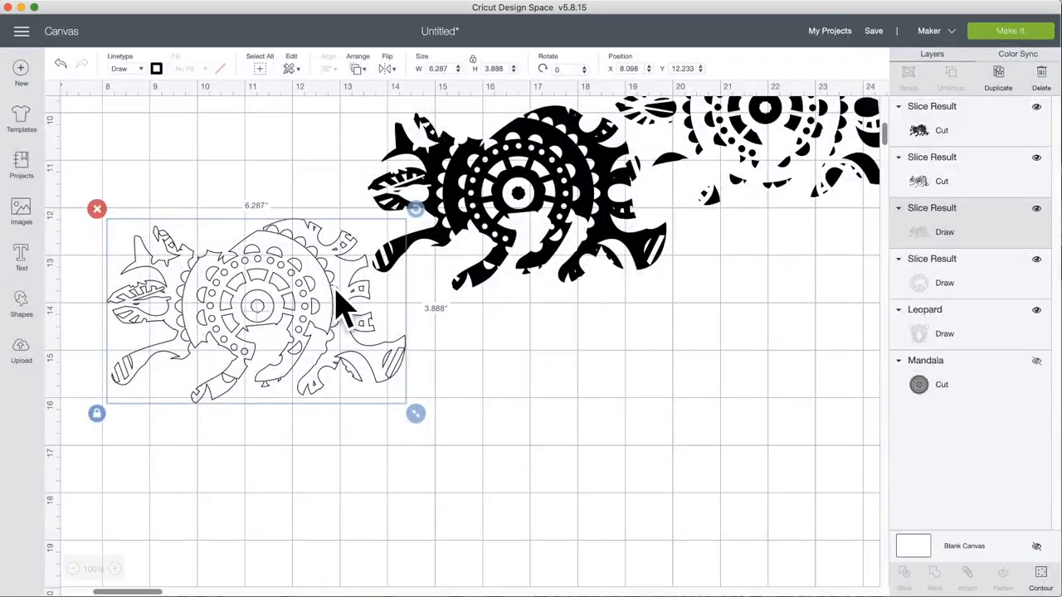
{"action": "scroll", "coordinate": [282, 344], "scroll_direction": "up", "scroll_amount": 15}
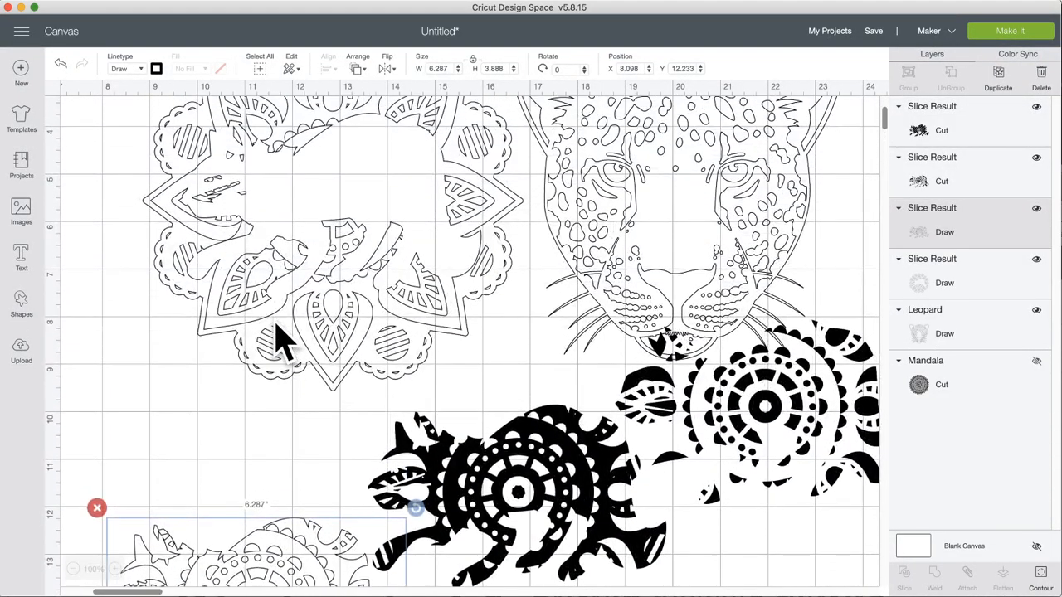
{"action": "left_click", "coordinate": [498, 465]}
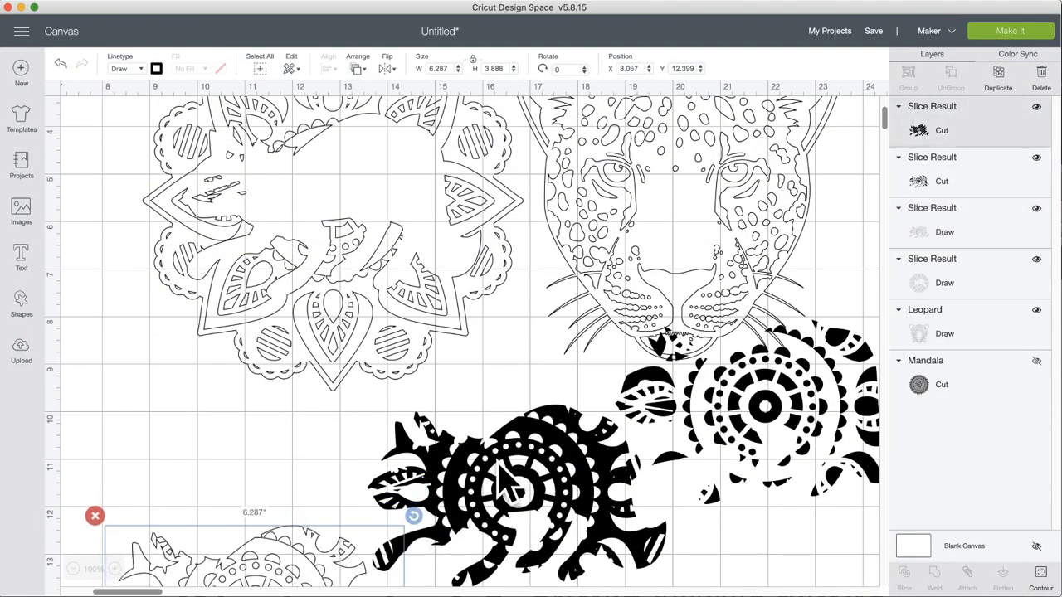
{"action": "scroll", "coordinate": [343, 280], "scroll_direction": "up", "scroll_amount": 8}
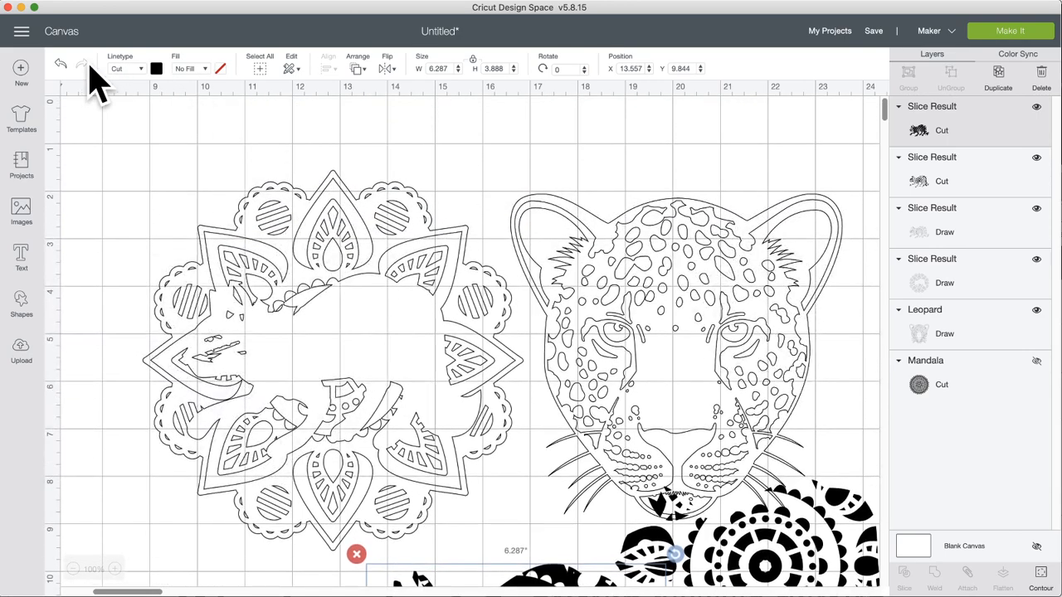
Step: Undo the moves of the slice results, except for the solid overlap piece, and shift that piece below the mandala
{"action": "left_click", "coordinate": [59, 65]}
{"action": "left_click", "coordinate": [60, 65]}
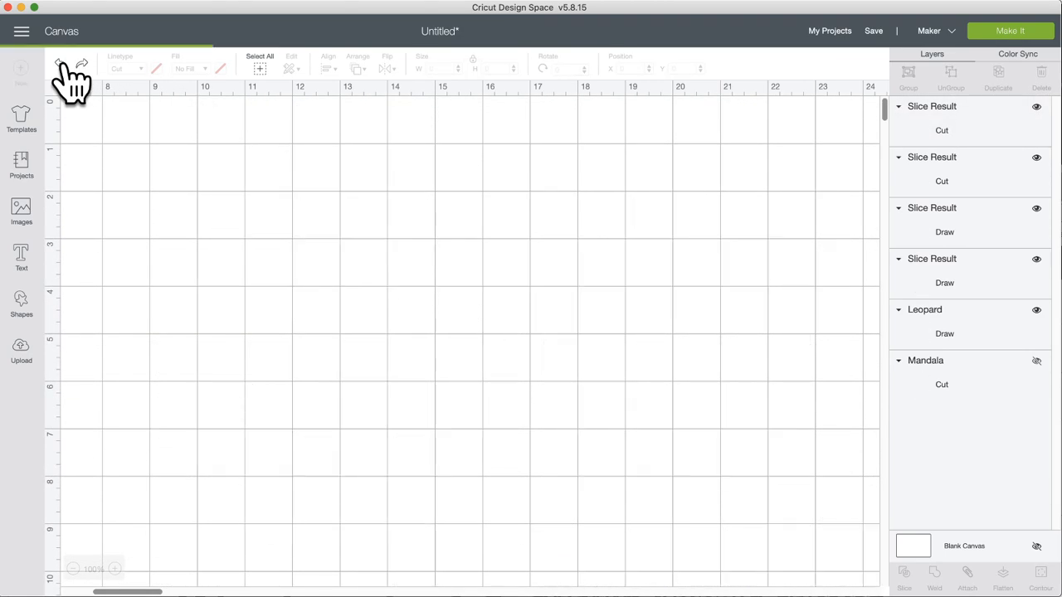
{"action": "left_click", "coordinate": [60, 65]}
{"action": "left_click", "coordinate": [60, 65]}
{"action": "left_click", "coordinate": [59, 65]}
{"action": "left_click", "coordinate": [60, 65]}
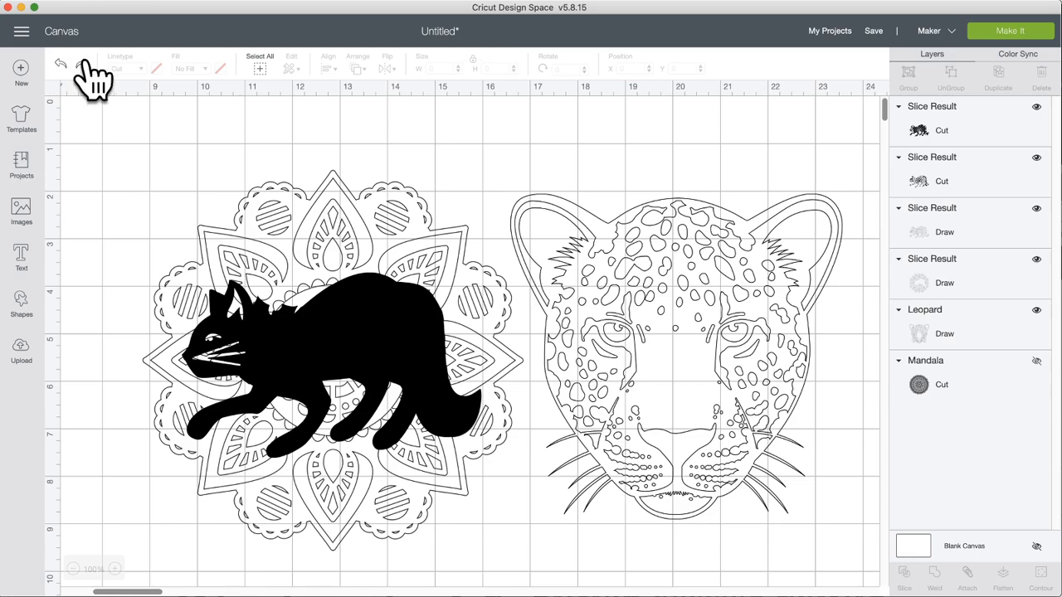
{"action": "left_click", "coordinate": [81, 65]}
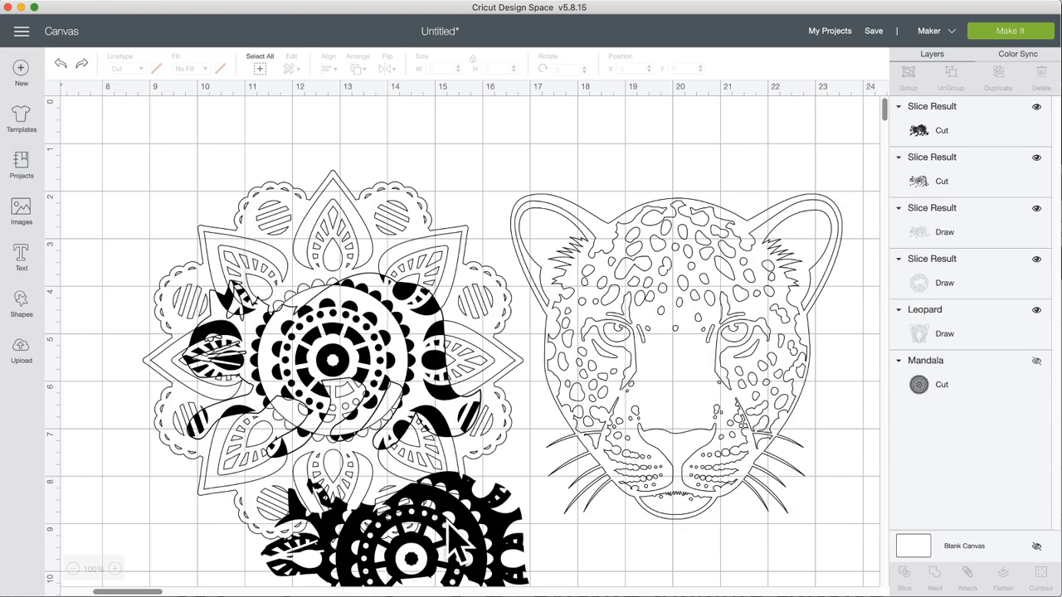
{"action": "left_click_drag", "start_coordinate": [449, 521], "coordinate": [485, 594]}
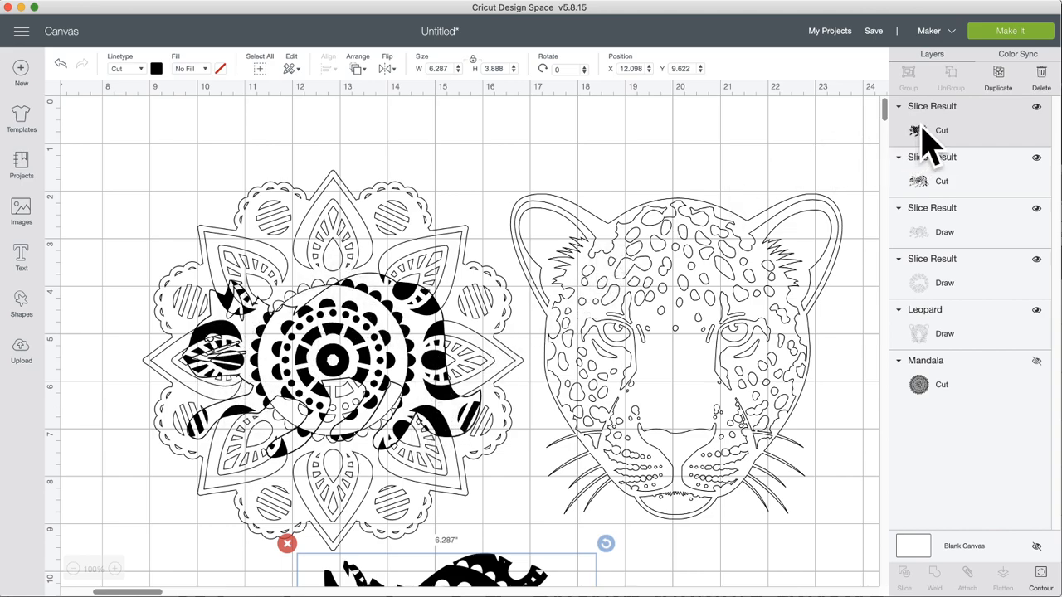
Step: Recolor both Cut slice results of the cat to the purple material color
{"action": "left_click", "coordinate": [156, 69]}
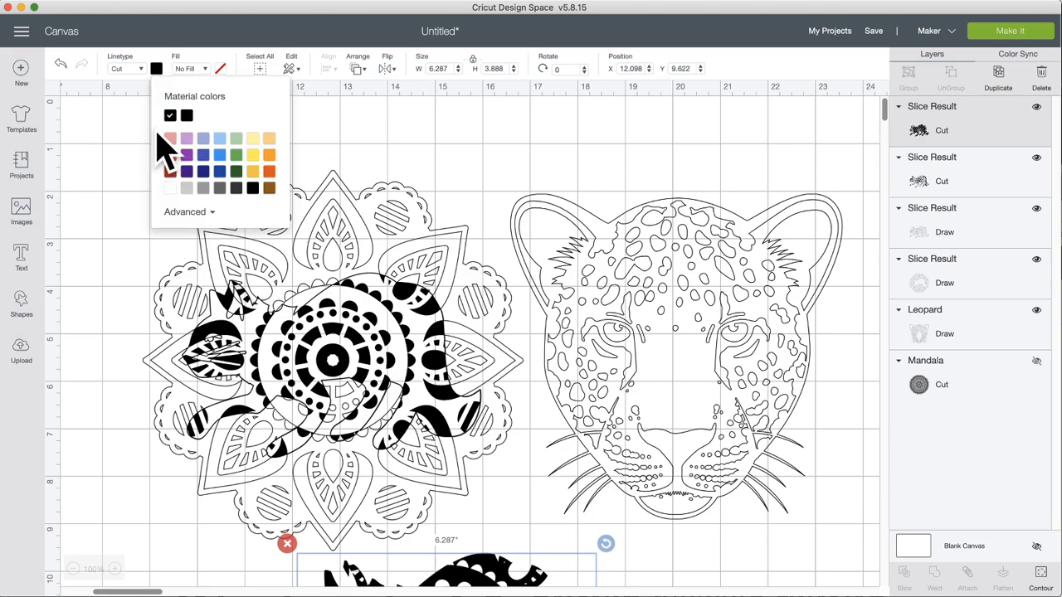
{"action": "left_click", "coordinate": [187, 155]}
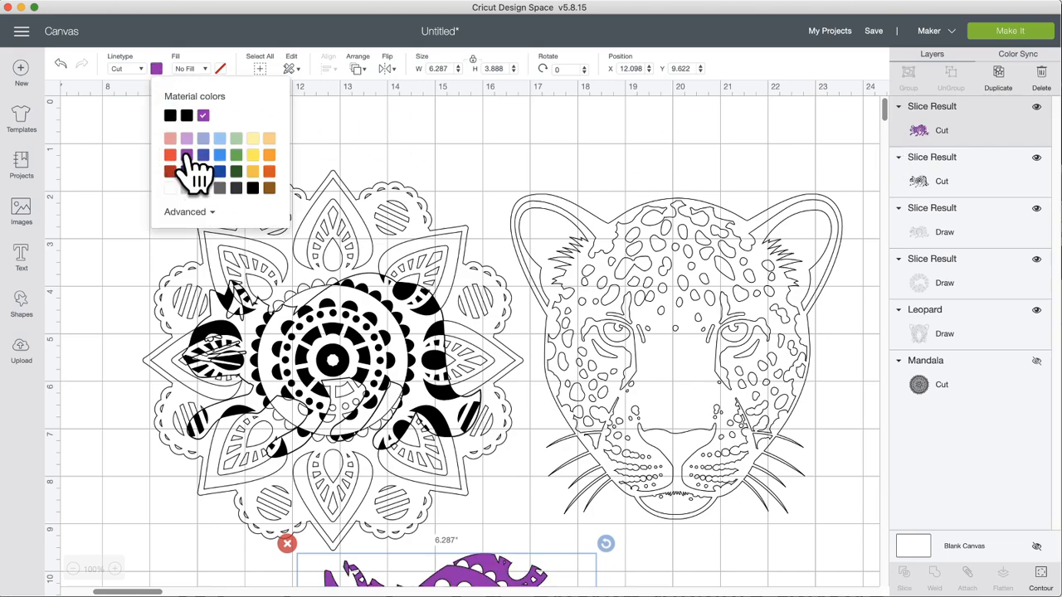
{"action": "left_click", "coordinate": [938, 170]}
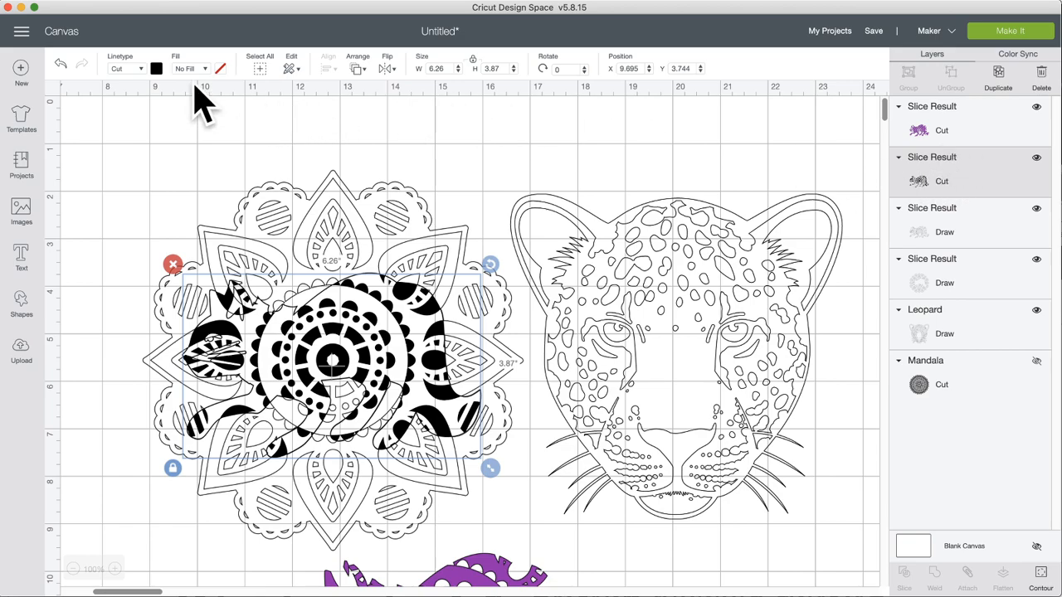
{"action": "left_click", "coordinate": [156, 69]}
{"action": "left_click", "coordinate": [187, 155]}
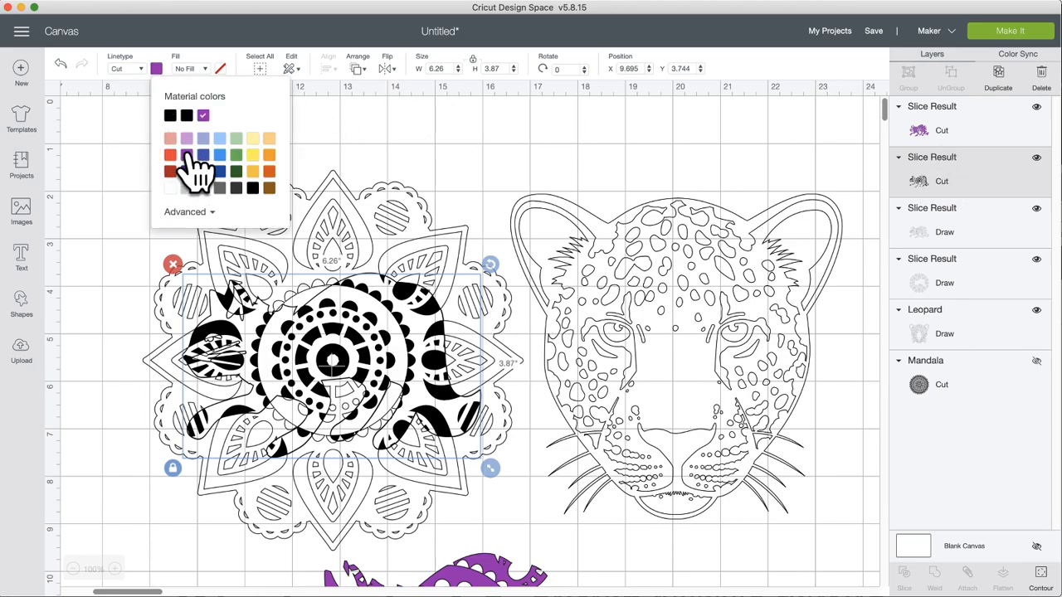
{"action": "left_click", "coordinate": [353, 203]}
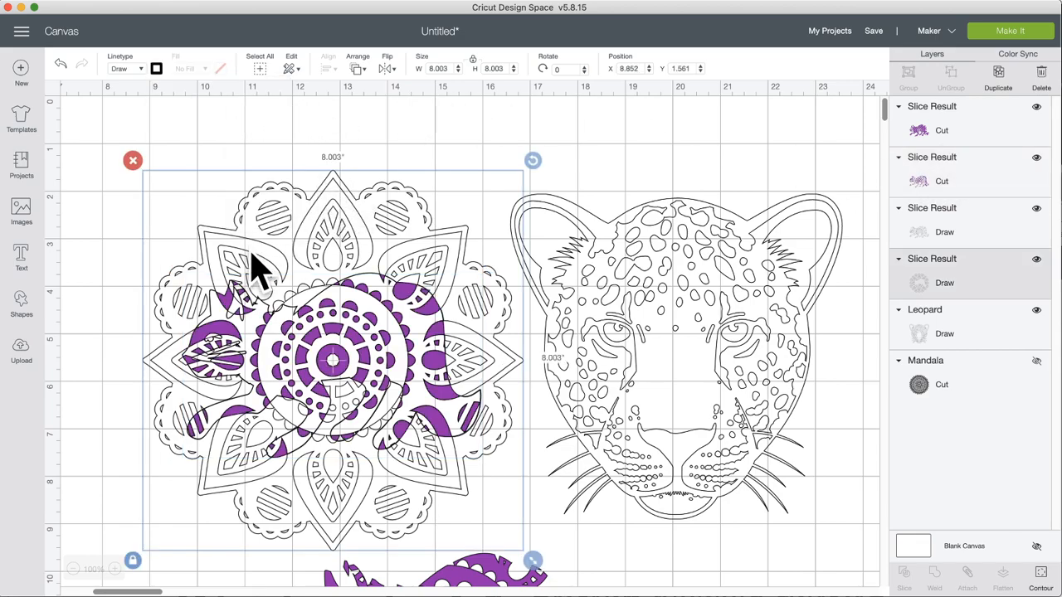
Step: Insert the solid orange standing cat from the cat image results onto the canvas
{"action": "scroll", "coordinate": [324, 319], "scroll_direction": "left", "scroll_amount": 1}
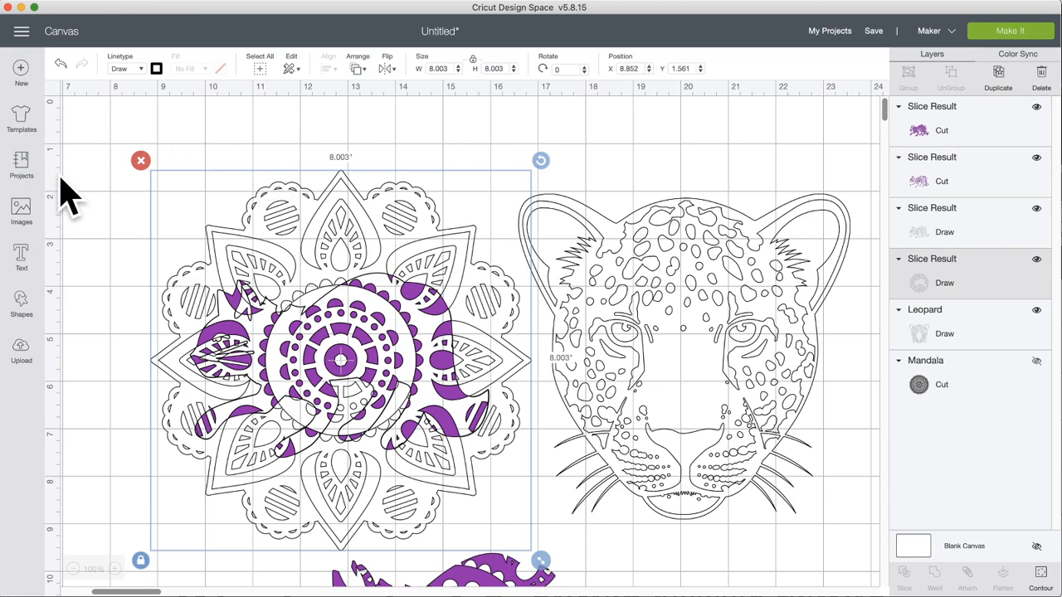
{"action": "left_click", "coordinate": [20, 214]}
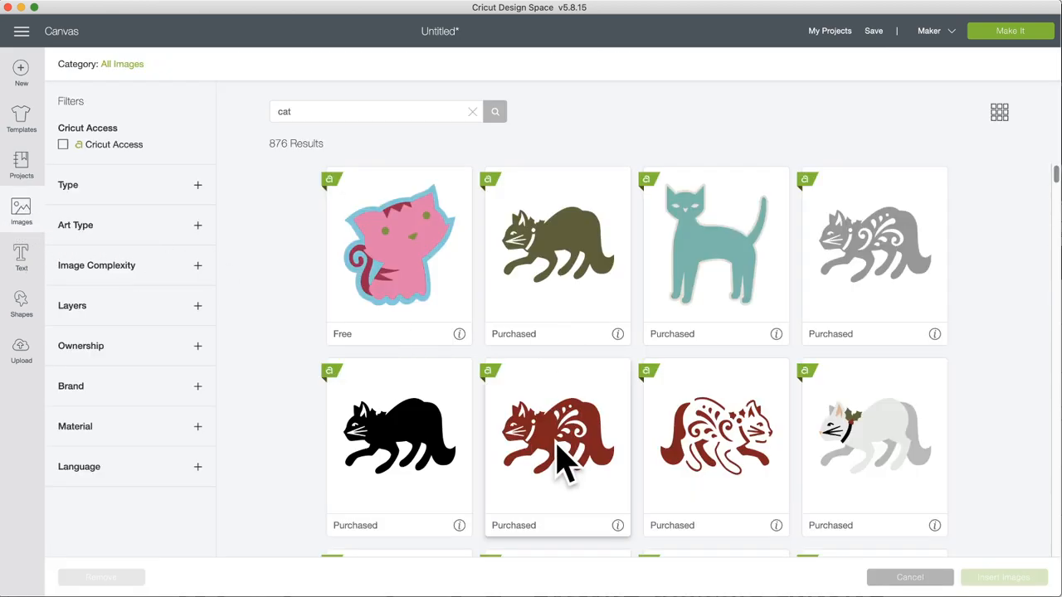
{"action": "scroll", "coordinate": [561, 457], "scroll_direction": "down", "scroll_amount": 5}
{"action": "scroll", "coordinate": [562, 463], "scroll_direction": "up", "scroll_amount": 3}
{"action": "scroll", "coordinate": [561, 463], "scroll_direction": "down", "scroll_amount": 3}
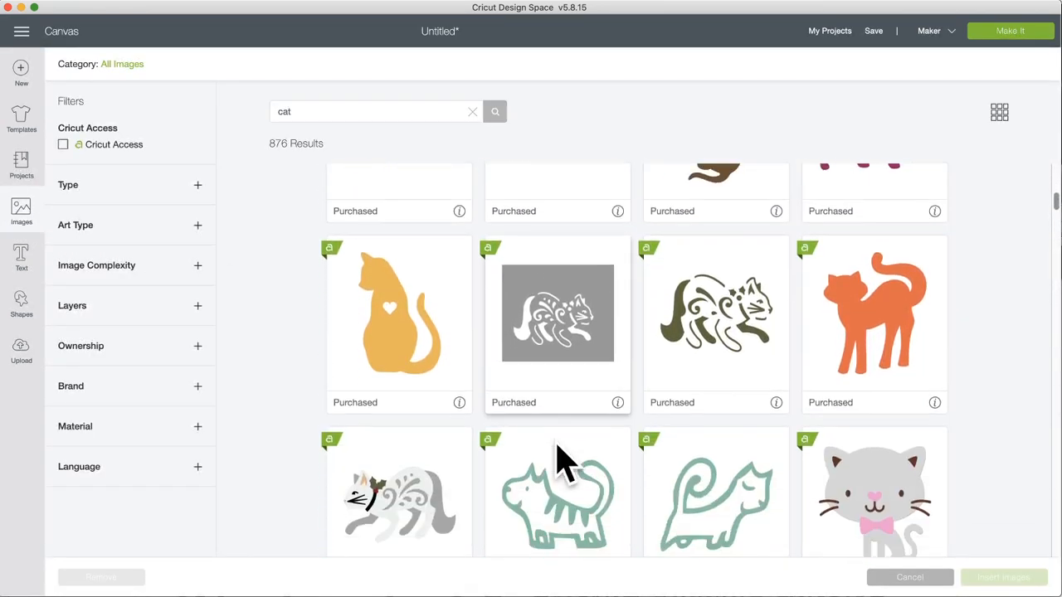
{"action": "scroll", "coordinate": [562, 463], "scroll_direction": "up", "scroll_amount": 1}
{"action": "scroll", "coordinate": [561, 463], "scroll_direction": "up", "scroll_amount": 1}
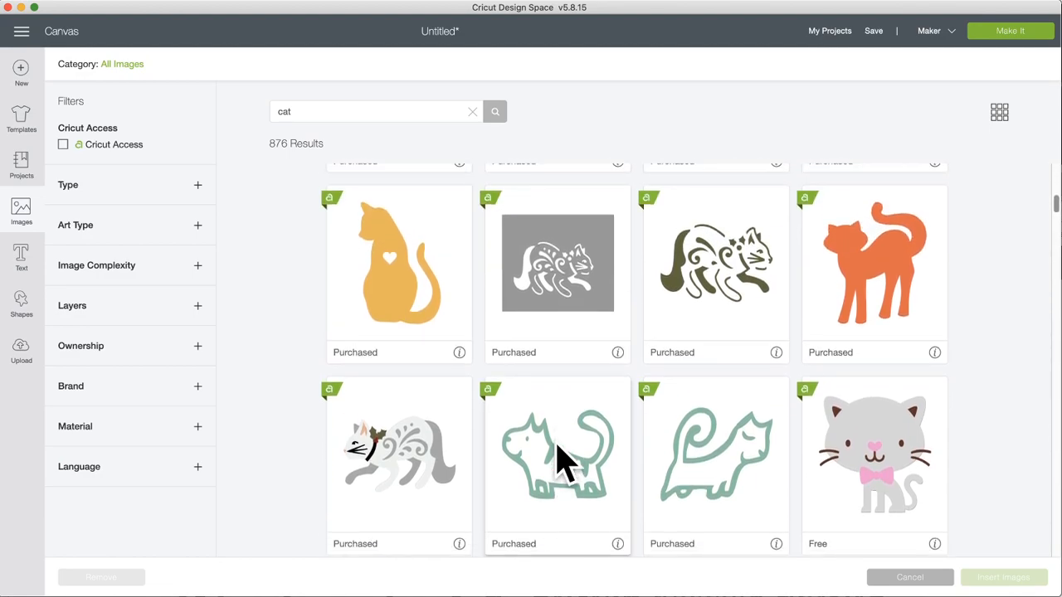
{"action": "left_click", "coordinate": [891, 286]}
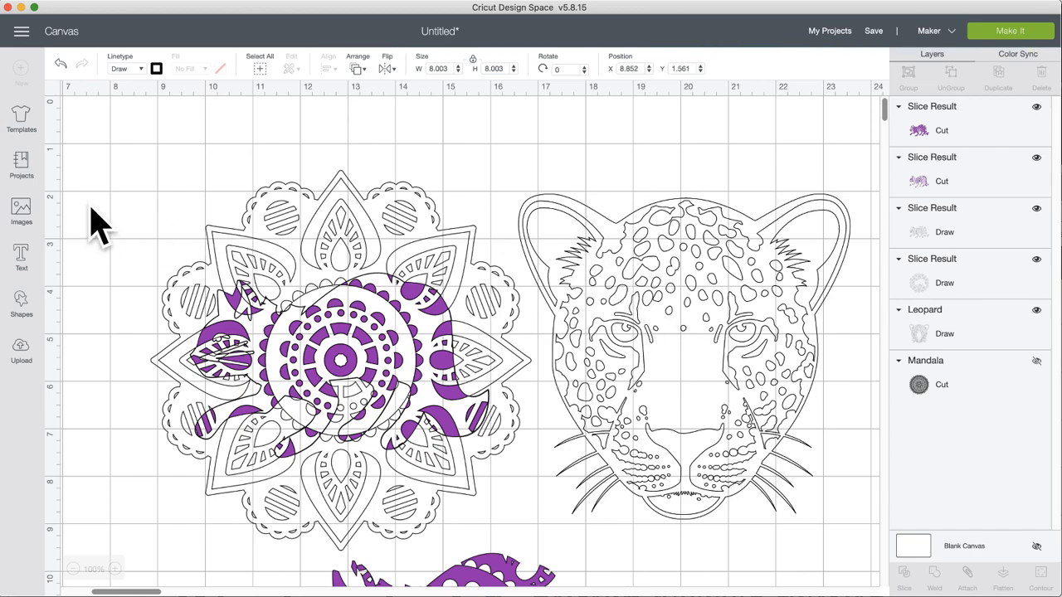
Step: Search the images for "mandala" and insert the dense round black mandala with the scalloped petal edge
{"action": "left_click", "coordinate": [21, 218]}
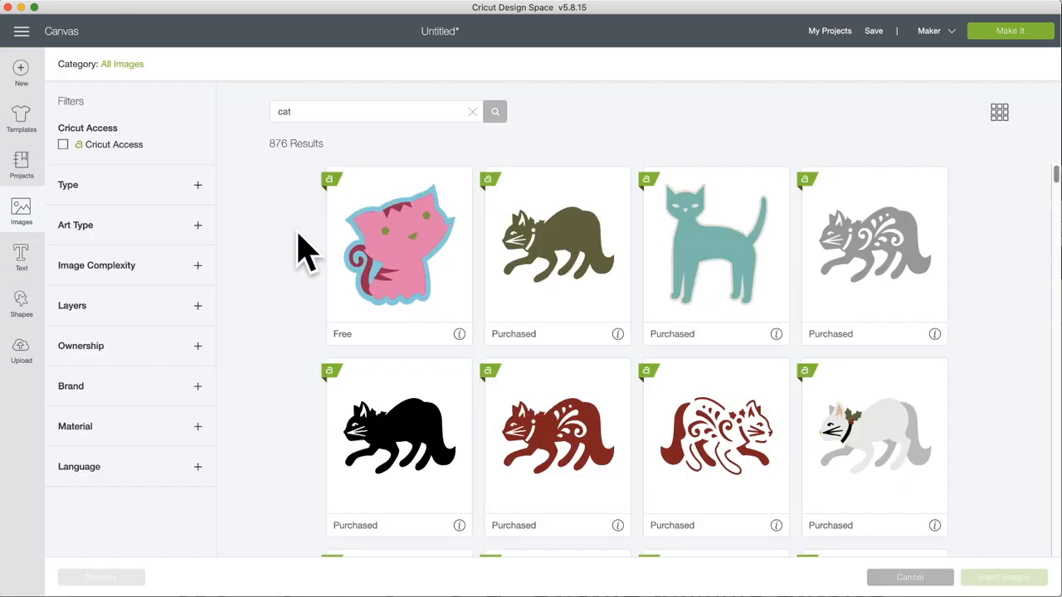
{"action": "left_click_drag", "start_coordinate": [324, 111], "coordinate": [220, 101]}
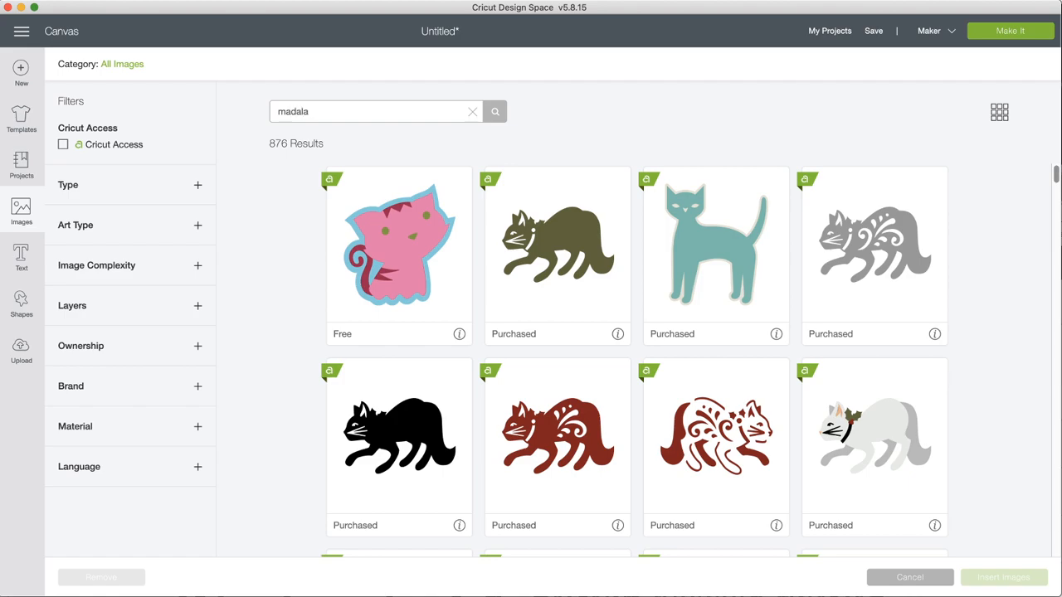
{"action": "type", "text": "madala"}
{"action": "key", "text": "Return"}
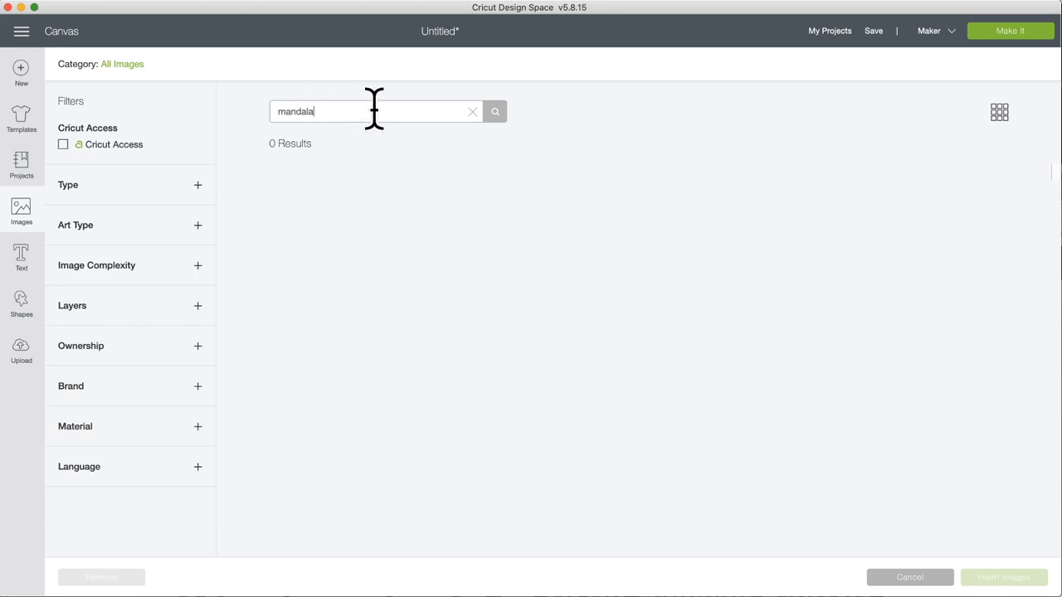
{"action": "key", "text": "Return"}
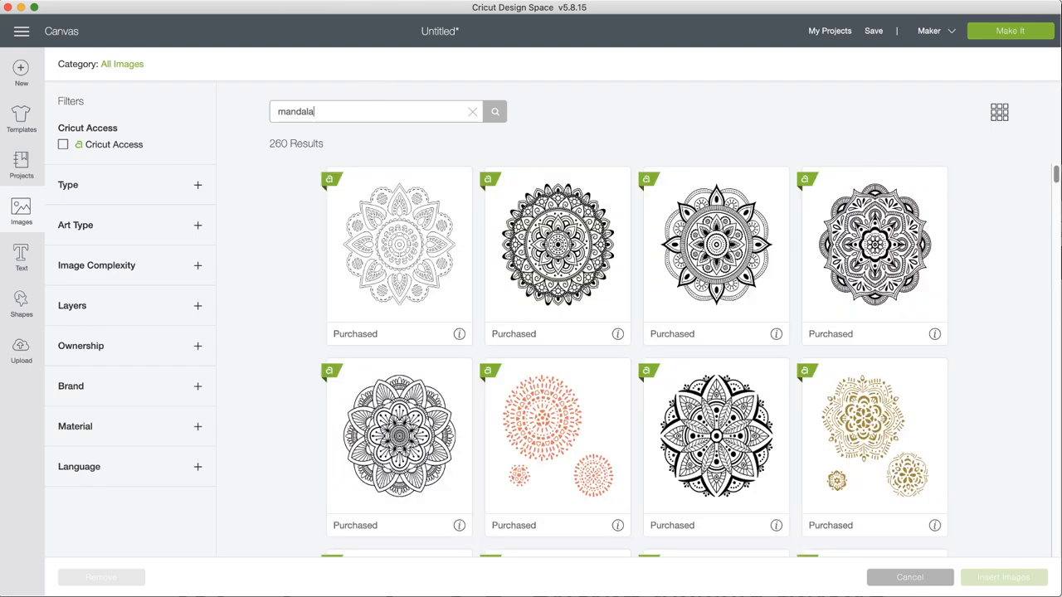
{"action": "left_click", "coordinate": [576, 267]}
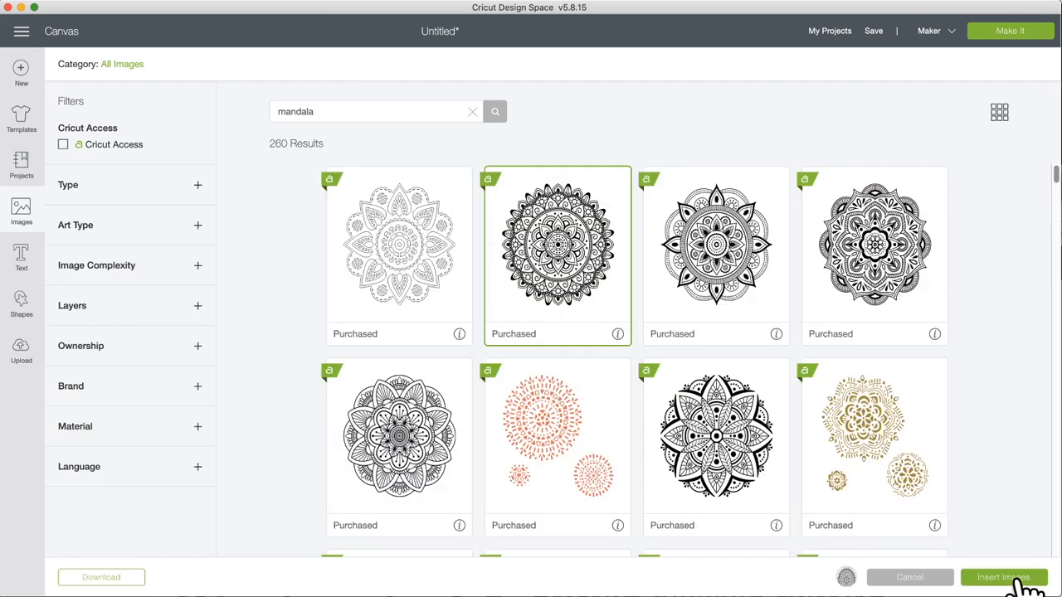
{"action": "left_click", "coordinate": [1022, 580]}
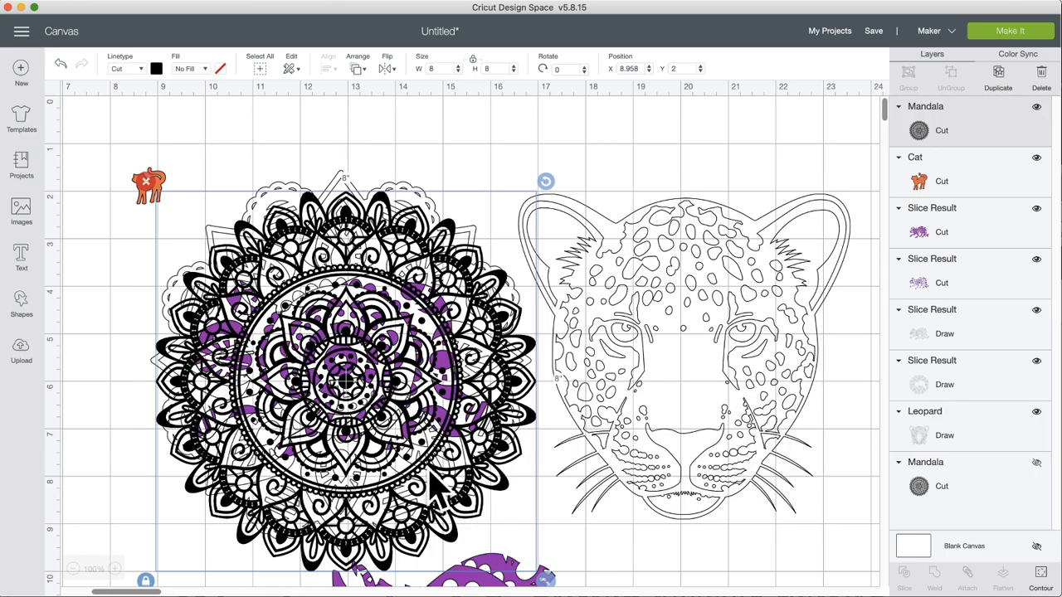
Step: Move the purple overlap piece onto the leopard, the black mandala below the outlined one, and the orange cat into the empty space beside it
{"action": "scroll", "coordinate": [429, 471], "scroll_direction": "down", "scroll_amount": 1}
{"action": "mouse_move", "coordinate": [348, 334]}
{"action": "left_mouse_down"}
{"action": "mouse_move", "coordinate": [336, 386]}
{"action": "mouse_move", "coordinate": [352, 337]}
{"action": "left_mouse_up"}
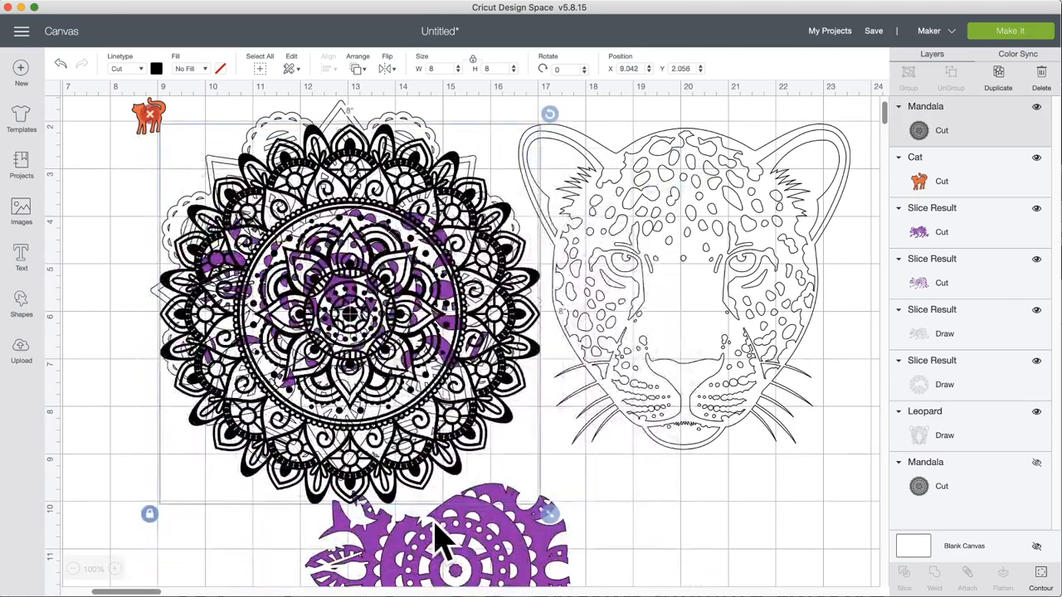
{"action": "left_click_drag", "start_coordinate": [439, 538], "coordinate": [835, 268]}
{"action": "left_click_drag", "start_coordinate": [345, 269], "coordinate": [340, 523]}
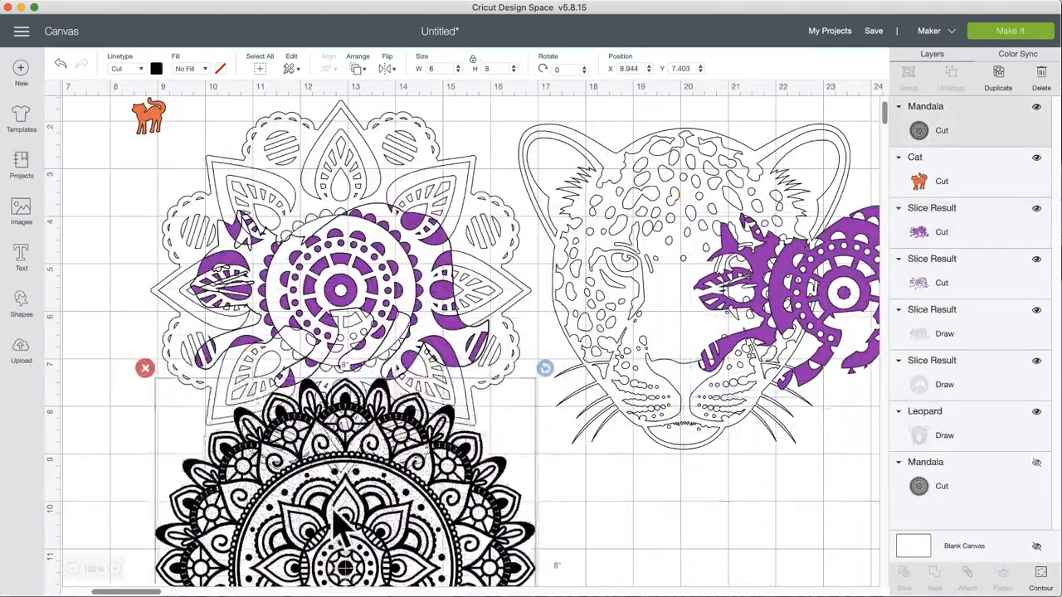
{"action": "left_click_drag", "start_coordinate": [151, 118], "coordinate": [618, 549]}
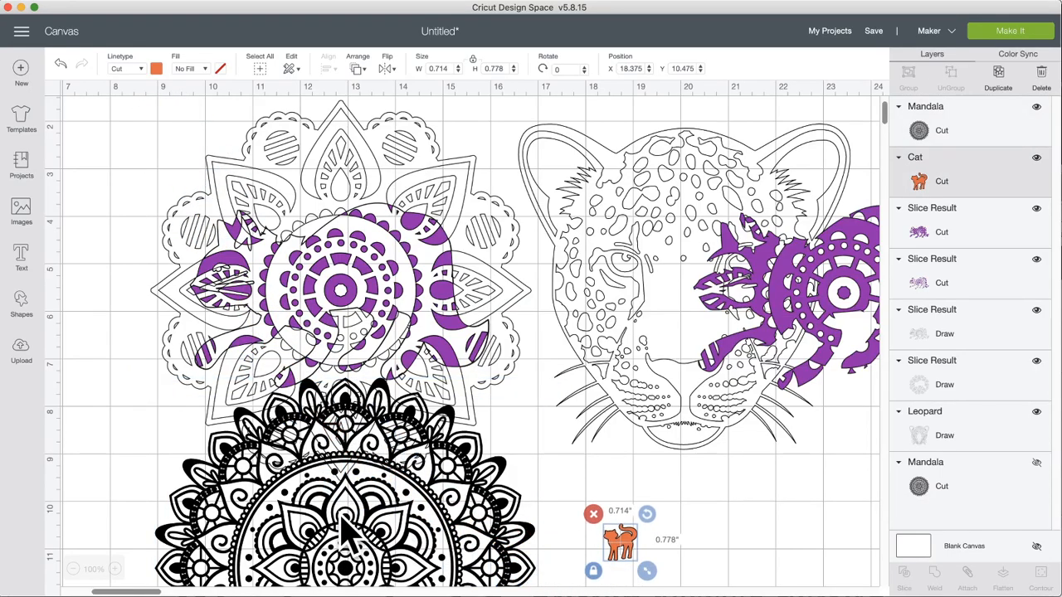
{"action": "scroll", "coordinate": [348, 531], "scroll_direction": "down", "scroll_amount": 5}
{"action": "left_click_drag", "start_coordinate": [340, 249], "coordinate": [331, 330]}
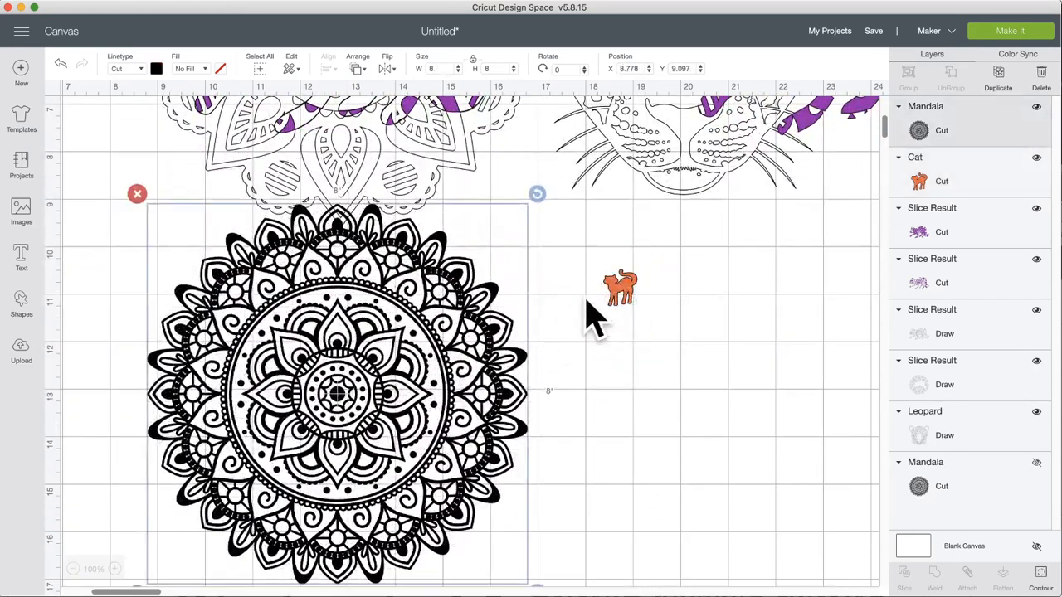
Step: Enlarge the orange cat to about 5.97 by 6.5 inches and center it and the black mandala over each other
{"action": "left_click", "coordinate": [629, 290]}
{"action": "left_click_drag", "start_coordinate": [646, 311], "coordinate": [891, 559]}
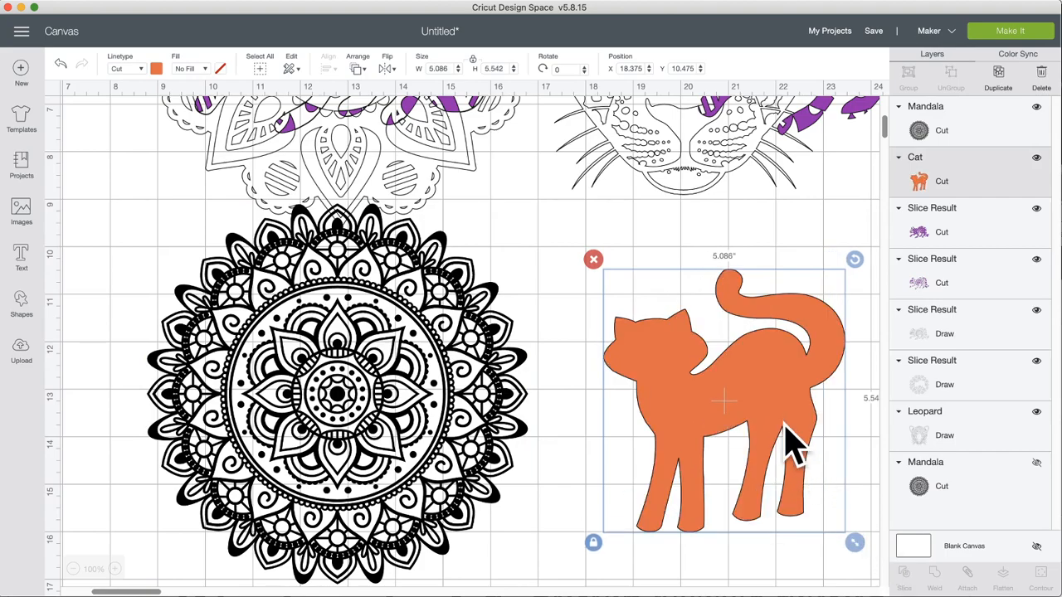
{"action": "left_click_drag", "start_coordinate": [788, 432], "coordinate": [356, 384]}
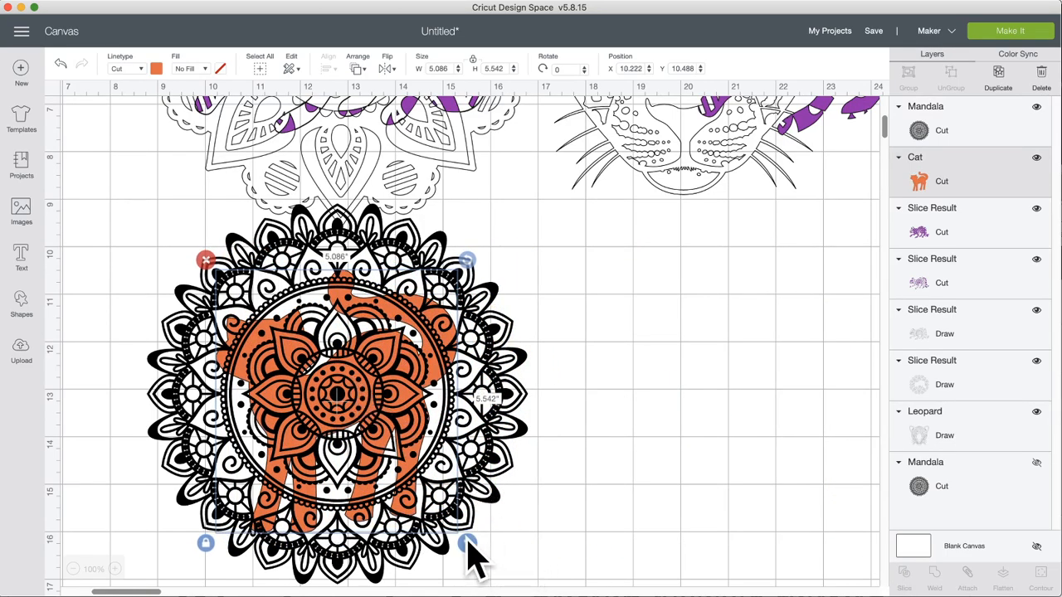
{"action": "left_click_drag", "start_coordinate": [467, 544], "coordinate": [509, 585]}
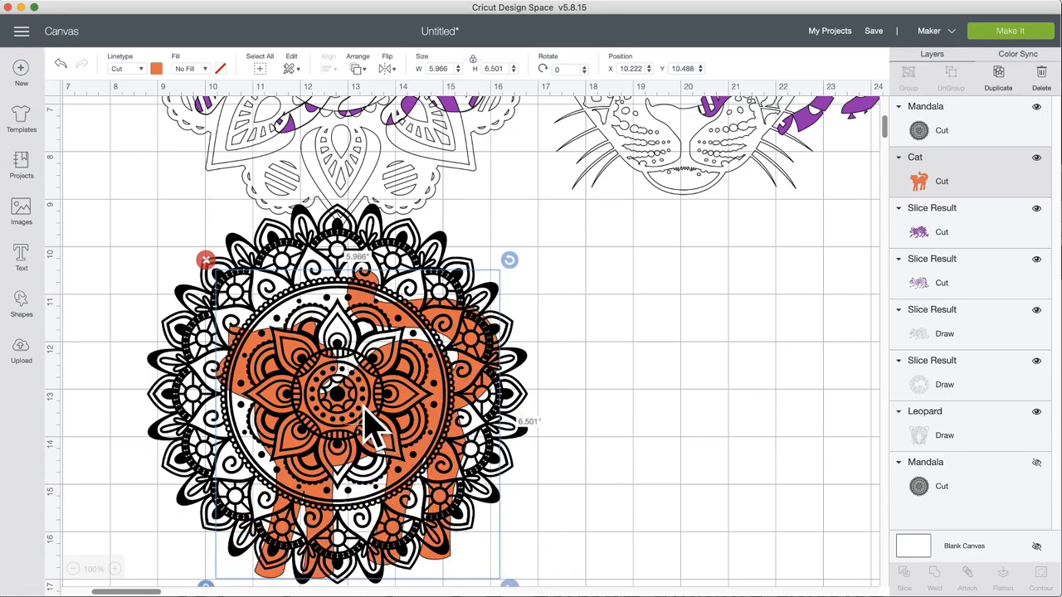
{"action": "mouse_move", "coordinate": [367, 427]}
{"action": "left_mouse_down"}
{"action": "mouse_move", "coordinate": [391, 438]}
{"action": "mouse_move", "coordinate": [389, 465]}
{"action": "mouse_move", "coordinate": [381, 442]}
{"action": "left_mouse_up"}
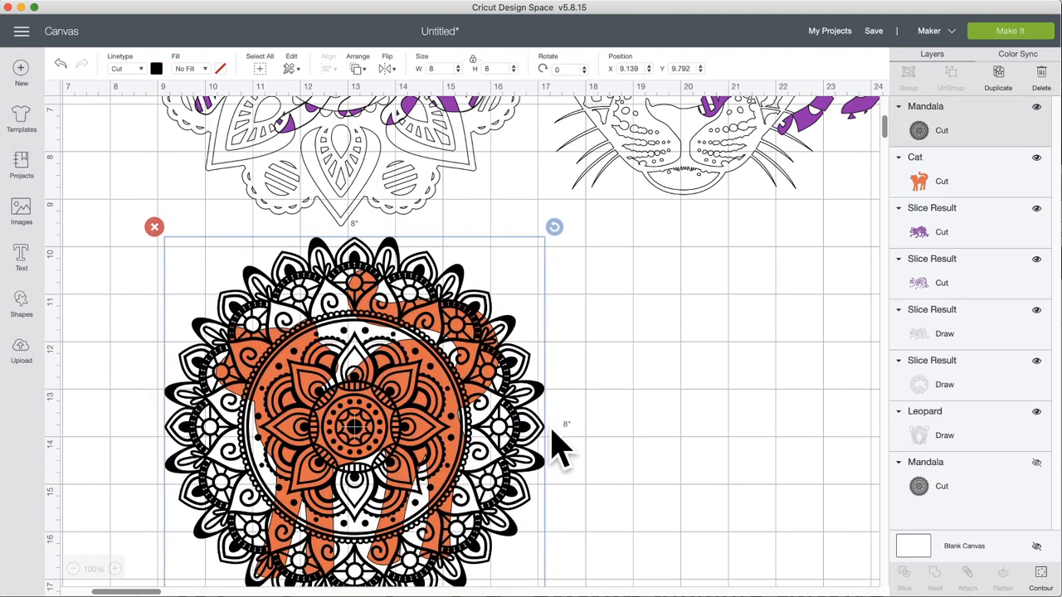
Step: Select the black mandala together with the orange cat and slice them
{"action": "left_click", "coordinate": [570, 416]}
{"action": "left_click_drag", "start_coordinate": [635, 380], "coordinate": [236, 407]}
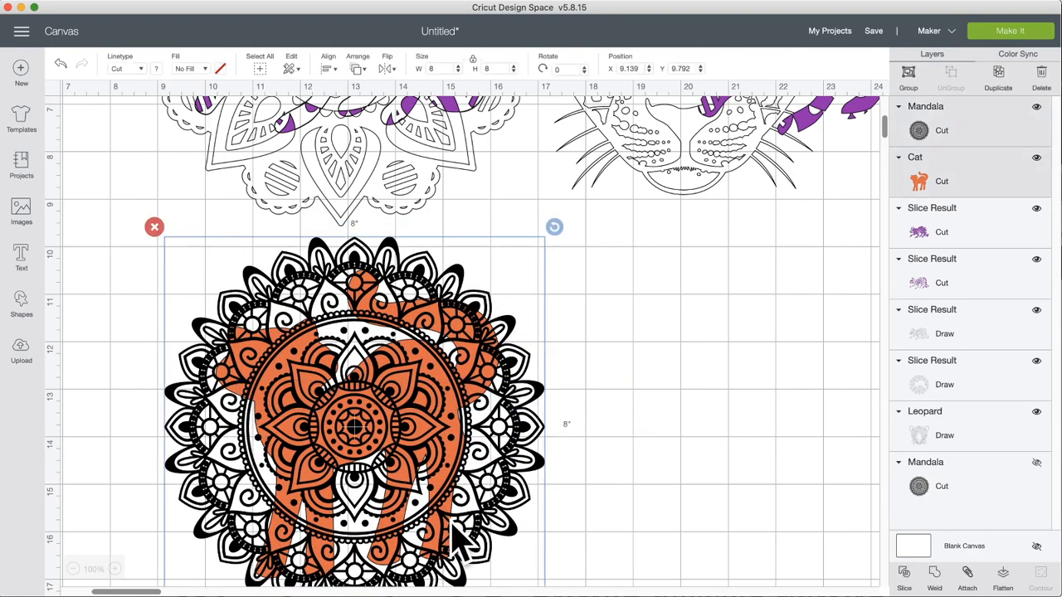
{"action": "left_click", "coordinate": [905, 575]}
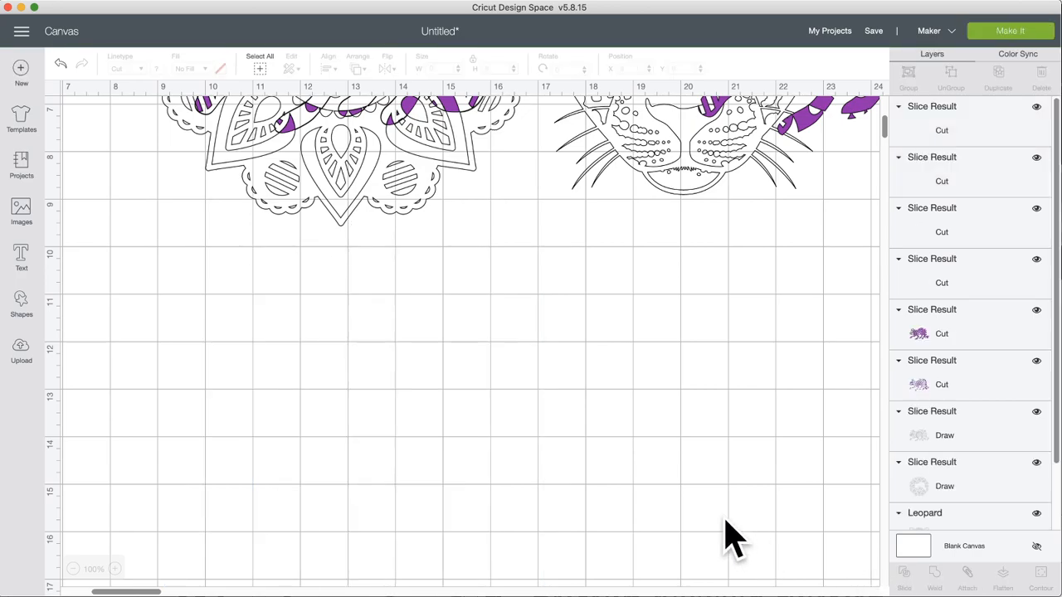
Step: Move the black cat-shaped slice piece and the leftover mandala away from the orange cat into the empty space beside it
{"action": "left_click_drag", "start_coordinate": [404, 472], "coordinate": [743, 456]}
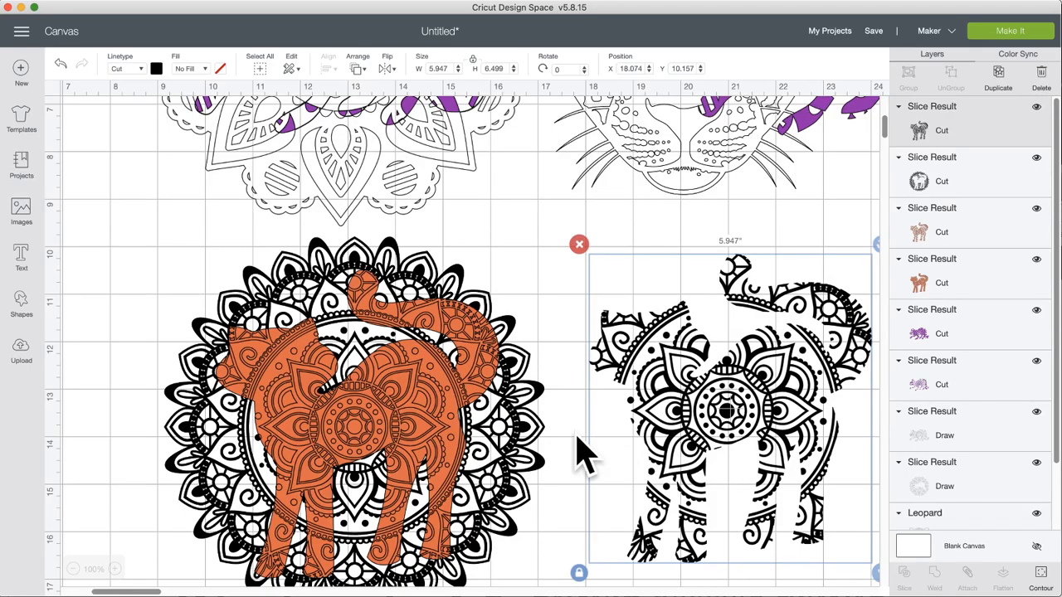
{"action": "left_click", "coordinate": [355, 431]}
{"action": "left_click_drag", "start_coordinate": [355, 431], "coordinate": [846, 560]}
{"action": "left_click_drag", "start_coordinate": [727, 410], "coordinate": [740, 421]}
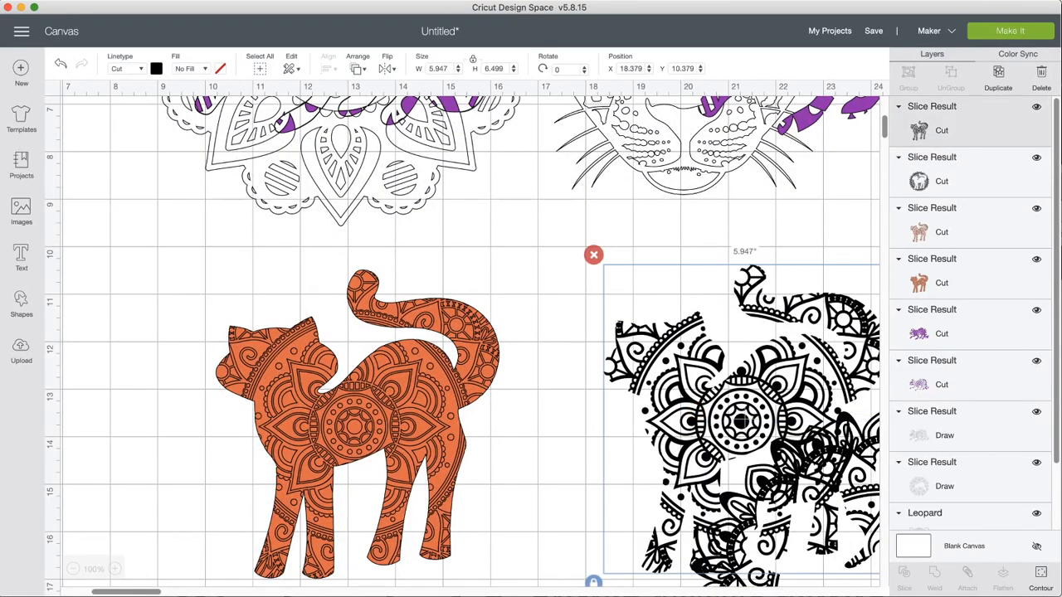
Step: Change the linetype of both orange cat slice results from Cut to Draw
{"action": "left_click", "coordinate": [379, 426]}
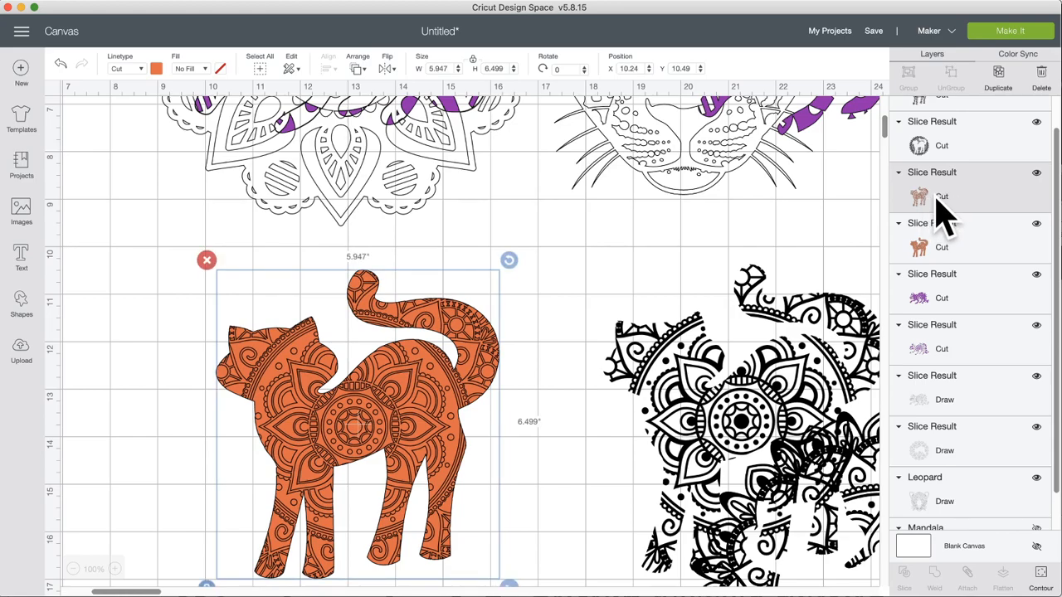
{"action": "left_click", "coordinate": [139, 69]}
{"action": "left_click", "coordinate": [135, 102]}
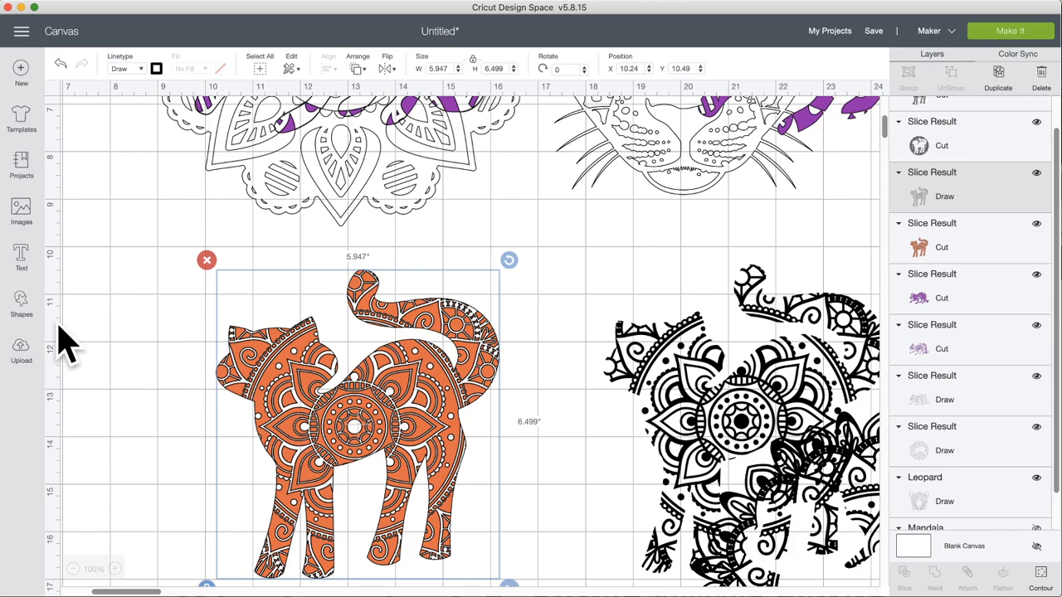
{"action": "left_click", "coordinate": [944, 251]}
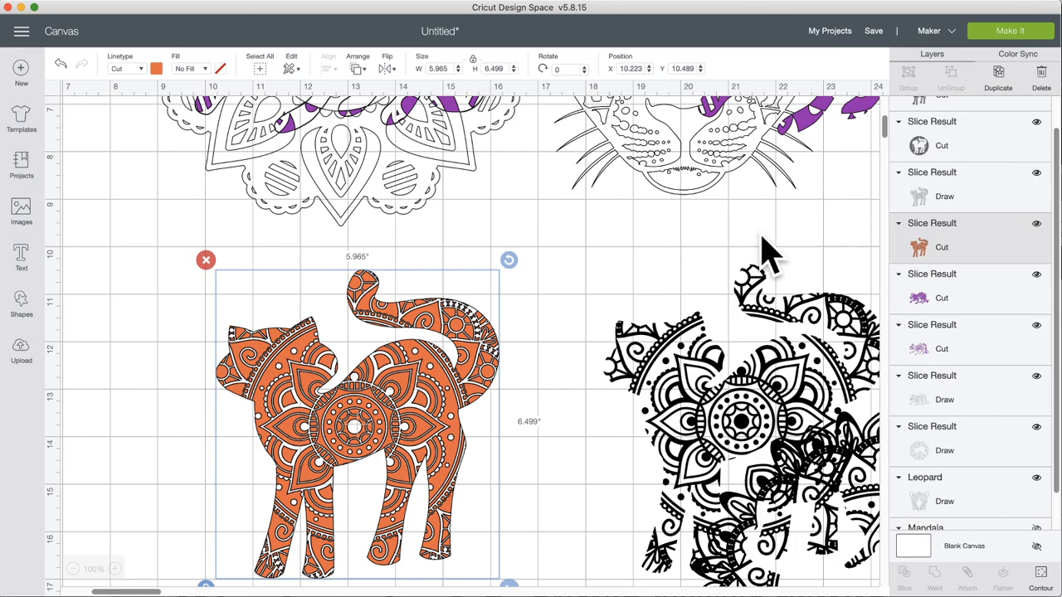
{"action": "left_click", "coordinate": [141, 70]}
{"action": "left_click", "coordinate": [146, 103]}
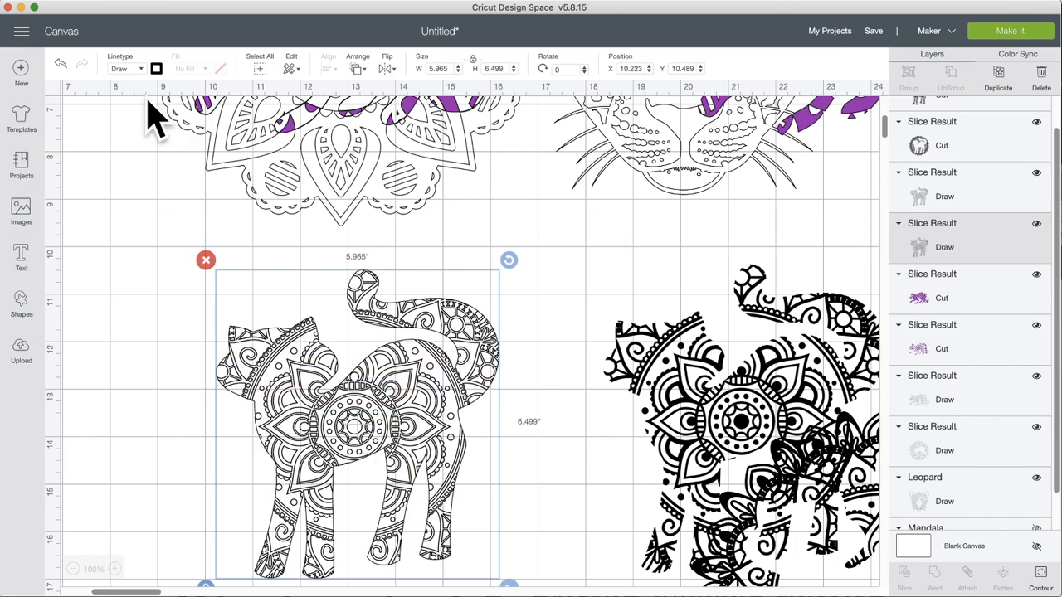
{"action": "left_click", "coordinate": [73, 348]}
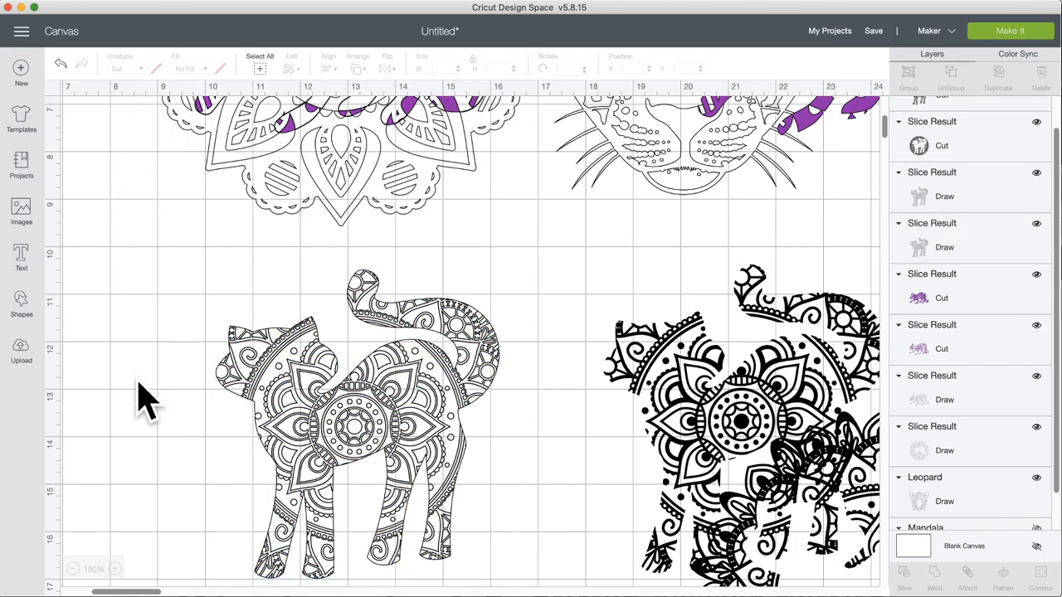
Step: Move the upper Draw slice result of the cat off the other one and place it below
{"action": "left_click", "coordinate": [352, 423]}
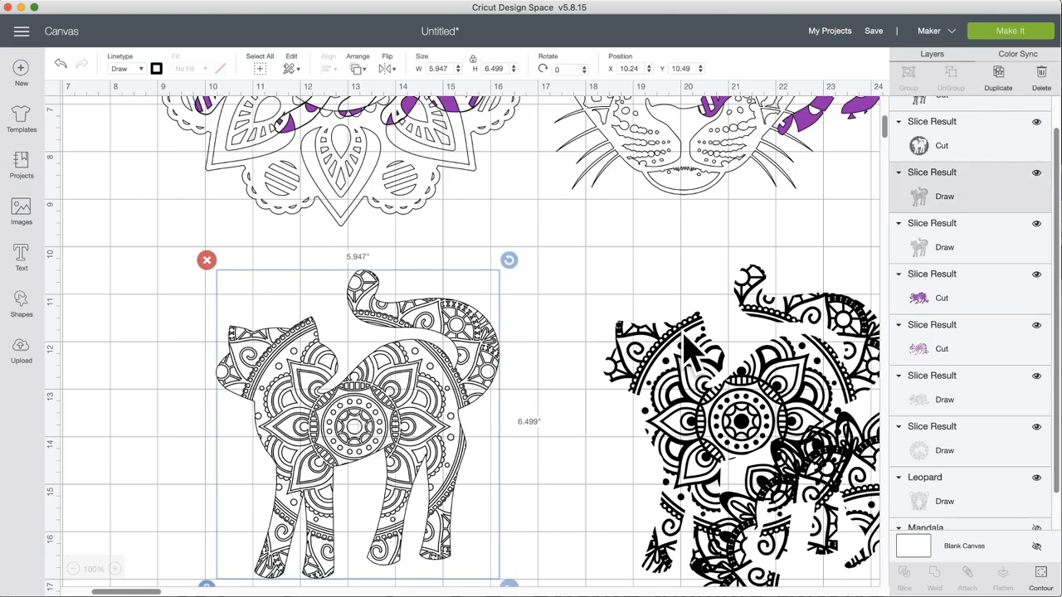
{"action": "mouse_move", "coordinate": [488, 334]}
{"action": "left_mouse_down"}
{"action": "mouse_move", "coordinate": [533, 315]}
{"action": "mouse_move", "coordinate": [518, 328]}
{"action": "mouse_move", "coordinate": [535, 324]}
{"action": "mouse_move", "coordinate": [291, 296]}
{"action": "mouse_move", "coordinate": [403, 493]}
{"action": "mouse_move", "coordinate": [455, 548]}
{"action": "left_mouse_up"}
{"action": "scroll", "coordinate": [535, 485], "scroll_direction": "down", "scroll_amount": 5}
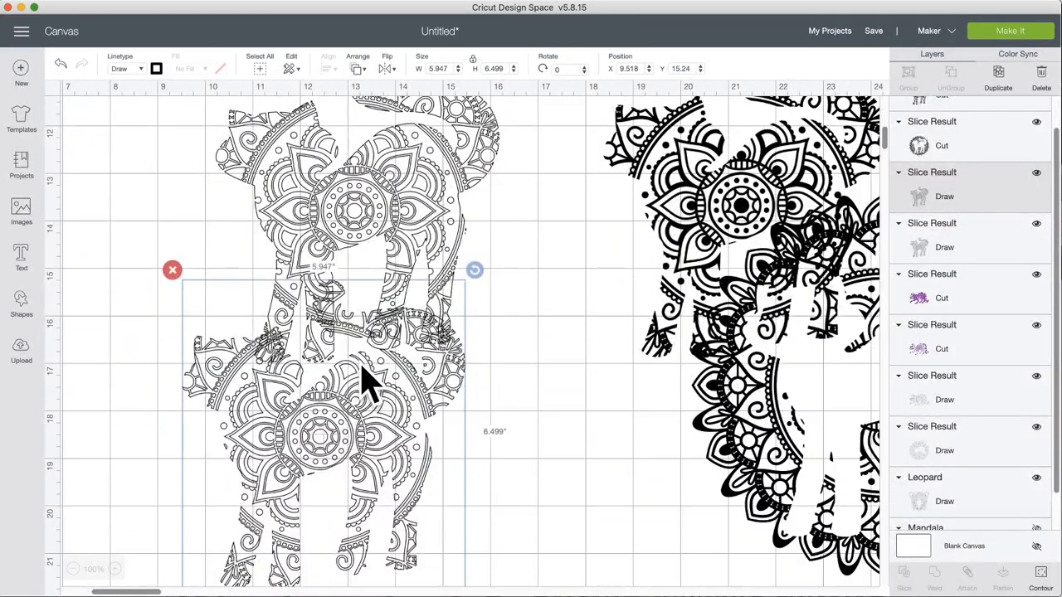
{"action": "left_click_drag", "start_coordinate": [367, 379], "coordinate": [398, 469]}
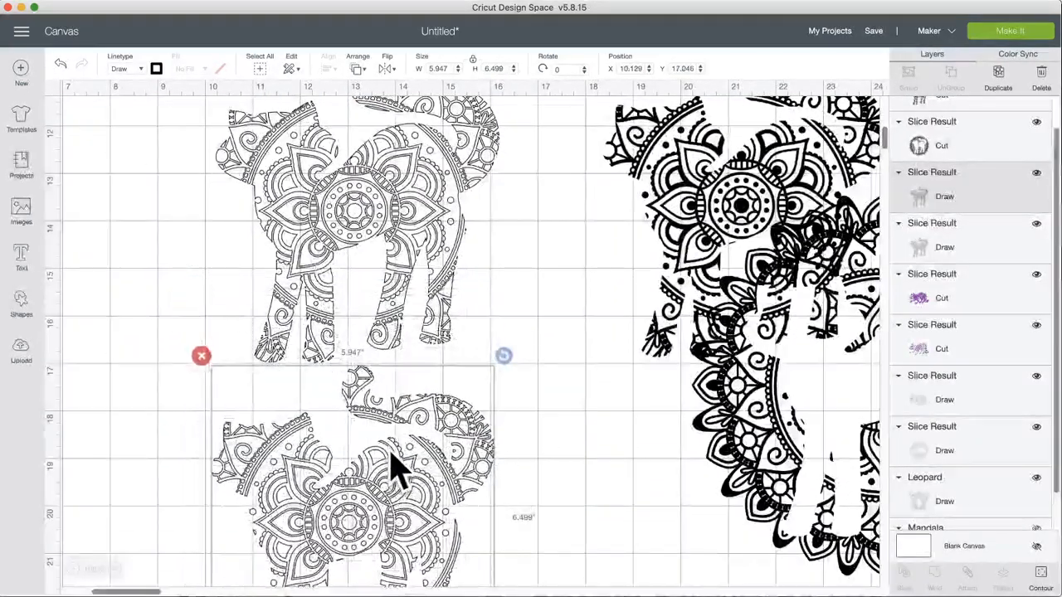
Step: Set the lower cat piece's linetype back to Cut, and nudge it and the remaining Draw cat to new spots for comparison
{"action": "left_click", "coordinate": [139, 70]}
{"action": "left_click", "coordinate": [133, 86]}
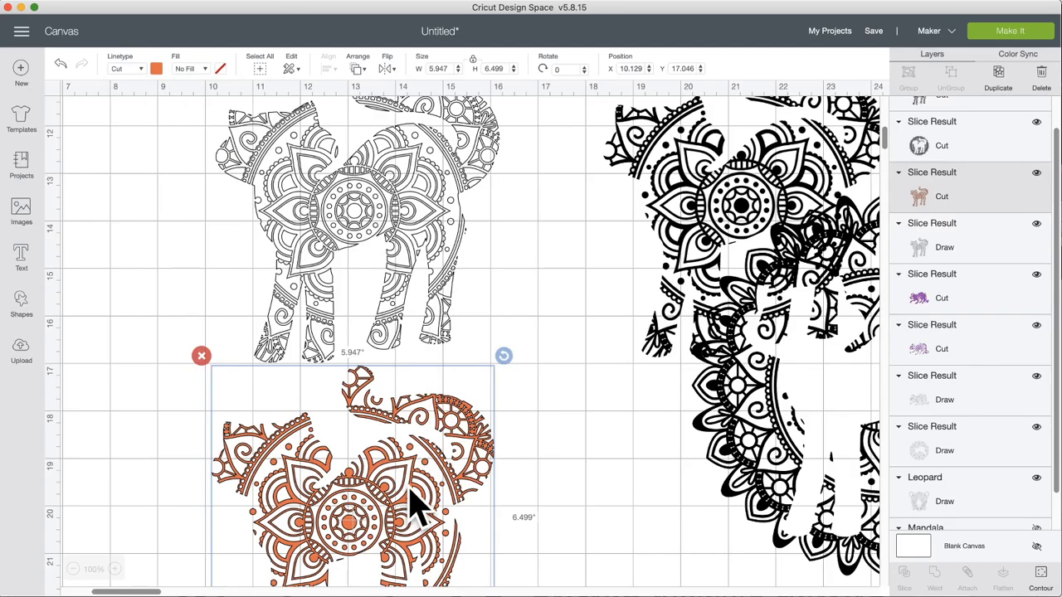
{"action": "mouse_move", "coordinate": [408, 508]}
{"action": "left_mouse_down"}
{"action": "mouse_move", "coordinate": [396, 396]}
{"action": "mouse_move", "coordinate": [421, 502]}
{"action": "left_mouse_up"}
{"action": "left_click", "coordinate": [526, 277]}
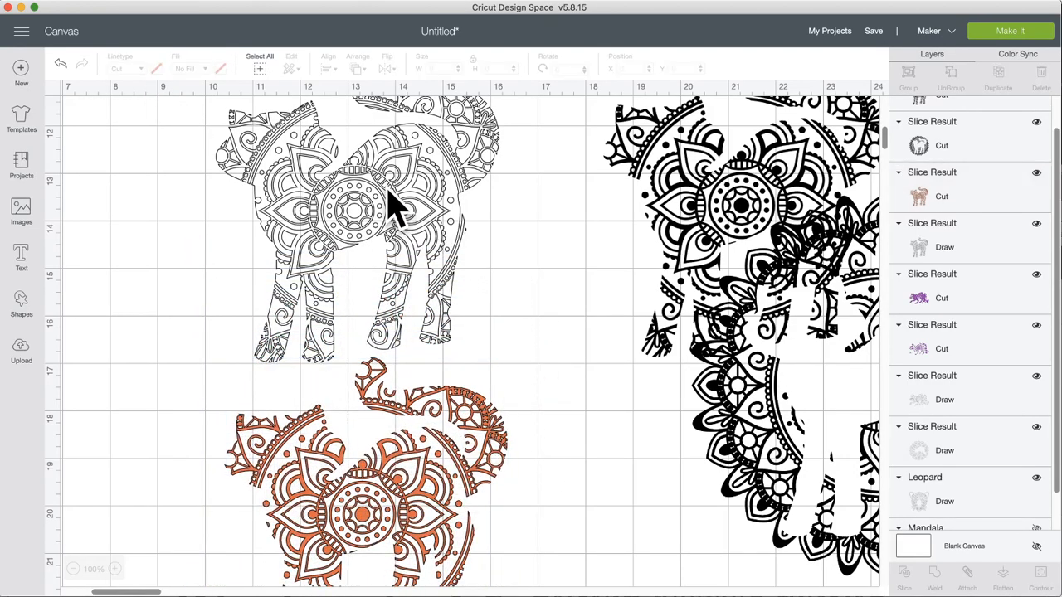
{"action": "left_click_drag", "start_coordinate": [391, 207], "coordinate": [344, 232]}
{"action": "left_click", "coordinate": [510, 325]}
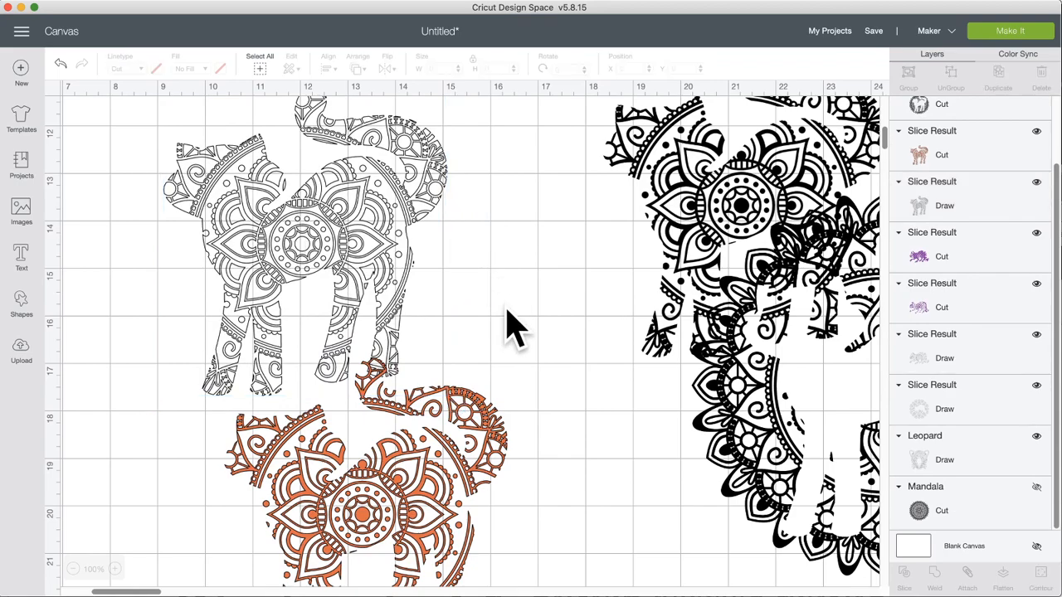